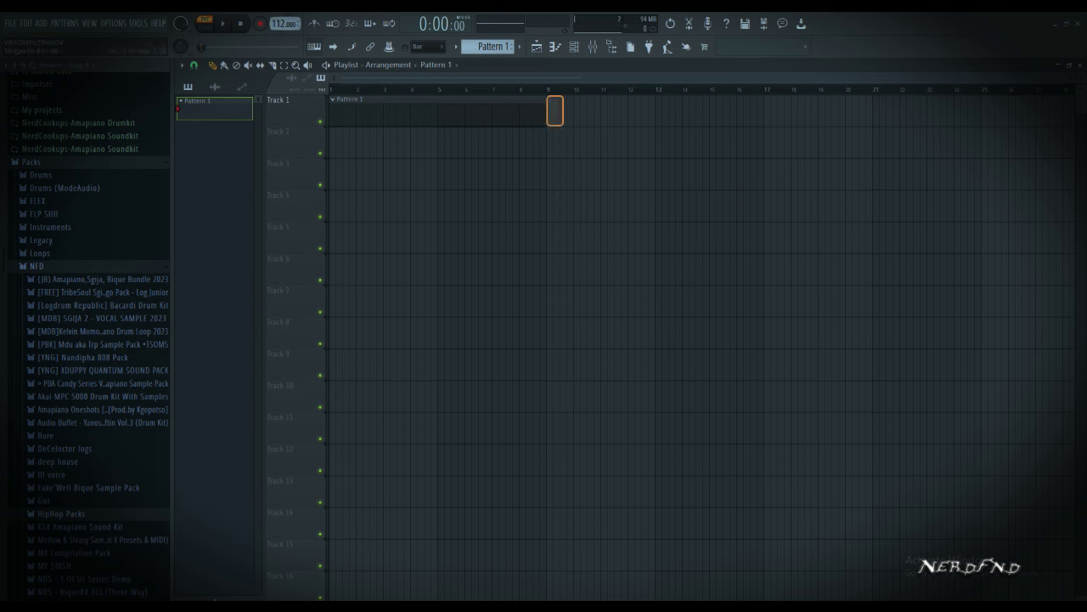
# Place a second Pattern 1 clip at bar 9 on Track 1 and replace the kick channel's sample with Zan's Kick
pyautogui.click(552, 110)
pyautogui.scroll(-3, 85, 340)
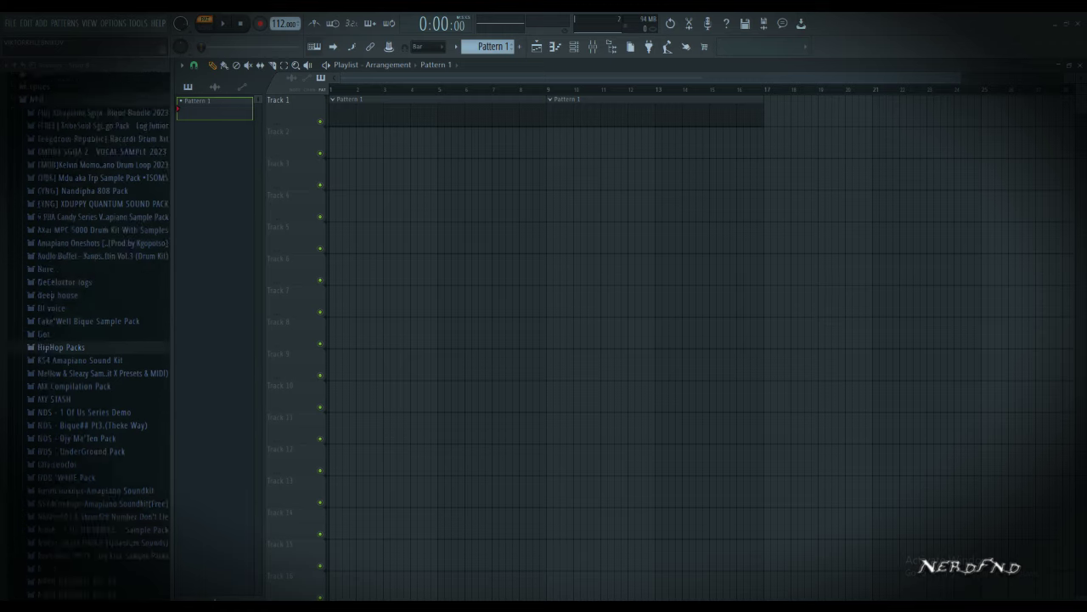
pyautogui.scroll(3, 85, 340)
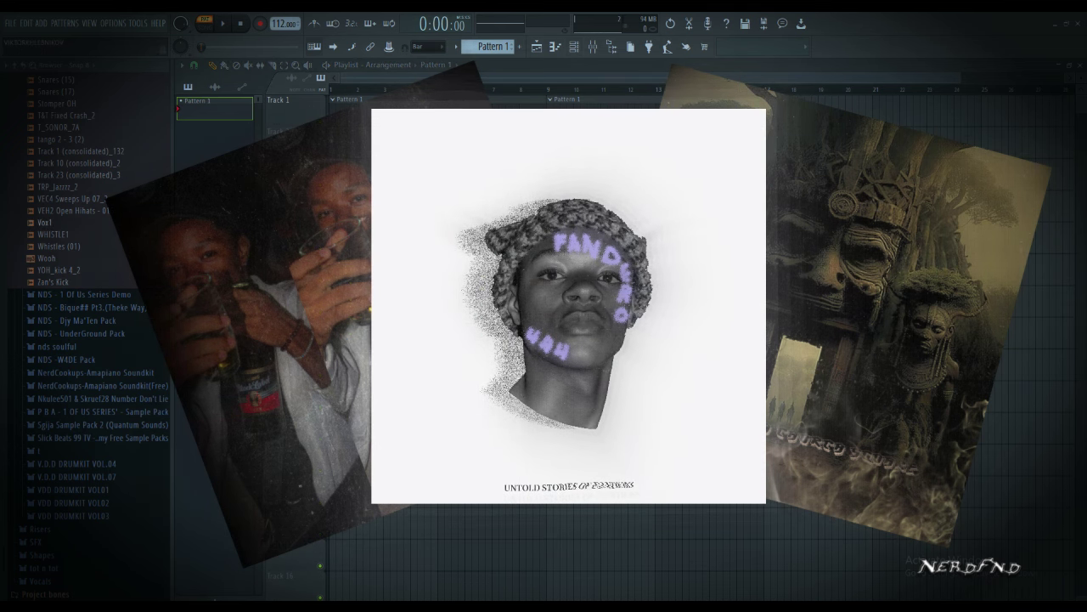
pyautogui.moveTo(58, 283); pyautogui.dragTo(437, 282)
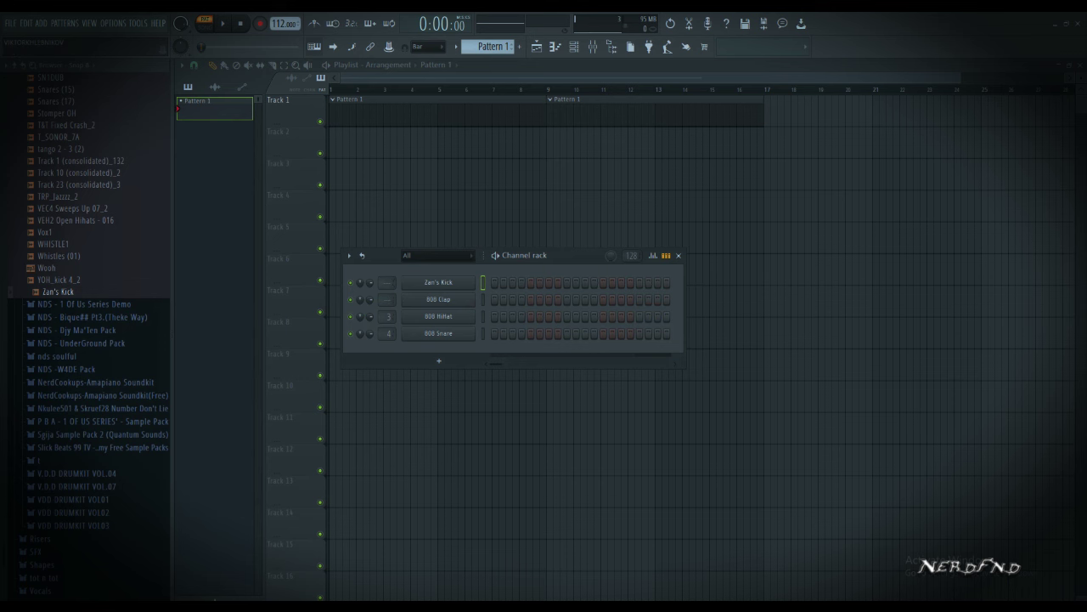
# Clear the channels' mixer track assignments and delete the Fruity Limiter from the Master track
pyautogui.moveTo(388, 334); pyautogui.dragTo(388, 357)
pyautogui.press('F9')
pyautogui.click(967, 263)
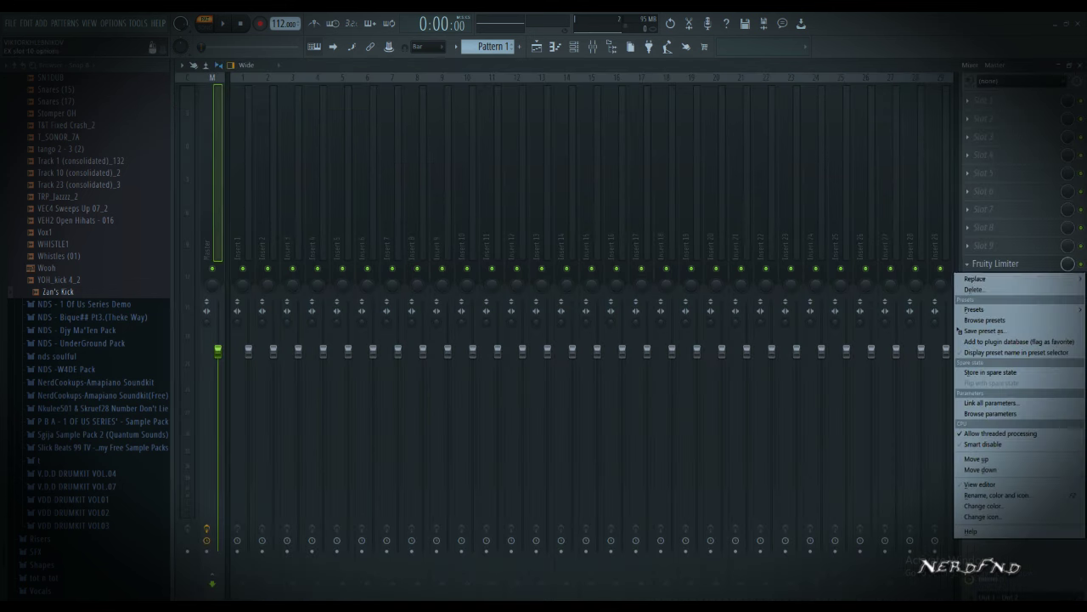
pyautogui.click(977, 290)
pyautogui.press('Return')
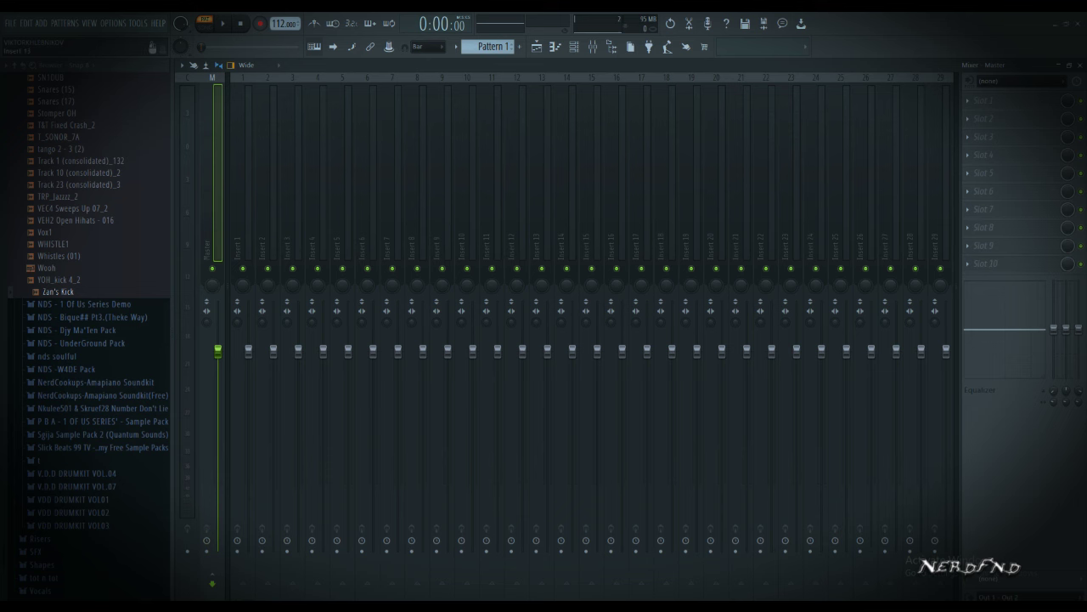
# Delete the 808 Clap, 808 HiHat and 808 Snare channels from the channel rack
pyautogui.press('F4')
pyautogui.press('Escape')
pyautogui.press('F5')
pyautogui.press('F6')
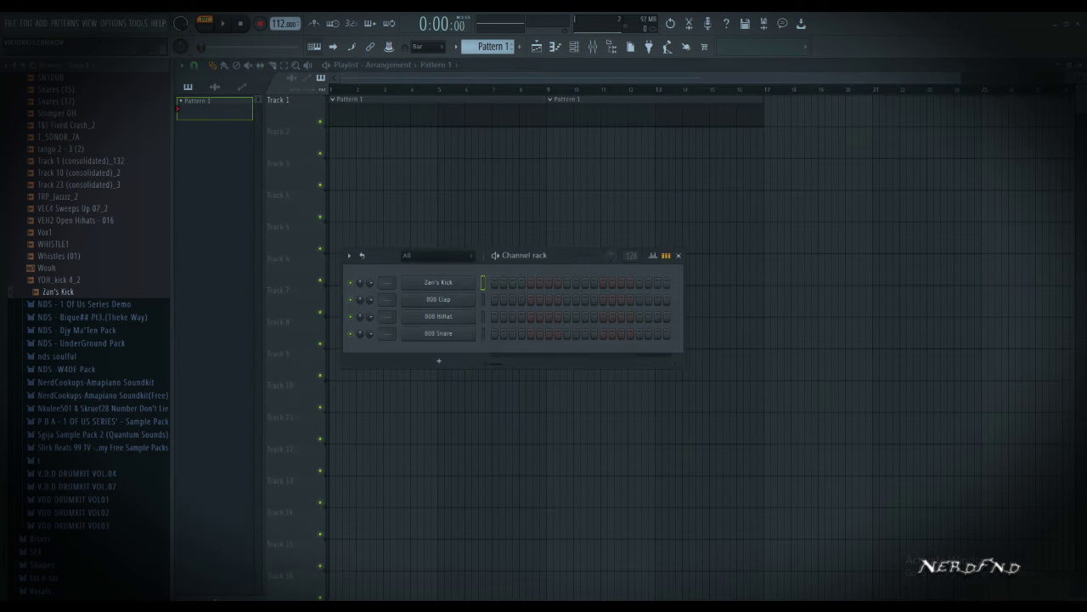
pyautogui.rightClick(475, 296)
pyautogui.click(499, 419)
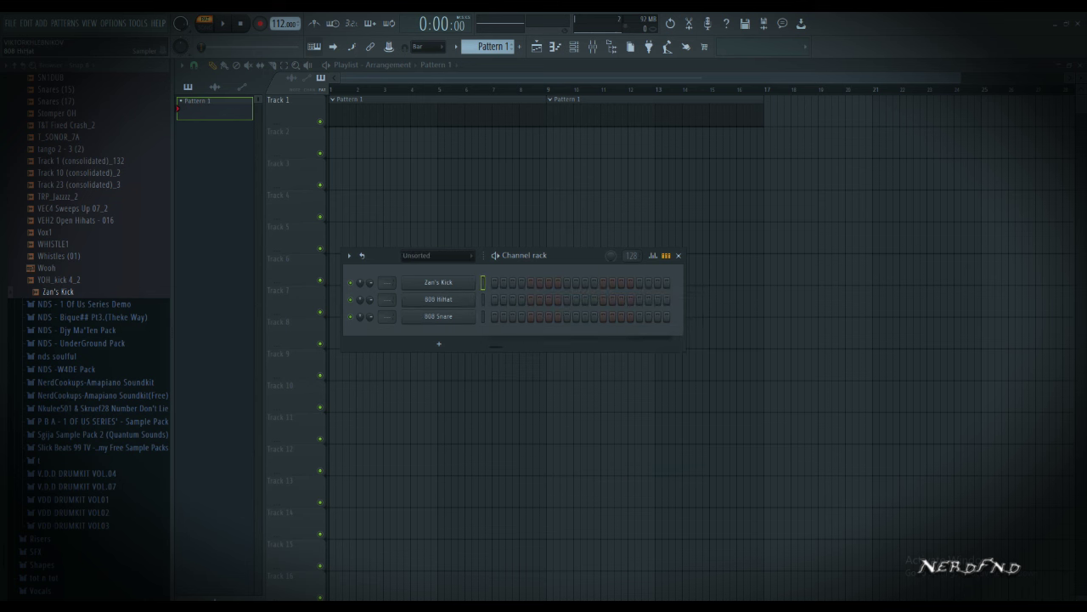
pyautogui.rightClick(477, 298)
pyautogui.click(495, 419)
pyautogui.rightClick(478, 298)
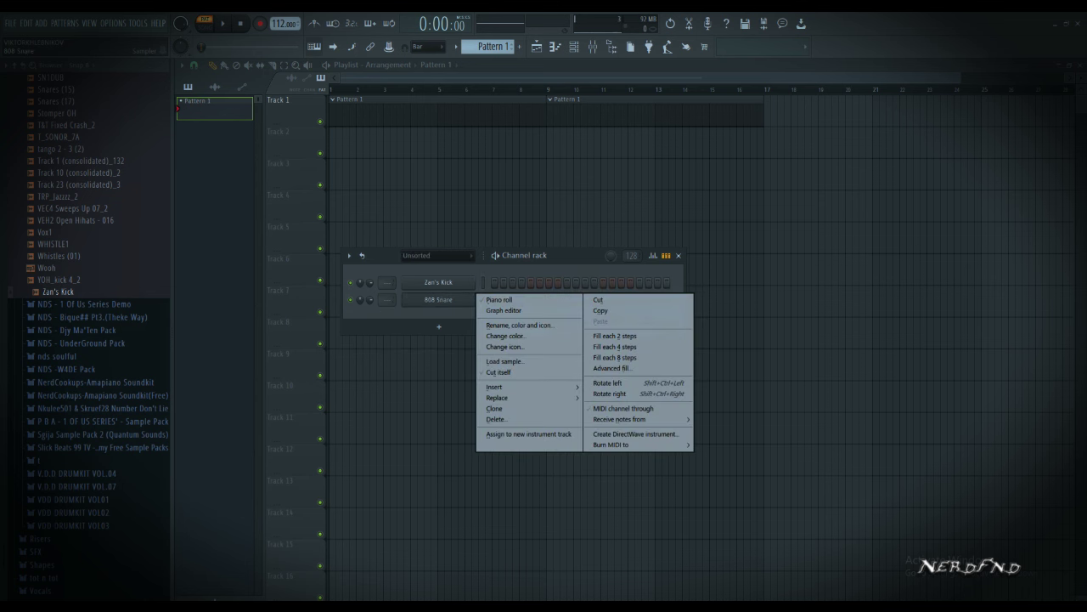
pyautogui.click(496, 418)
# Fill the Zan's Kick channel with a hit on every 4 steps
pyautogui.rightClick(477, 281)
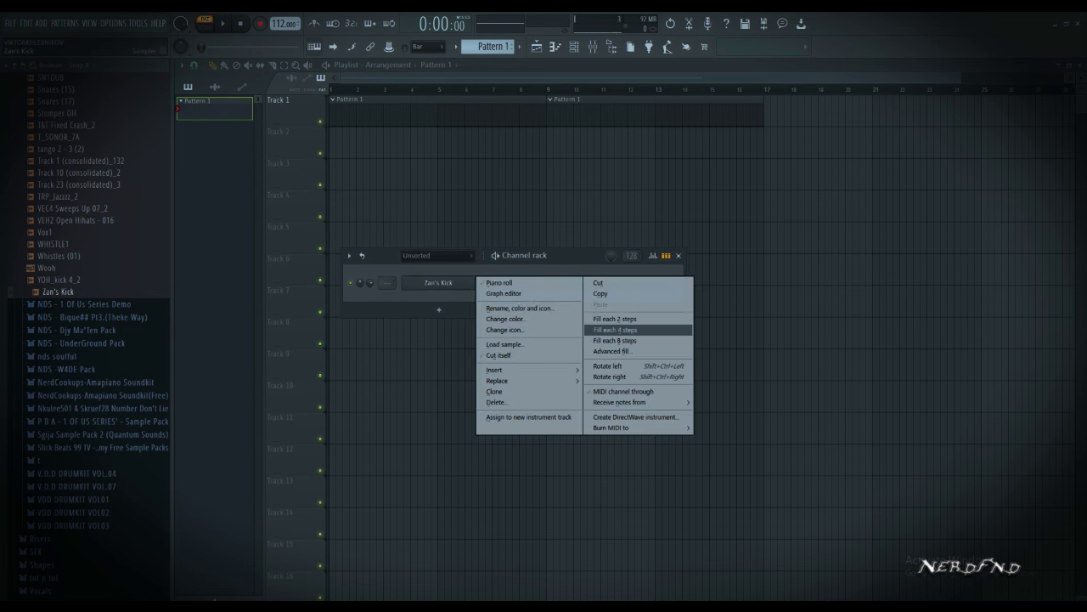
pyautogui.click(616, 330)
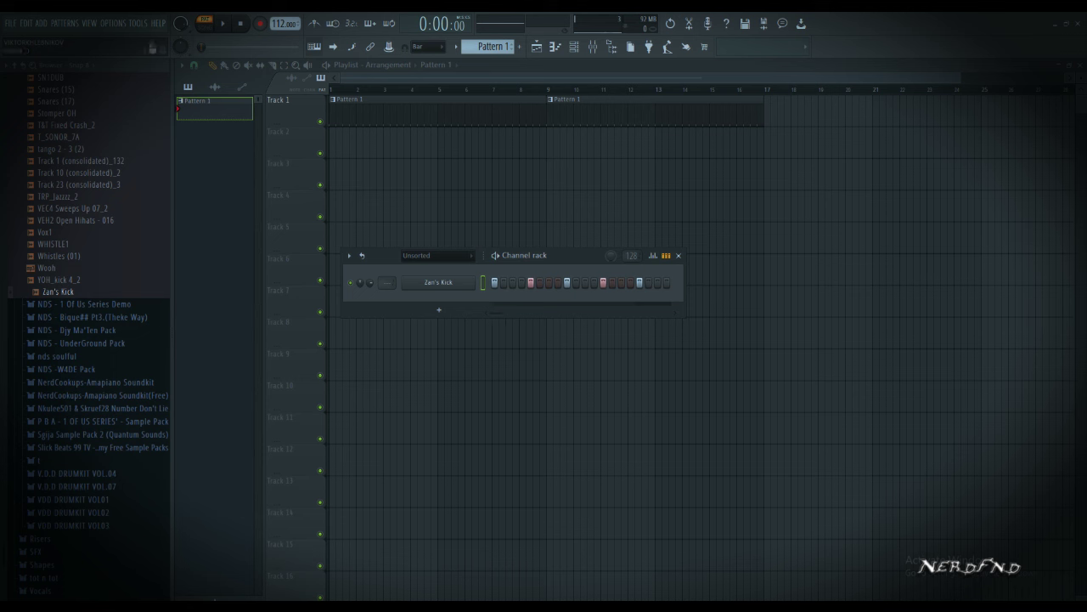
# Look through the Mellow & Sleazy and MY STASH sample folders for sounds to add
pyautogui.scroll(10, 85, 340)
pyautogui.scroll(4, 85, 340)
pyautogui.click(54, 218)
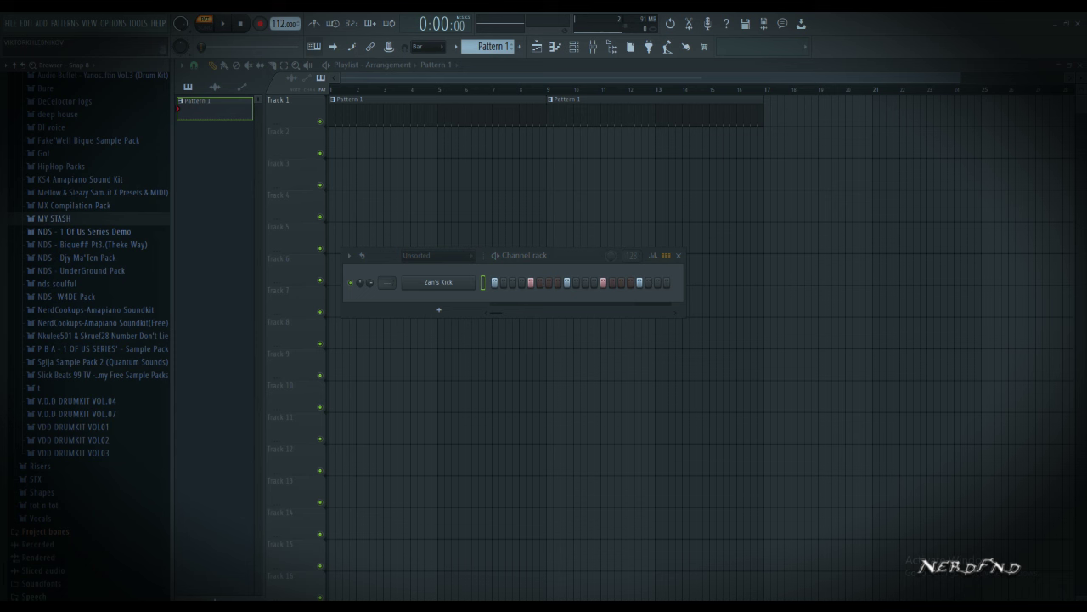
pyautogui.click(94, 193)
pyautogui.click(93, 193)
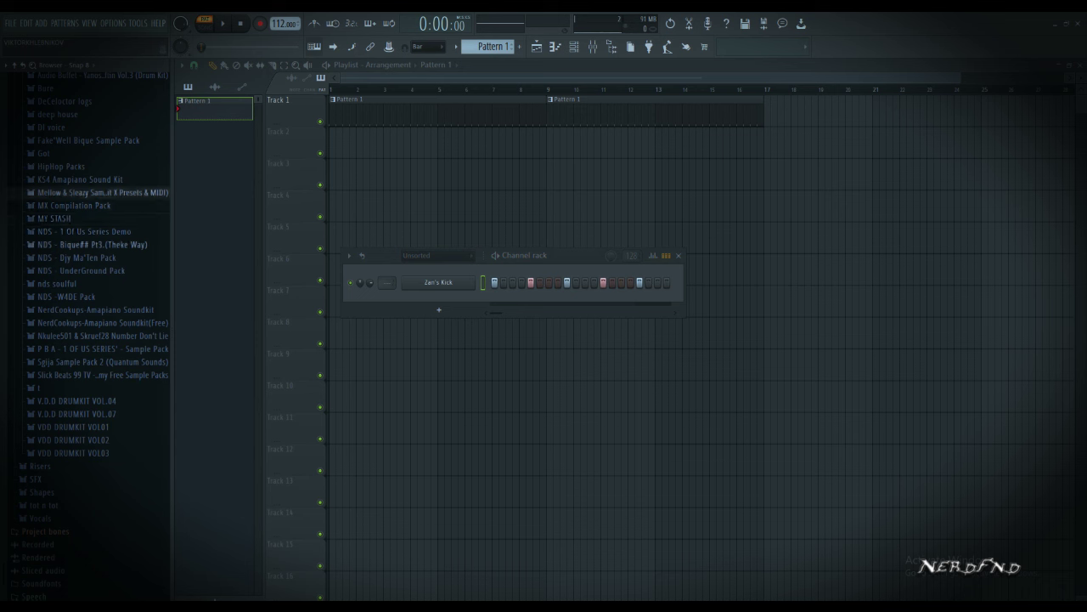
pyautogui.click(68, 219)
pyautogui.scroll(-8, 98, 331)
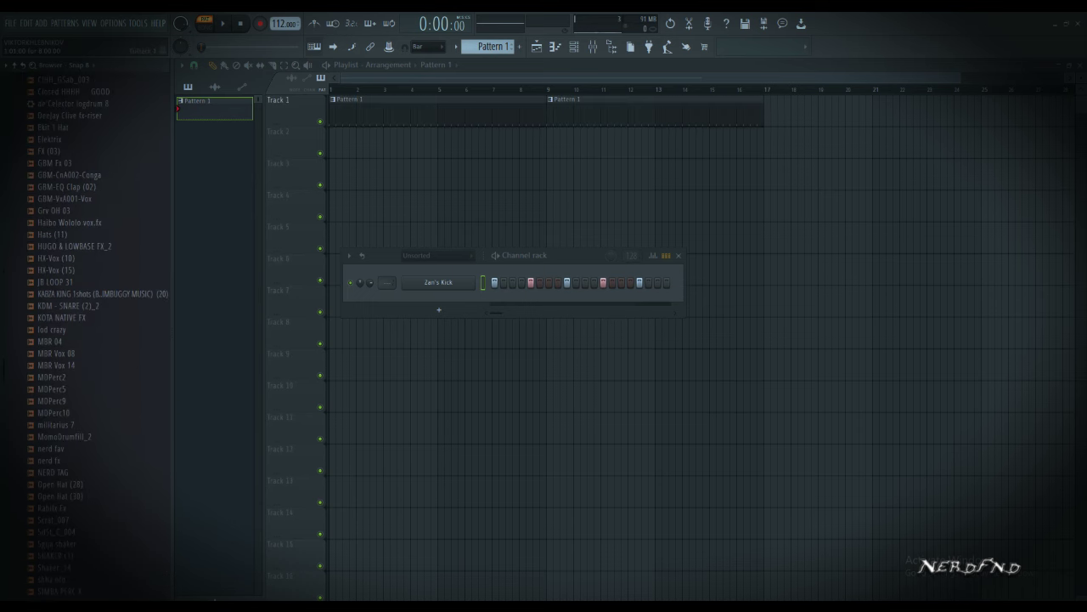
pyautogui.scroll(4, 424, 115)
# Play back the arrangement to check the kick and collapse the MY STASH folder
pyautogui.press('F6')
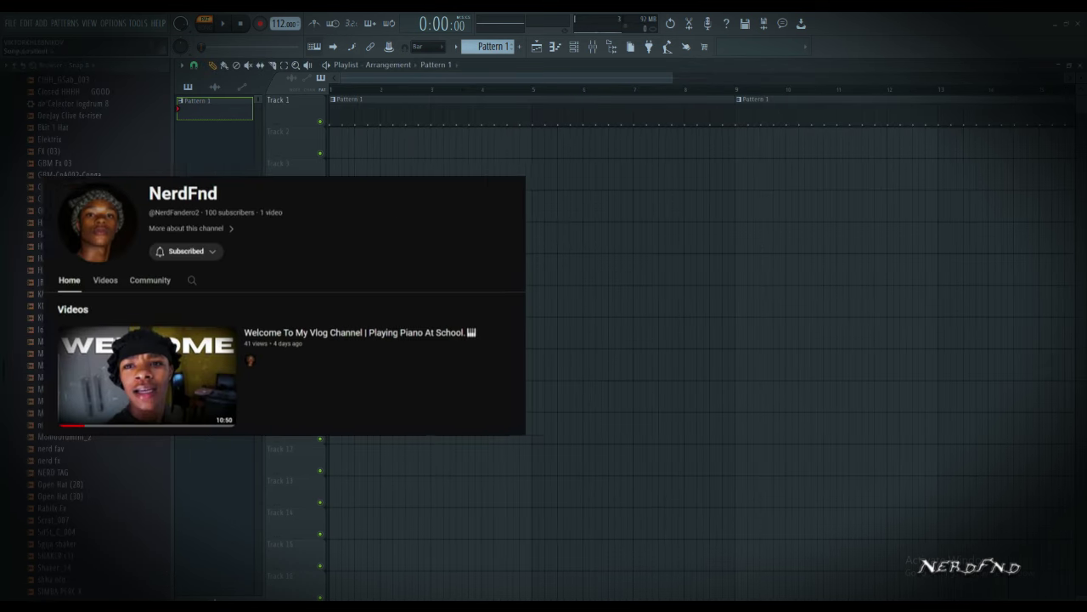
pyautogui.press('space')
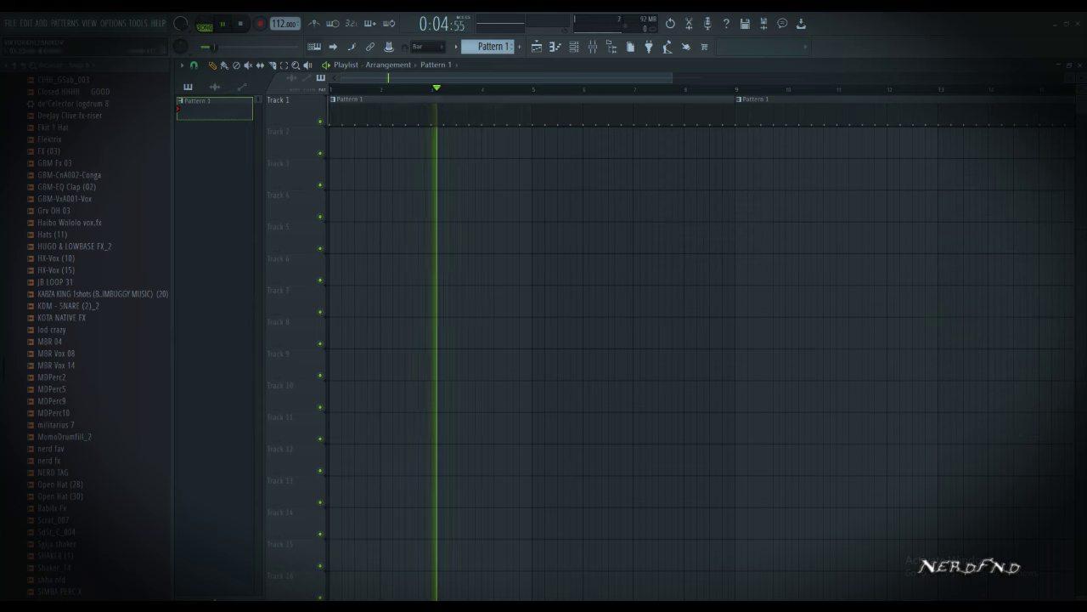
pyautogui.press('F6')
pyautogui.scroll(5, 85, 323)
pyautogui.scroll(2, 70, 323)
pyautogui.click(54, 209)
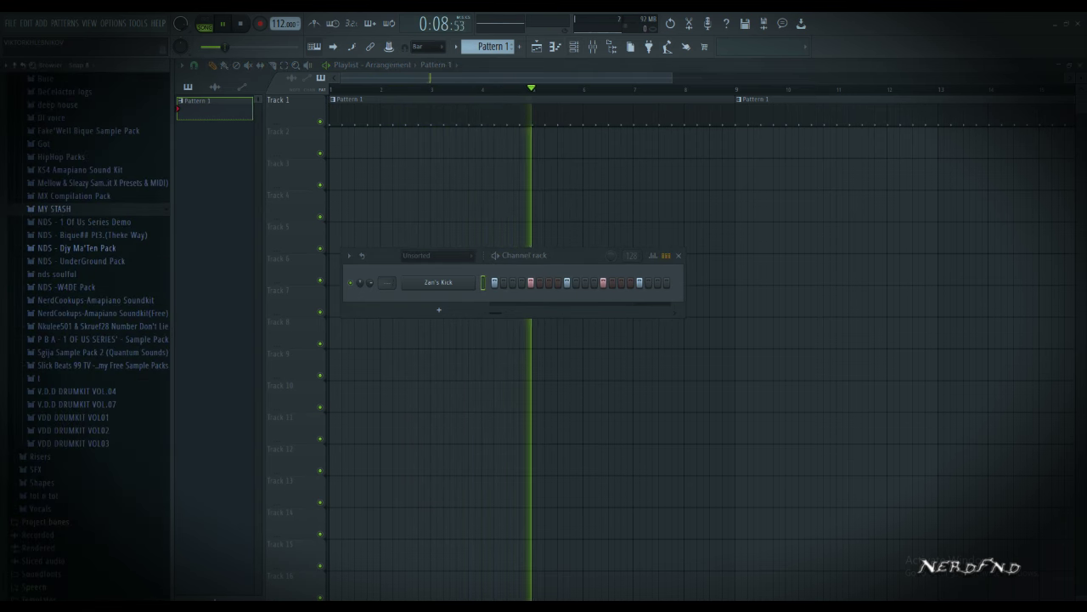
pyautogui.press('space')
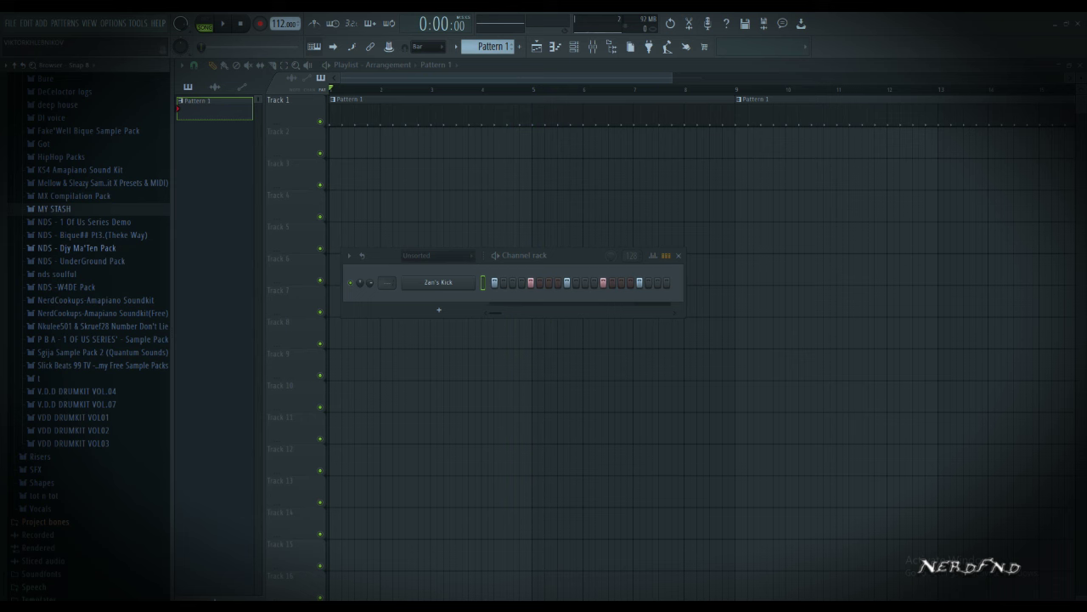
# Open the [YNG] PERCS folder inside the [YNG] XDUPPY QUANTUM SOUND PACK
pyautogui.scroll(5, 93, 332)
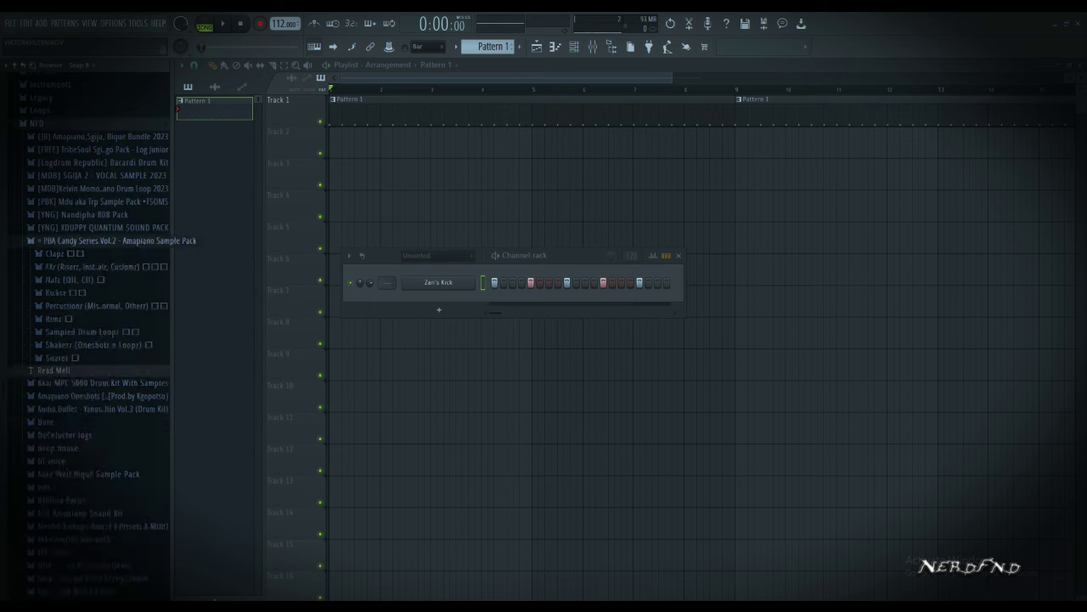
pyautogui.click(102, 227)
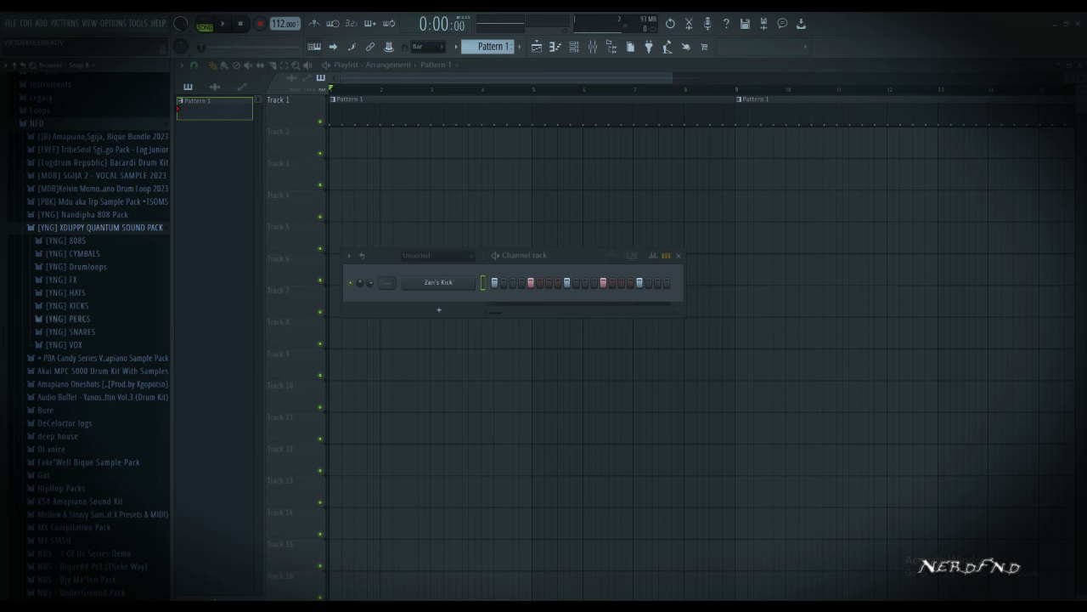
pyautogui.click(75, 319)
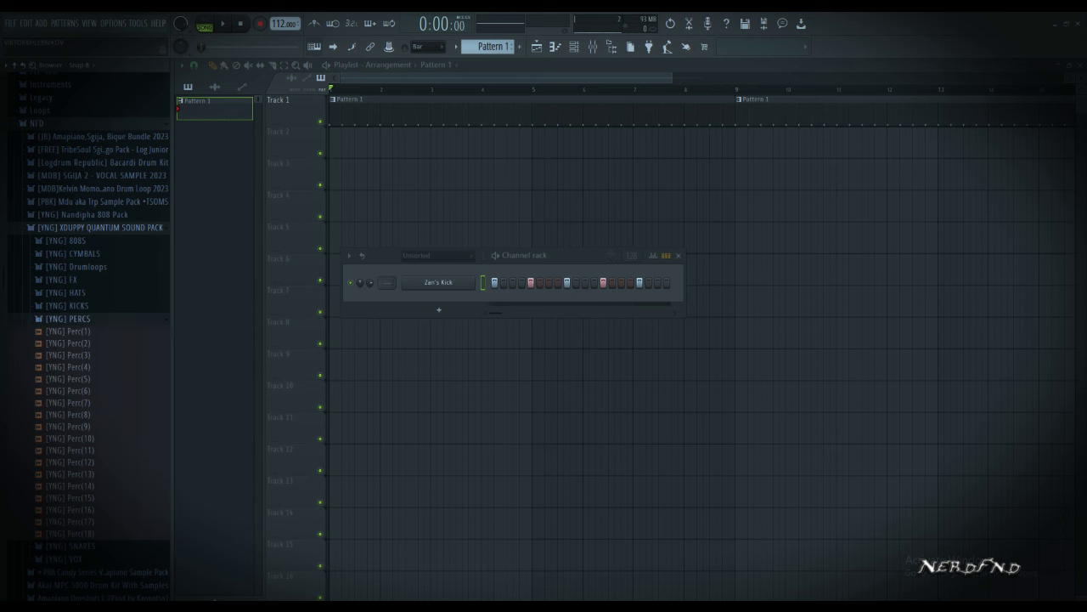
pyautogui.click(100, 228)
pyautogui.click(100, 227)
pyautogui.scroll(-3, 68, 315)
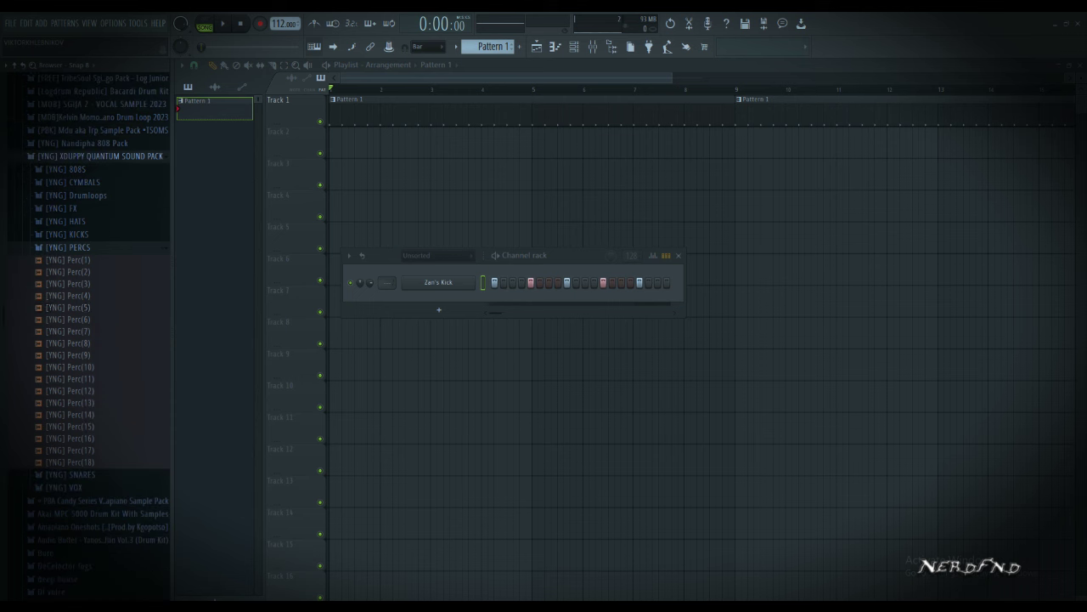
# Audition several percussion samples from the XDUPPY pack's [YNG] PERCS folder
pyautogui.scroll(3, 85, 340)
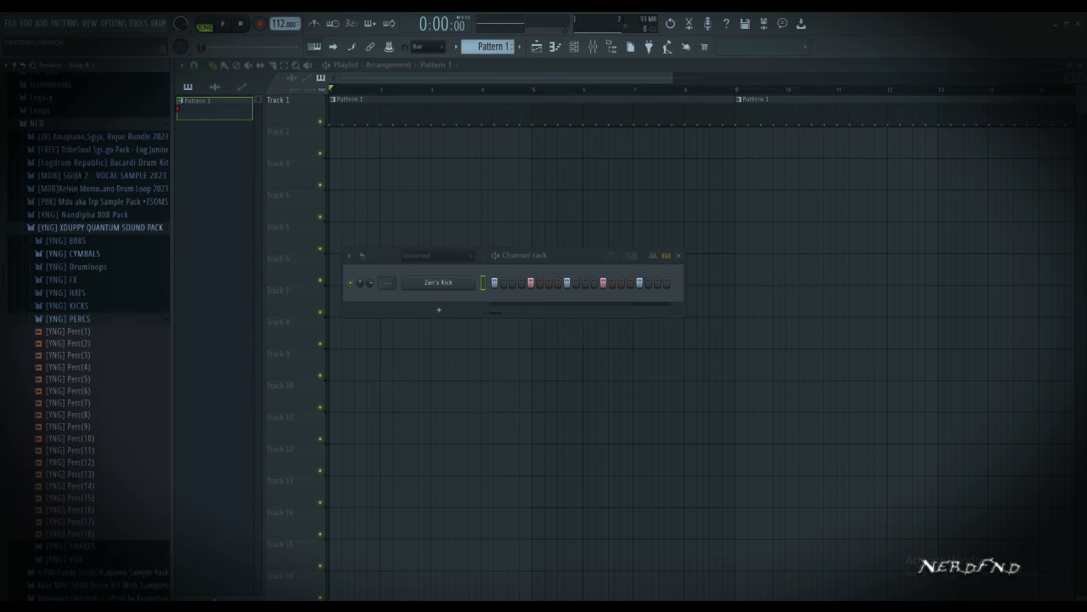
pyautogui.scroll(-3, 85, 340)
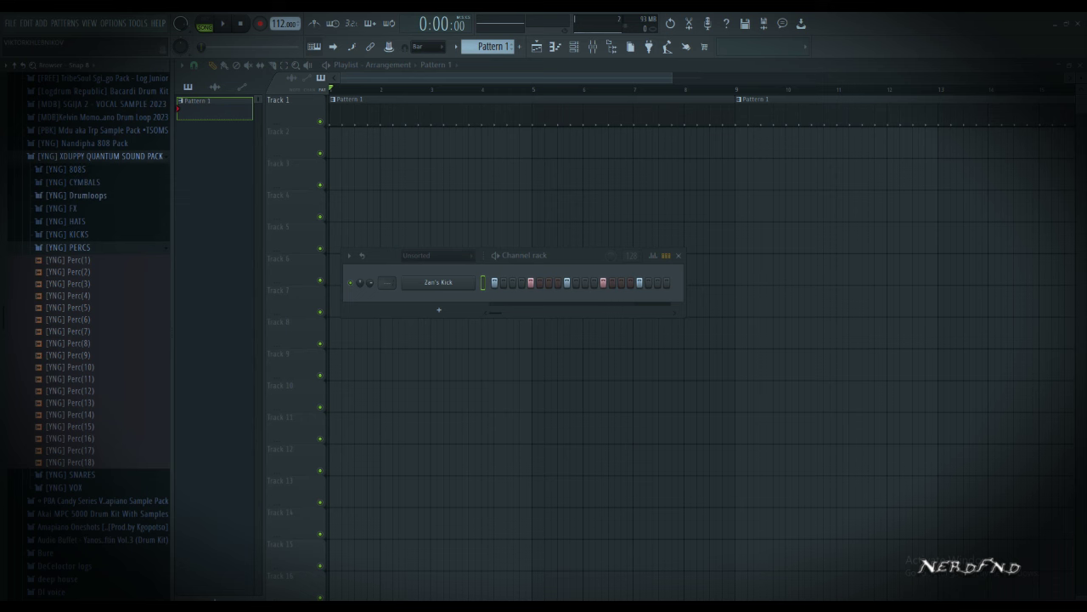
pyautogui.scroll(-9, 85, 297)
pyautogui.scroll(6, 85, 298)
pyautogui.click(70, 283)
pyautogui.click(69, 272)
pyautogui.click(70, 308)
pyautogui.click(70, 331)
pyautogui.click(70, 355)
pyautogui.click(69, 272)
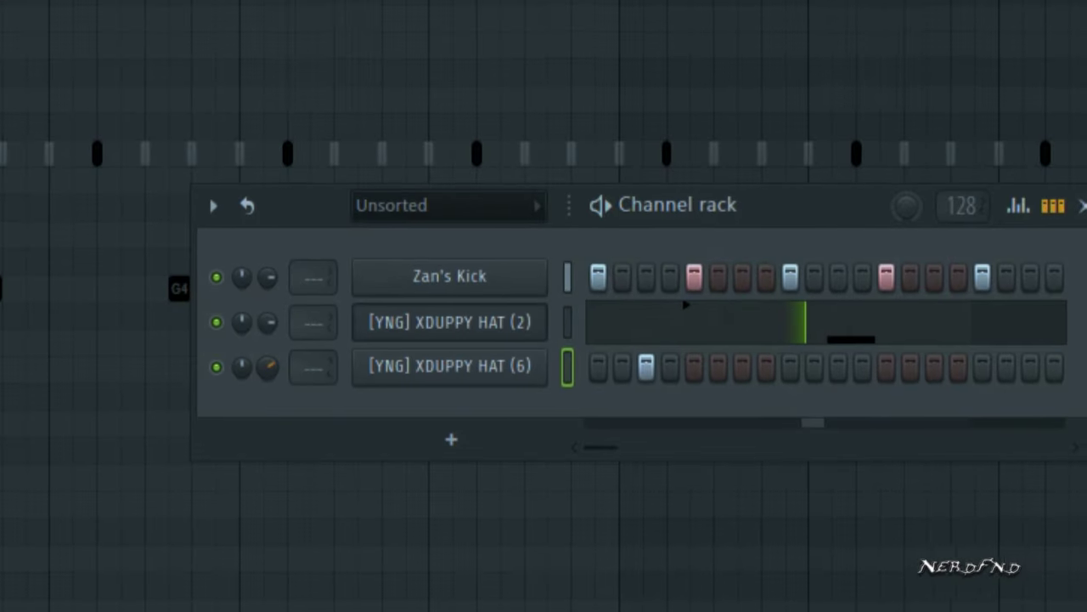
# Open the [YNG] XDUPPY HAT (6) channel in the piano roll
pyautogui.rightClick(452, 335)
pyautogui.click(521, 350)
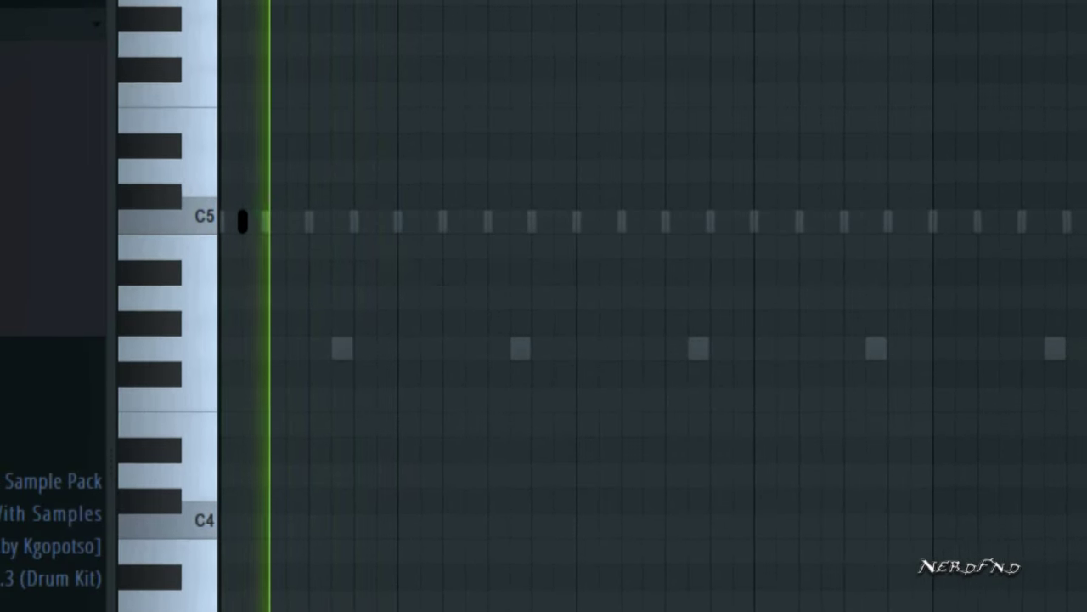
pyautogui.hotkey('ctrl', 'b')
pyautogui.hotkey('ctrl', 'b')
pyautogui.keyDown('ctrl'); pyautogui.moveTo(706, 23); pyautogui.dragTo(372, 280); pyautogui.keyUp('ctrl')
pyautogui.press('Delete')
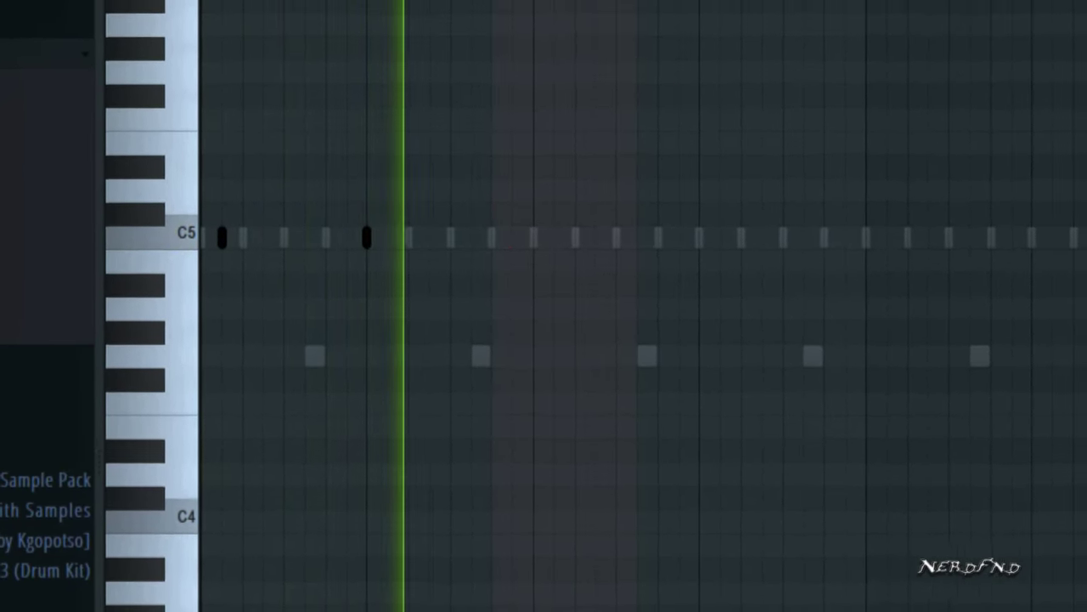
pyautogui.keyDown('ctrl'); pyautogui.moveTo(601, 222); pyautogui.dragTo(273, 267); pyautogui.keyUp('ctrl')
pyautogui.press('Delete')
# Select the first bar of the hat part and duplicate it so its C5 note repeats in every bar through bar 8
pyautogui.keyDown('ctrl'); pyautogui.moveTo(206, 3); pyautogui.dragTo(374, 2); pyautogui.keyUp('ctrl')
pyautogui.hotkey('ctrl', 'b')
pyautogui.hotkey('ctrl', 'b')
pyautogui.hotkey('ctrl', 'b')
pyautogui.hotkey('ctrl', 'b')
pyautogui.hotkey('ctrl', 'b')
pyautogui.hotkey('ctrl', 'b')
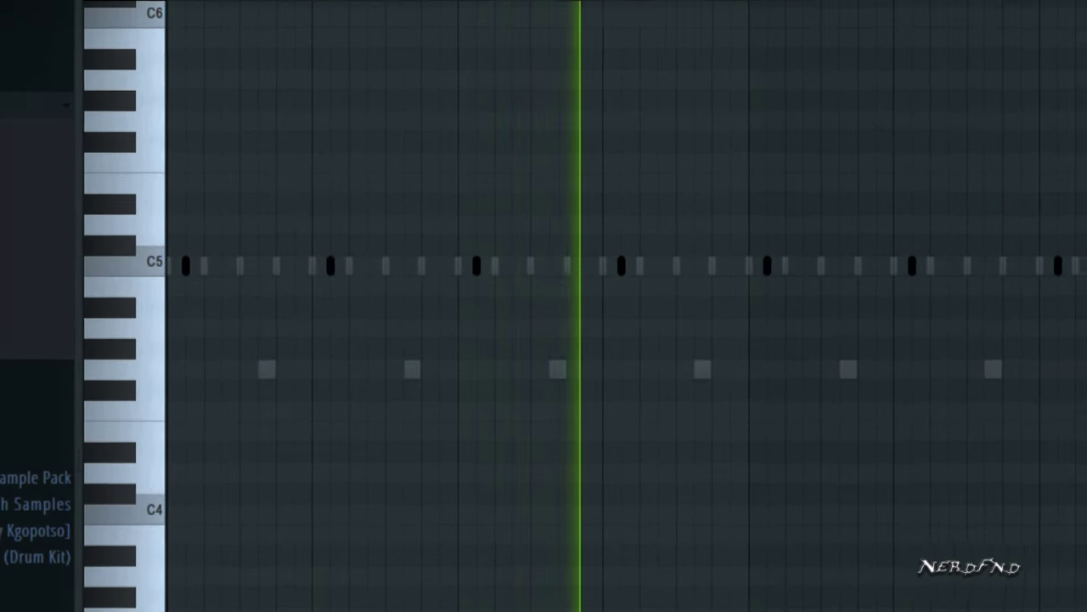
# Close the [YNG] XDUPPY QUANTUM SOUND PACK folder and open the [YNG] Percs folder inside the [YNG] Nandipha 808 Pack
pyautogui.press('F6')
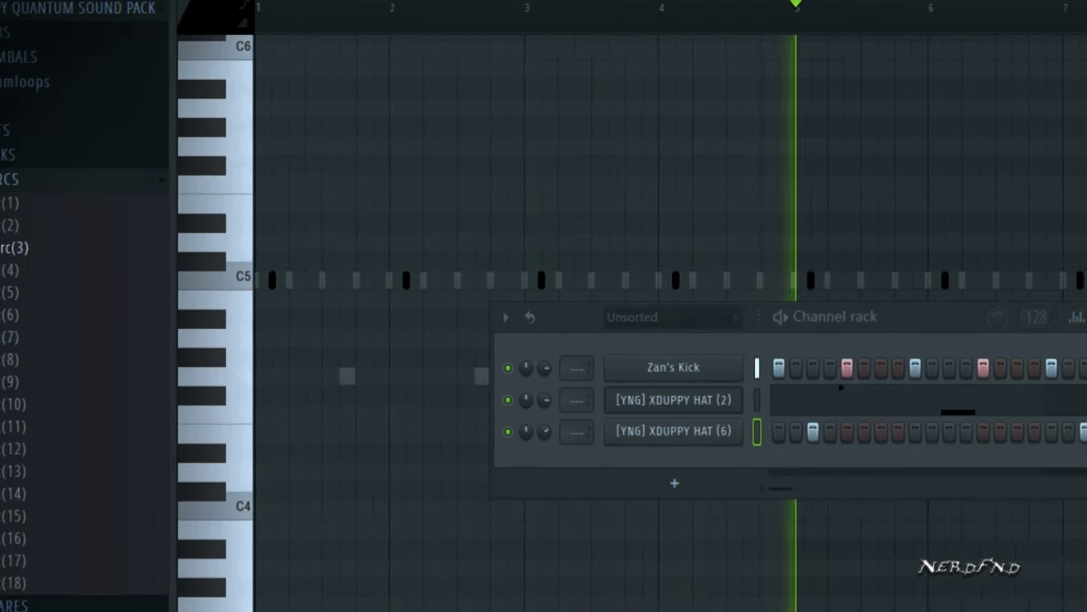
pyautogui.scroll(5, 110, 434)
pyautogui.click(127, 411)
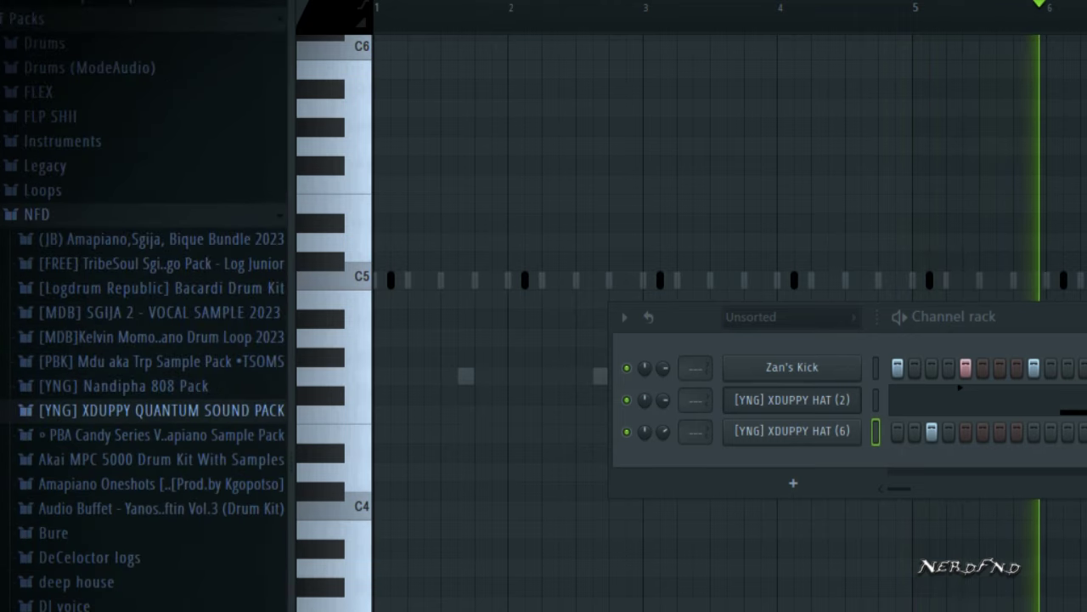
pyautogui.click(127, 386)
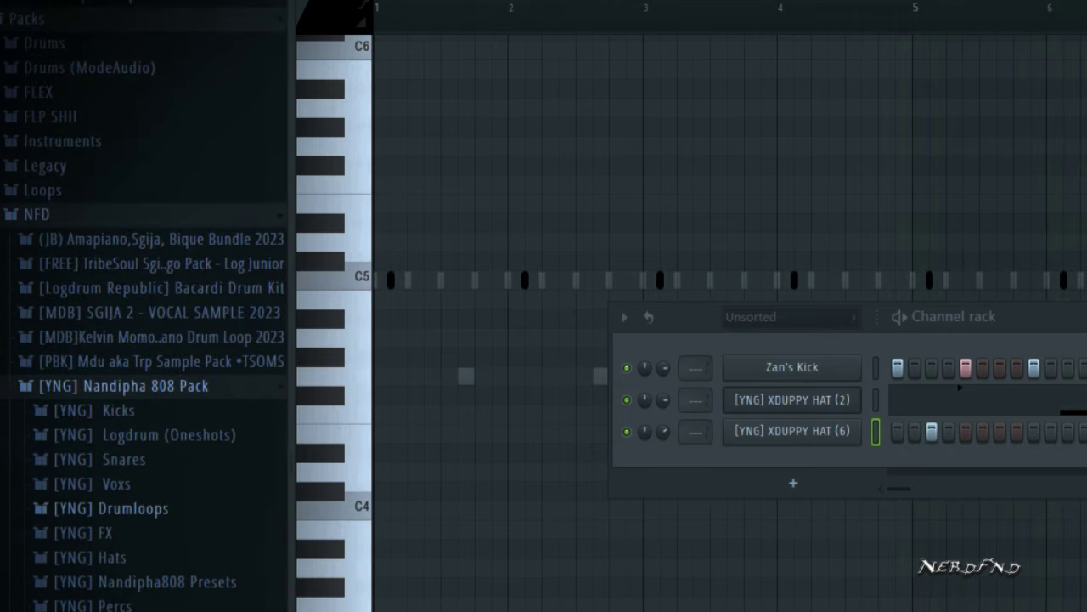
pyautogui.click(111, 508)
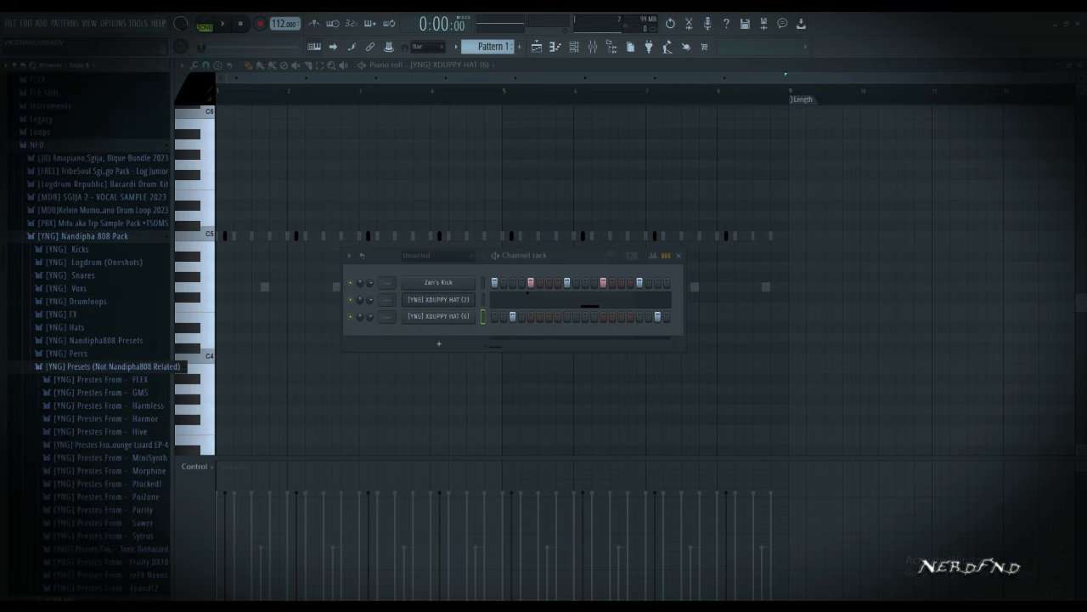
pyautogui.click(67, 353)
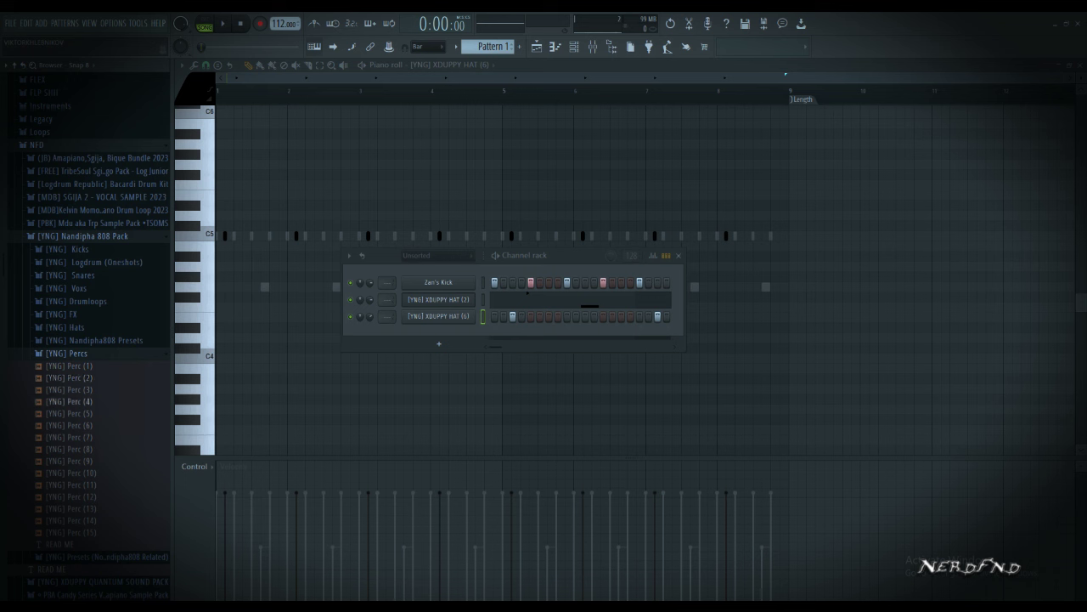
# Audition the percussion samples in the Nandipha 808 Pack's [YNG] Percs folder, including Perc (8) to Perc (11)
pyautogui.scroll(-4, 85, 340)
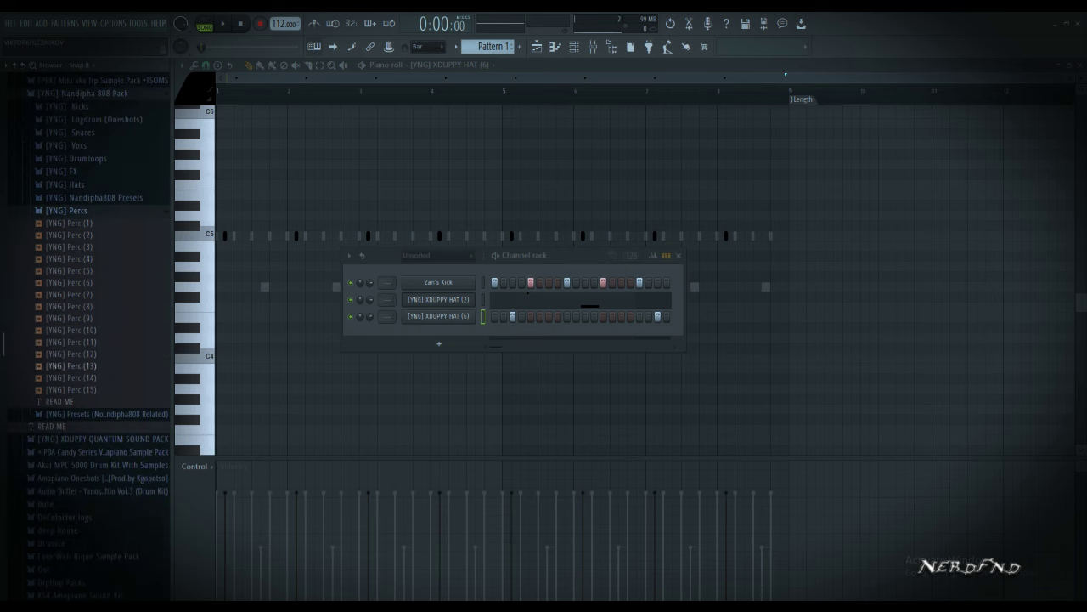
pyautogui.scroll(4, 85, 340)
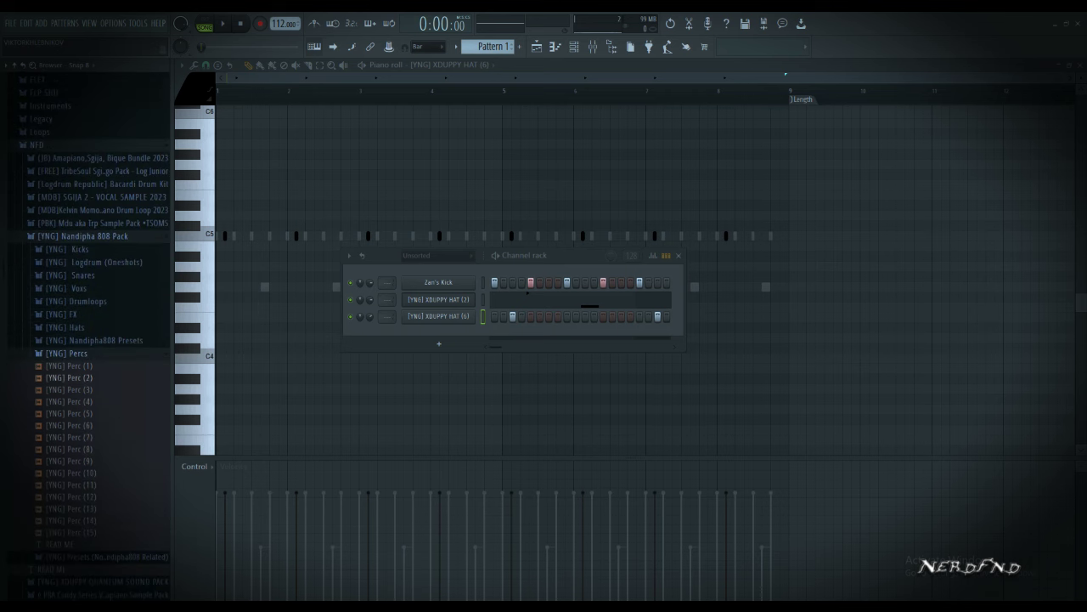
pyautogui.scroll(-2, 85, 356)
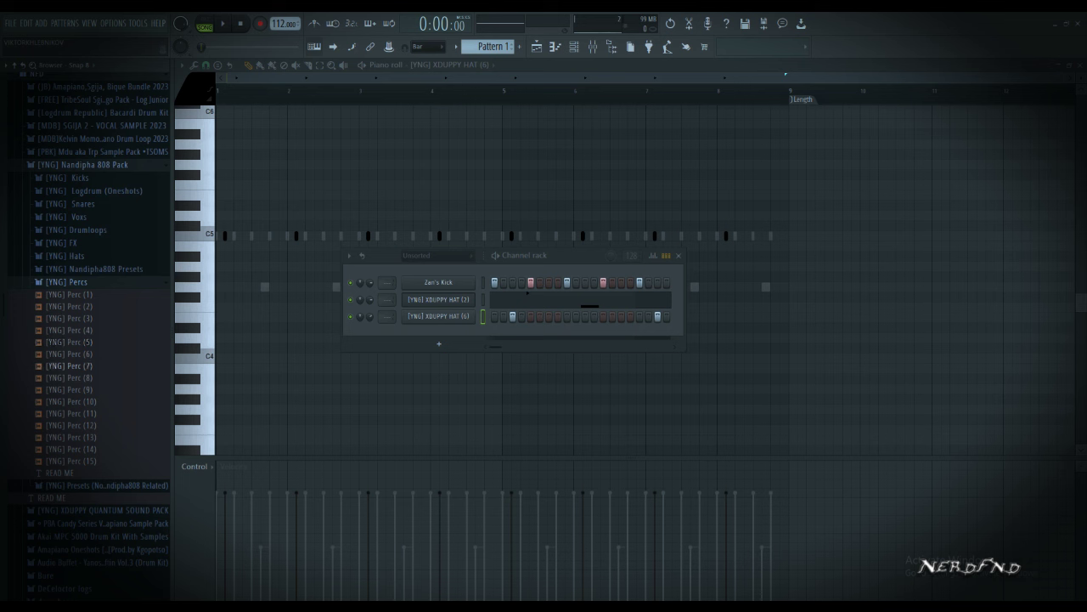
pyautogui.scroll(2, 85, 389)
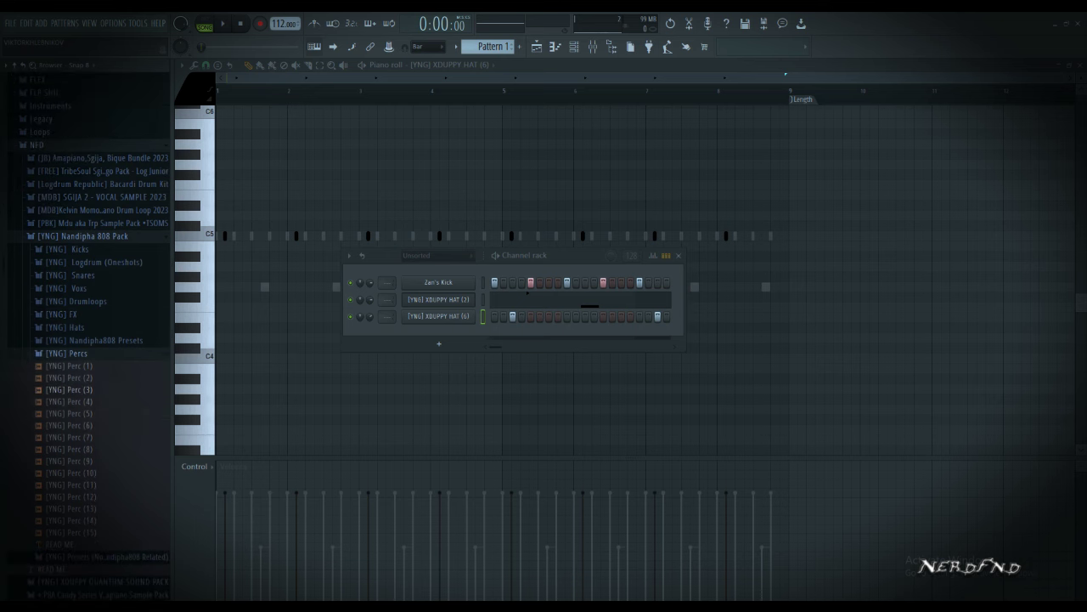
pyautogui.scroll(-2, 85, 378)
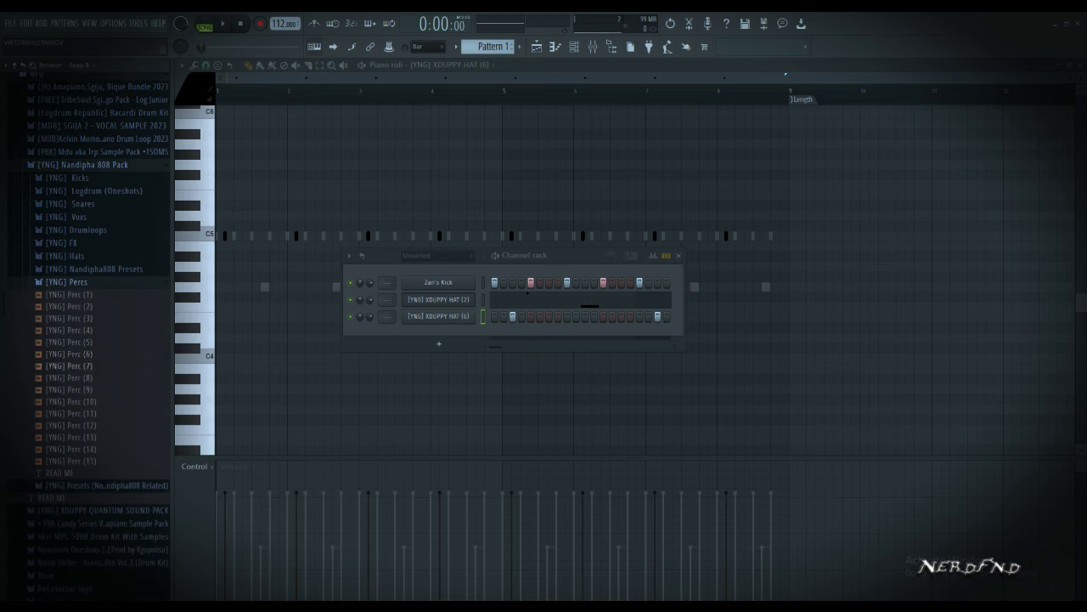
pyautogui.scroll(-2, 72, 318)
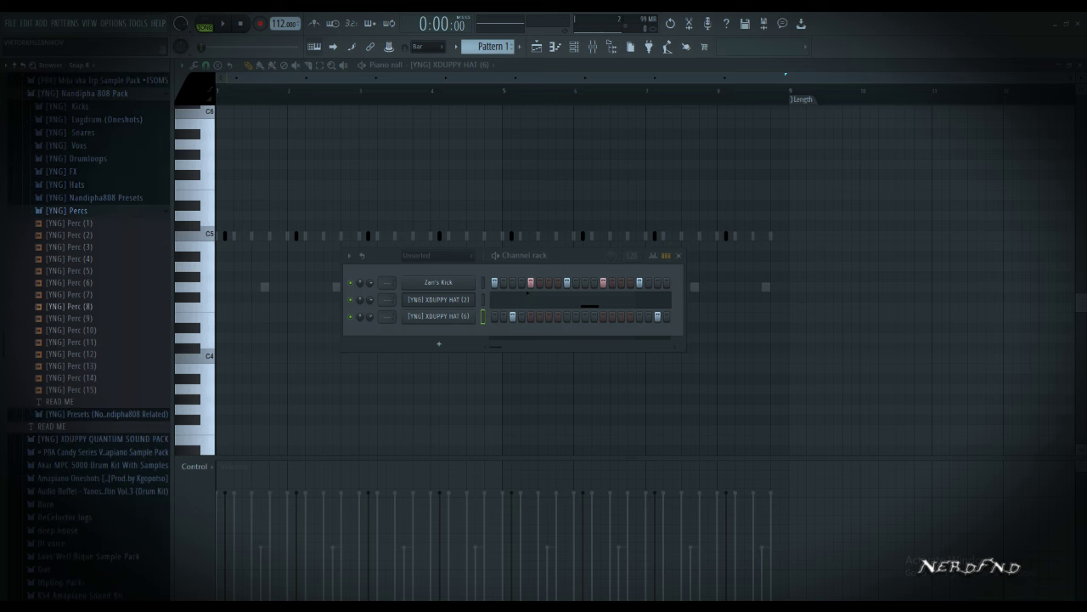
pyautogui.click(74, 341)
pyautogui.click(74, 329)
pyautogui.click(74, 317)
pyautogui.click(74, 306)
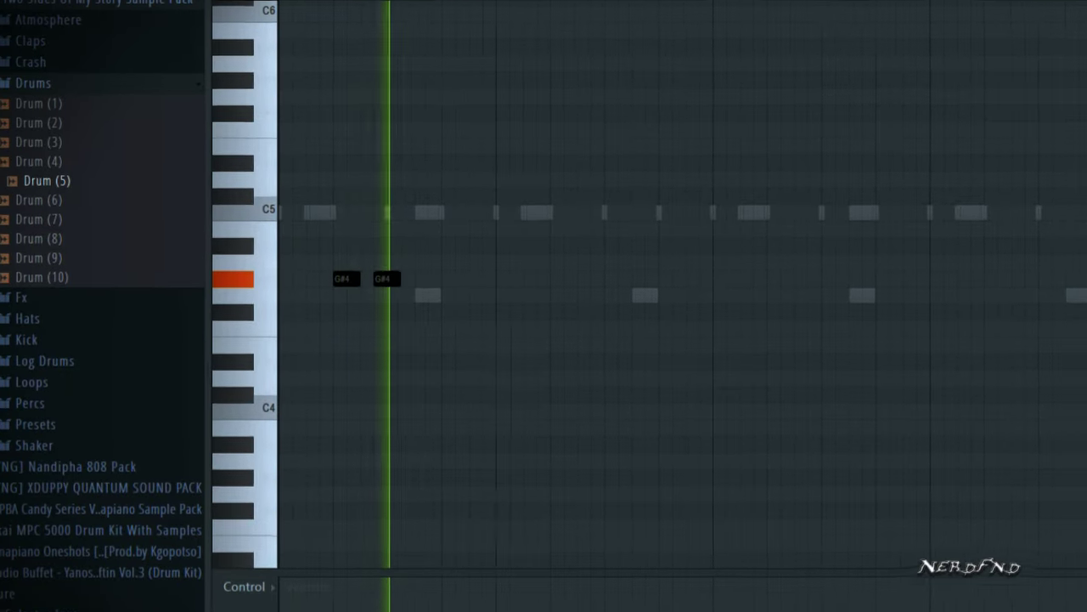
# Select the two G#4 notes of the Drum (5) part and duplicate them bar by bar through bar 8
pyautogui.hotkey('ctrl', 'a')
pyautogui.hotkey('ctrl', 'b')
pyautogui.hotkey('ctrl', 'b')
pyautogui.hotkey('ctrl', 'b')
pyautogui.hotkey('ctrl', 'b')
pyautogui.hotkey('ctrl', 'b')
pyautogui.hotkey('ctrl', 'b')
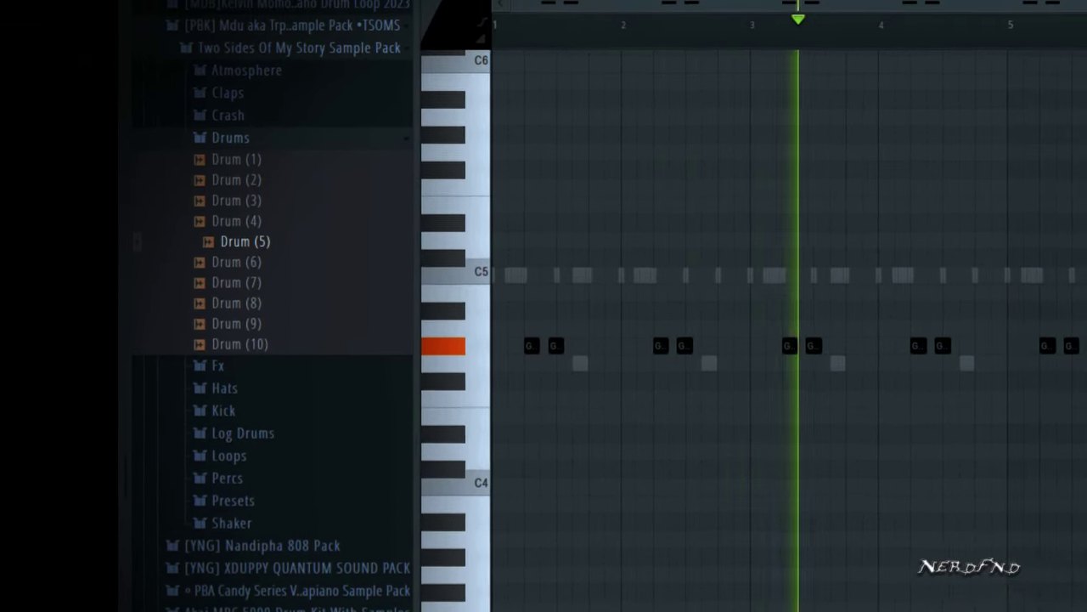
# Add the Drum (9) sample to the channel rack as a new channel and open it in the piano roll
pyautogui.press('F6')
pyautogui.click(187, 267)
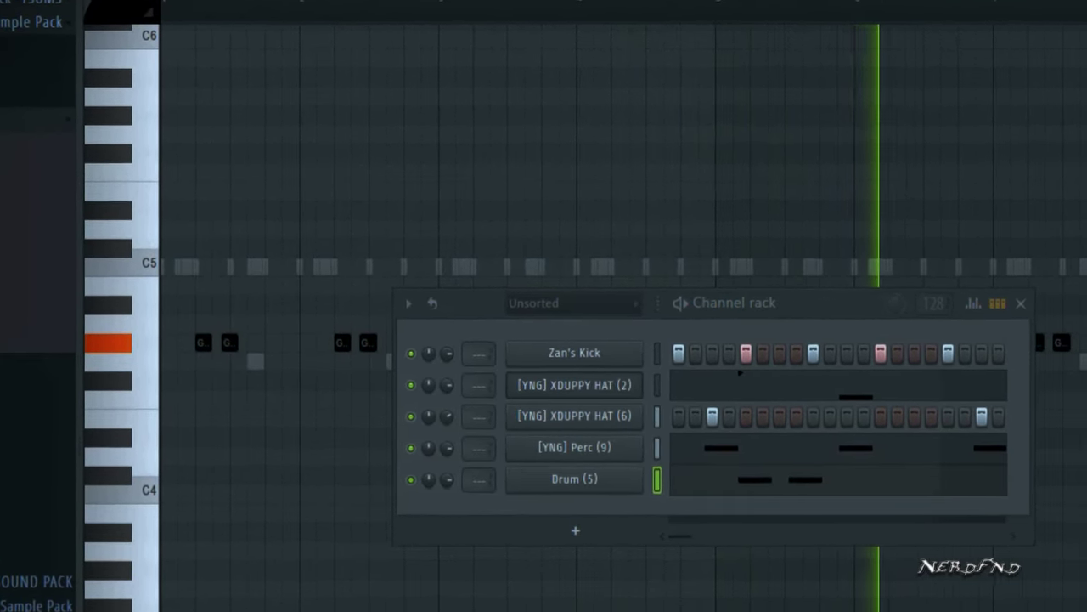
pyautogui.moveTo(17, 314); pyautogui.dragTo(505, 535)
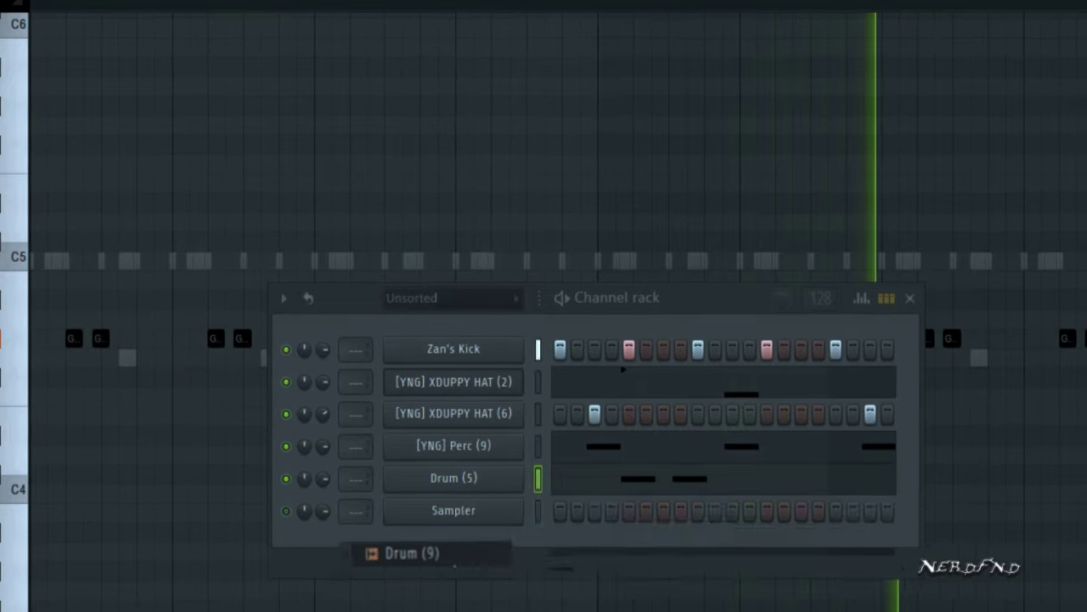
pyautogui.rightClick(514, 511)
pyautogui.click(633, 512)
pyautogui.scroll(2, 565, 340)
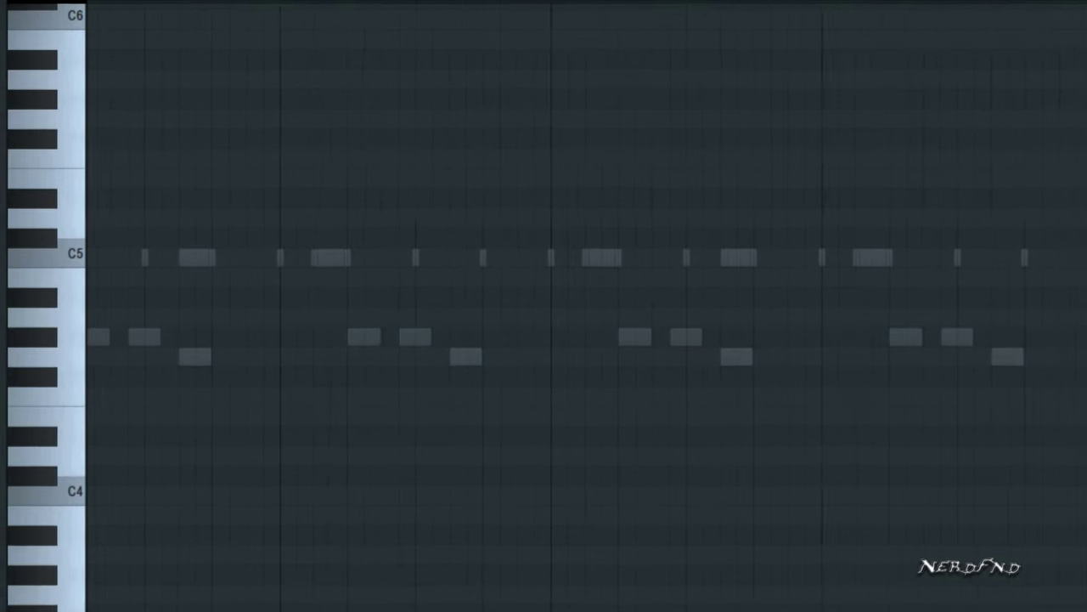
# Draw the Drum (9) part with B4, C5 and A4 hits and an F4 note early in bar 4
pyautogui.click(261, 279)
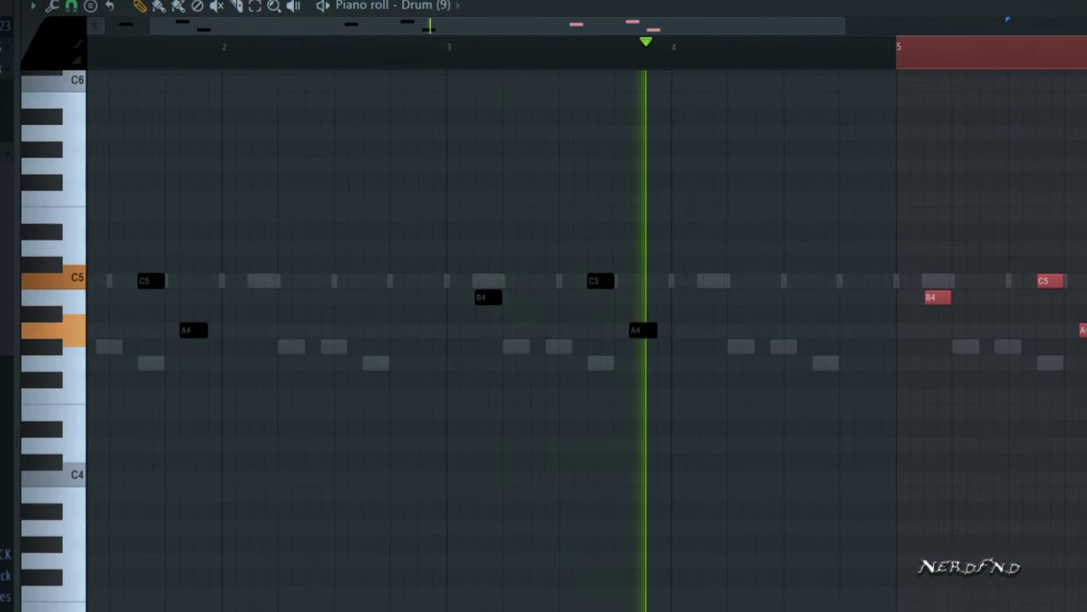
pyautogui.click(702, 396)
pyautogui.rightClick(703, 395)
pyautogui.click(716, 396)
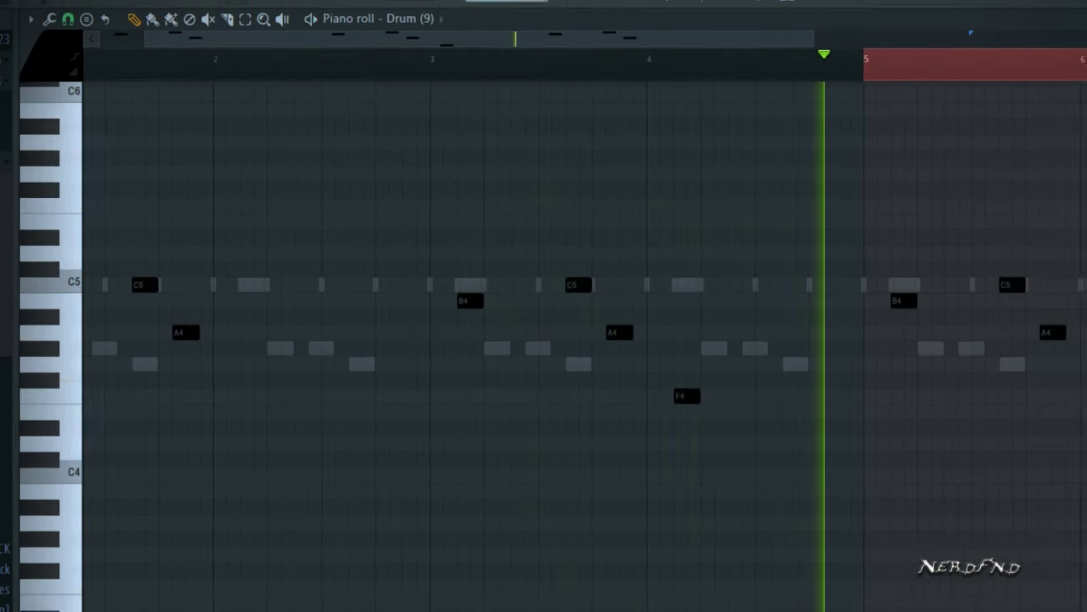
# Delete the old Drum (9) copies from bar 5 onward and duplicate the updated first four bars after them
pyautogui.scroll(-2, 765, 281)
pyautogui.moveTo(991, 170); pyautogui.dragTo(594, 364)
pyautogui.press('Delete')
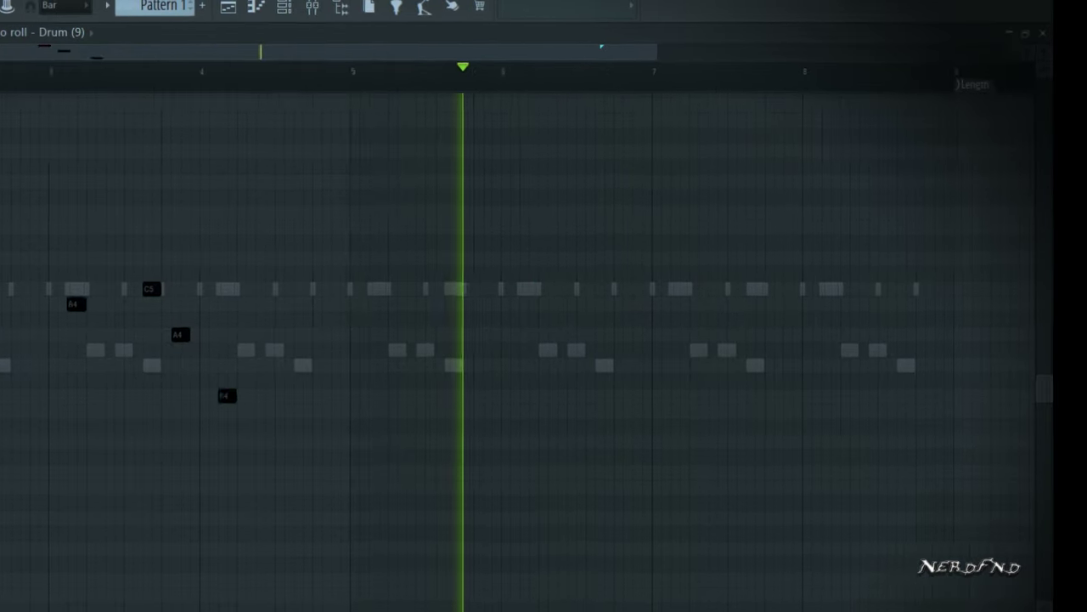
pyautogui.hotkey('ctrl', 'b')
pyautogui.hotkey('ctrl', 'd')
# Select the C5 notes of Zan's Kick in bars 1 to 4 and duplicate them into bars 5 to 8
pyautogui.press('F6')
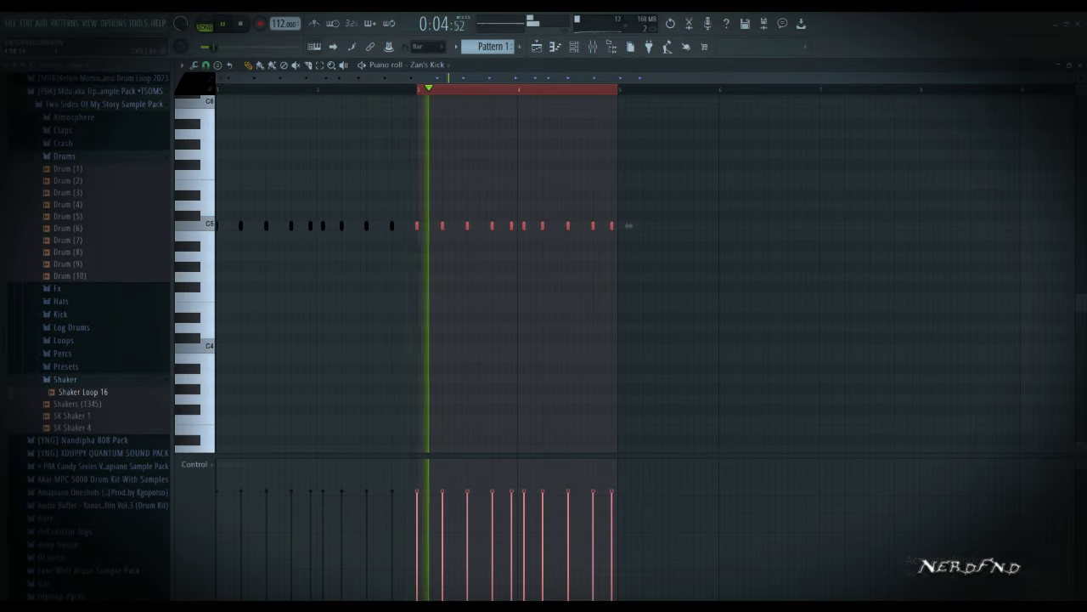
pyautogui.moveTo(620, 204); pyautogui.dragTo(217, 246)
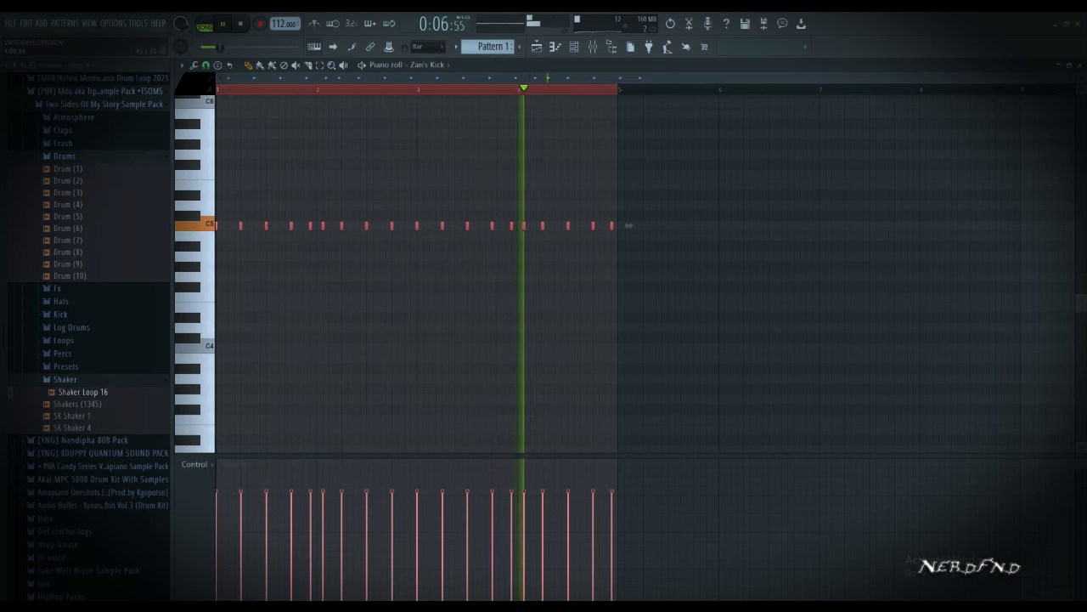
pyautogui.hotkey('ctrl', 'b')
pyautogui.hotkey('ctrl', 'd')
# Duplicate the Pattern 2 clip on Track 4 of the playlist so it runs from bar 9 to bar 16
pyautogui.press('F5')
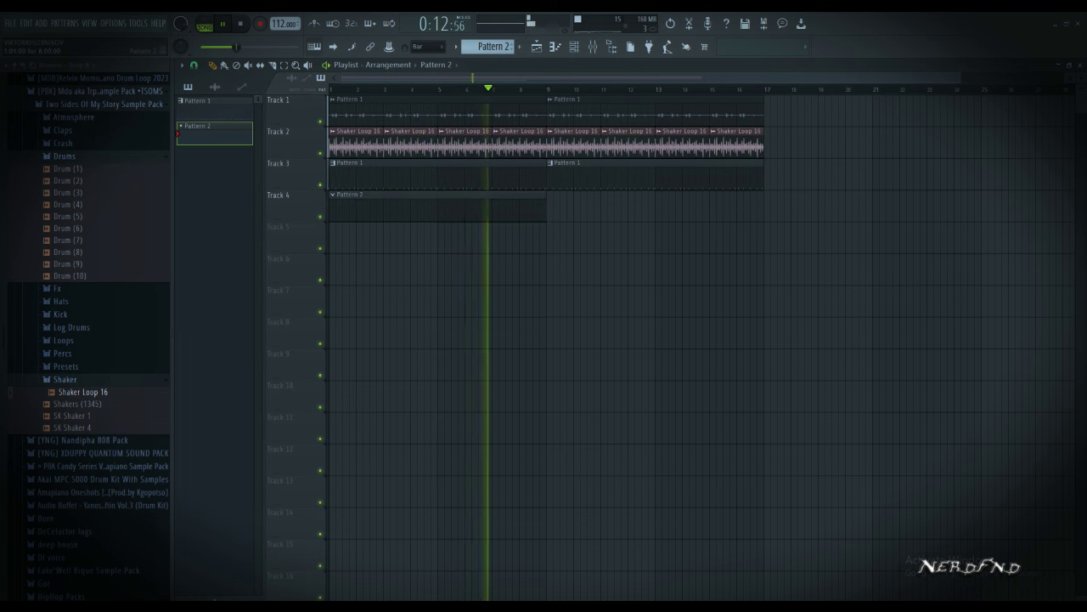
pyautogui.hotkey('ctrl', 'b')
# Remove the Drum (9) and Drum (5) channels from the channel rack
pyautogui.press('F6')
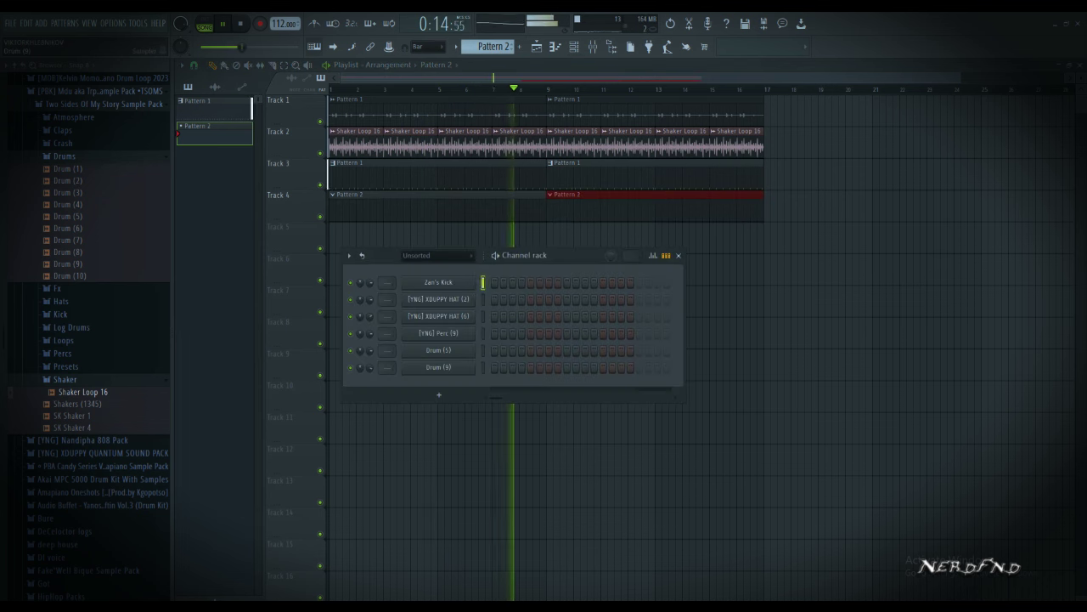
pyautogui.rightClick(472, 365)
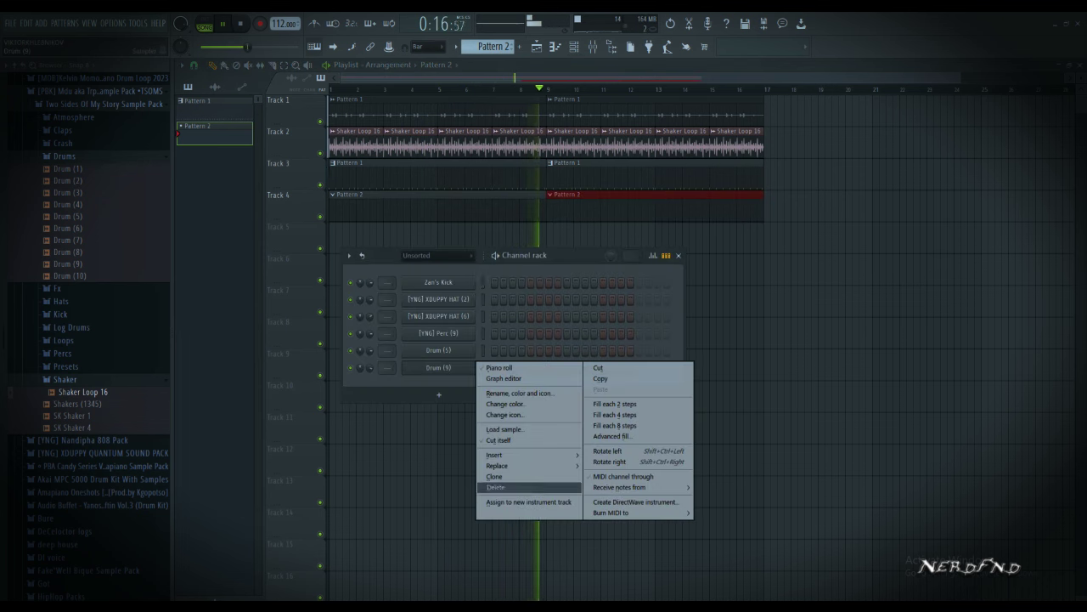
pyautogui.click(496, 487)
pyautogui.rightClick(472, 349)
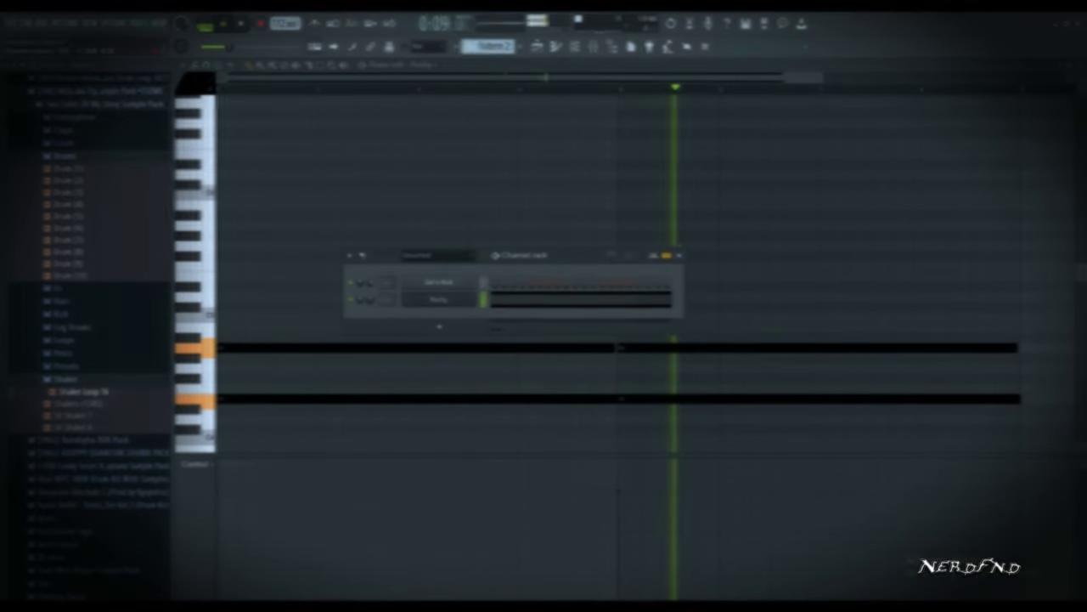
# Load Fruity parametric EQ 2 and Fruity Reeverb 2 into the first two effect slots of the Purity mixer track
pyautogui.press('F9')
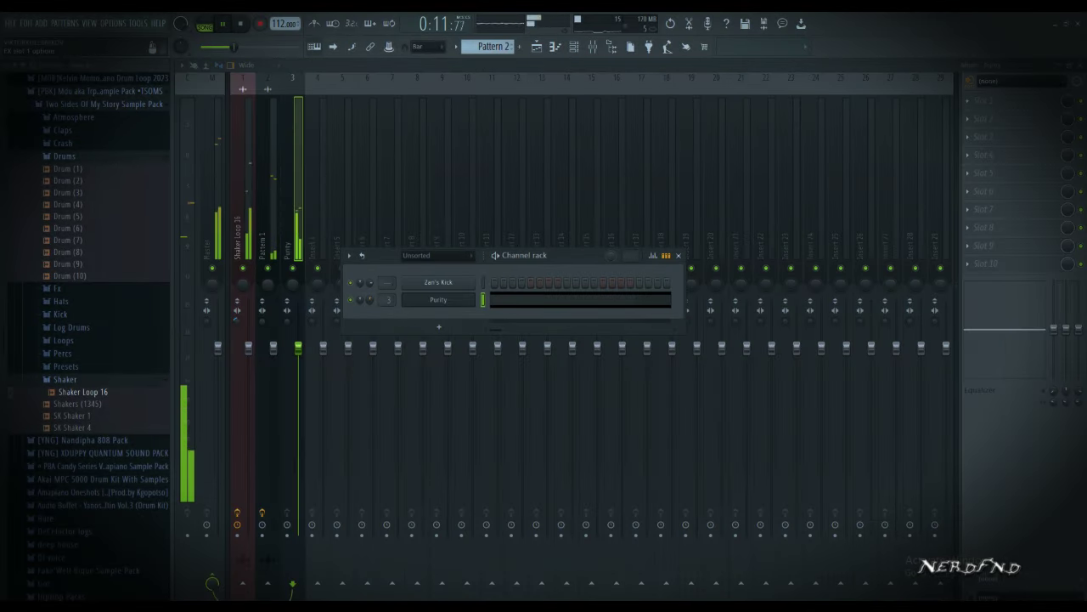
pyautogui.click(968, 101)
pyautogui.click(808, 455)
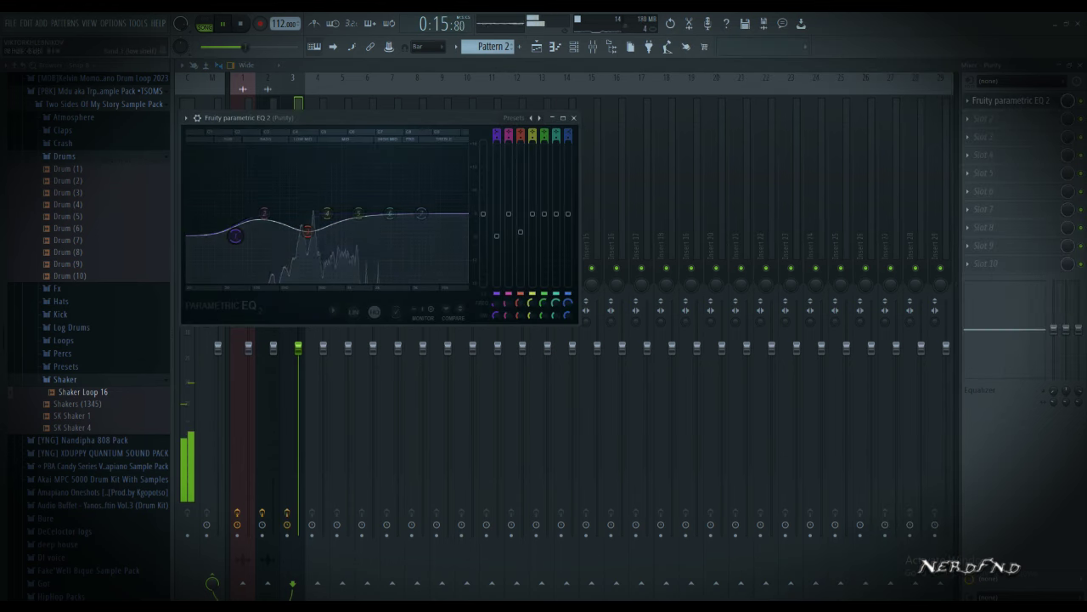
pyautogui.click(967, 119)
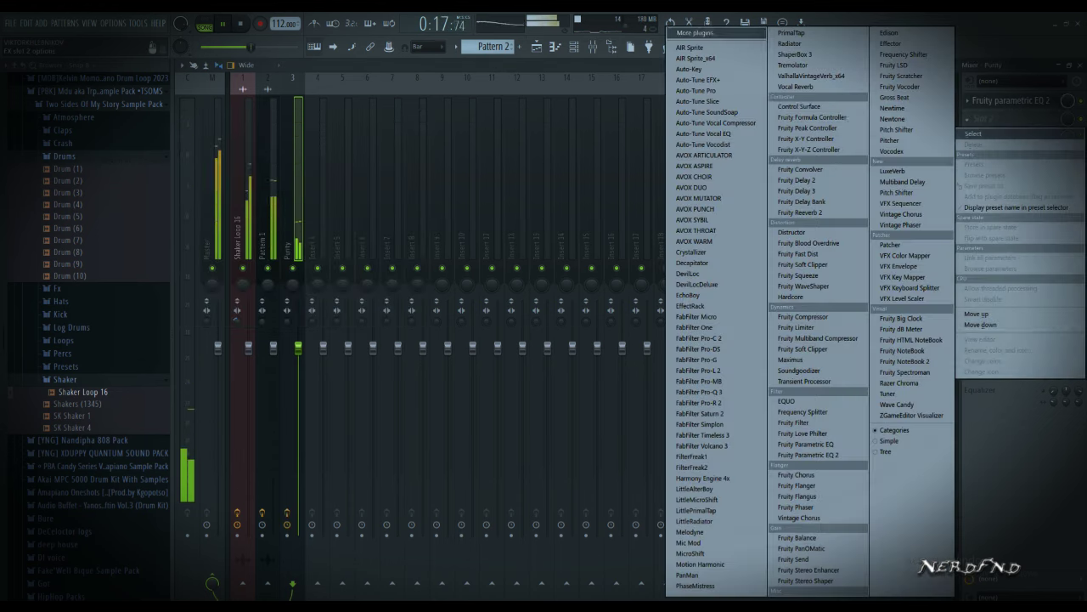
pyautogui.click(801, 213)
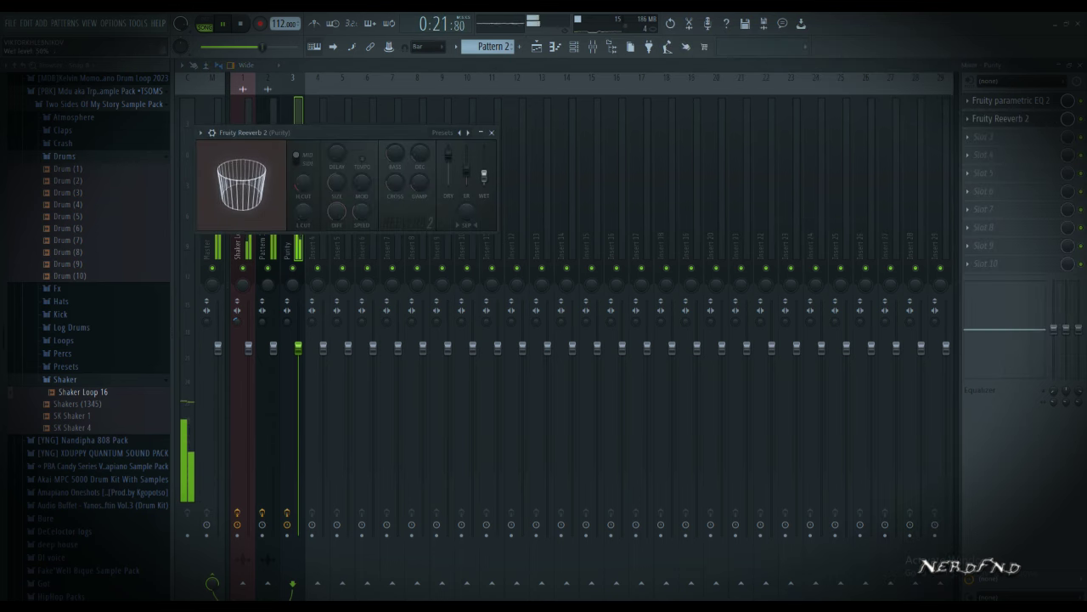
# In the E3 chord containing the D#4 note, lower the short D4 to C4 and D#4 to D4, and delete B3
pyautogui.click(313, 46)
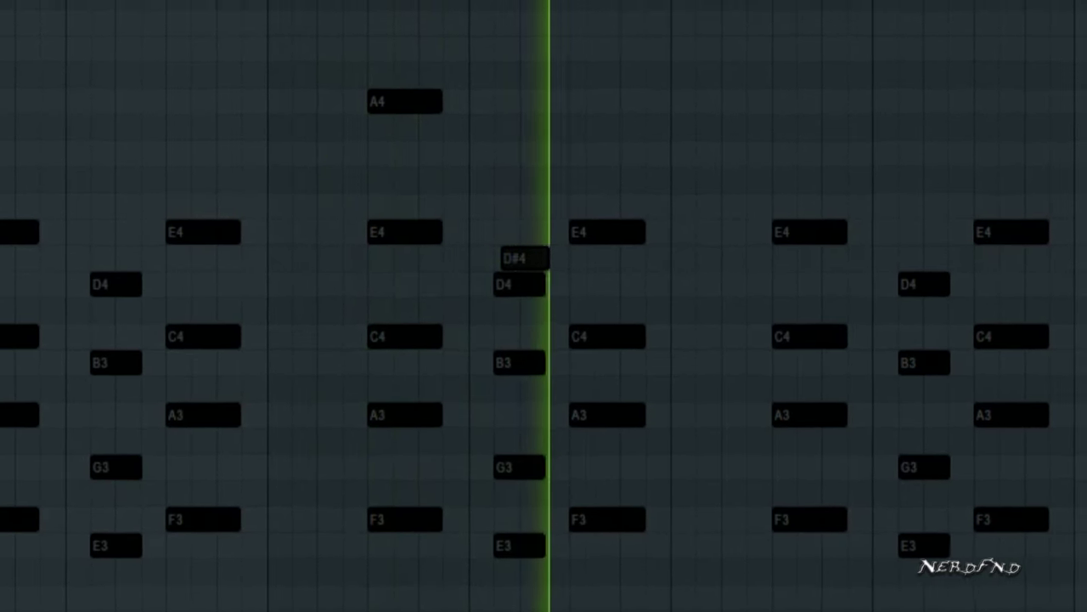
pyautogui.press('space')
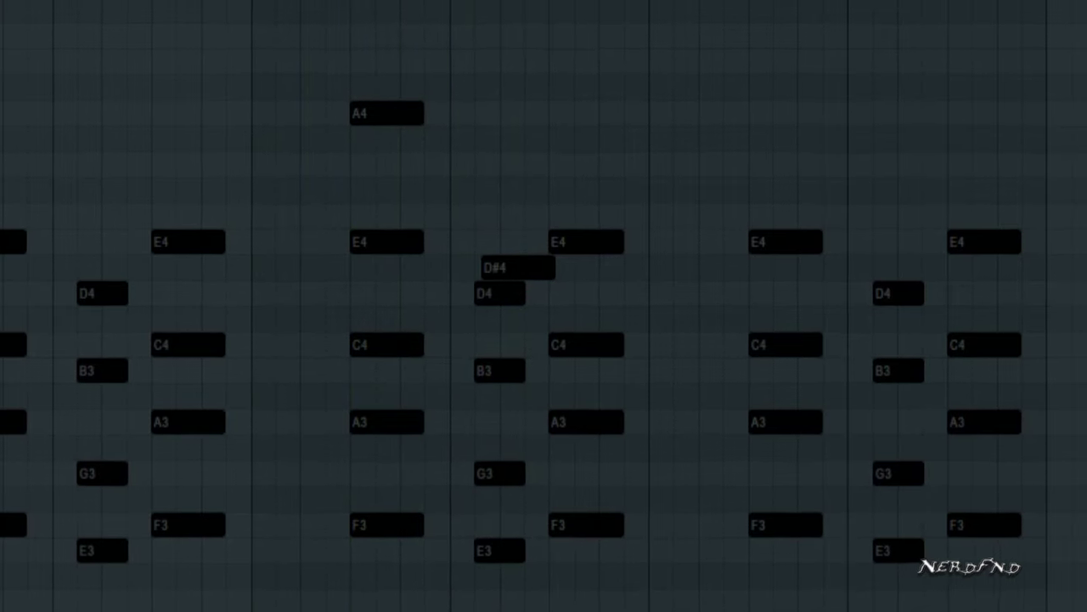
pyautogui.moveTo(499, 293); pyautogui.dragTo(499, 344)
pyautogui.press('space')
pyautogui.moveTo(518, 268); pyautogui.dragTo(499, 302)
pyautogui.rightClick(480, 378)
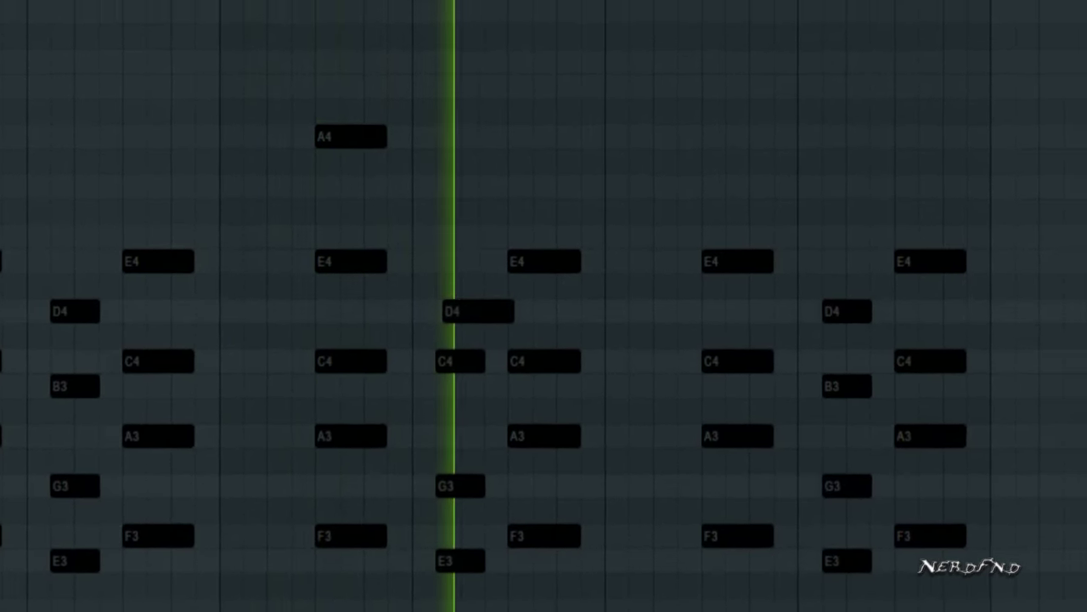
# Select the F3, A3, C4 and E4 chord right after the edited chord and lengthen its notes slightly
pyautogui.moveTo(534, 252); pyautogui.dragTo(597, 572)
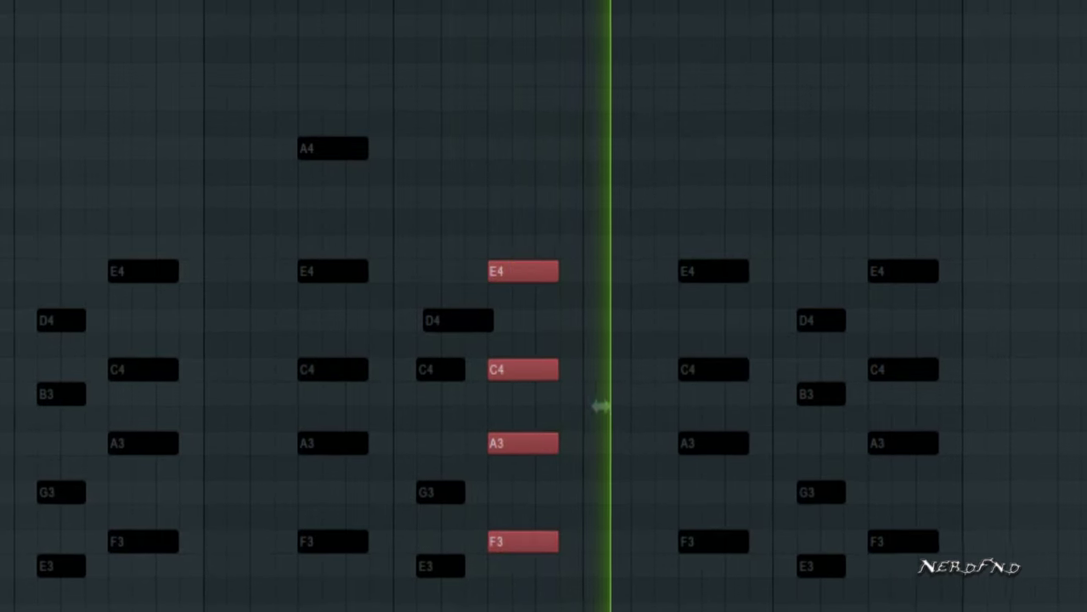
pyautogui.moveTo(601, 406); pyautogui.dragTo(612, 408)
pyautogui.press('space')
# Place a high C5, E5 and A5 chord starting just ahead of the second-to-last F3 chord
pyautogui.click(702, 53)
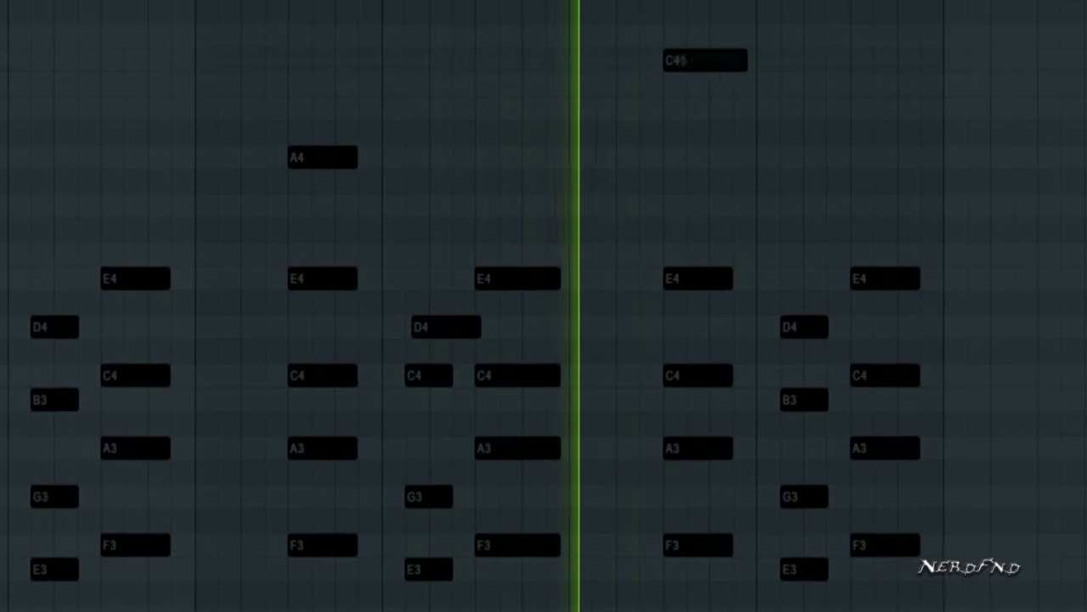
pyautogui.rightClick(687, 61)
pyautogui.press('space')
pyautogui.click(652, 134)
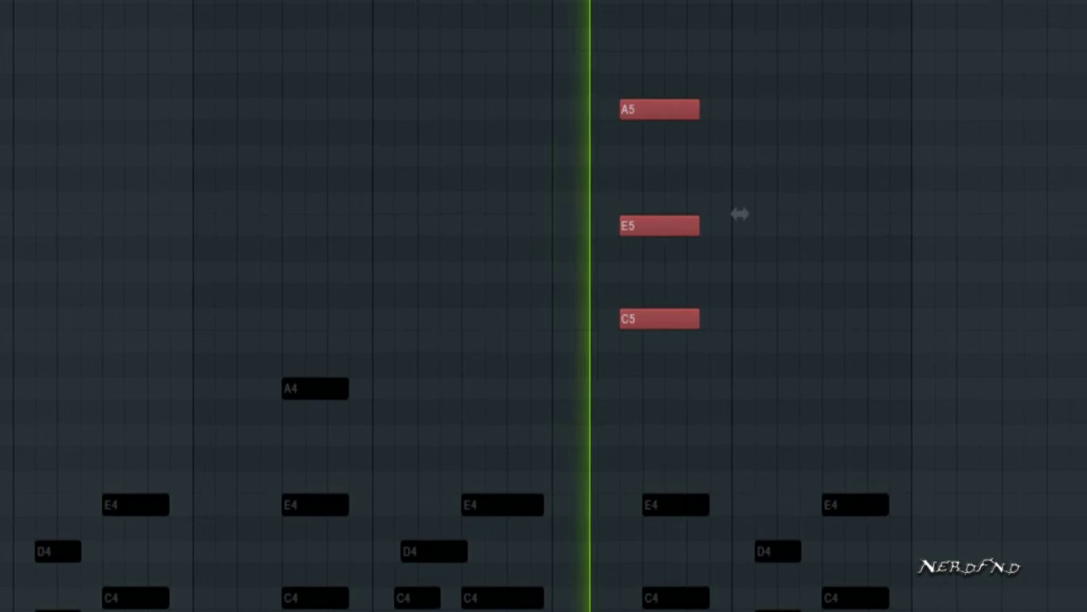
# Shorten the high C5, E5 and A5 chord and shift and lengthen the B4, D5 and G5 chord that follows it
pyautogui.moveTo(740, 213); pyautogui.dragTo(694, 215)
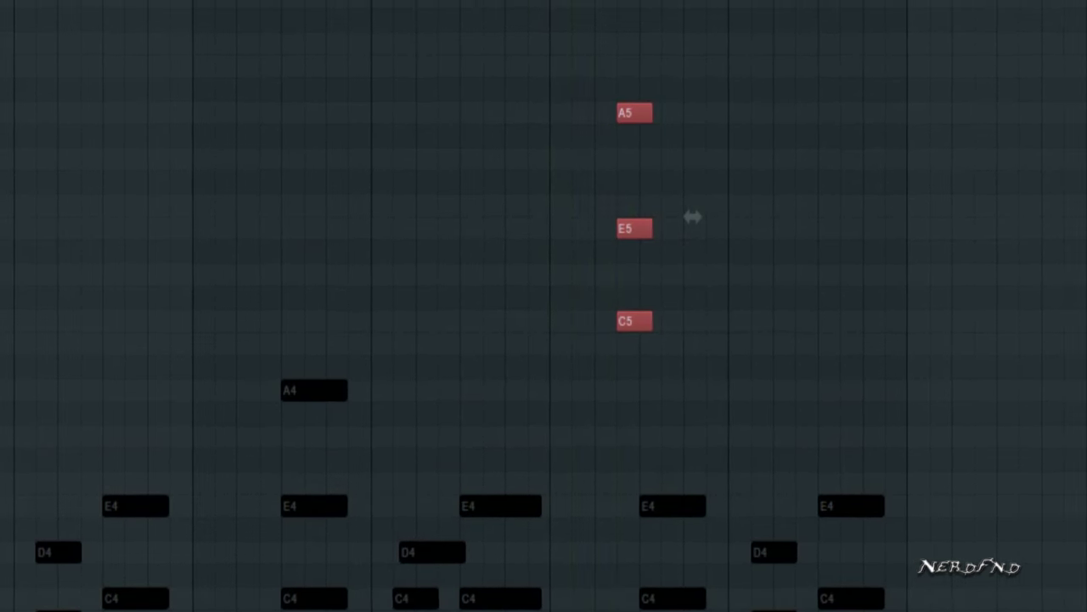
pyautogui.scroll(3, 689, 216)
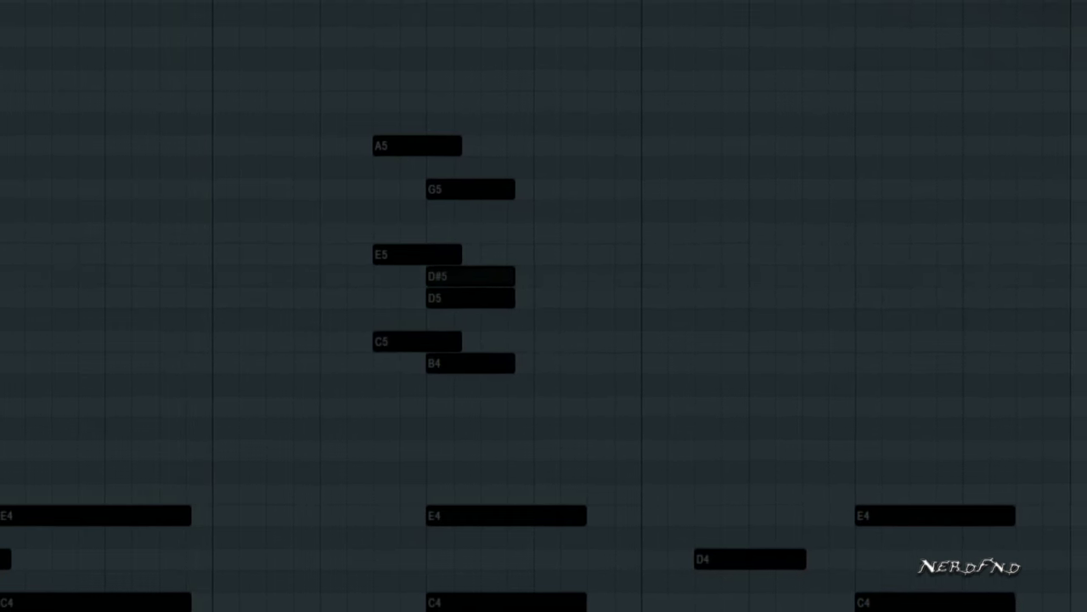
pyautogui.moveTo(407, 102); pyautogui.dragTo(454, 340)
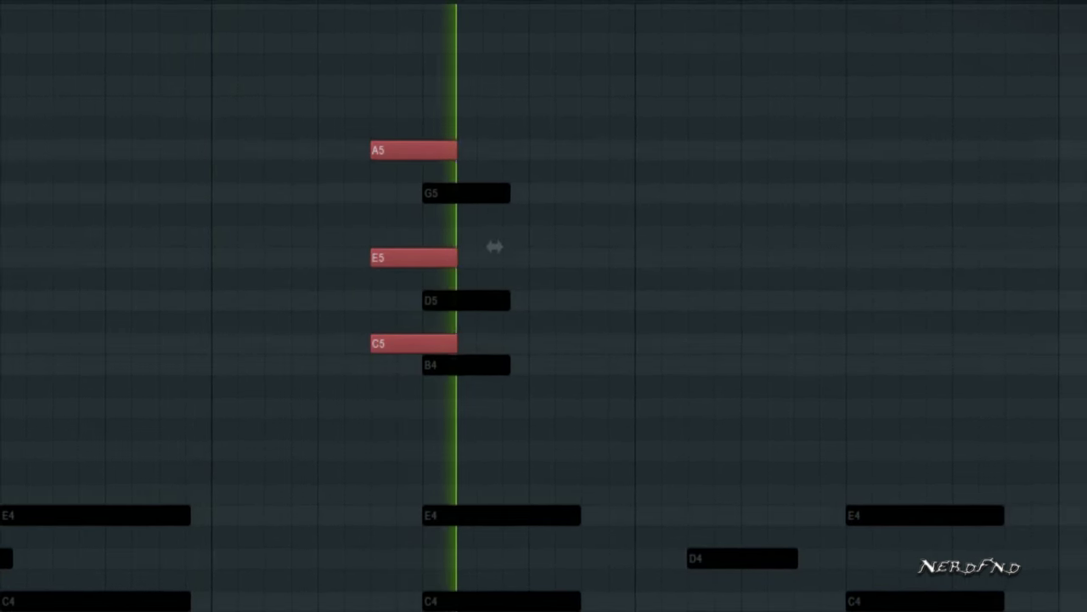
pyautogui.moveTo(495, 246); pyautogui.dragTo(451, 248)
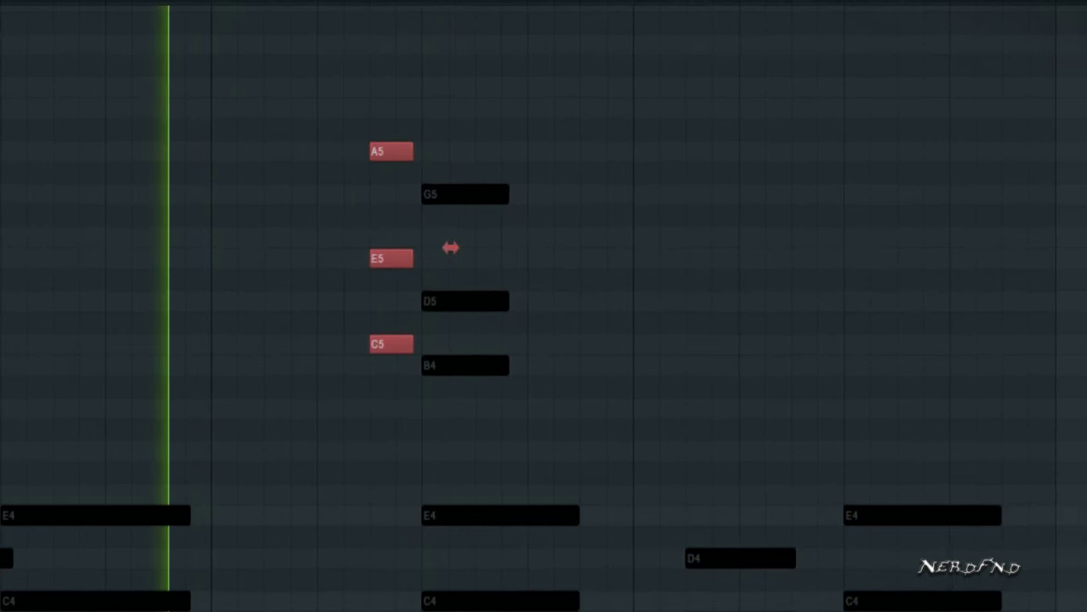
pyautogui.moveTo(516, 165); pyautogui.dragTo(484, 367)
pyautogui.moveTo(547, 278); pyautogui.dragTo(611, 286)
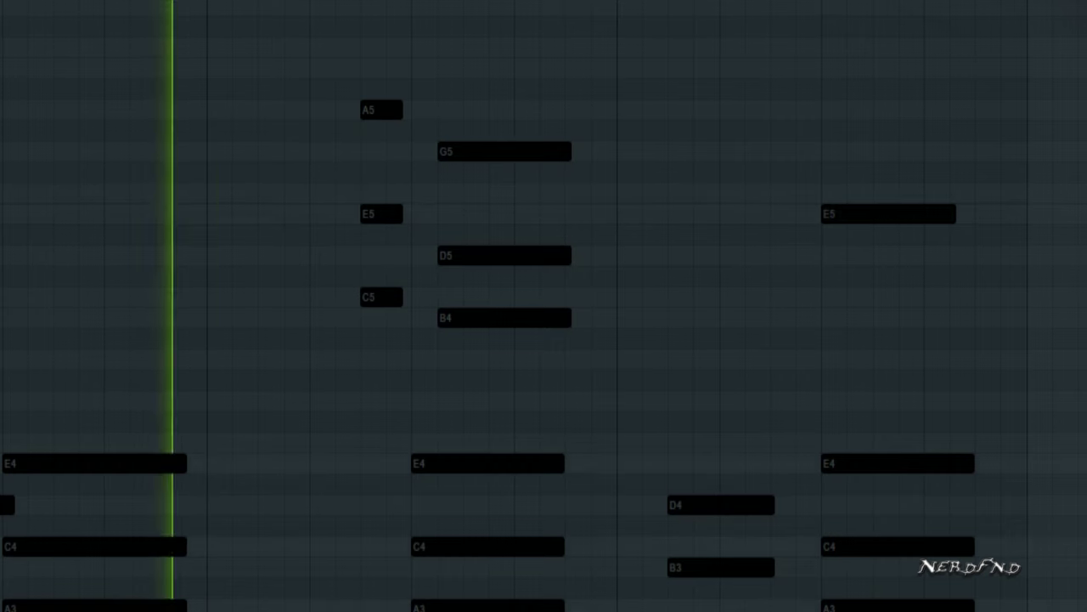
# Complete a high A4, C5 and E5 chord above the last low chord and delete the stray high C note
pyautogui.press('space')
pyautogui.moveTo(831, 276); pyautogui.dragTo(831, 359)
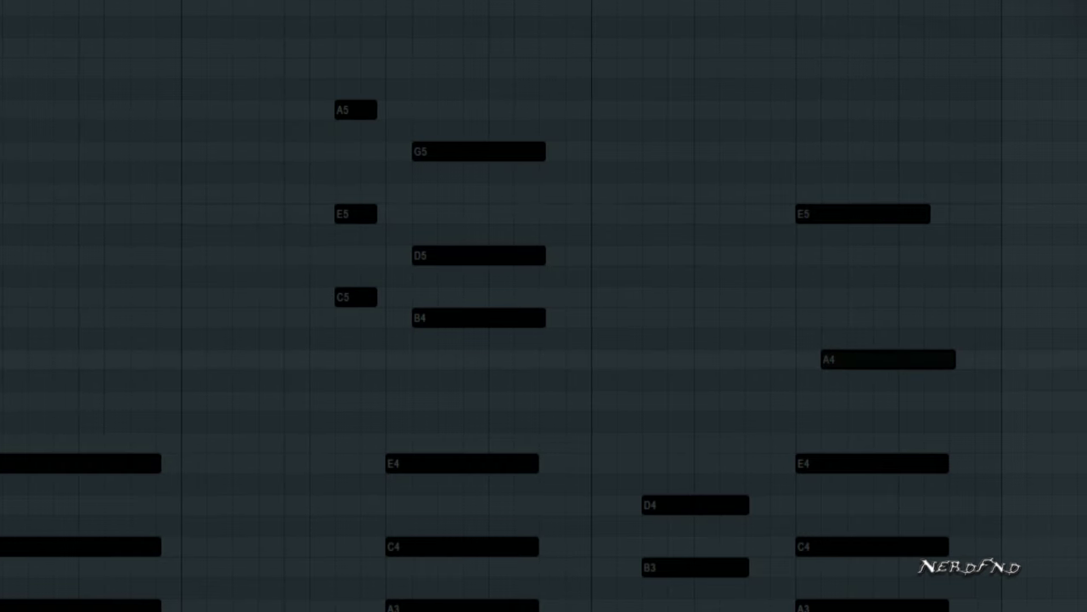
pyautogui.press('space')
pyautogui.click(857, 47)
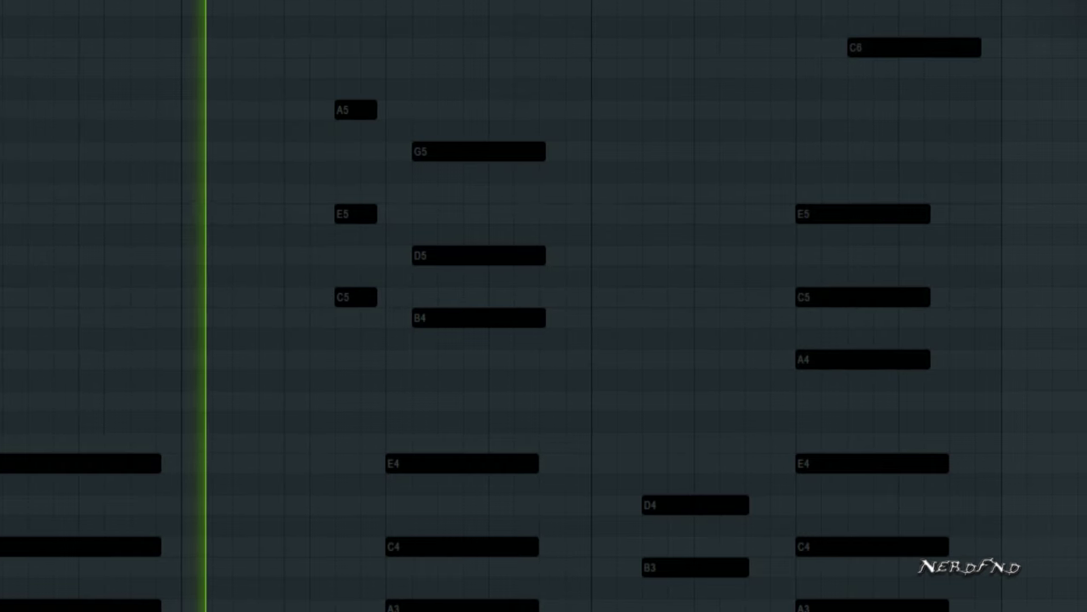
pyautogui.rightClick(856, 47)
pyautogui.scroll(-3, 808, 94)
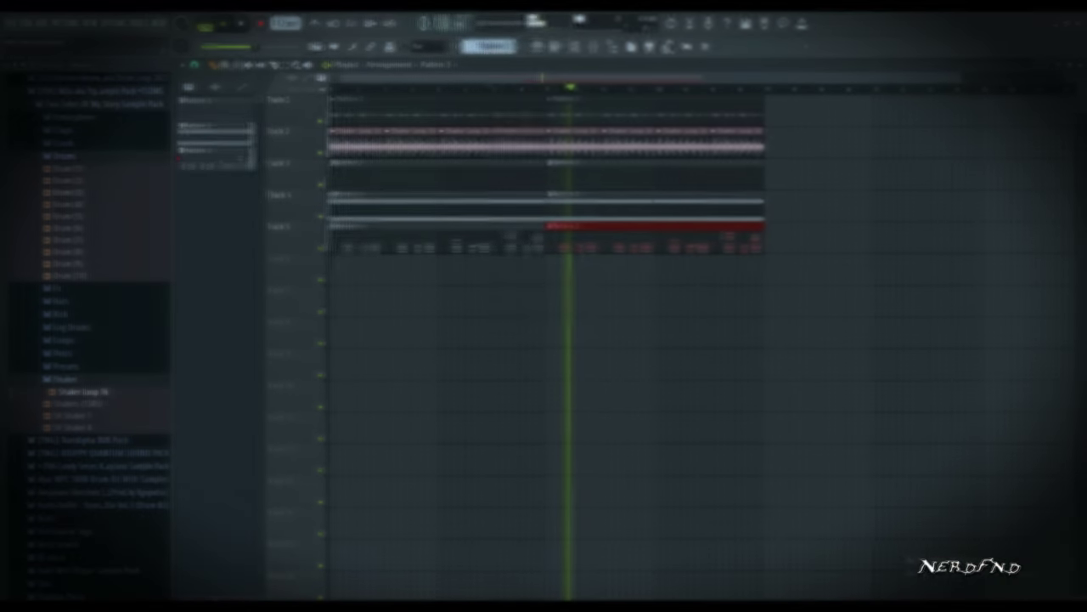
# Create Pattern 4 and place it twice along Track 6 of the playlist
pyautogui.rightClick(228, 141)
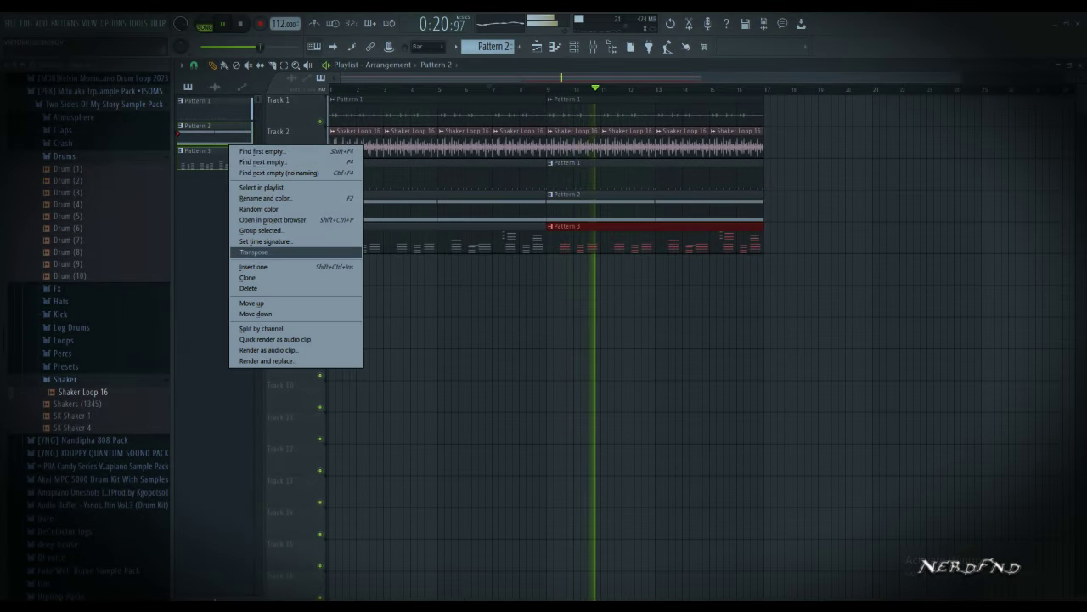
pyautogui.click(255, 253)
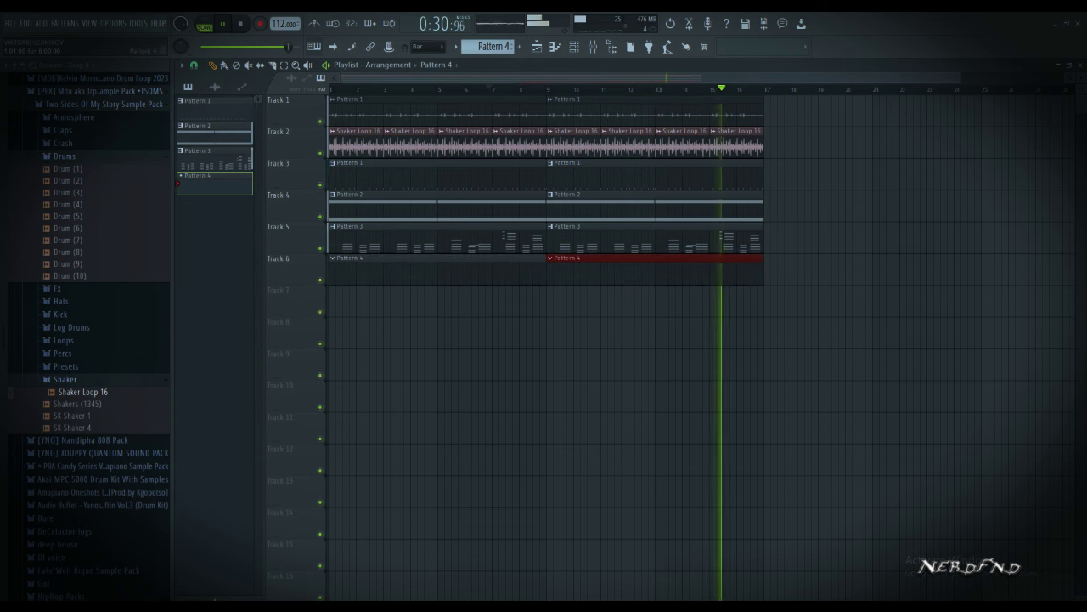
pyautogui.press('F6')
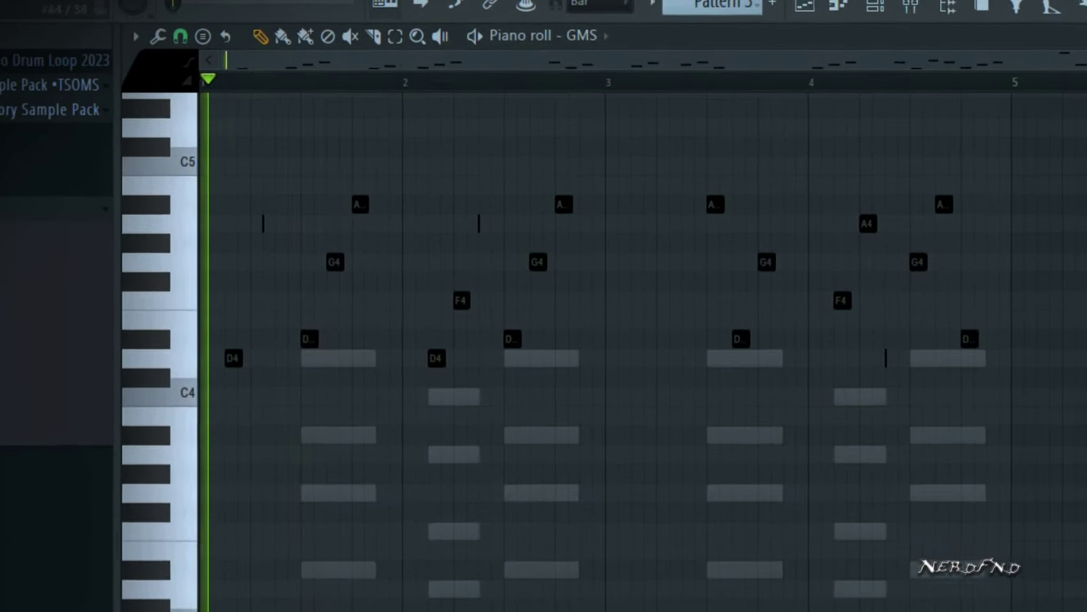
# Lengthen the first A4 of the GMS melody and add D5 at the end of bar 1 and F5 ending bar 2
pyautogui.moveTo(256, 213); pyautogui.dragTo(295, 212)
pyautogui.scroll(3, 629, 339)
pyautogui.press('space')
pyautogui.press('space')
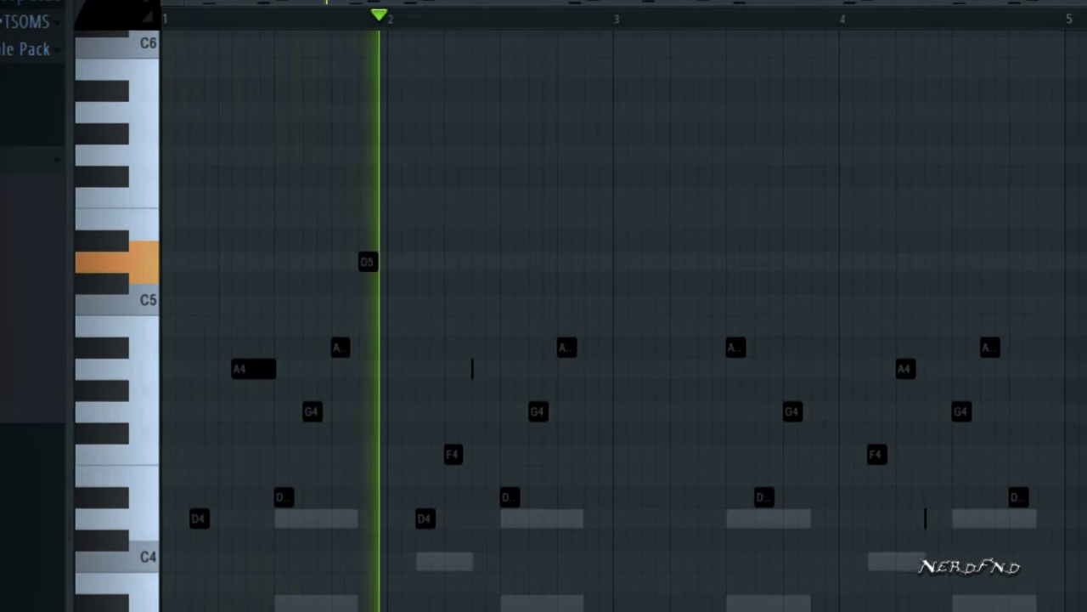
pyautogui.moveTo(351, 192); pyautogui.dragTo(365, 255)
pyautogui.moveTo(362, 137); pyautogui.dragTo(362, 181)
pyautogui.press('space')
pyautogui.scroll(-1, 363, 181)
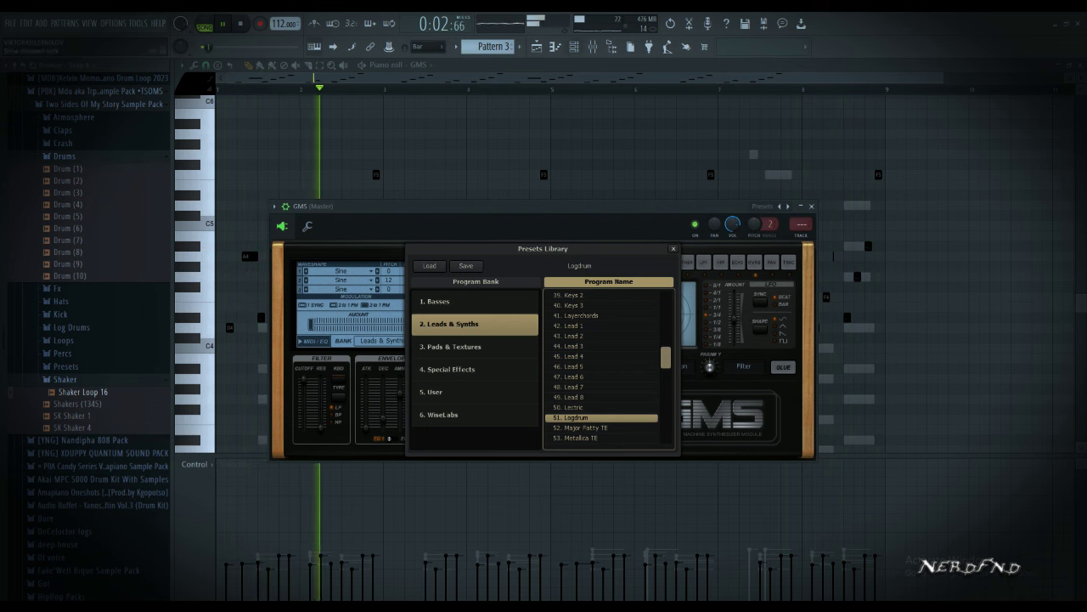
# Cut the GMS channel's notes out of Pattern 3 and paste them into Pattern 4
pyautogui.press('F6')
pyautogui.click(438, 334)
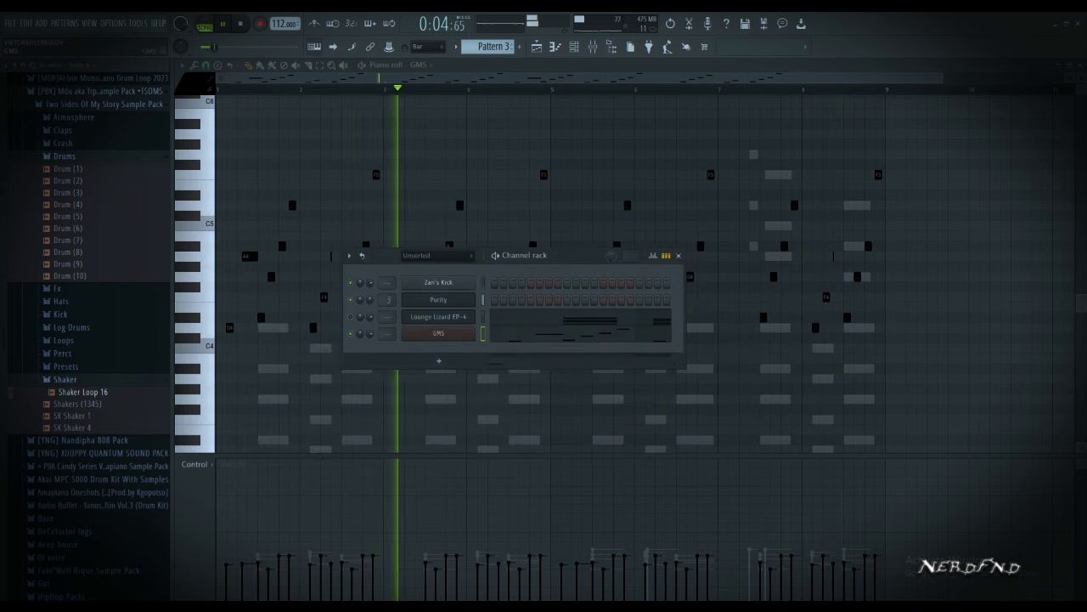
pyautogui.rightClick(439, 334)
pyautogui.click(600, 334)
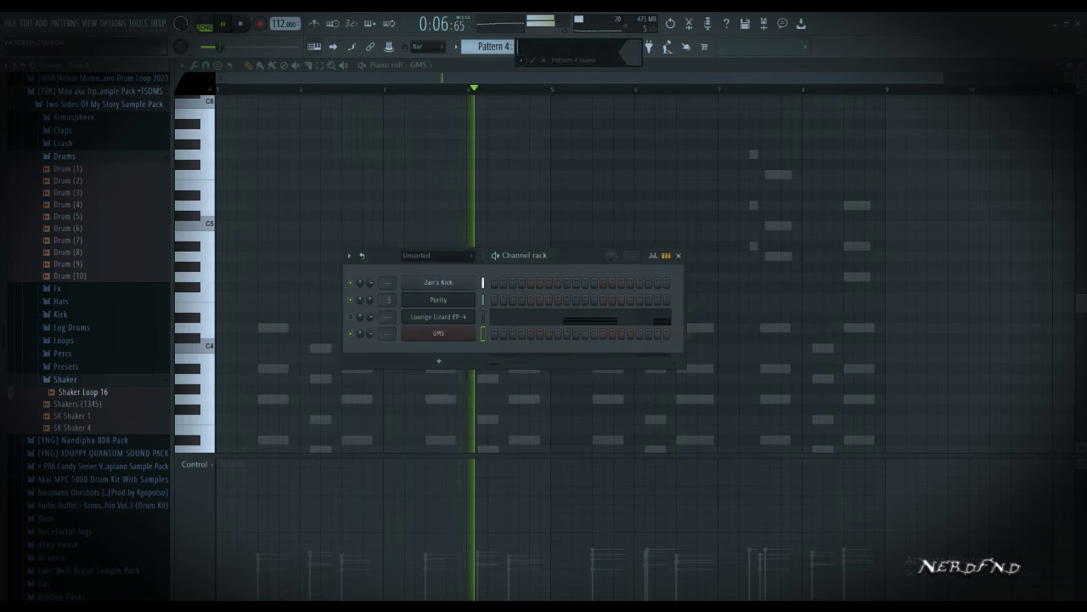
pyautogui.press('Return')
pyautogui.hotkey('ctrl', 'v')
pyautogui.press('F5')
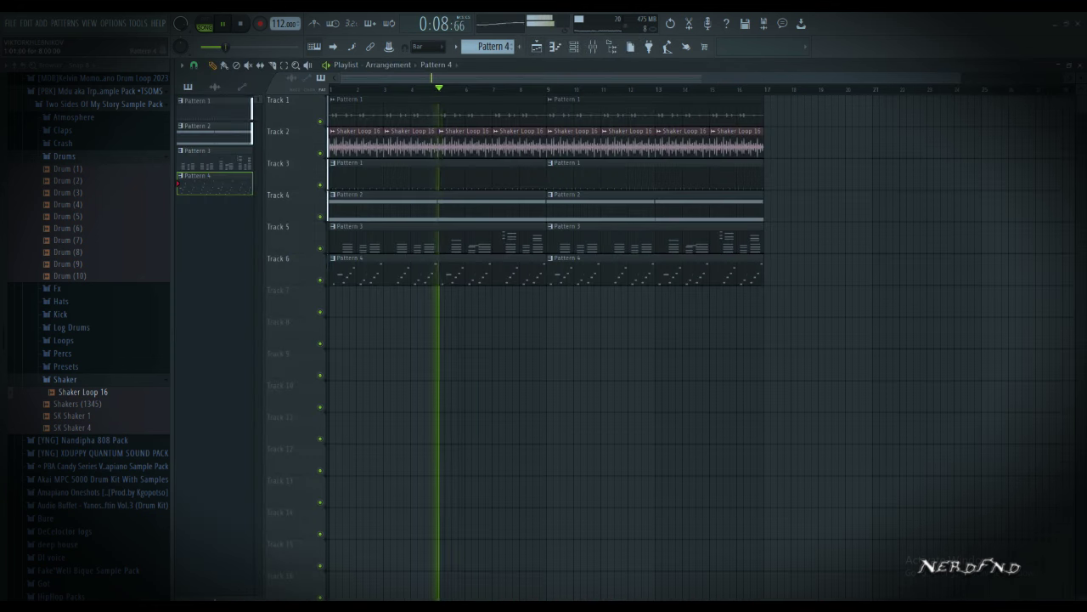
# Inspect the GMS synth settings, and the Zan's Kick notes in Pattern 1 with the kick channel's options
pyautogui.press('F6')
pyautogui.click(439, 333)
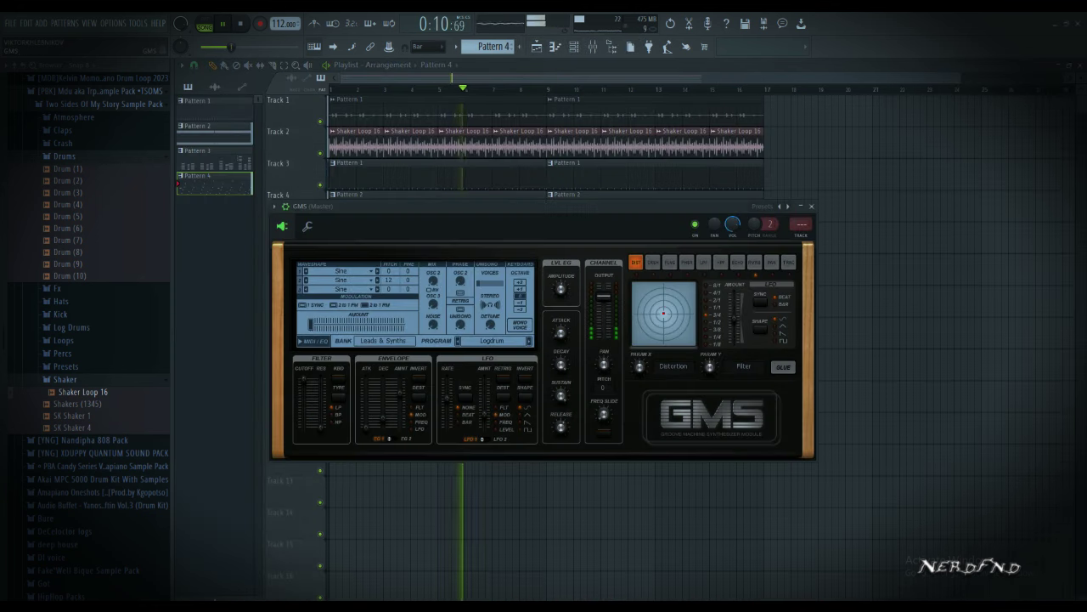
pyautogui.doubleClick(439, 176)
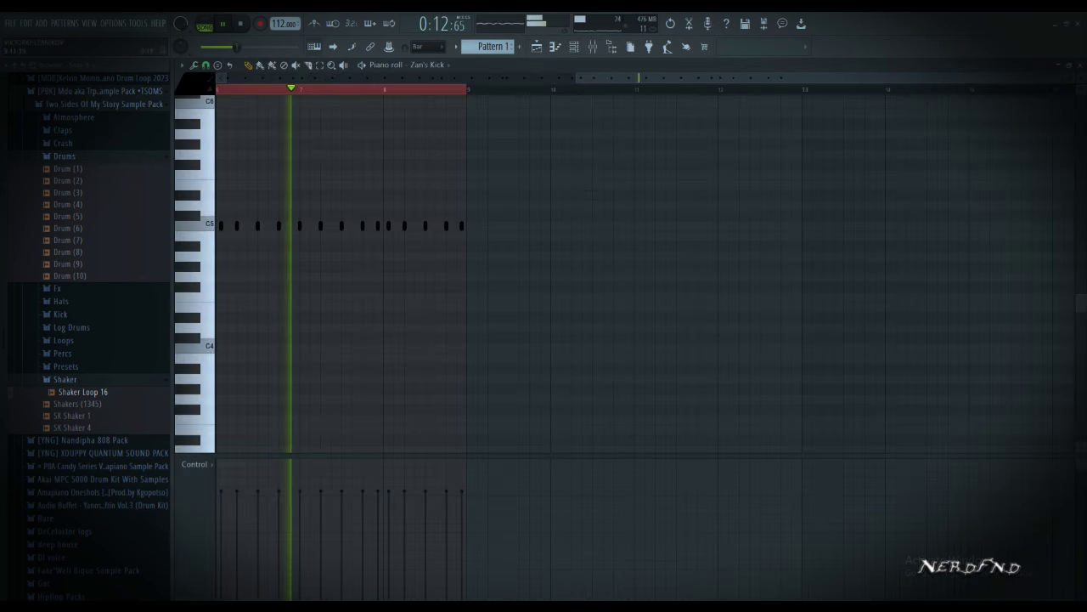
pyautogui.press('F6')
pyautogui.rightClick(474, 281)
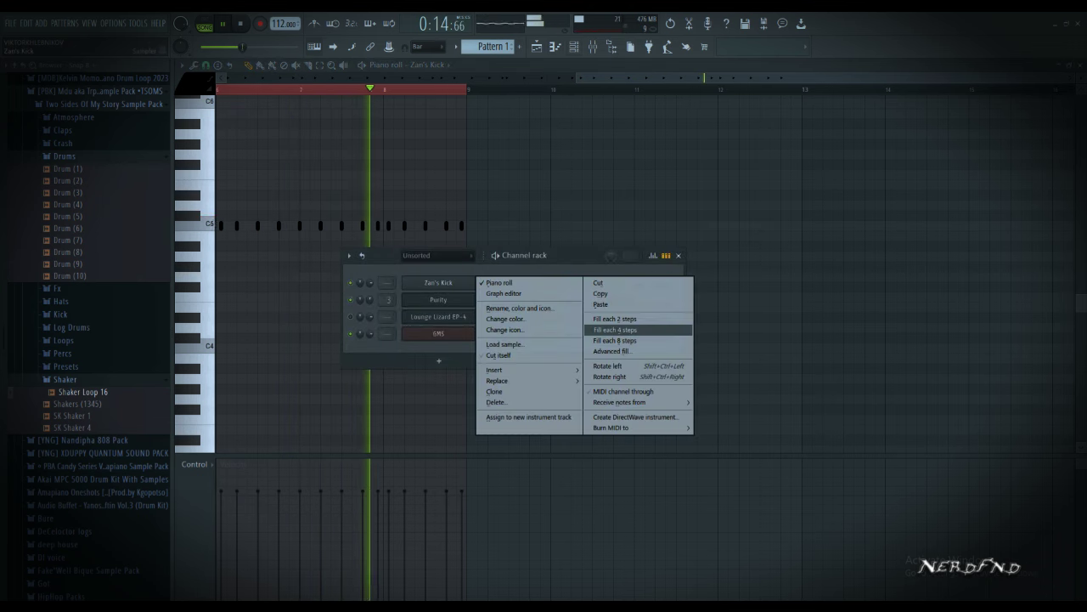
pyautogui.click(615, 329)
pyautogui.press('F5')
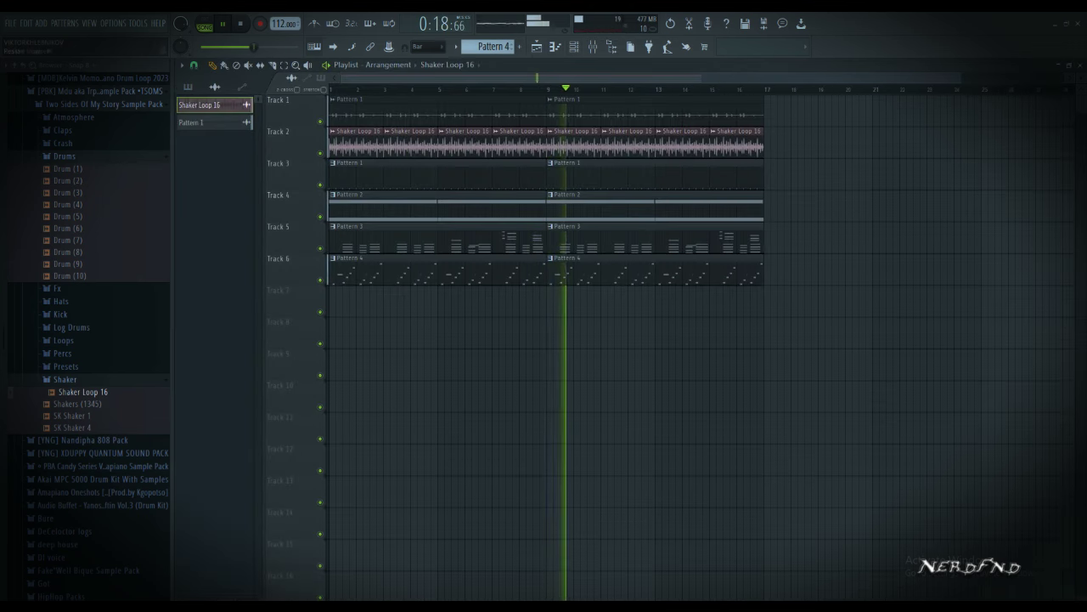
pyautogui.rightClick(192, 109)
pyautogui.click(212, 237)
pyautogui.click(93, 91)
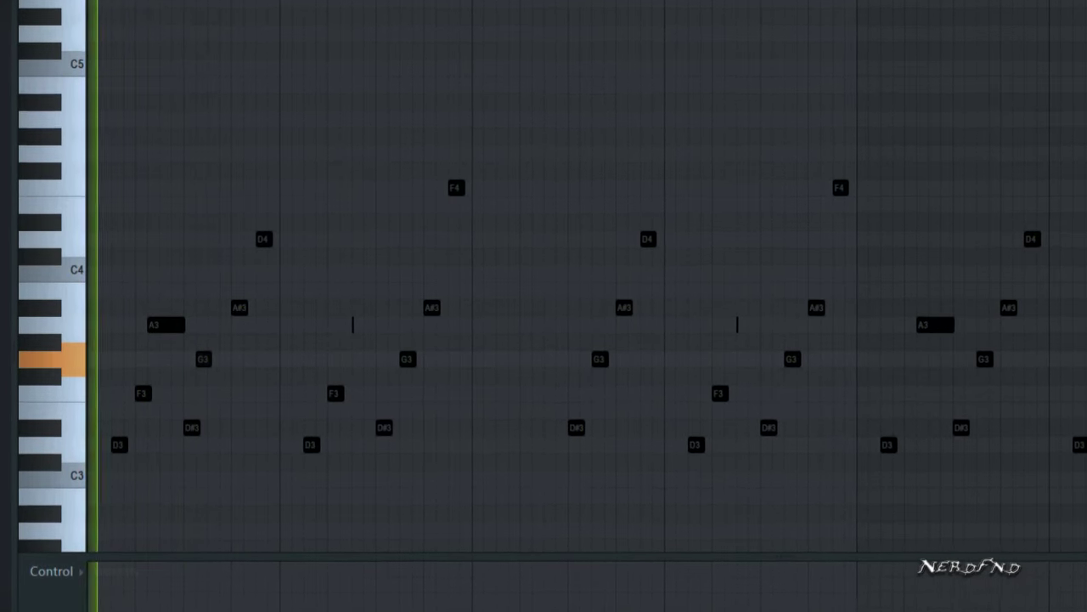
# Move the A#3 and D4 notes in bar 1 slightly earlier and lengthen both, playing the melody to check the timing
pyautogui.press('space')
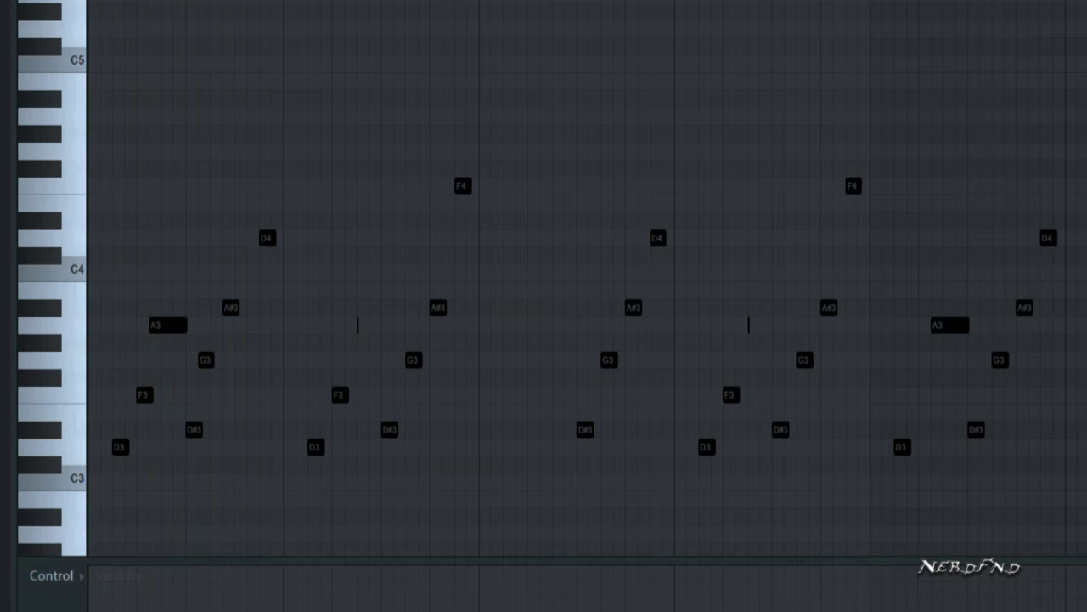
pyautogui.press('space')
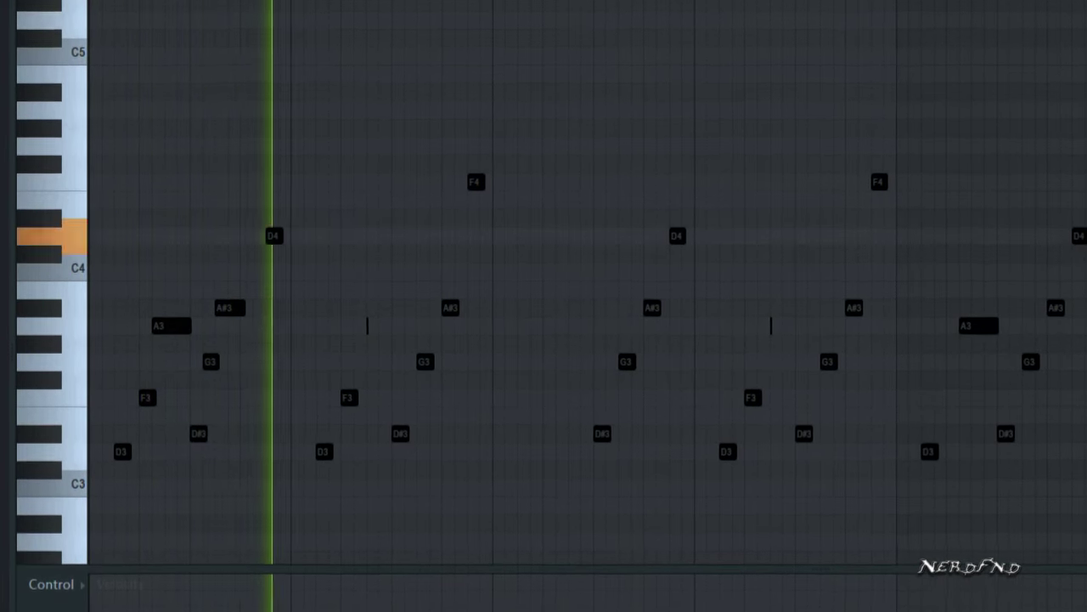
pyautogui.press('space')
pyautogui.press('space')
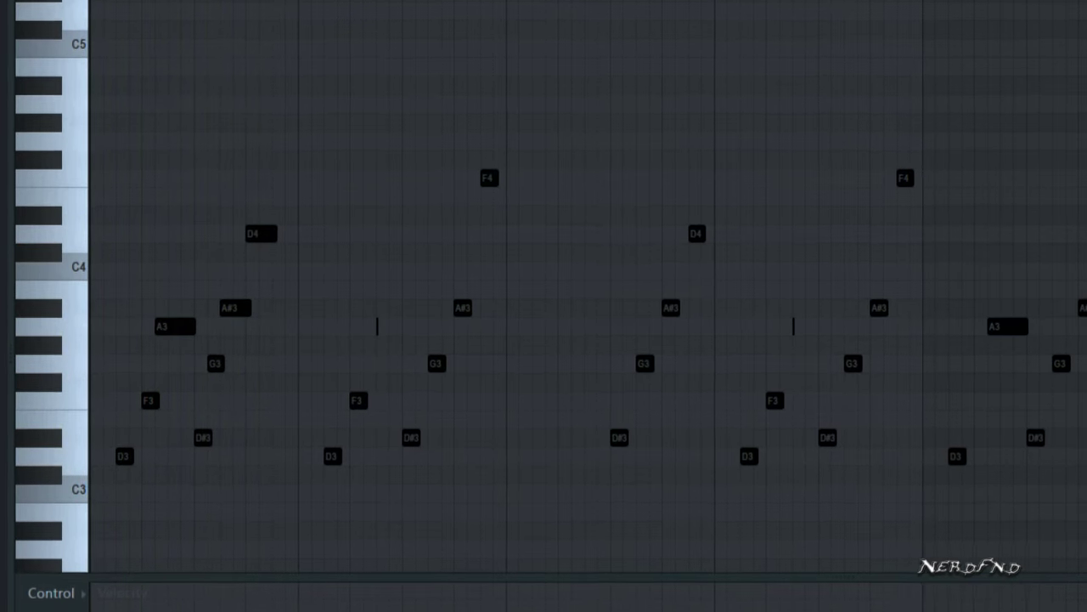
pyautogui.press('space')
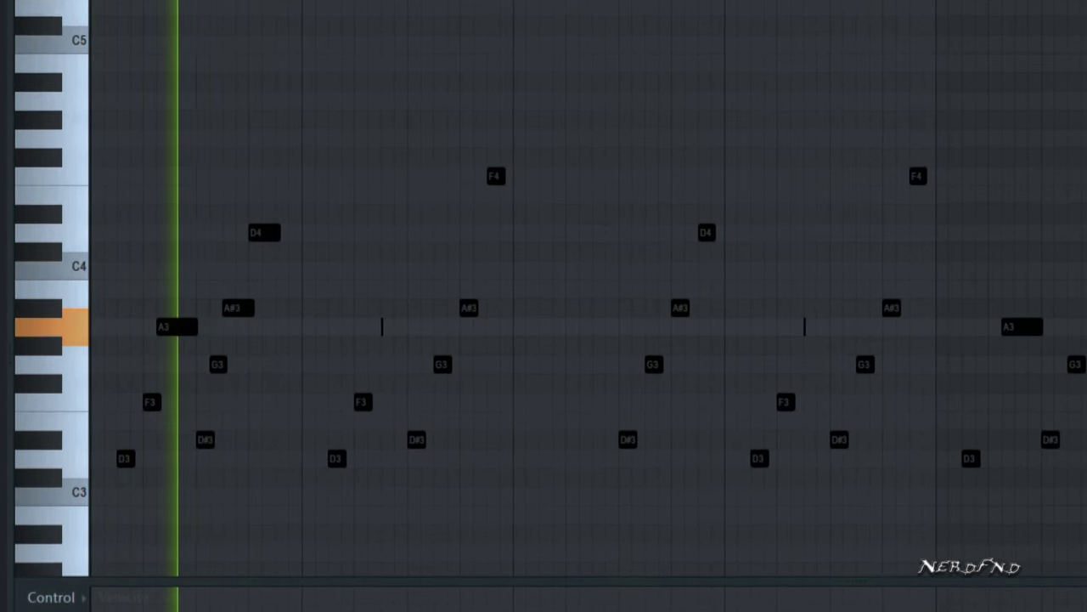
pyautogui.press('space')
pyautogui.press('space')
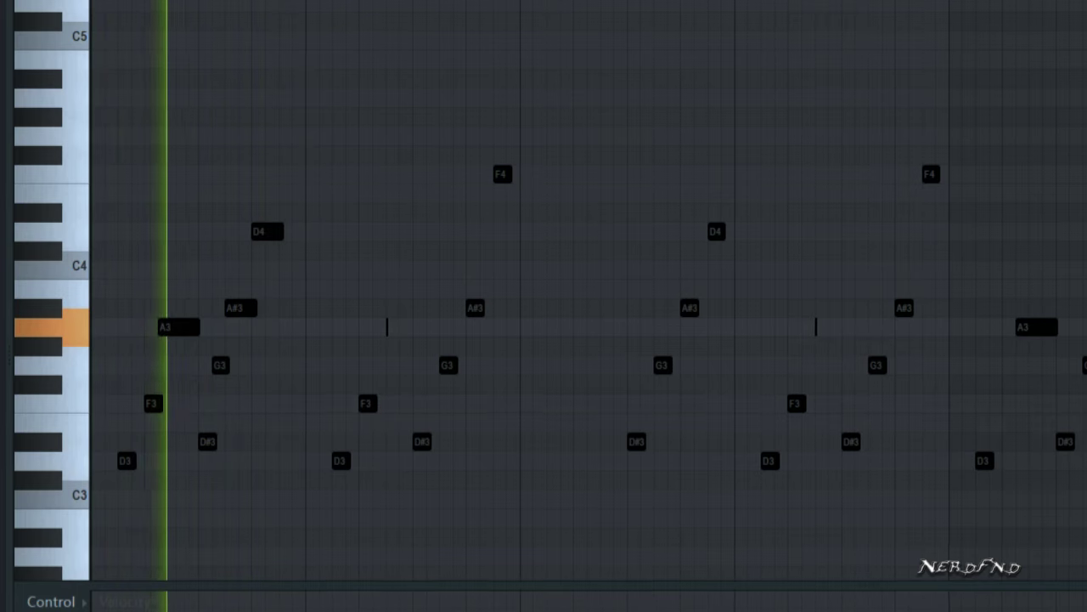
pyautogui.press('space')
# Add a short C4 after D4 in bar 1, and in bar 2 add a D4 and raise the final F4 to G4
pyautogui.moveTo(298, 289); pyautogui.dragTo(297, 268)
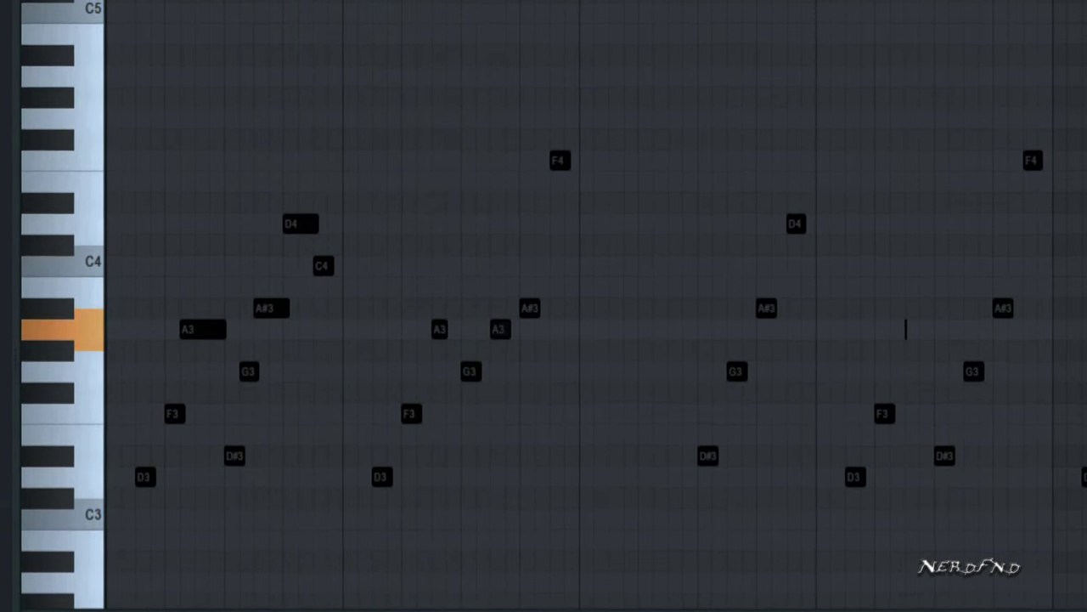
pyautogui.moveTo(516, 329); pyautogui.dragTo(566, 227)
pyautogui.moveTo(597, 168); pyautogui.dragTo(596, 126)
pyautogui.press('space')
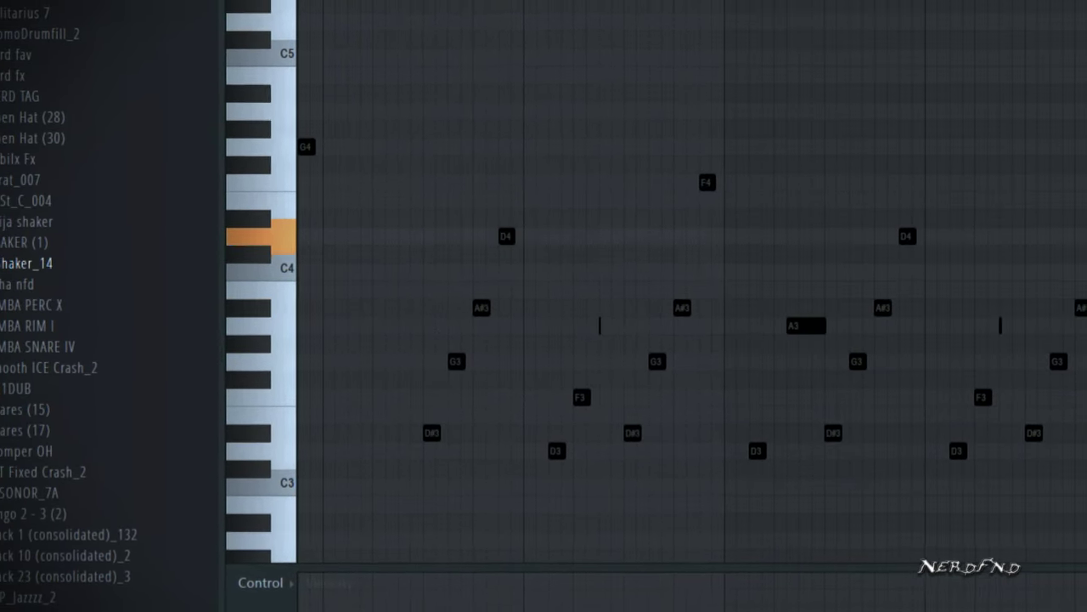
# Delete the melody notes after bar 2 and repeat the reworked two-bar phrase through bar 8
pyautogui.moveTo(839, 279); pyautogui.dragTo(646, 539)
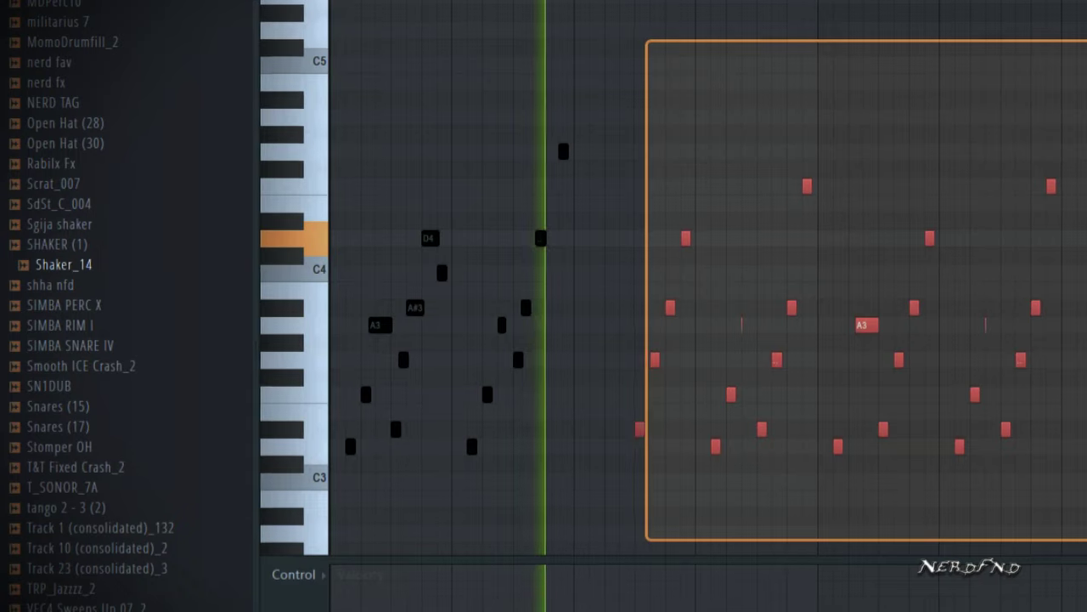
pyautogui.press('Delete')
pyautogui.press('space')
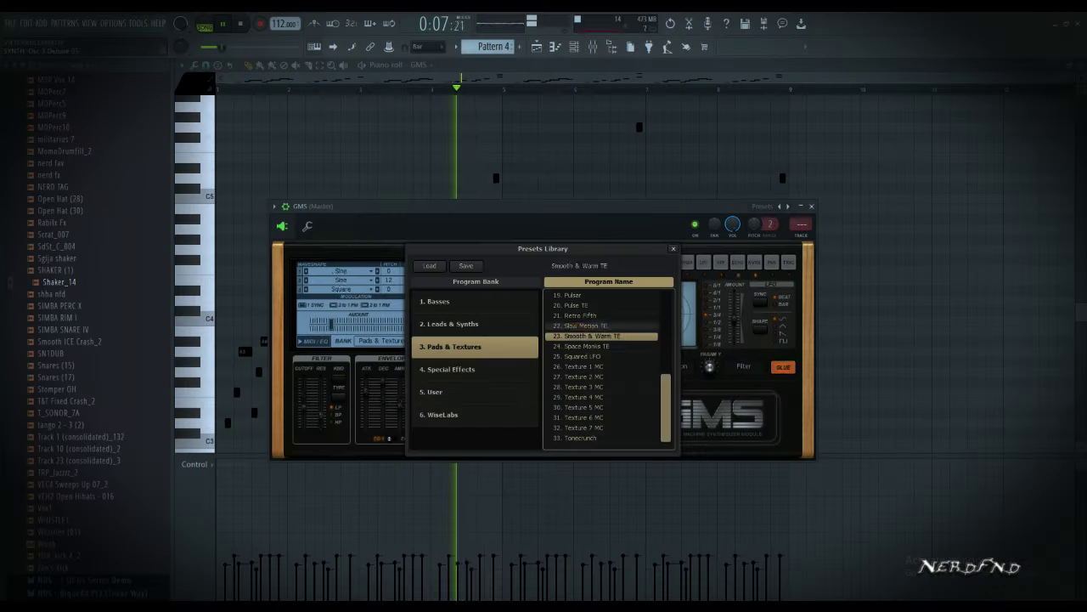
# Audition the Slow Motion TE preset and load Pulse TE from the GMS Pads & Textures bank
pyautogui.click(586, 326)
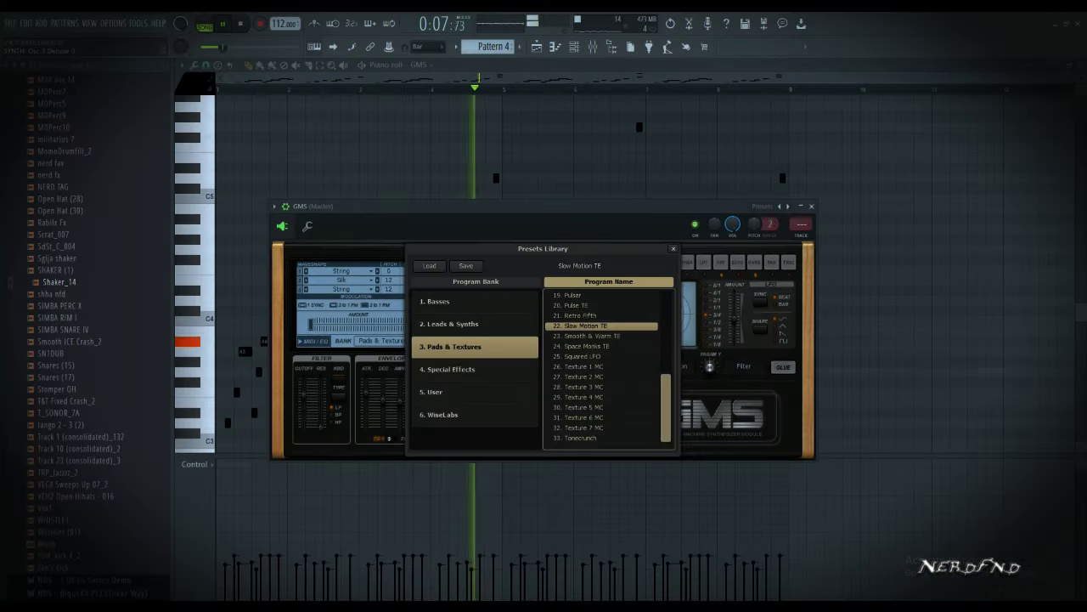
pyautogui.click(577, 306)
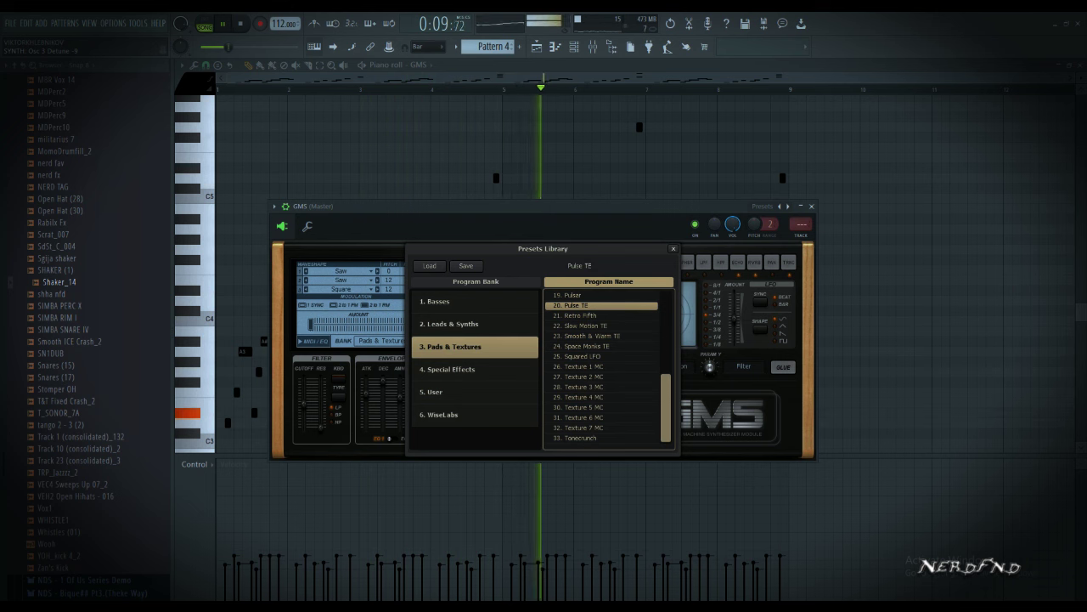
pyautogui.press('Escape')
# Raise the GMS melody by one octave, and try quick legato on its notes before undoing that
pyautogui.hotkey('ctrl', 'Up')
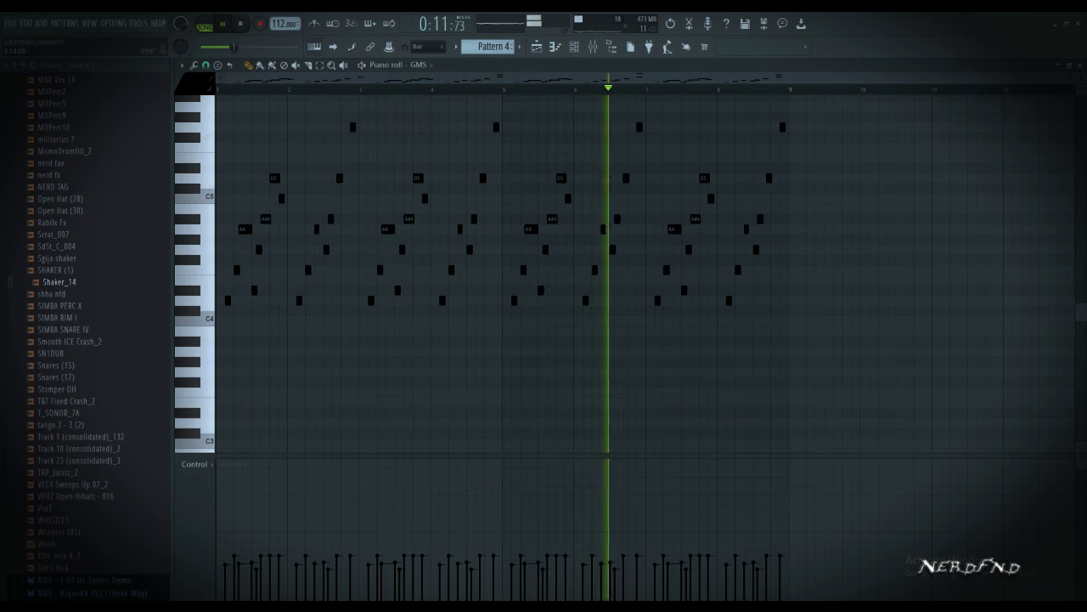
pyautogui.hotkey('ctrl', 'l')
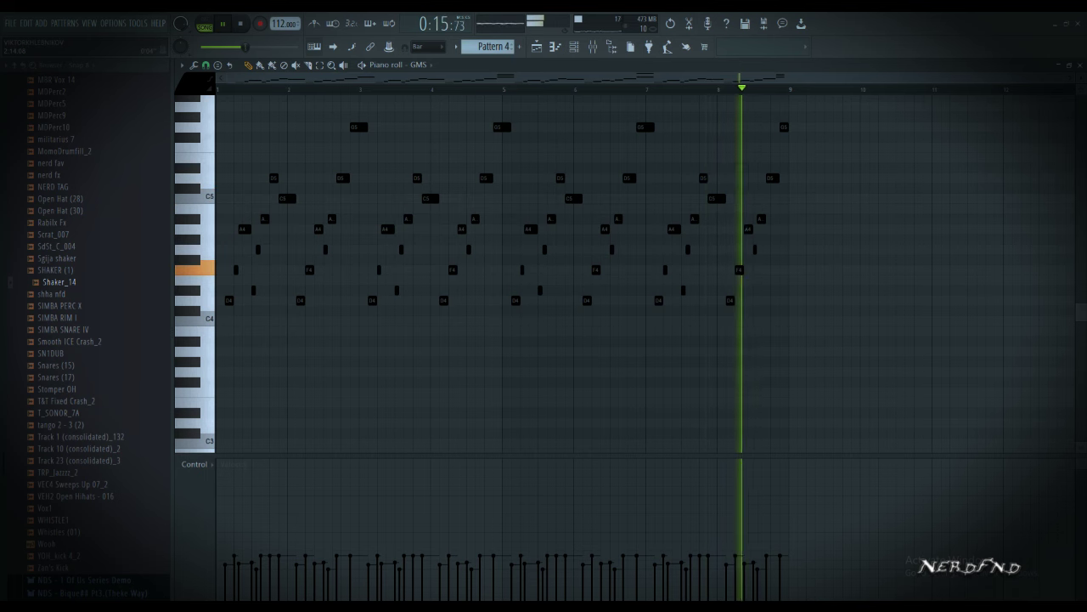
pyautogui.hotkey('ctrl', 'z')
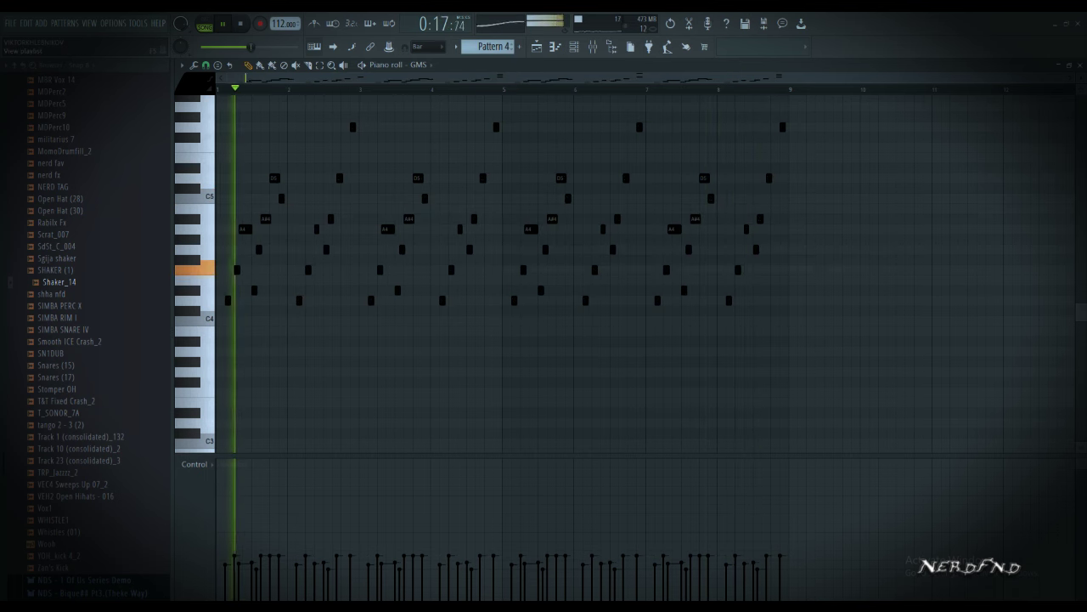
# Open Pattern 3 from the playlist and cut the notes out of its Lounge Lizard EP-4 channel
pyautogui.click(537, 46)
pyautogui.doubleClick(511, 241)
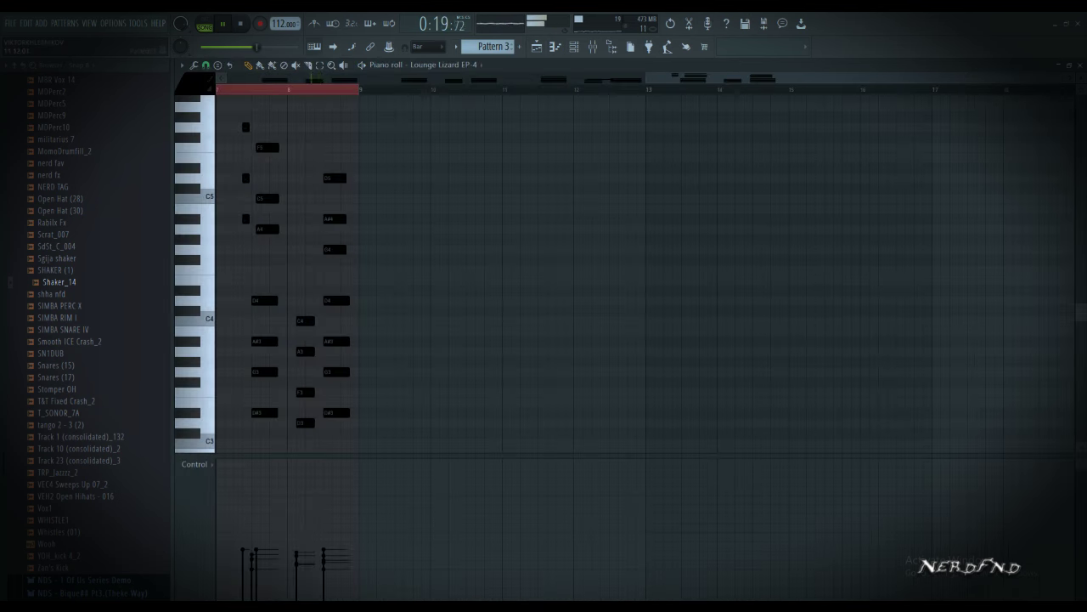
pyautogui.click(574, 47)
pyautogui.rightClick(477, 314)
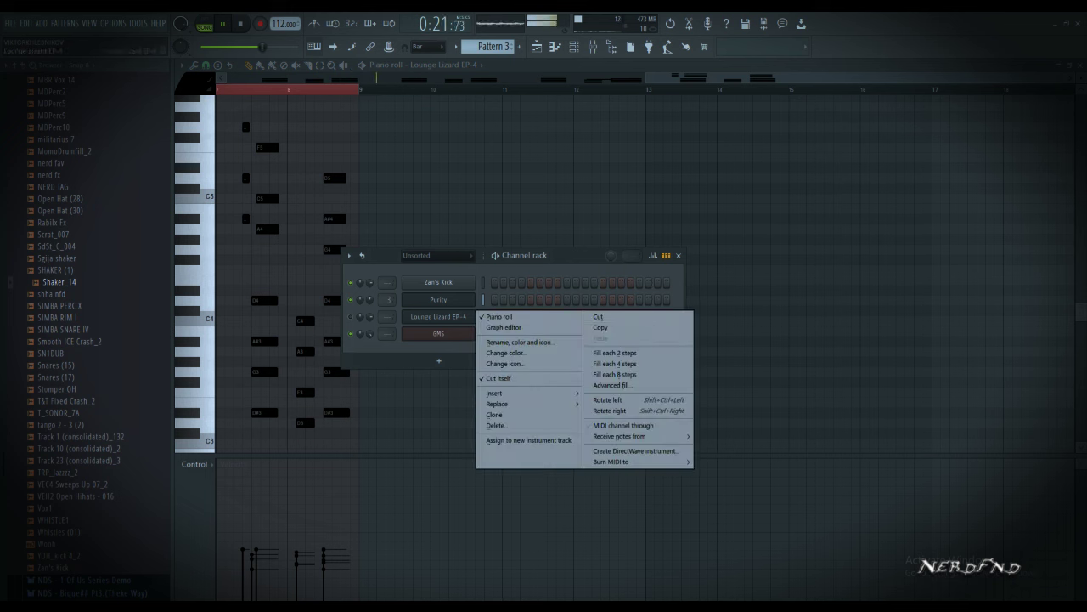
pyautogui.click(599, 316)
pyautogui.rightClick(474, 331)
pyautogui.click(601, 343)
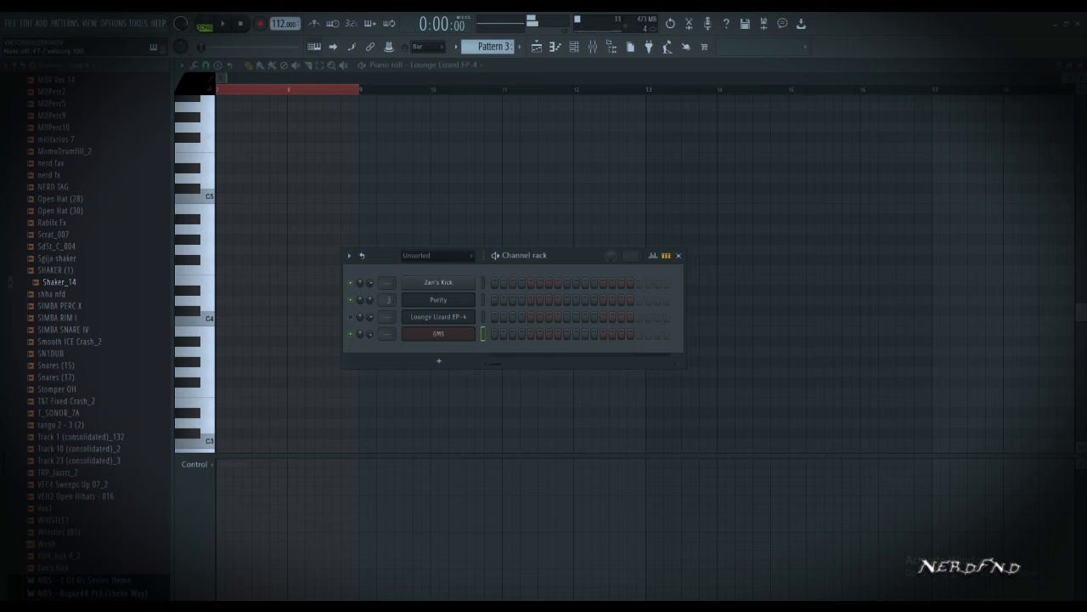
# In Pattern 3's GMS piano roll, add a short G5 followed by a D5 in bar 1
pyautogui.rightClick(474, 332)
pyautogui.click(503, 333)
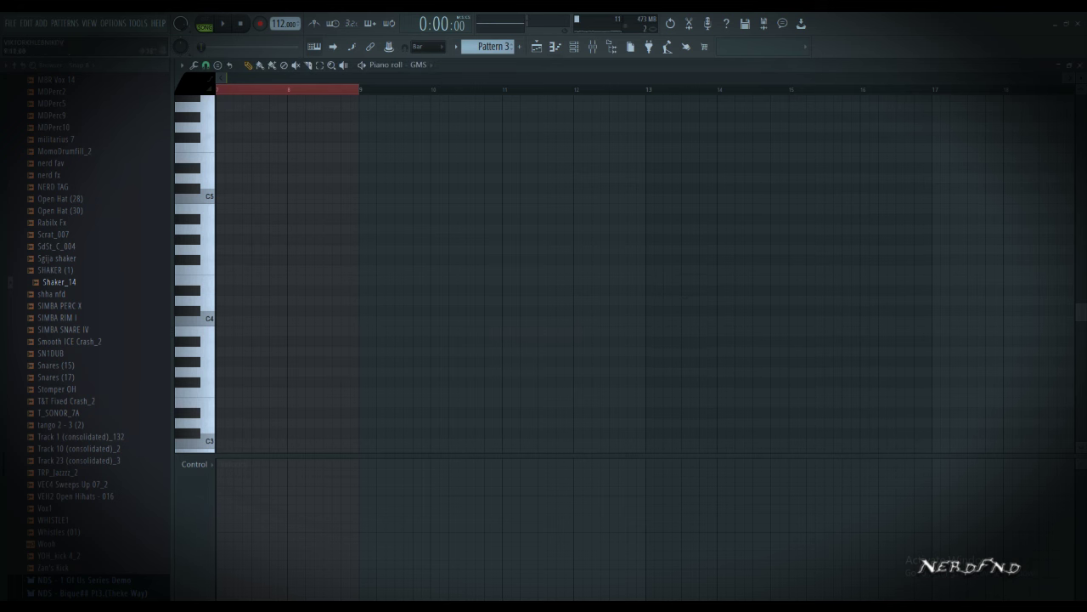
pyautogui.press('space')
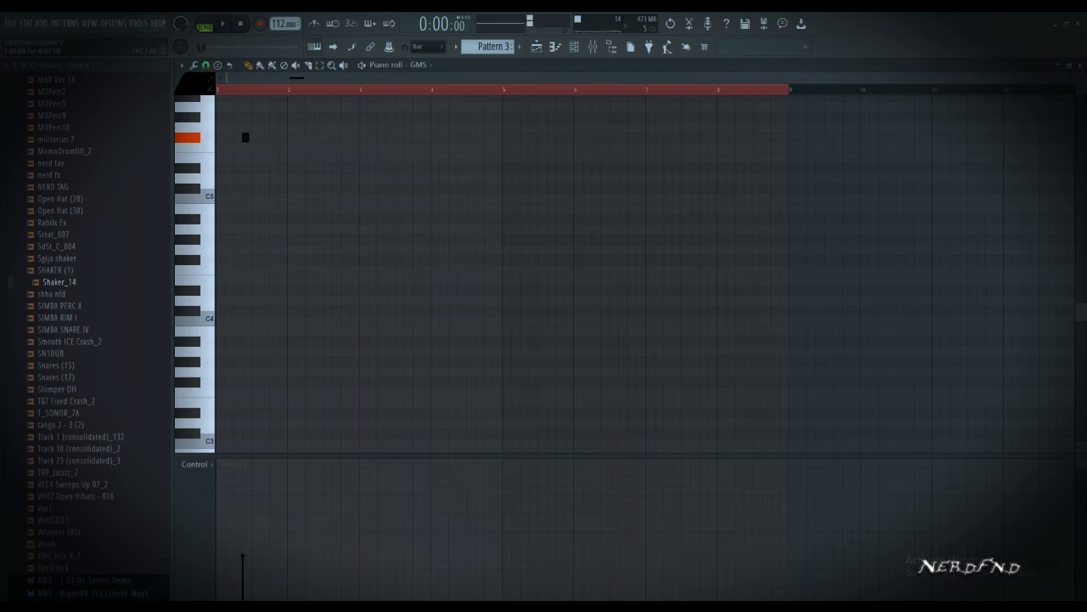
pyautogui.press('space')
pyautogui.moveTo(240, 126); pyautogui.dragTo(267, 127)
pyautogui.press('space')
pyautogui.press('space')
pyautogui.scroll(4, 268, 127)
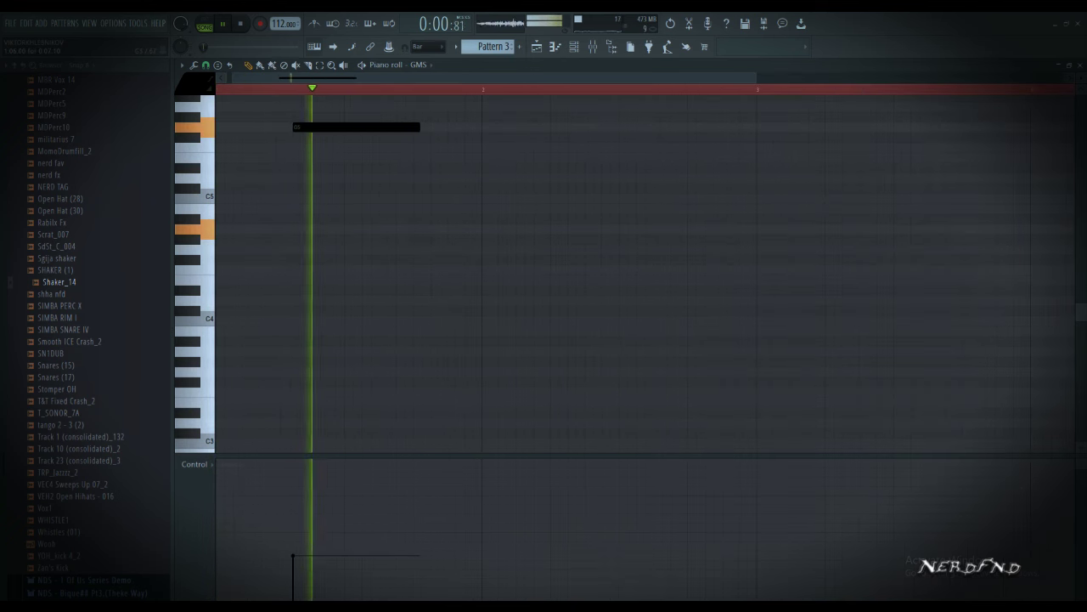
pyautogui.moveTo(418, 127); pyautogui.dragTo(334, 127)
pyautogui.click(367, 157)
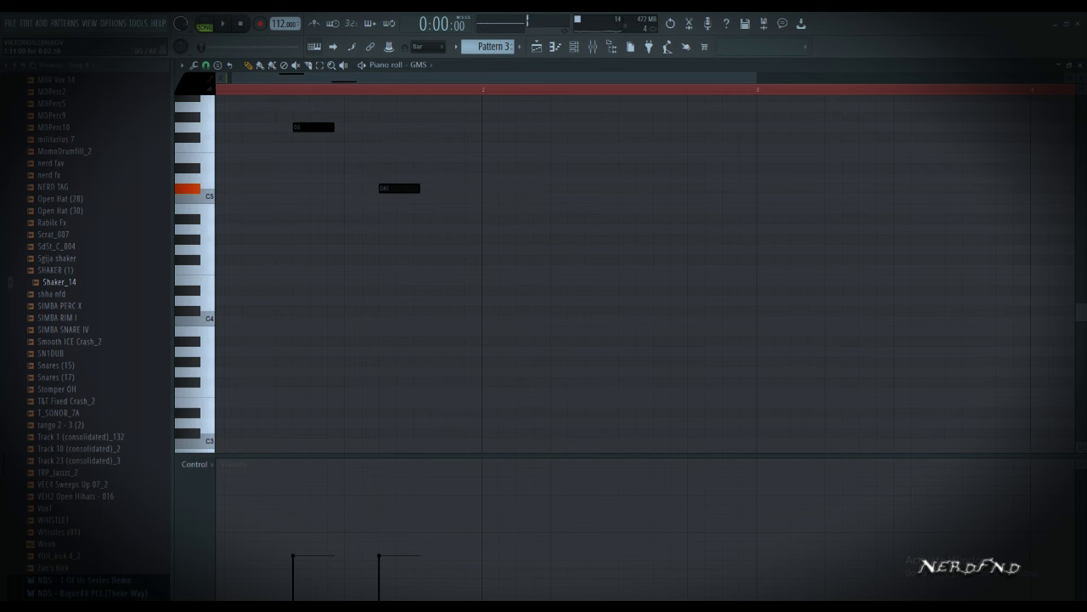
pyautogui.press('space')
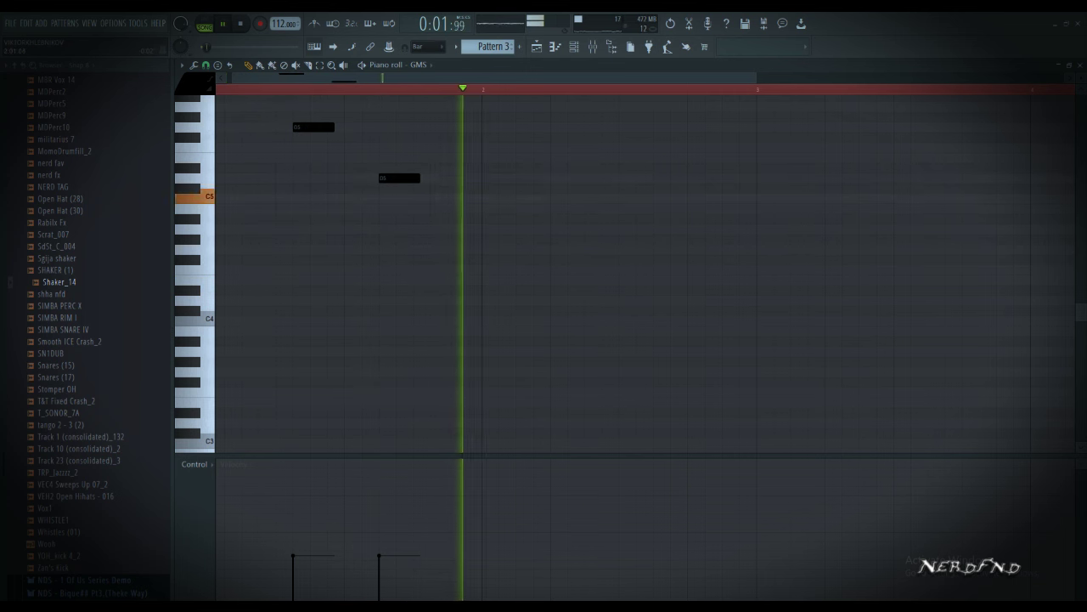
# Duplicate the bar 1 G5 and D5 notes into bars 2 and 3
pyautogui.hotkey('ctrl', 'a')
pyautogui.hotkey('ctrl', 'b')
pyautogui.hotkey('ctrl', 'b')
pyautogui.scroll(-4, 815, 153)
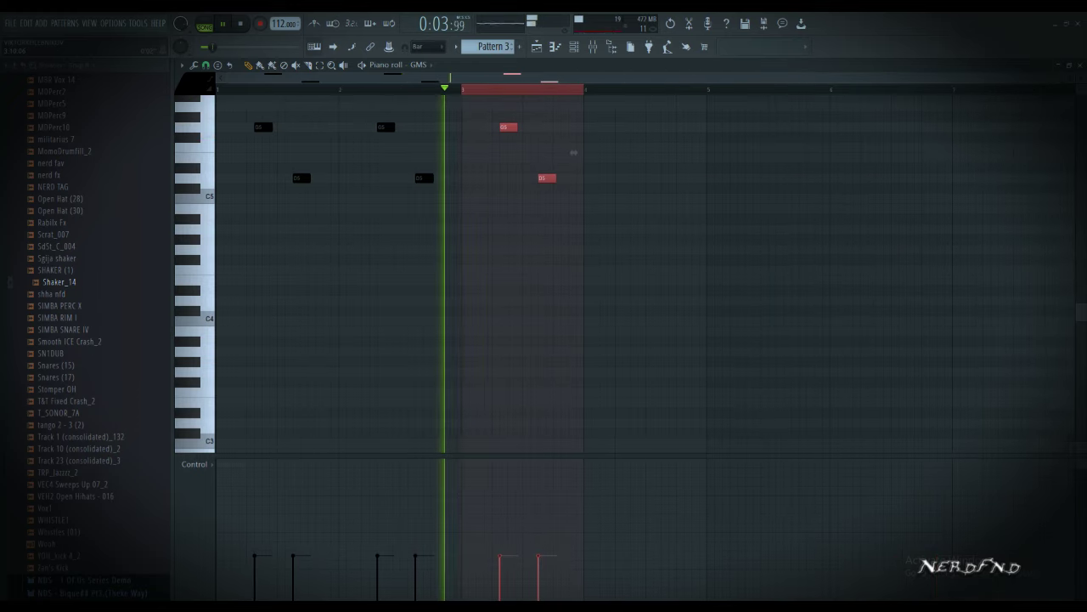
# Lengthen all the GMS notes, and extend the D5 notes of bars 1 and 2 across the following bar line
pyautogui.hotkey('ctrl', 'a')
pyautogui.moveTo(574, 153)
pyautogui.mouseDown()
pyautogui.moveTo(611, 153)
pyautogui.moveTo(590, 152)
pyautogui.mouseUp()
pyautogui.hotkey('ctrl', 'd')
pyautogui.press('space')
pyautogui.press('space')
pyautogui.moveTo(325, 178); pyautogui.dragTo(363, 179)
pyautogui.scroll(2, 363, 180)
pyautogui.moveTo(447, 240); pyautogui.dragTo(486, 240)
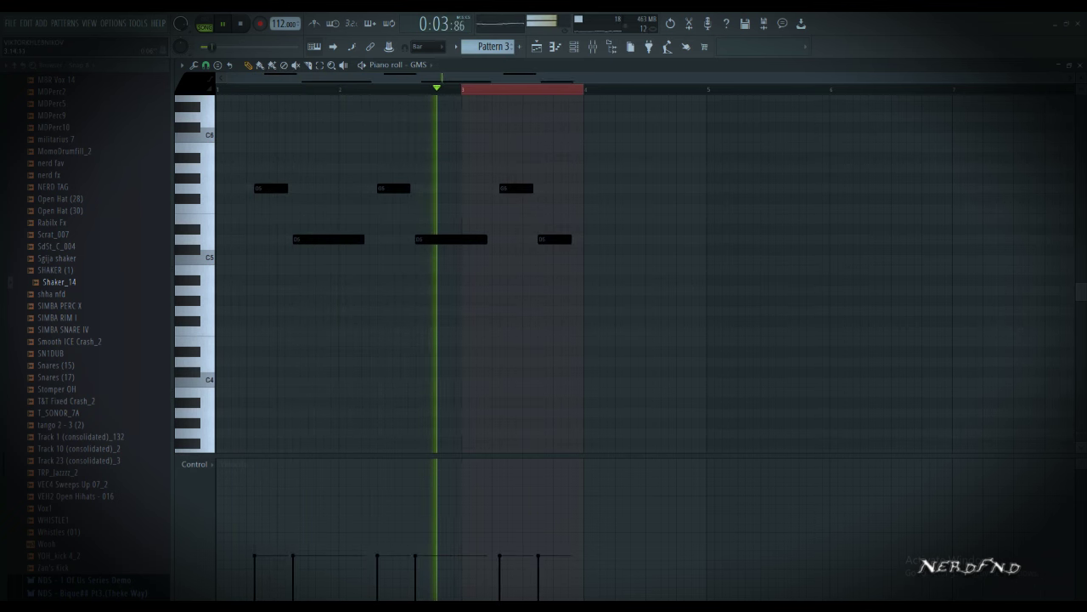
# Check Pattern 3 in the playlist and delete its GMS notes in bar 3
pyautogui.press('F5')
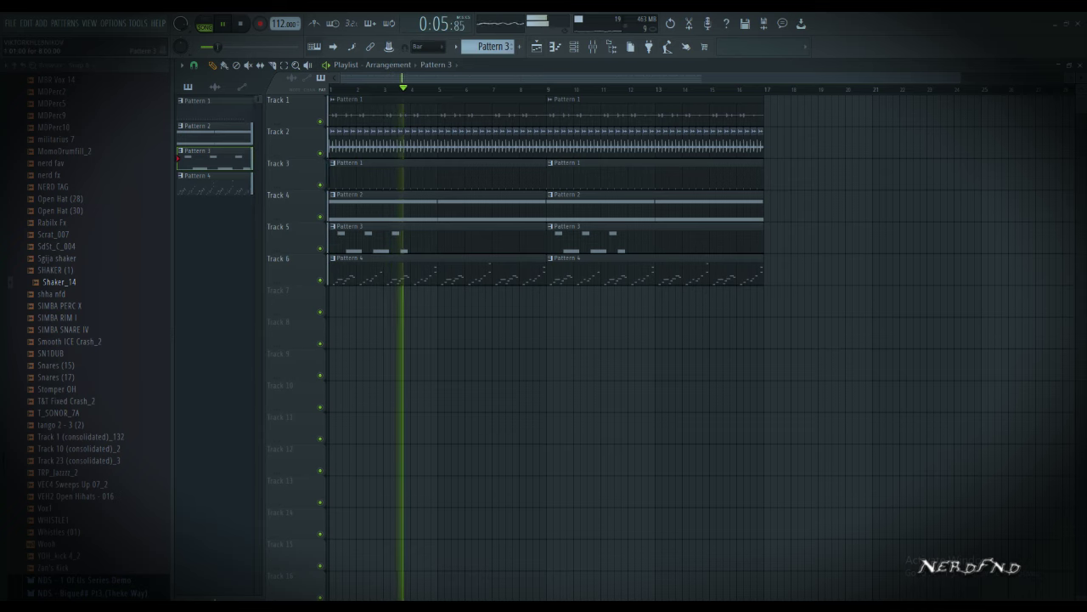
pyautogui.doubleClick(466, 245)
pyautogui.hscroll(-4, 510, 340)
pyautogui.moveTo(607, 284); pyautogui.dragTo(524, 174)
pyautogui.press('Delete')
pyautogui.click(195, 83)
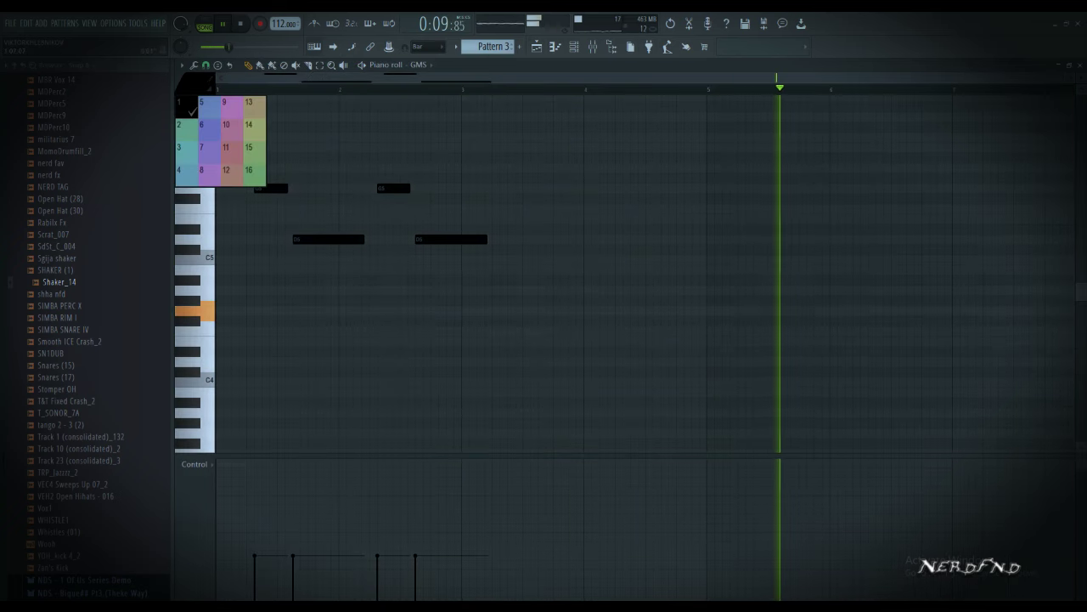
# Repeat the two-bar GMS phrase through bar 8, and try it one octave higher before moving it back down
pyautogui.hotkey('ctrl', 'a')
pyautogui.hotkey('ctrl', 'b')
pyautogui.hotkey('ctrl', 'b')
pyautogui.hotkey('ctrl', 'b')
pyautogui.hotkey('ctrl', 'd')
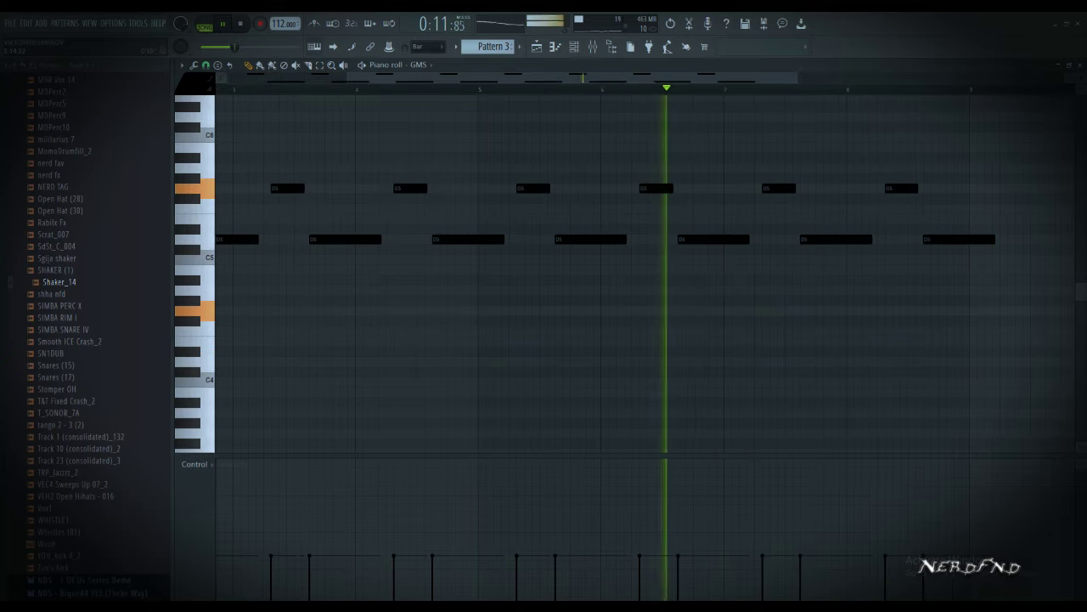
pyautogui.hotkey('ctrl', 'Up')
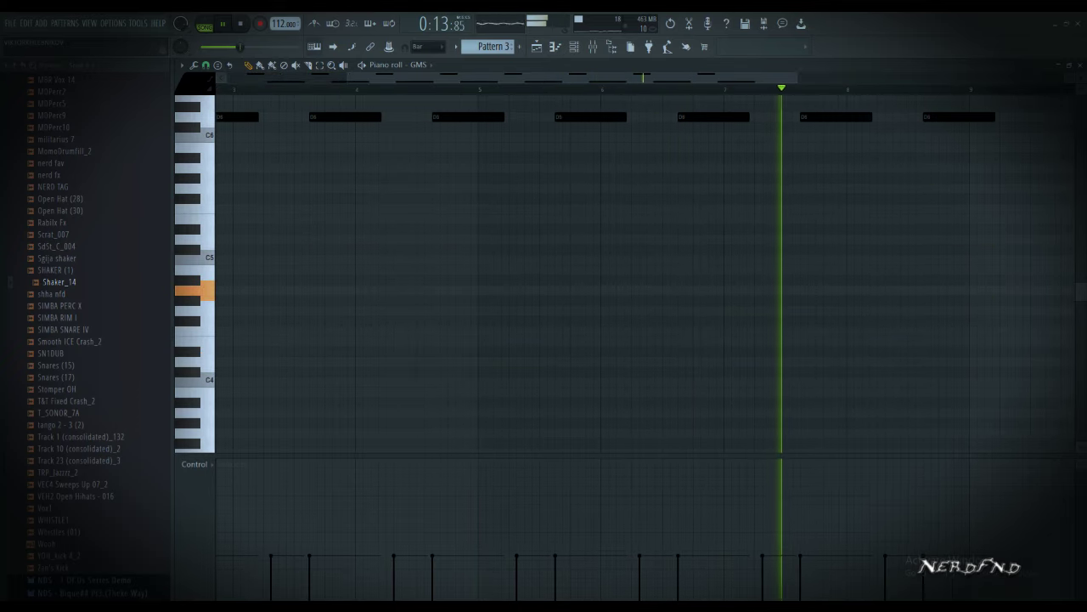
pyautogui.hotkey('ctrl', 'Down')
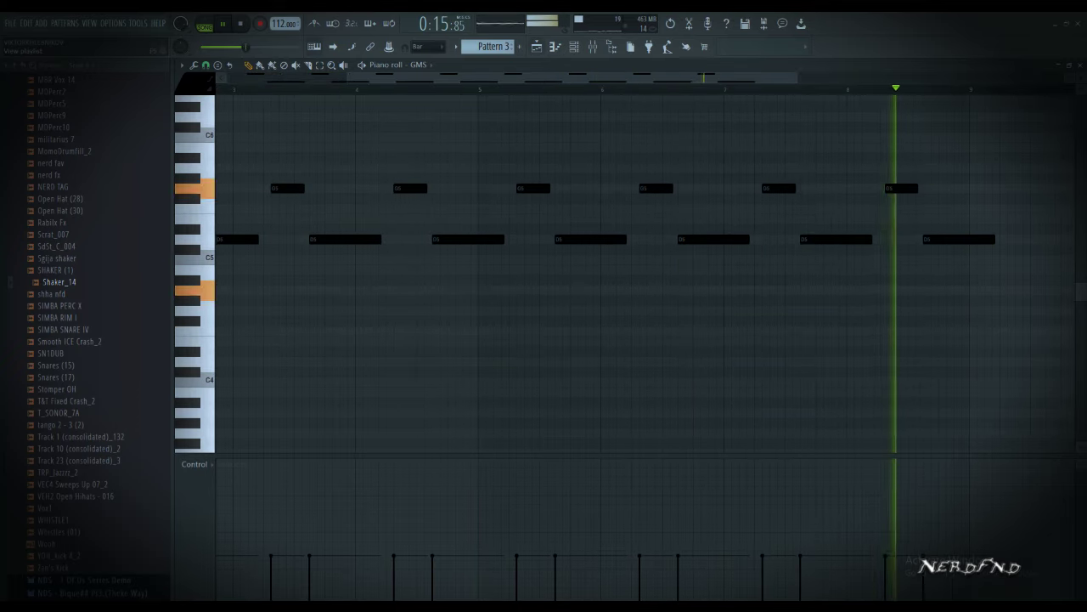
# Move the Pattern 4 melody notes from the GMS channel to the Lounge Lizard EP-4 channel
pyautogui.press('F5')
pyautogui.press('F7')
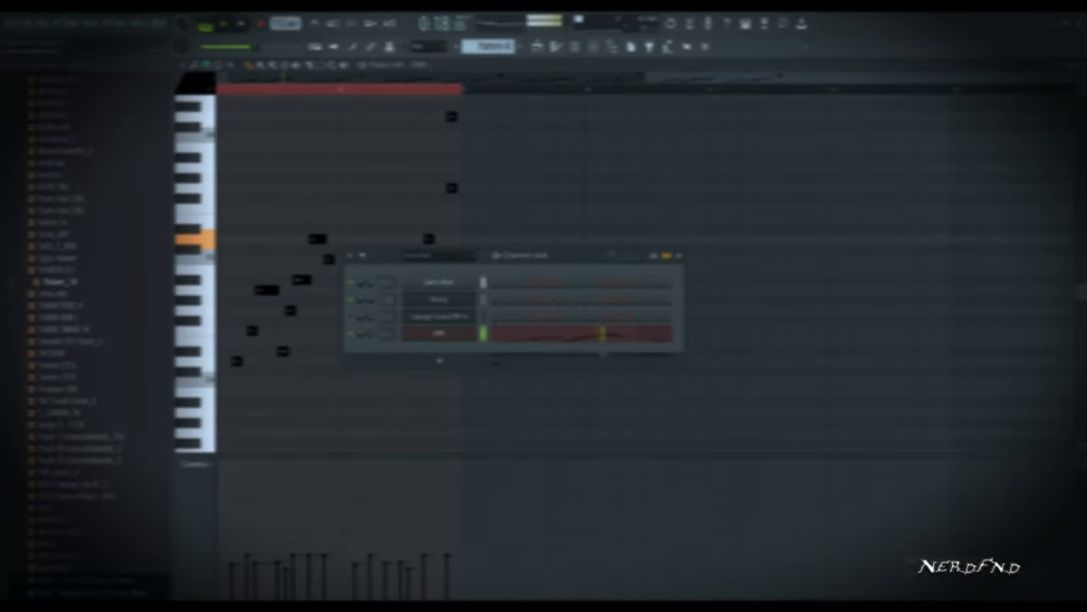
pyautogui.rightClick(471, 331)
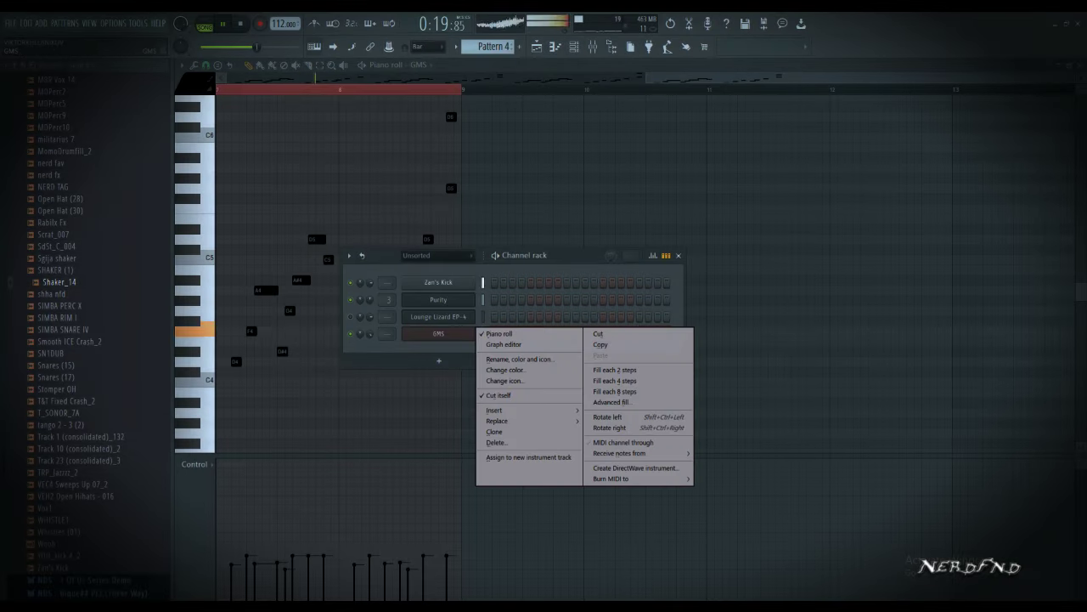
pyautogui.click(602, 345)
pyautogui.rightClick(450, 334)
pyautogui.click(599, 334)
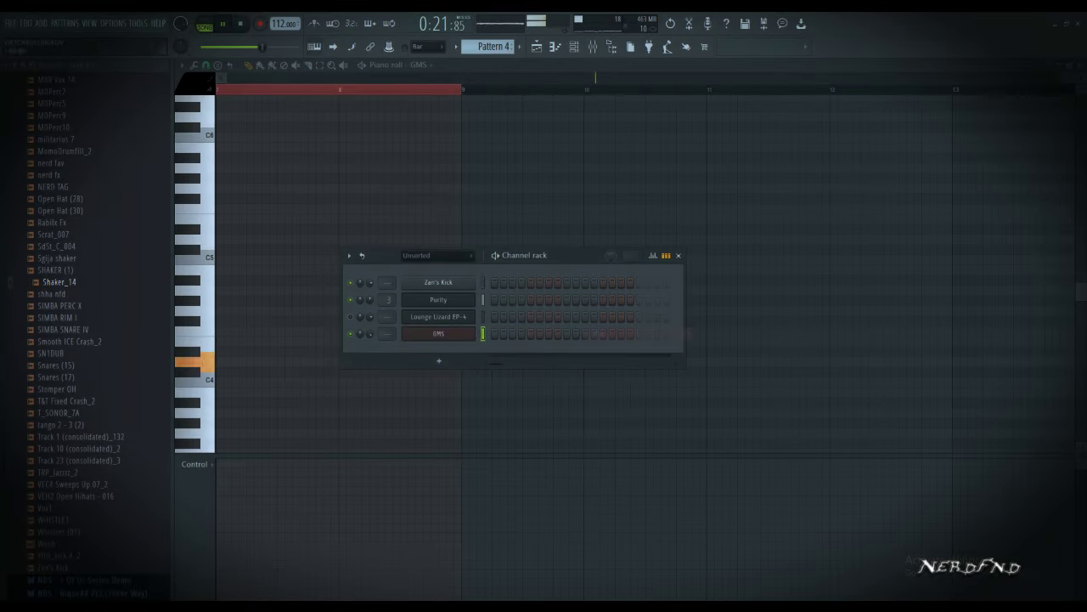
pyautogui.rightClick(450, 317)
pyautogui.click(600, 339)
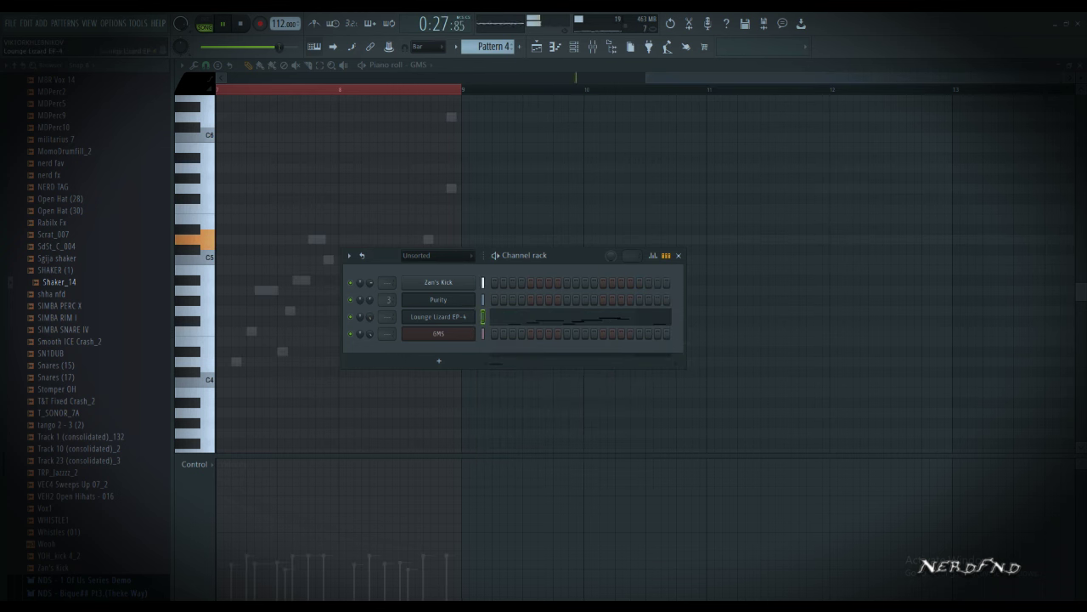
# Replace the Lounge Lizard EP-4 instrument with Nexus
pyautogui.rightClick(474, 312)
pyautogui.moveTo(531, 392)
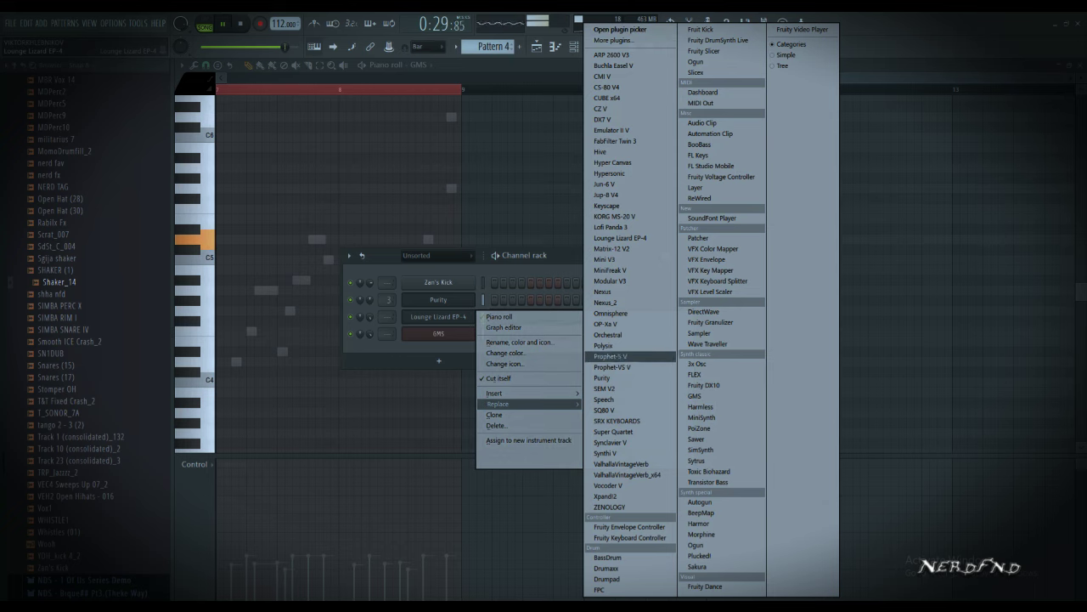
pyautogui.click(602, 291)
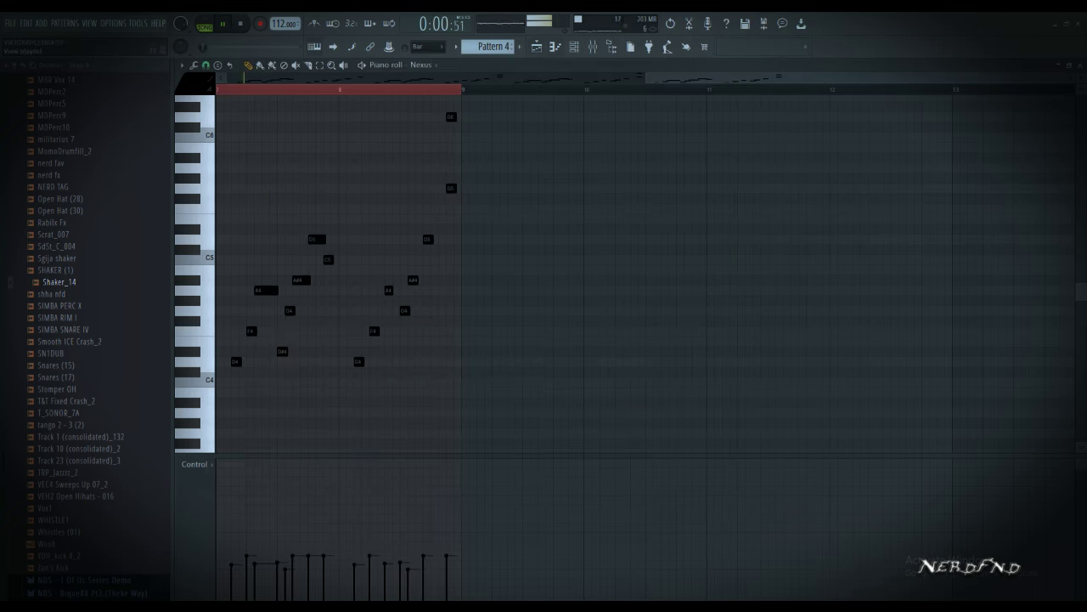
# Mute the Pattern 4 track in the playlist and add a D6 above the first G5 in Pattern 3's GMS notes
pyautogui.click(537, 48)
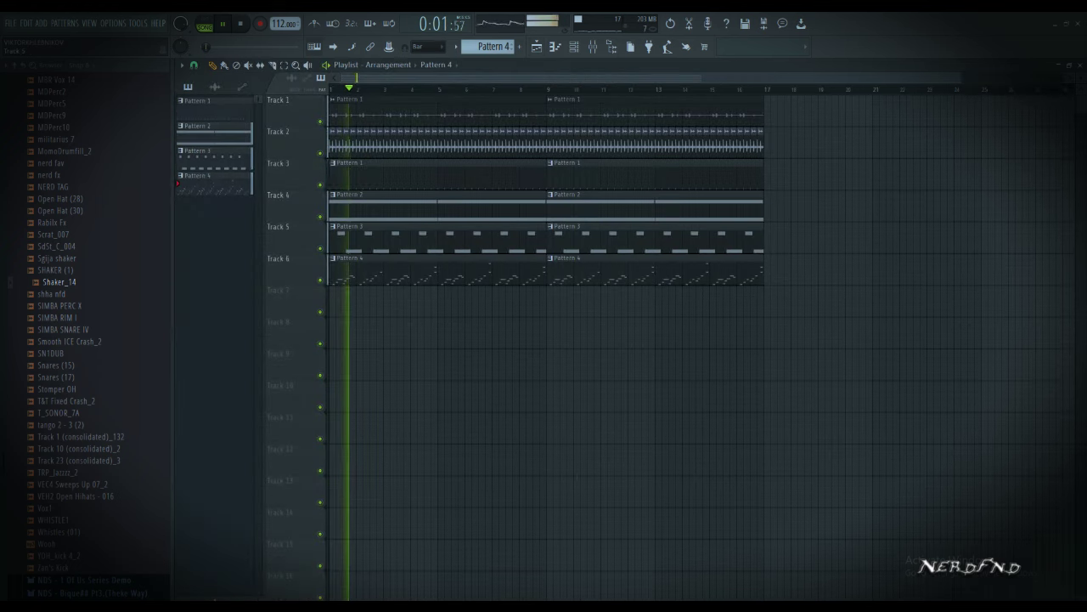
pyautogui.click(320, 279)
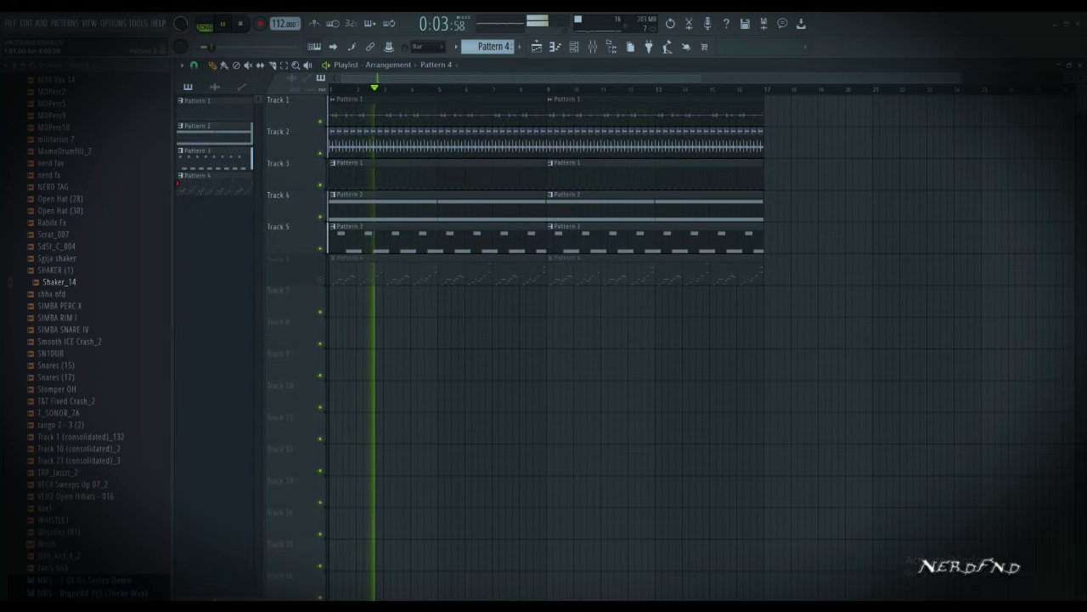
pyautogui.doubleClick(466, 238)
pyautogui.press('space')
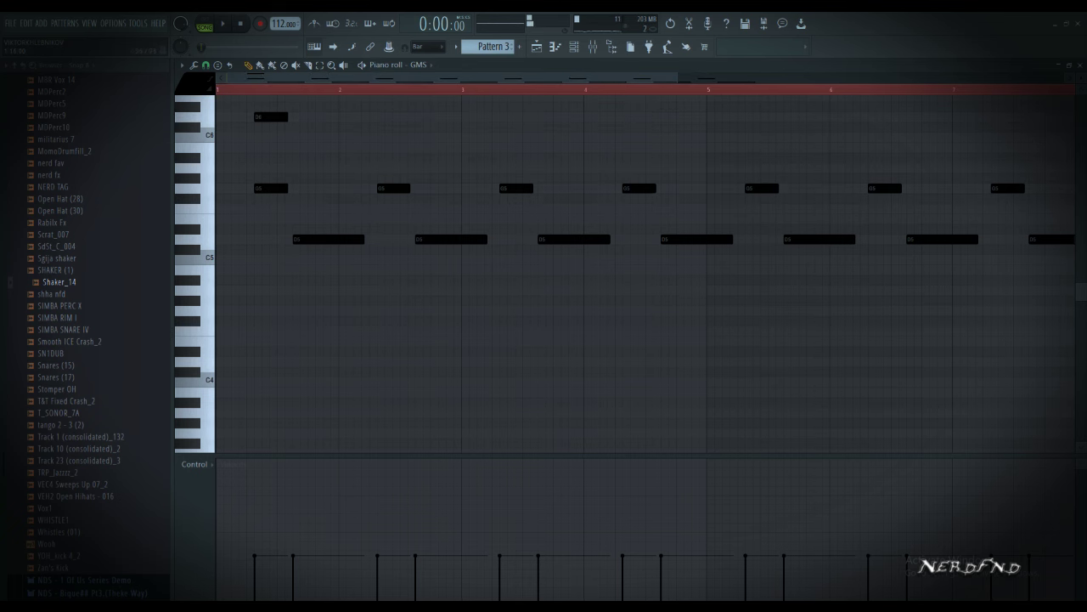
pyautogui.scroll(1, 333, 179)
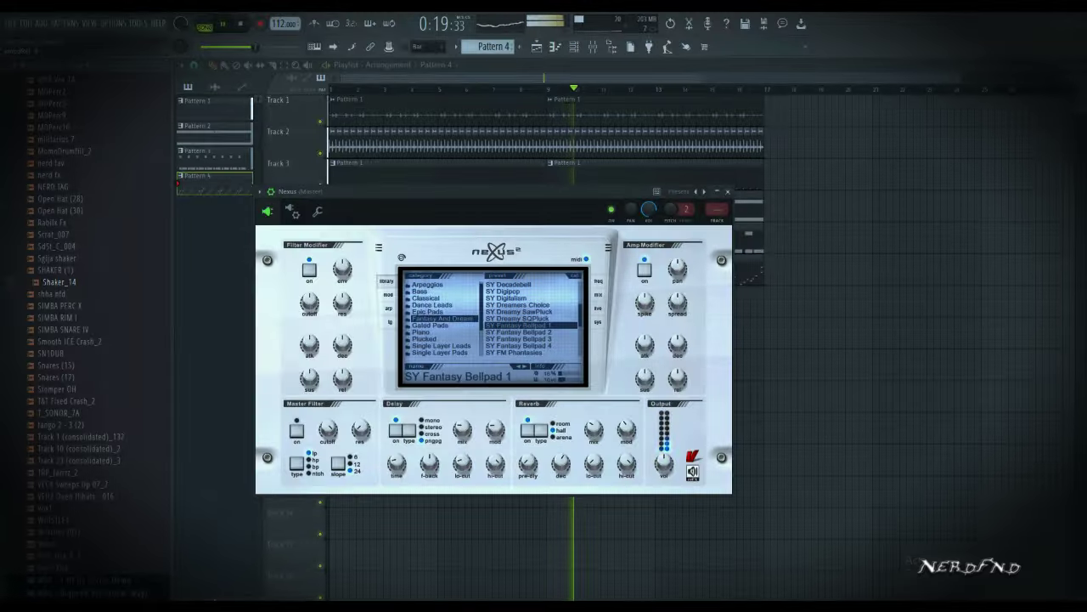
# Close the Nexus window and transpose Patterns 2, 3 and 4 by -2 semitones
pyautogui.press('Escape')
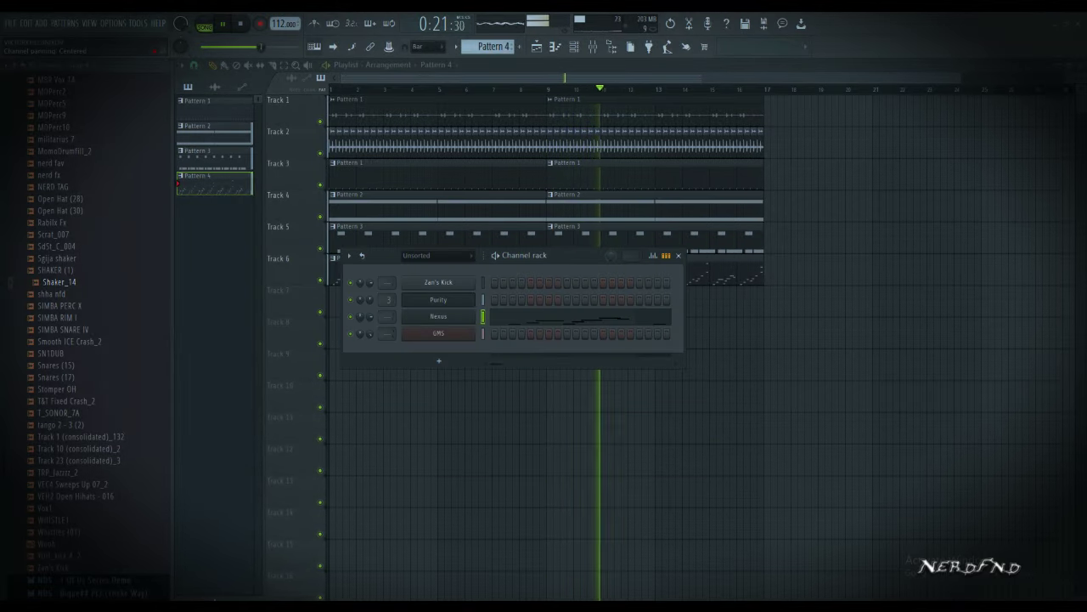
pyautogui.click(214, 158)
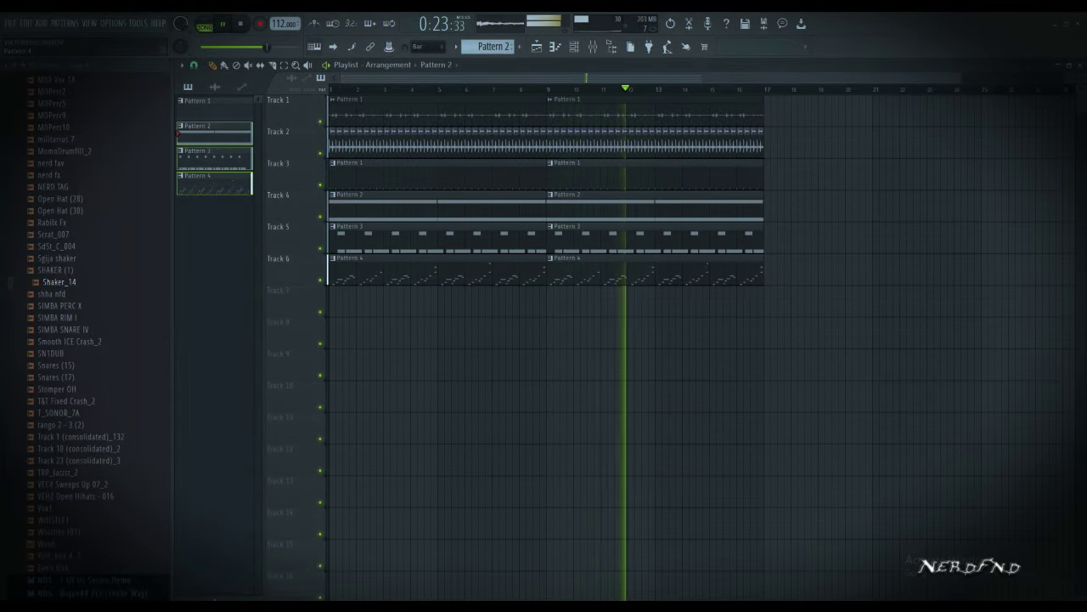
pyautogui.rightClick(214, 138)
pyautogui.click(241, 246)
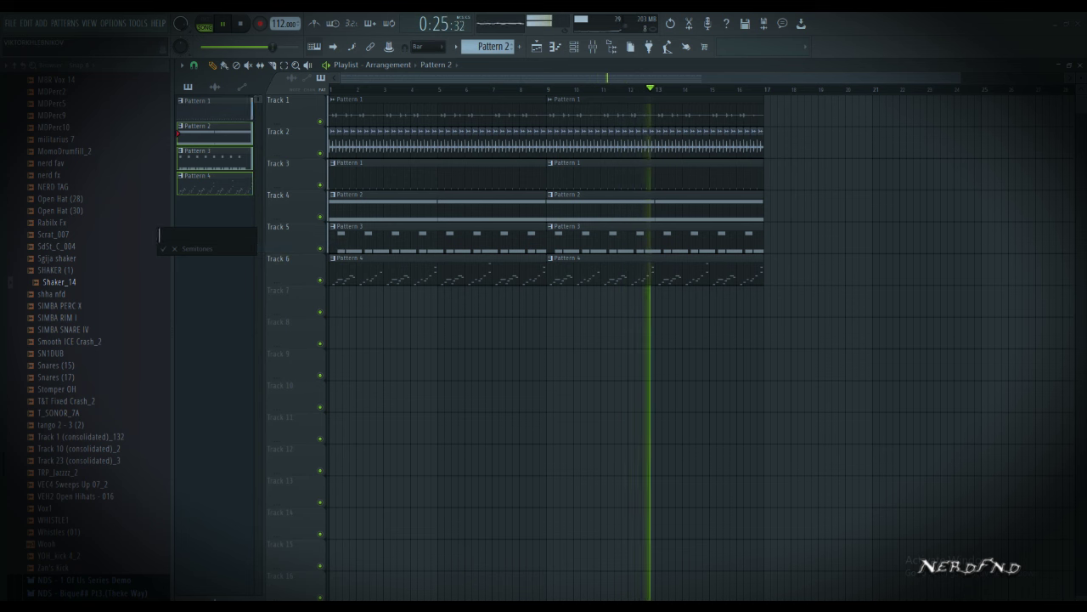
pyautogui.write('-2')
pyautogui.press('Return')
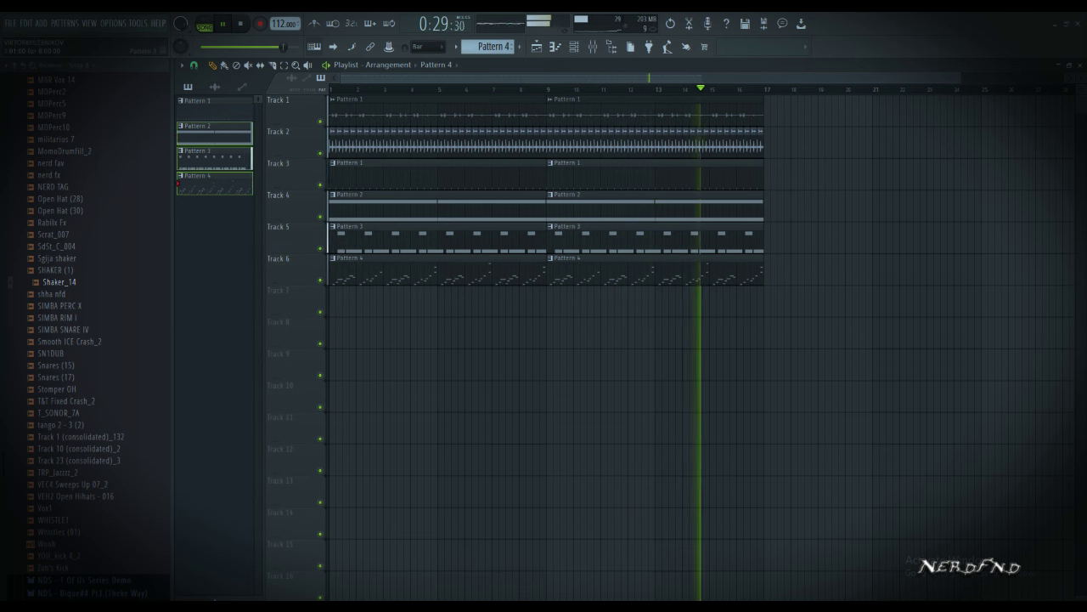
# Copy the Pattern 4 clips from Track 6 to Track 7, starting at bar 1, and make the copies a unique pattern
pyautogui.moveTo(586, 273); pyautogui.dragTo(586, 304)
pyautogui.moveTo(421, 305); pyautogui.dragTo(354, 305)
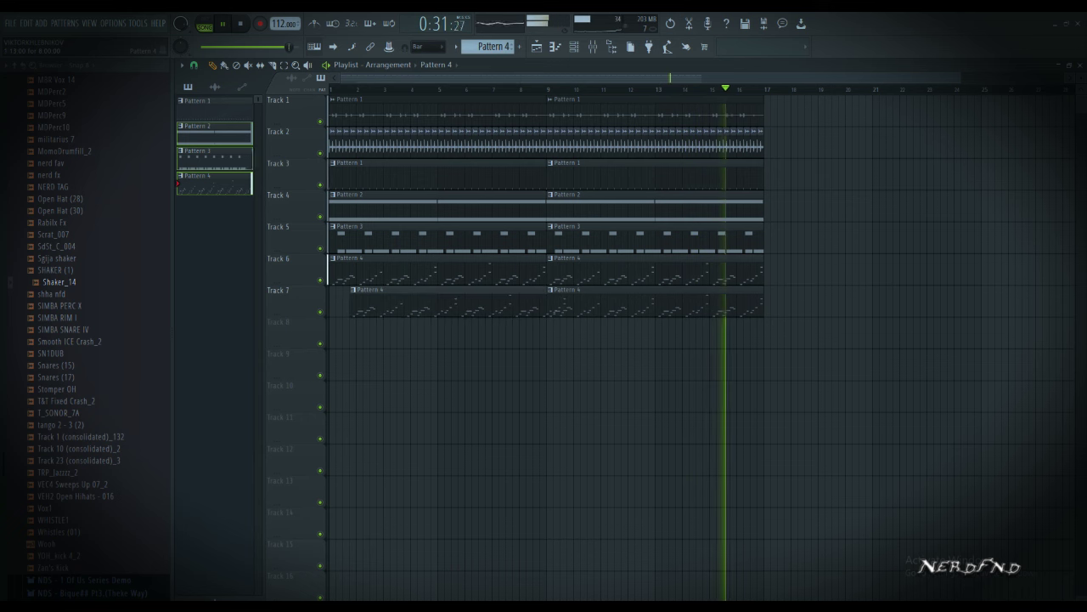
pyautogui.click(332, 289)
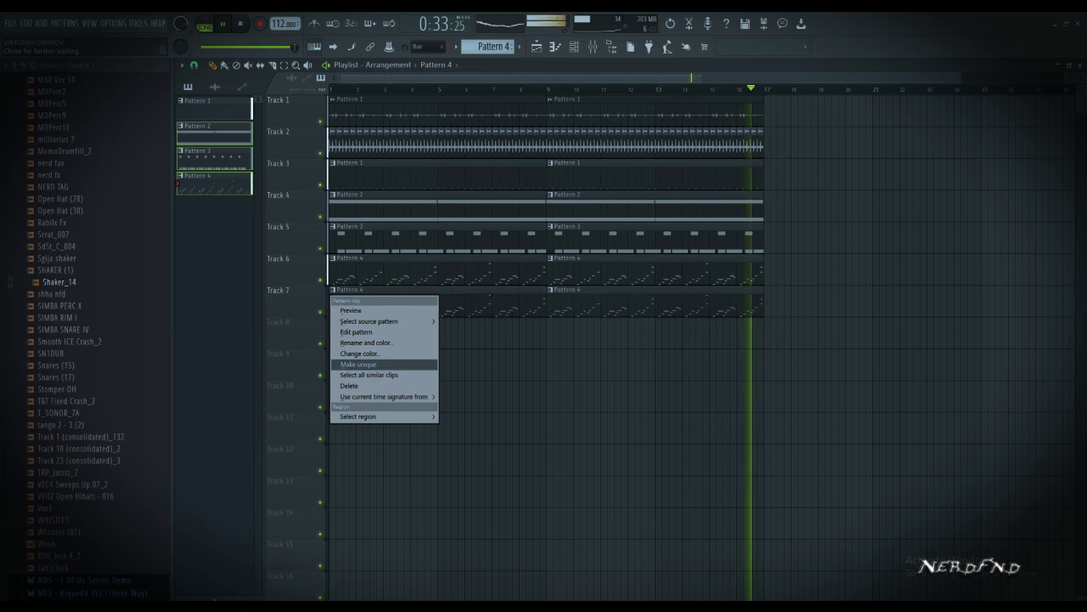
pyautogui.click(366, 364)
# Open the new unique pattern's notes and clone the GMS channel
pyautogui.press('space')
pyautogui.press('F6')
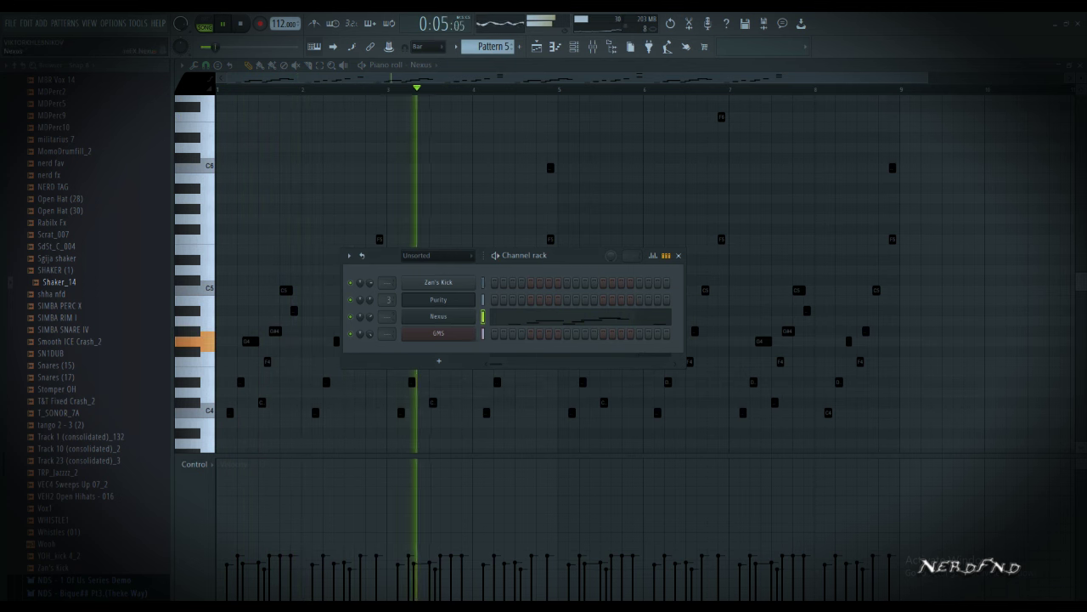
pyautogui.rightClick(473, 314)
pyautogui.moveTo(510, 393)
pyautogui.rightClick(439, 334)
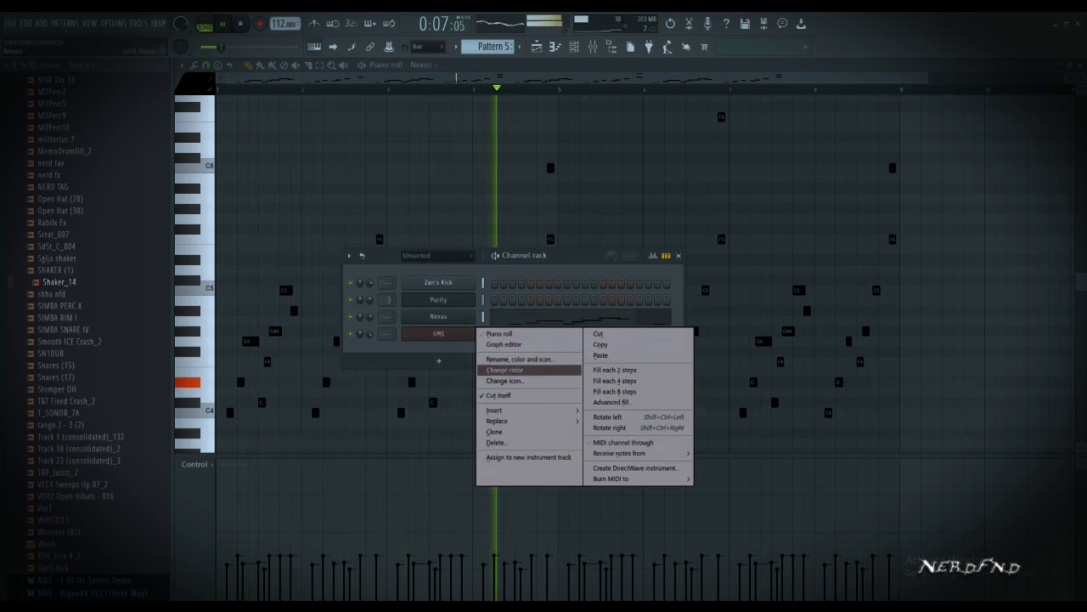
pyautogui.click(501, 432)
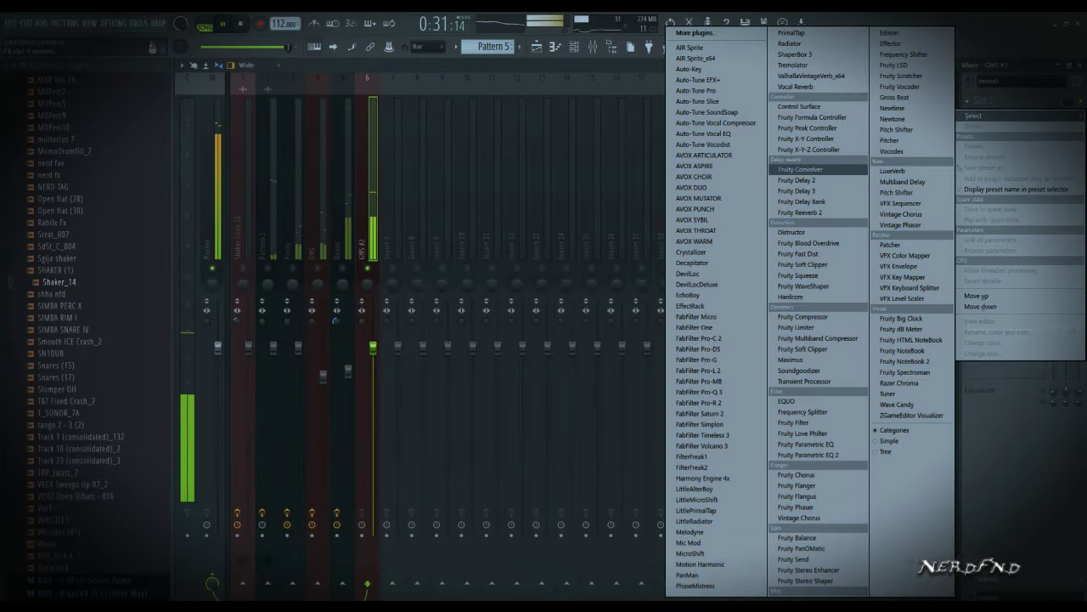
# Load Fruity Reeverb 2 in the first effect slot of the cloned GMS channel's mixer track
pyautogui.click(815, 212)
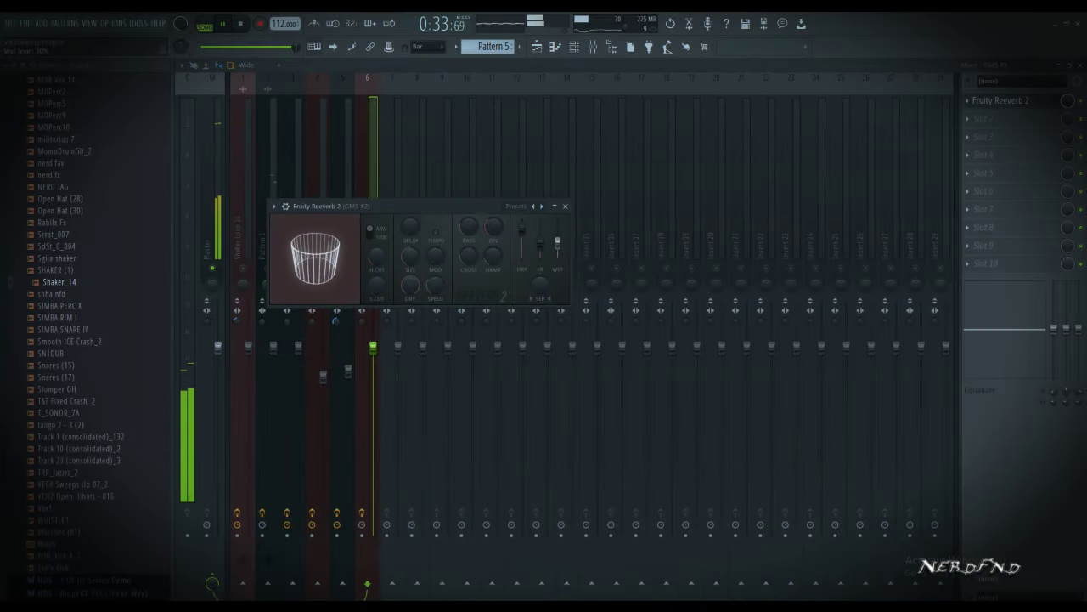
# Load Fruity Delay 2 in the second effect slot of the cloned GMS track, close its window and unsolo the track
pyautogui.click(565, 206)
pyautogui.click(967, 119)
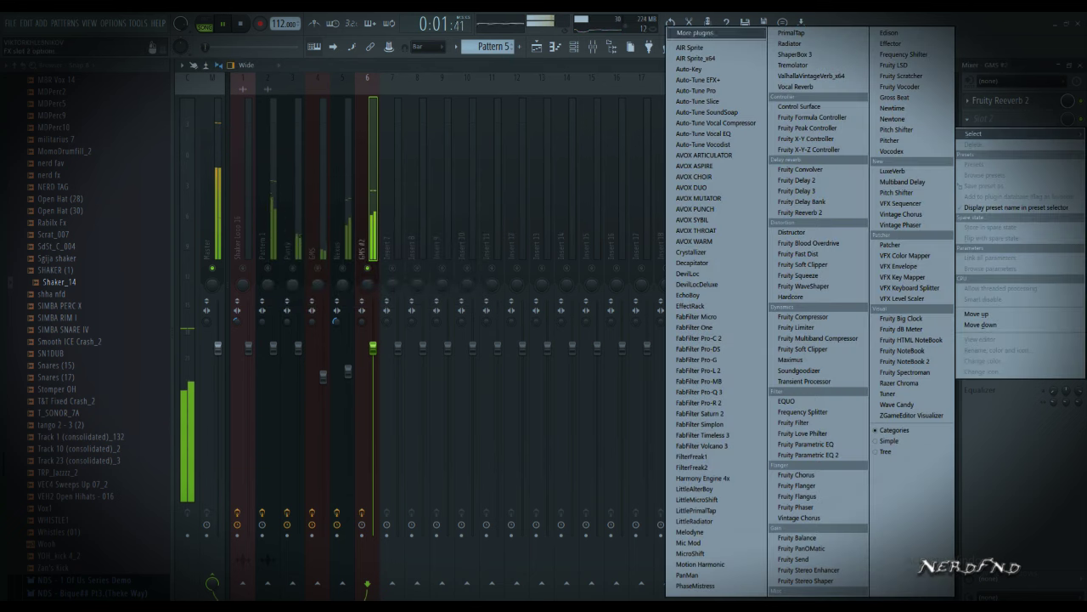
pyautogui.click(799, 180)
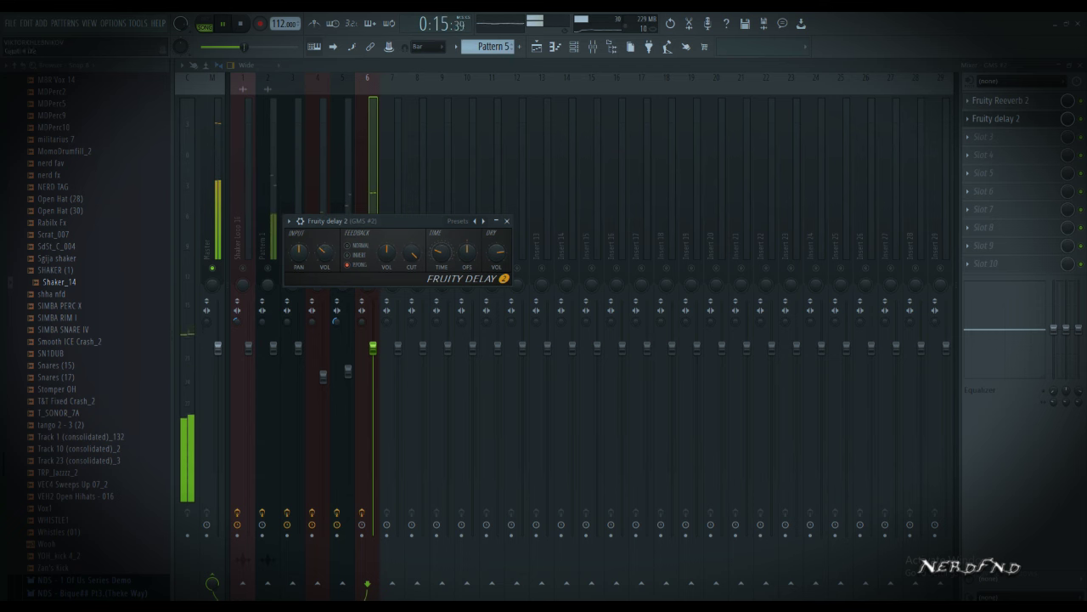
pyautogui.click(507, 221)
pyautogui.rightClick(367, 268)
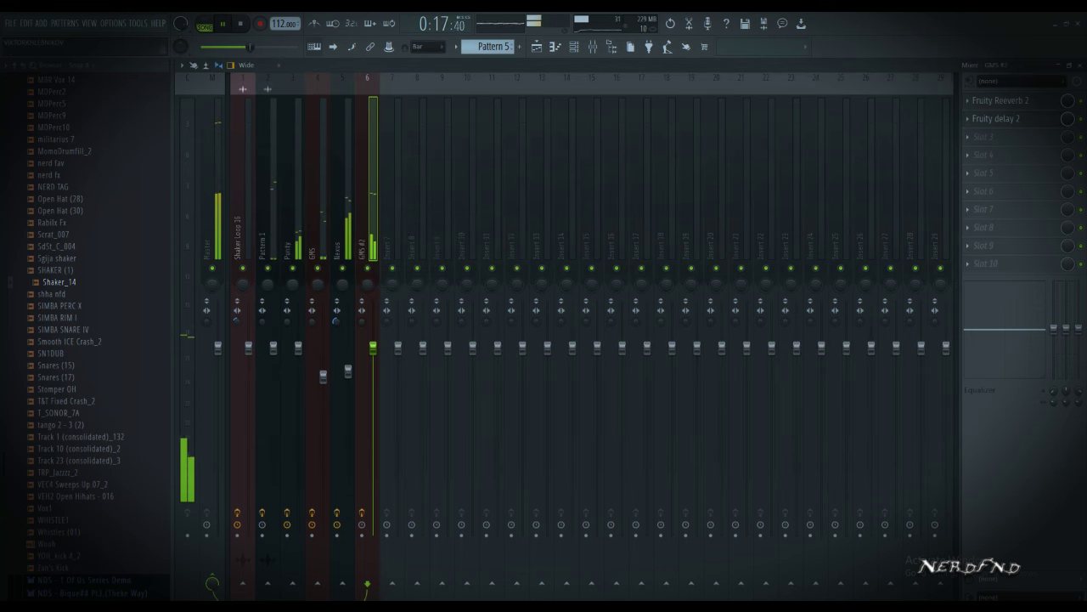
# Delete both Pattern 3 clips from Track 5 and the first Pattern 4 clip from Track 6 in the playlist
pyautogui.press('F5')
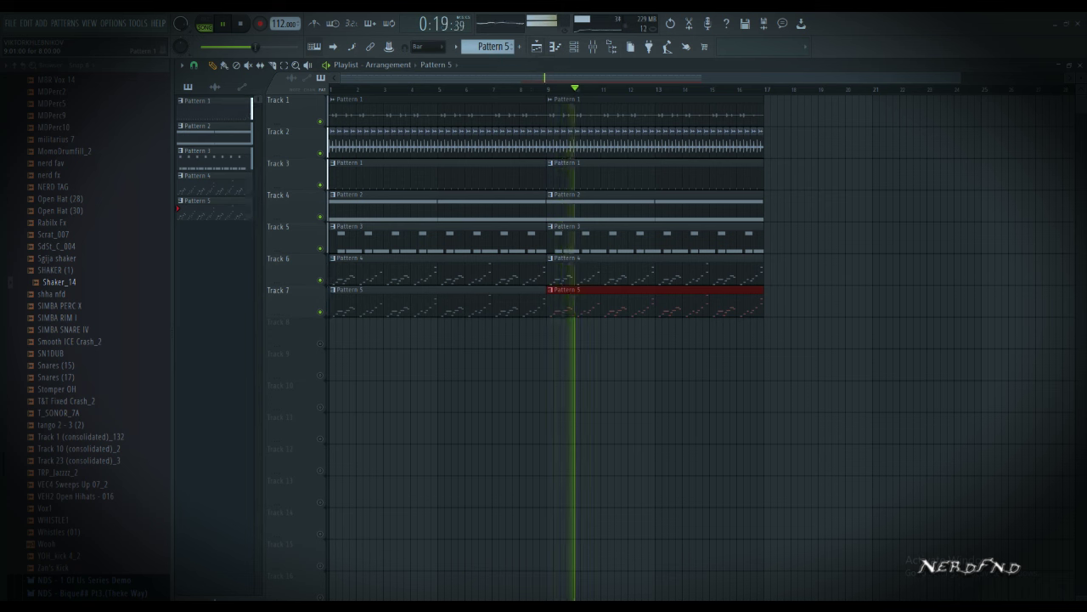
pyautogui.click(815, 143)
pyautogui.rightClick(815, 143)
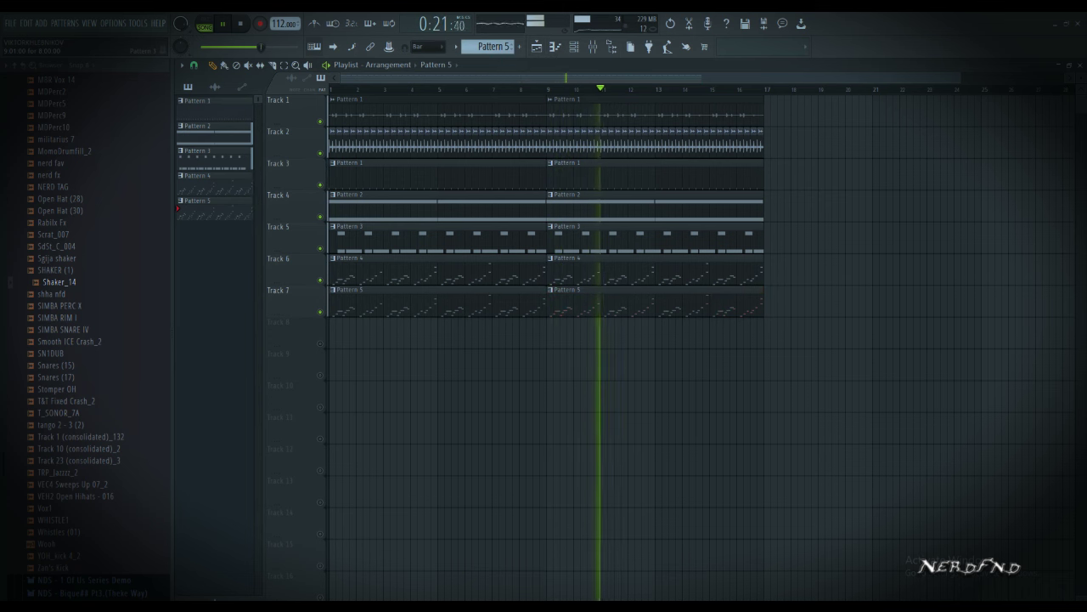
pyautogui.rightClick(516, 241)
pyautogui.rightClick(597, 243)
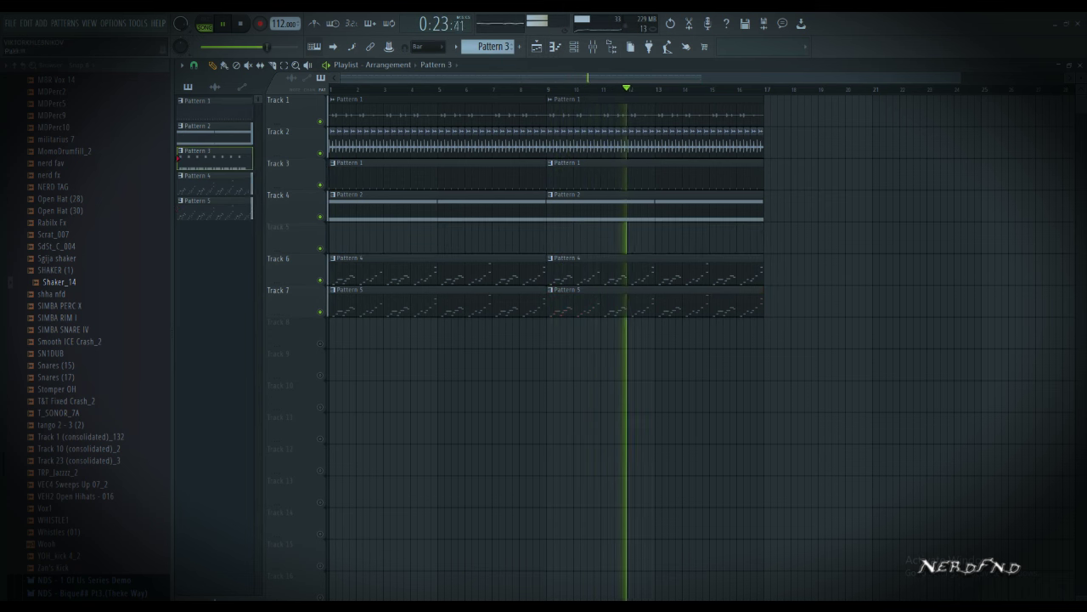
pyautogui.rightClick(525, 273)
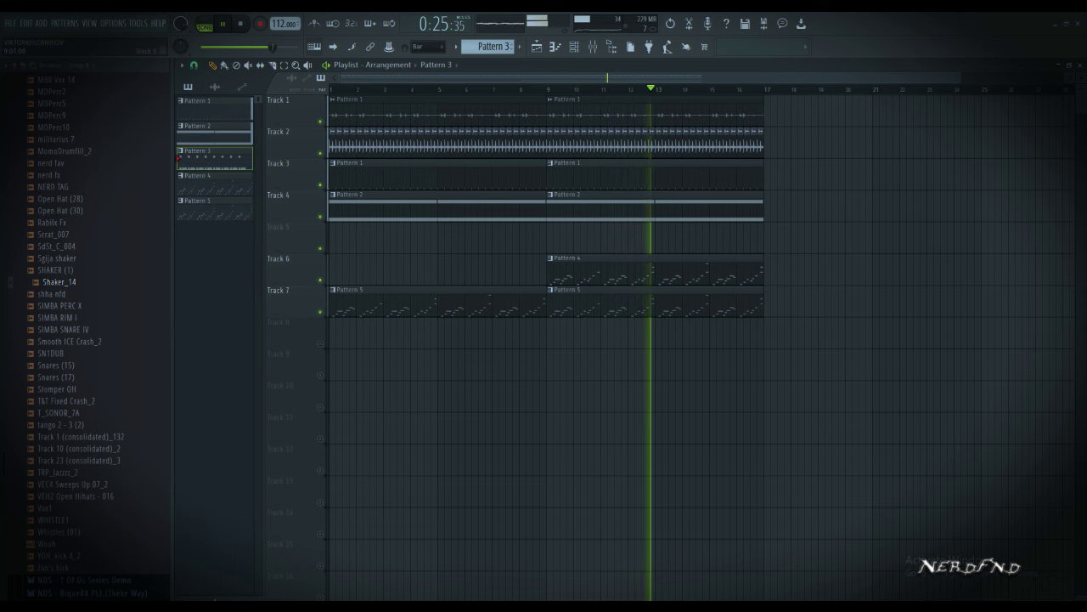
# Place a Pattern 3 clip on Track 5 at bar 9 and view its GMS notes
pyautogui.click(551, 241)
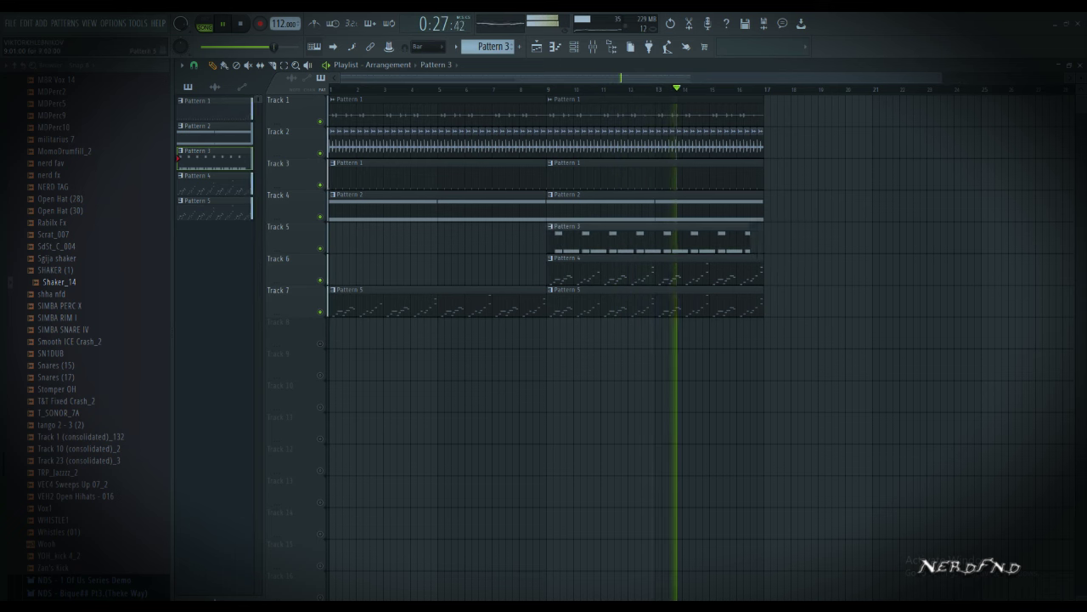
pyautogui.doubleClick(744, 247)
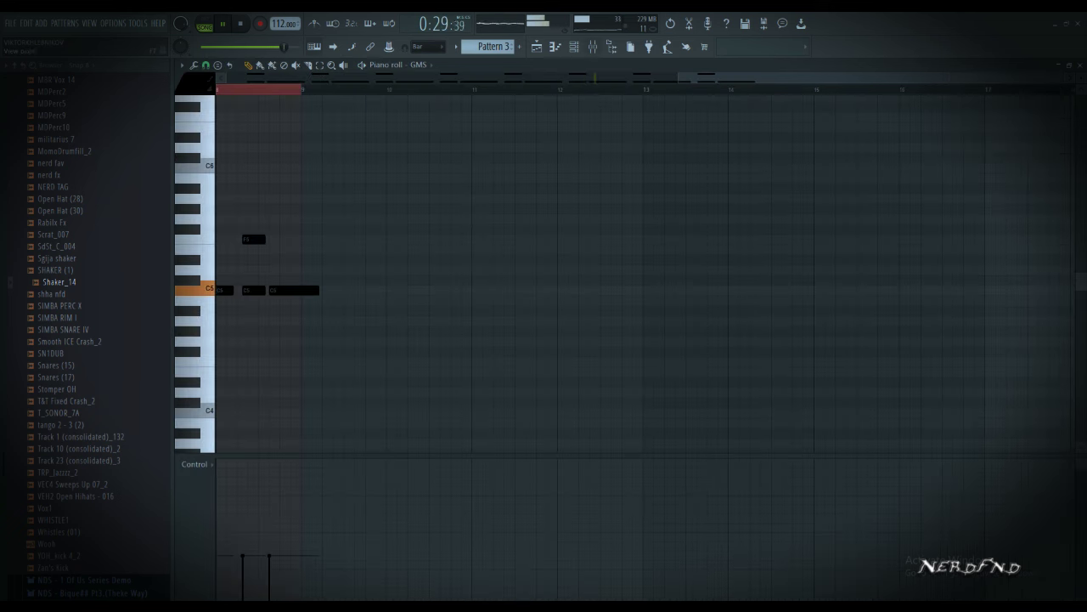
pyautogui.press('F5')
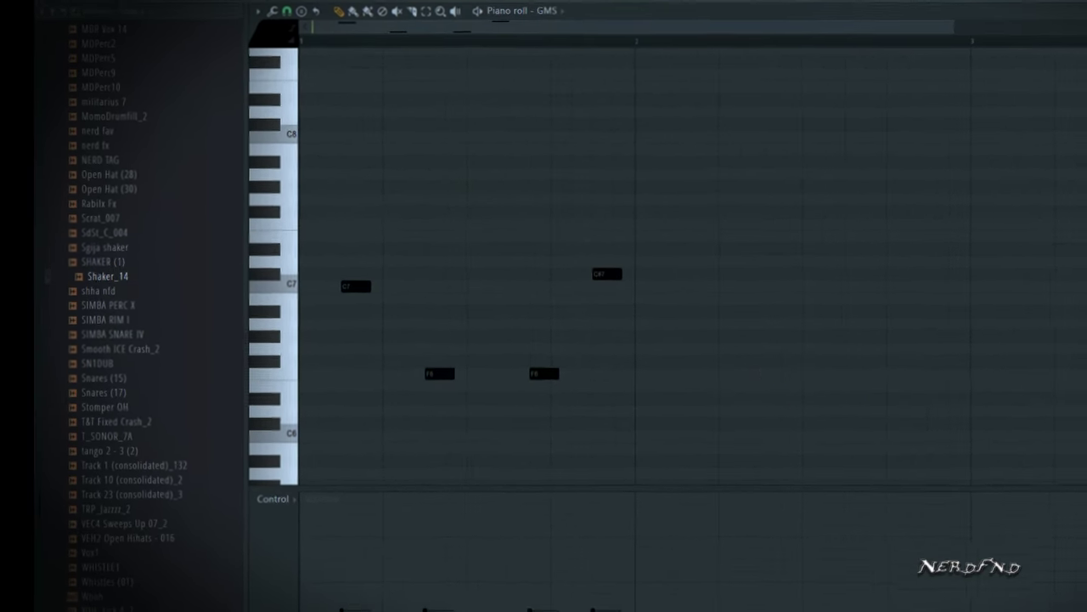
# Duplicate the one-bar GMS note phrase repeatedly until it fills eight bars, playing the pattern back
pyautogui.hotkey('ctrl', 'b')
pyautogui.hotkey('ctrl', 'b')
pyautogui.press('space')
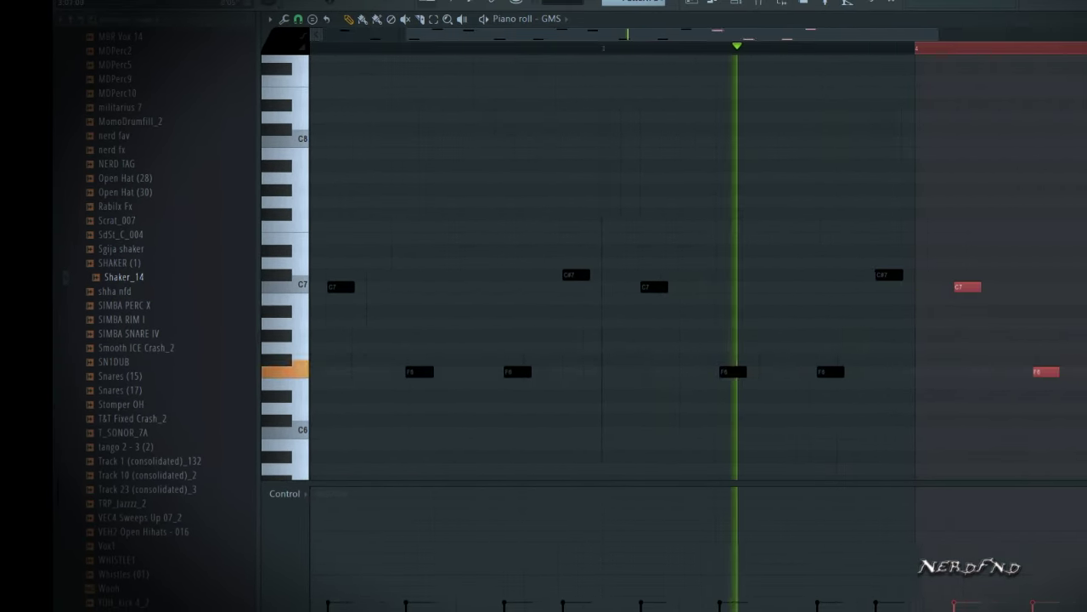
pyautogui.hotkey('ctrl', 'b')
pyautogui.hotkey('ctrl', 'b')
pyautogui.scroll(-3, 966, 323)
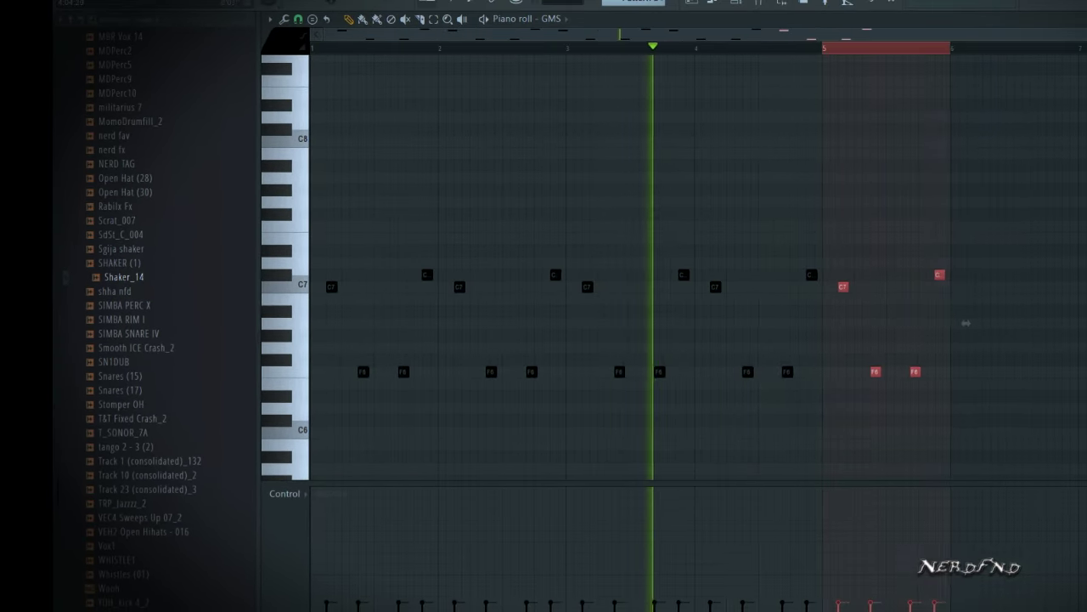
pyautogui.hotkey('ctrl', 'b')
pyautogui.hotkey('ctrl', 'b')
pyautogui.hotkey('ctrl', 'b')
# Select all the GMS notes and lower them by one octave
pyautogui.moveTo(1086, 200); pyautogui.dragTo(316, 440)
pyautogui.moveTo(1069, 323); pyautogui.dragTo(1082, 322)
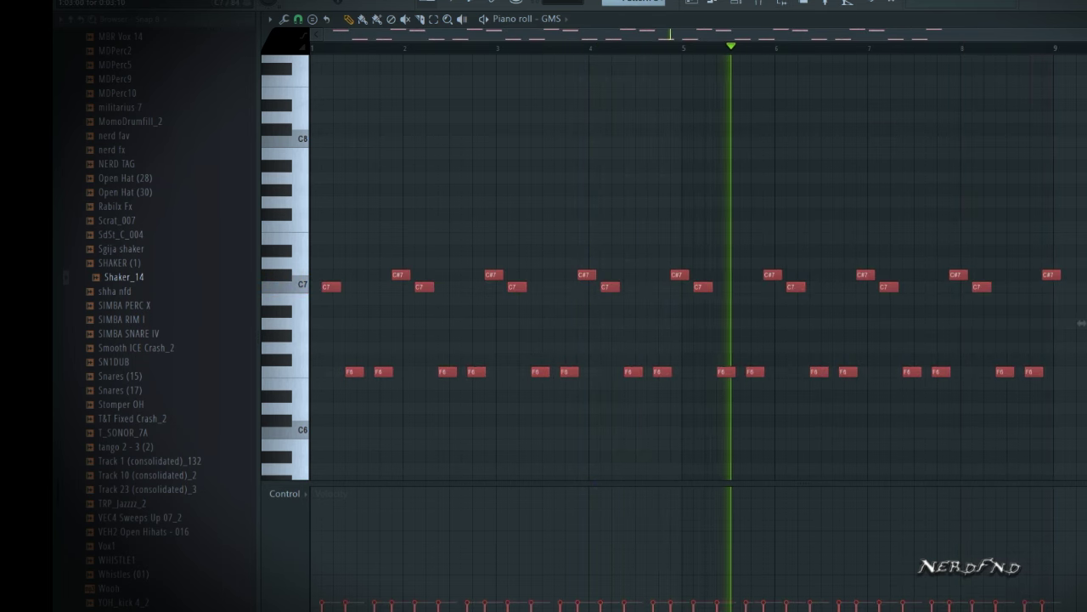
pyautogui.hotkey('ctrl', 'Down')
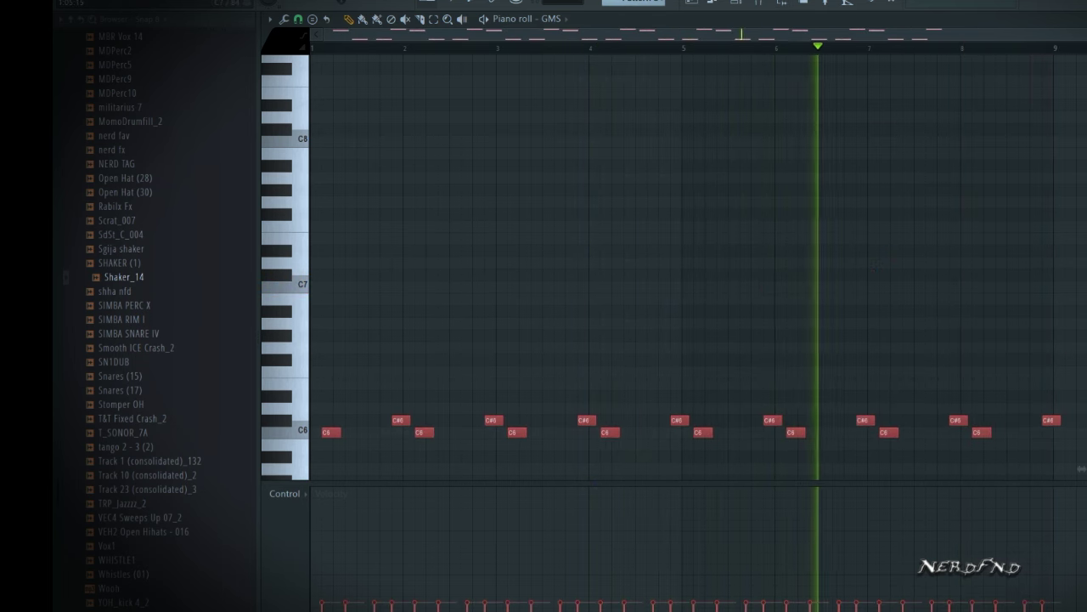
# Choose the Ghost TE preset from the Pads & Textures bank for the GMS channel, and deselect the notes
pyautogui.press('F6')
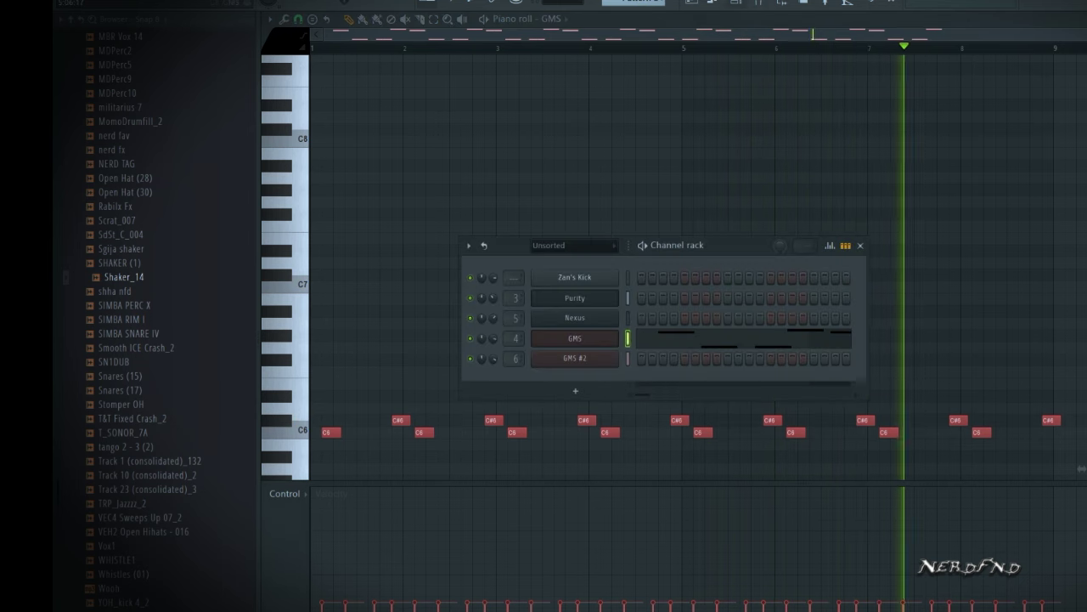
pyautogui.click(576, 338)
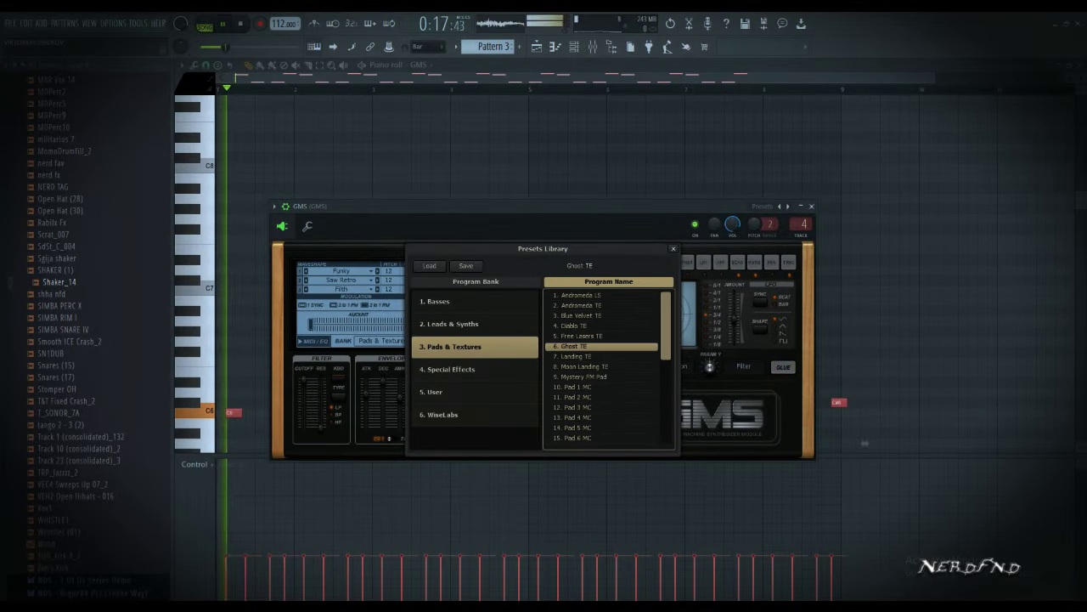
pyautogui.click(865, 443)
pyautogui.hotkey('ctrl', 'd')
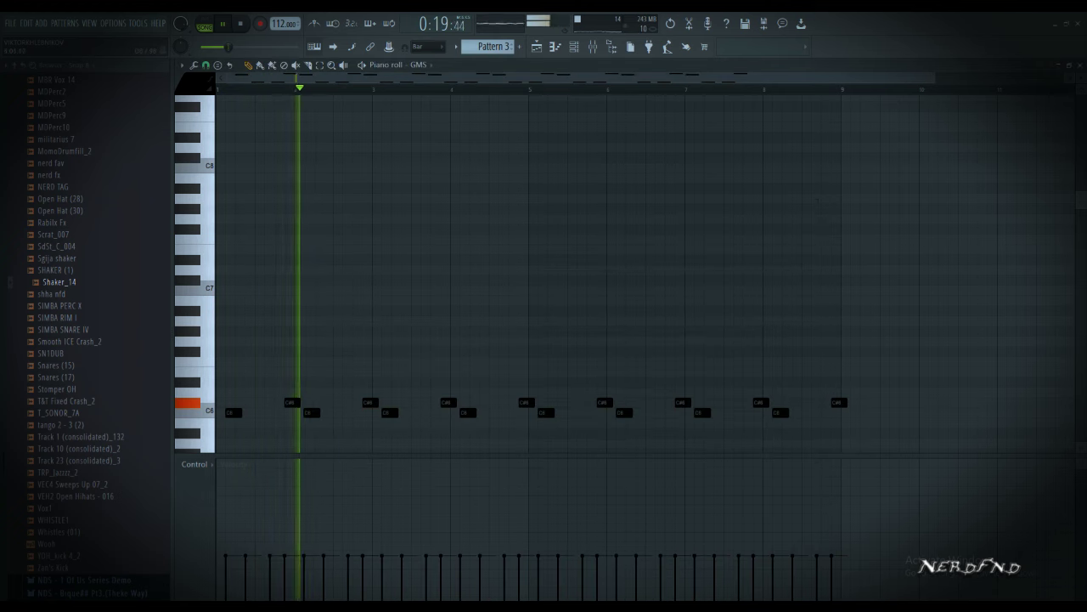
# Open Pattern 3 from the playlist, lower its GMS notes by another octave and shorten the pattern to eight bars
pyautogui.press('F5')
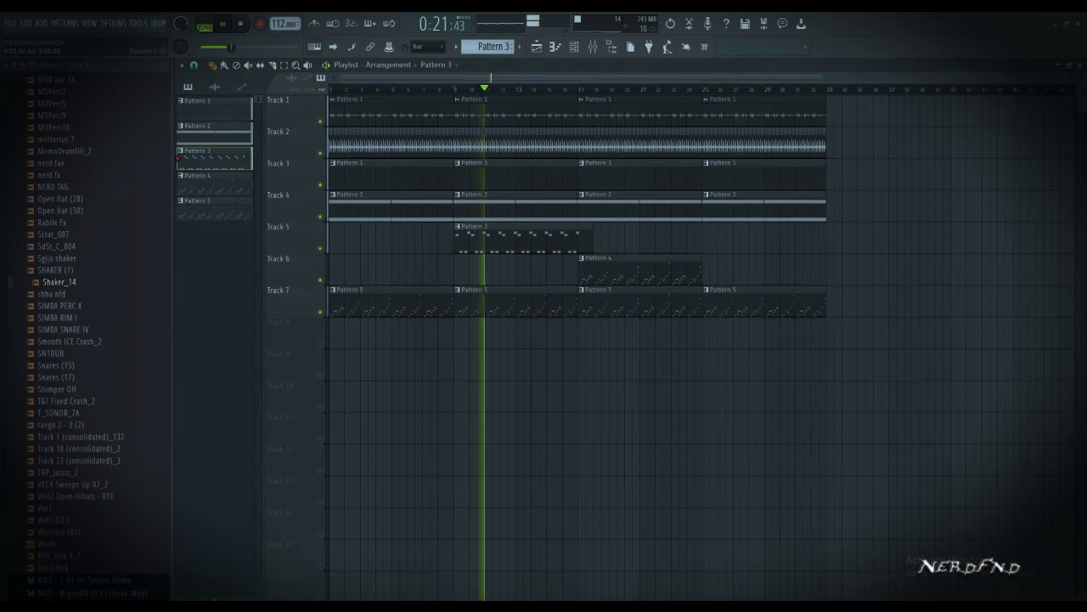
pyautogui.doubleClick(559, 247)
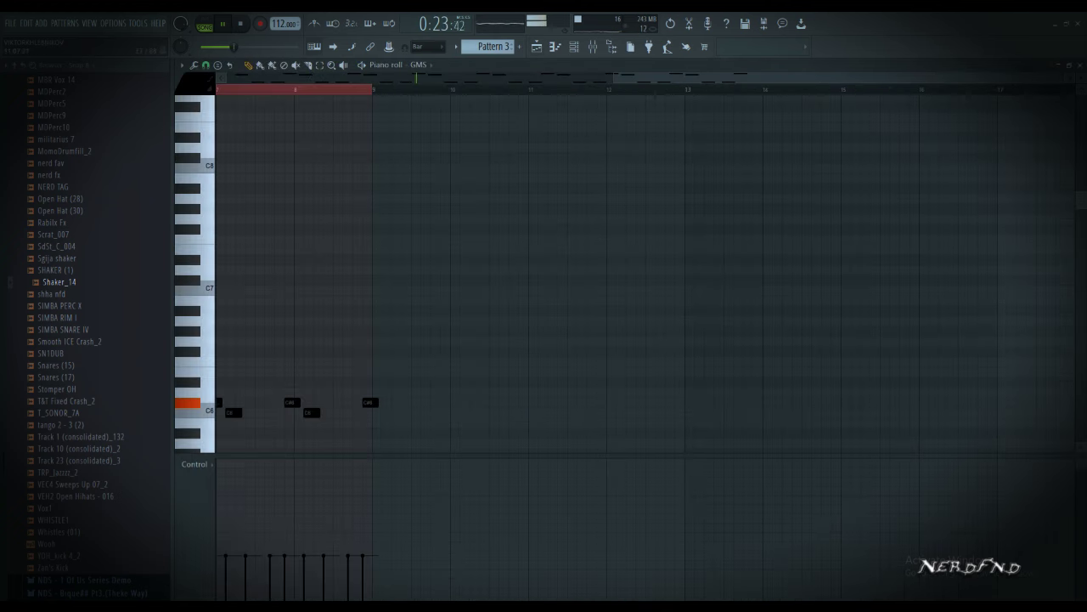
pyautogui.moveTo(613, 77); pyautogui.dragTo(226, 77)
pyautogui.hotkey('ctrl', 'Down')
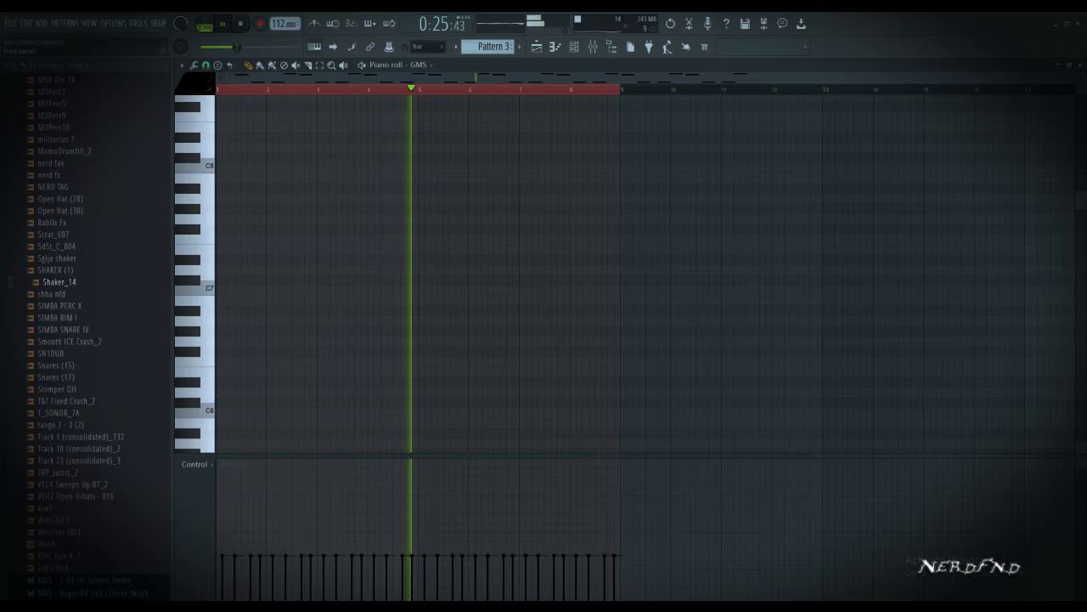
pyautogui.press('F5')
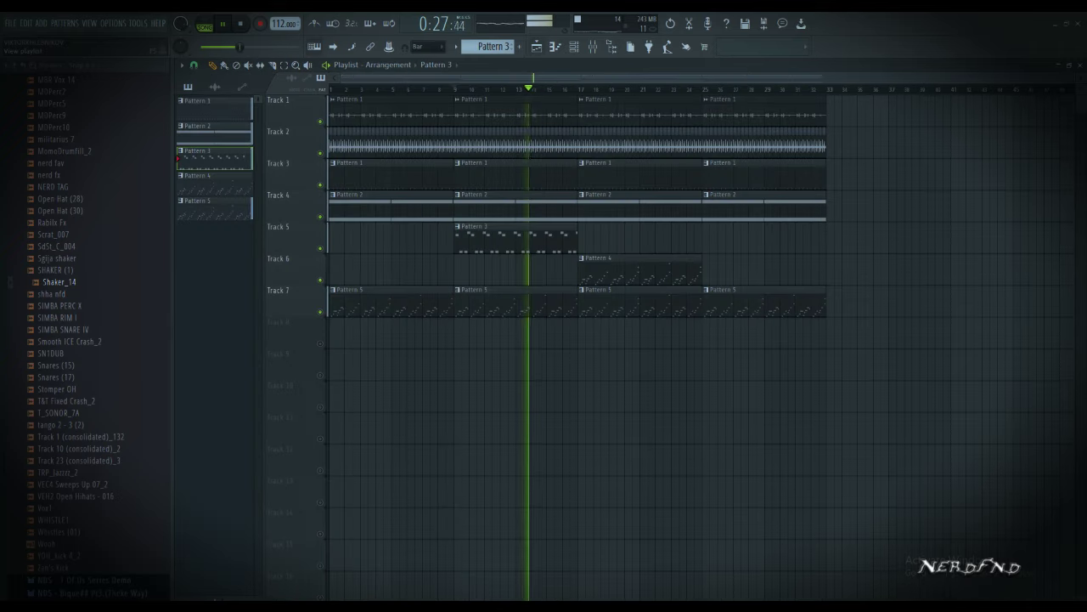
# Duplicate the Pattern 3 clip on Track 5 to bars 17 and 25, and the Pattern 4 clip on Track 6 to bar 25
pyautogui.keyDown('ctrl'); pyautogui.click(516, 241); pyautogui.keyUp('ctrl')
pyautogui.hotkey('ctrl', 'b')
pyautogui.hotkey('ctrl', 'b')
pyautogui.keyDown('ctrl'); pyautogui.click(639, 298); pyautogui.keyUp('ctrl')
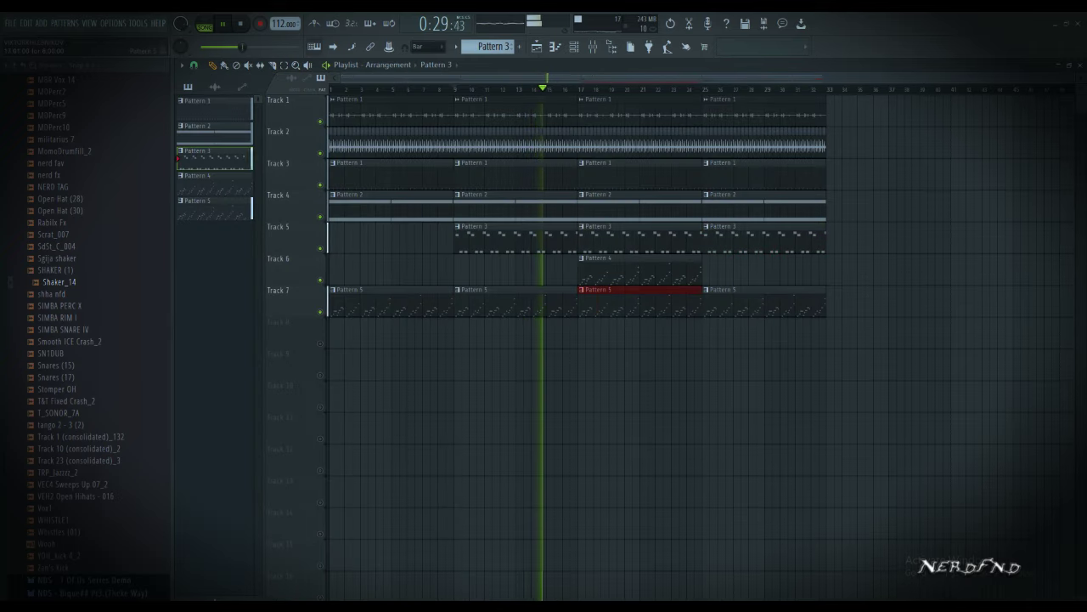
pyautogui.keyDown('ctrl'); pyautogui.click(639, 273); pyautogui.keyUp('ctrl')
pyautogui.hotkey('ctrl', 'b')
# Collapse the MY STASH folder in the sample browser and look through the remaining sample packs
pyautogui.scroll(10, 89, 323)
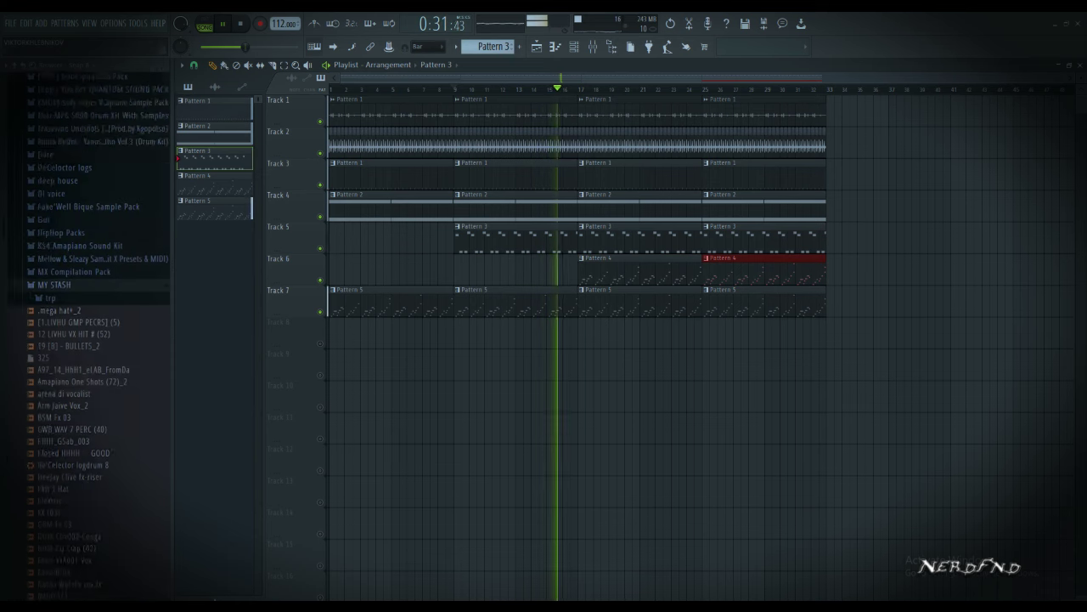
pyautogui.click(54, 351)
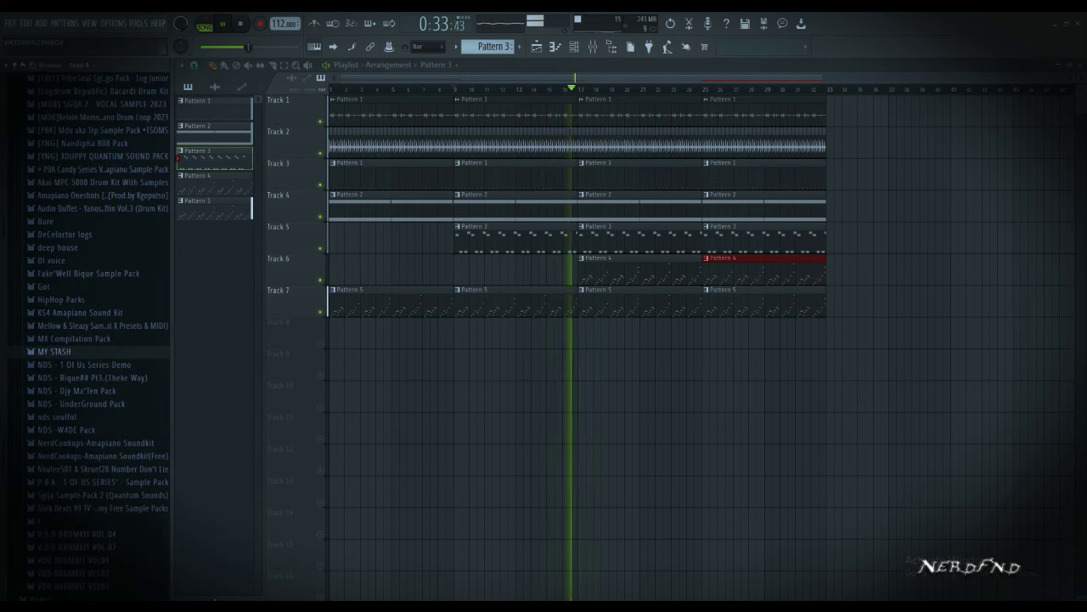
pyautogui.scroll(-4, 89, 323)
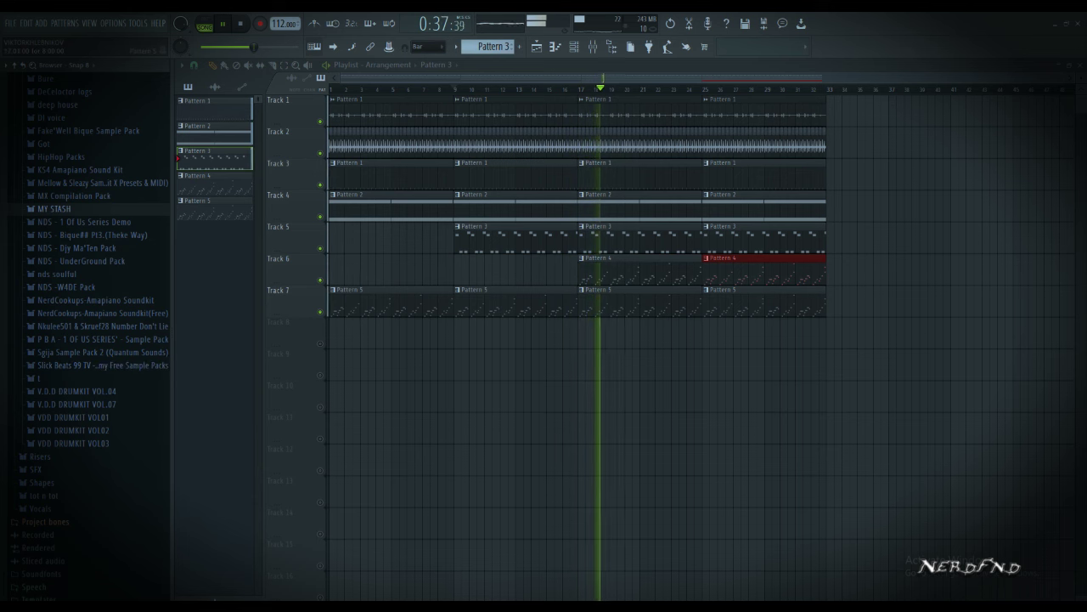
# Solo Track 6, open Pattern 4's notes and bring up the Nexus channel's instrument
pyautogui.rightClick(320, 279)
pyautogui.doubleClick(637, 273)
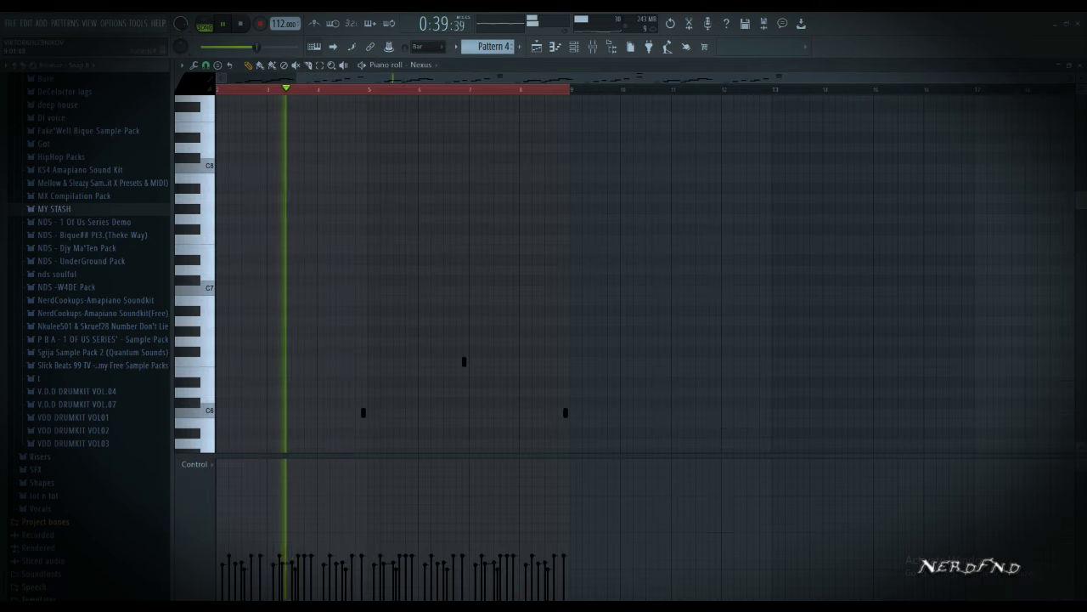
pyautogui.click(574, 47)
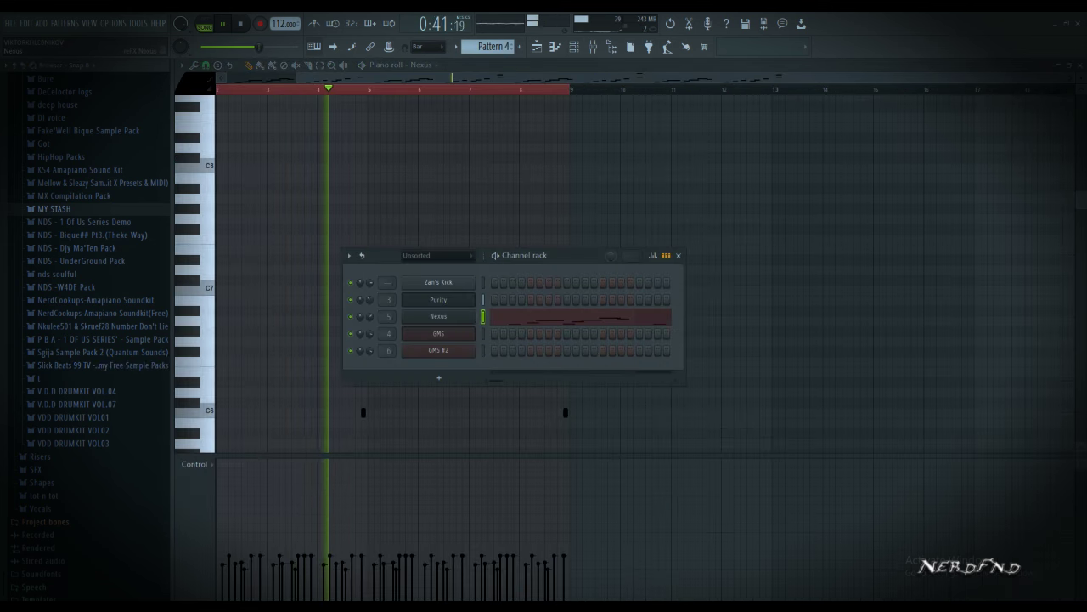
pyautogui.click(438, 316)
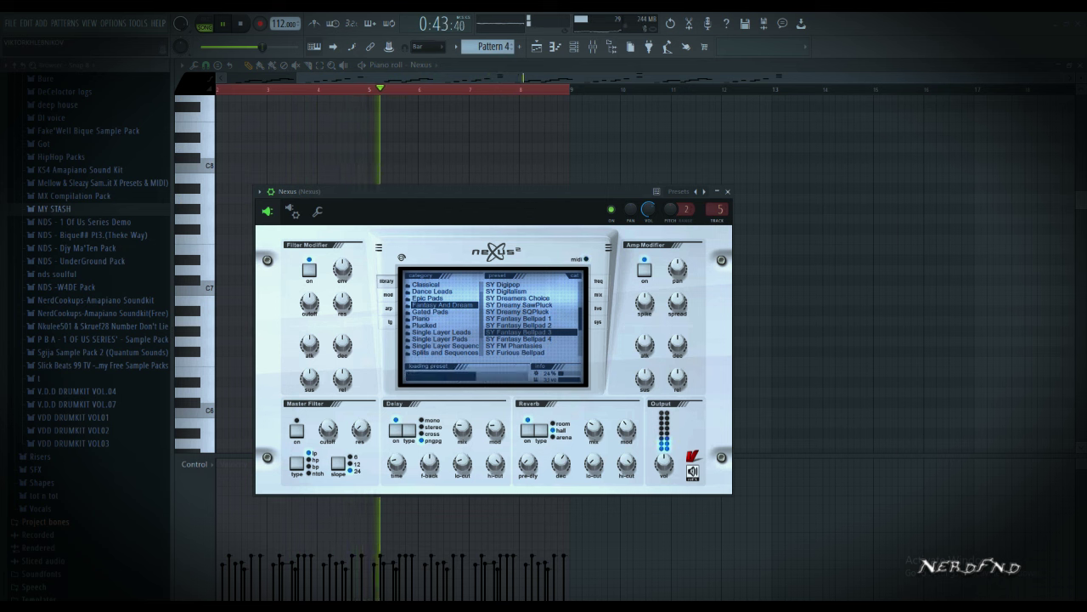
# Try the Nexus presets SY FM Phantasies, SY Dreamers Choice, SY Digitalism and SY Carribean Dream on the Pattern 4 melody
pyautogui.click(515, 346)
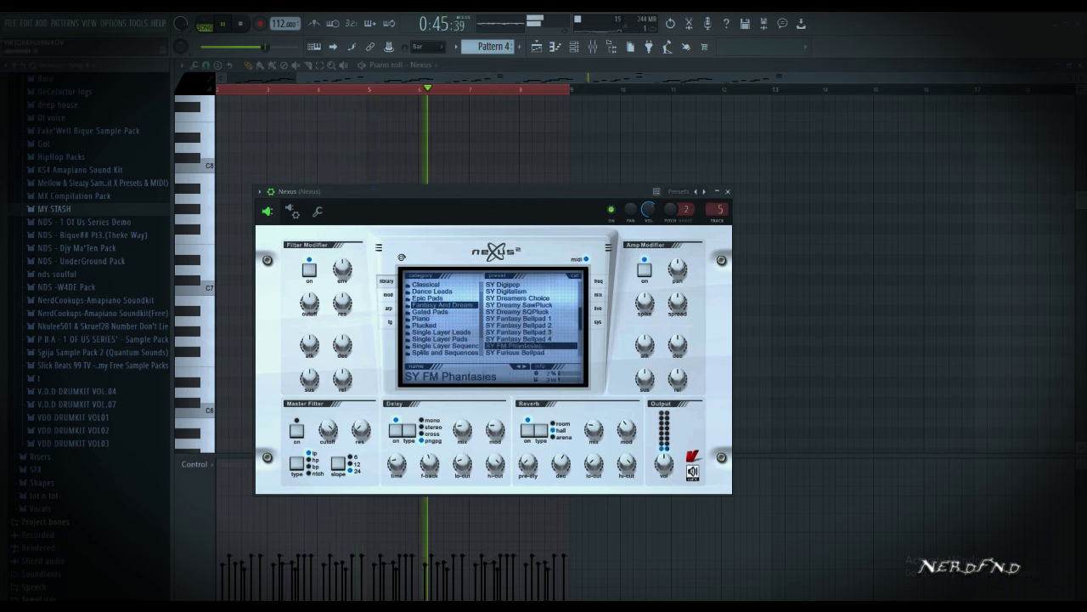
pyautogui.click(518, 298)
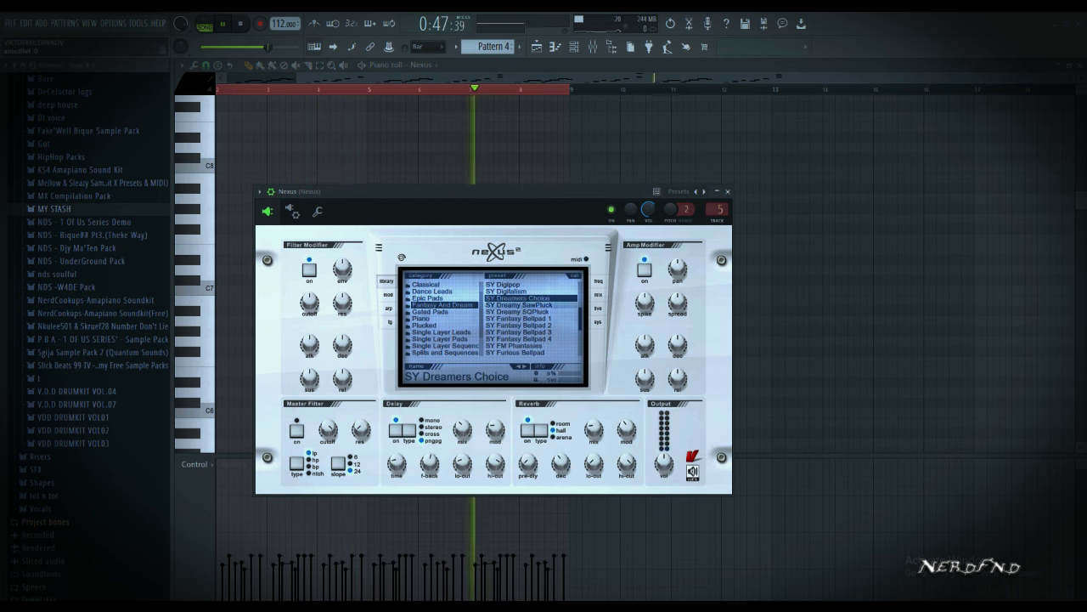
pyautogui.click(514, 291)
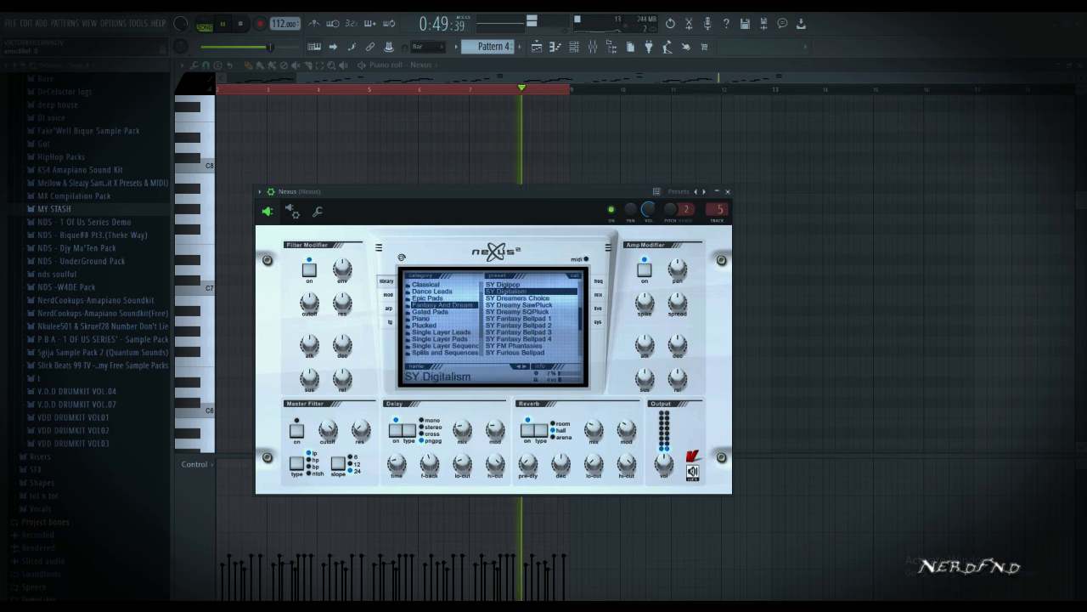
pyautogui.scroll(3, 531, 314)
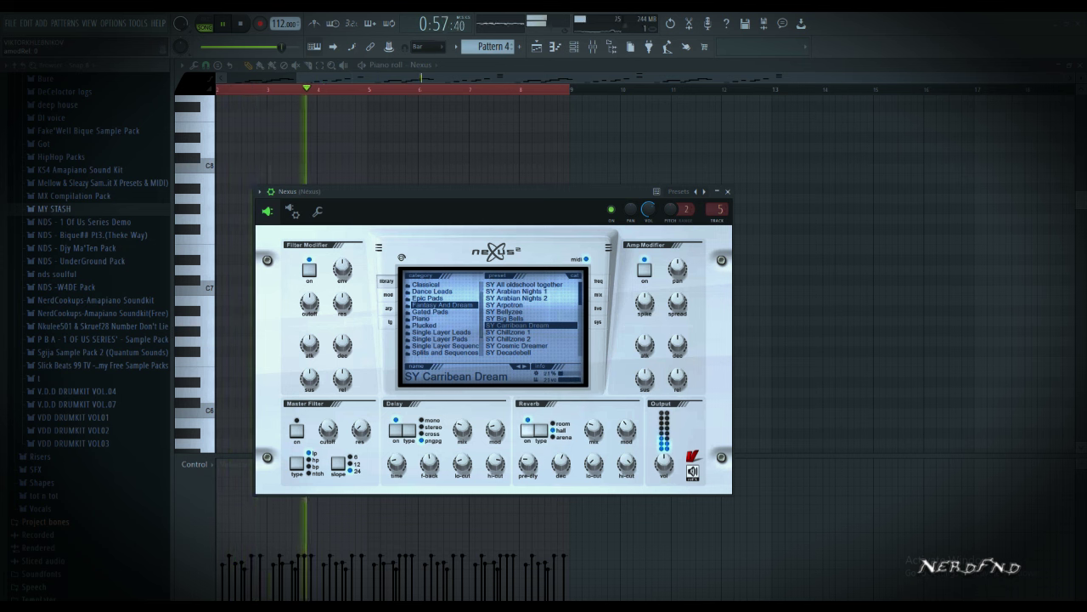
pyautogui.moveTo(593, 430)
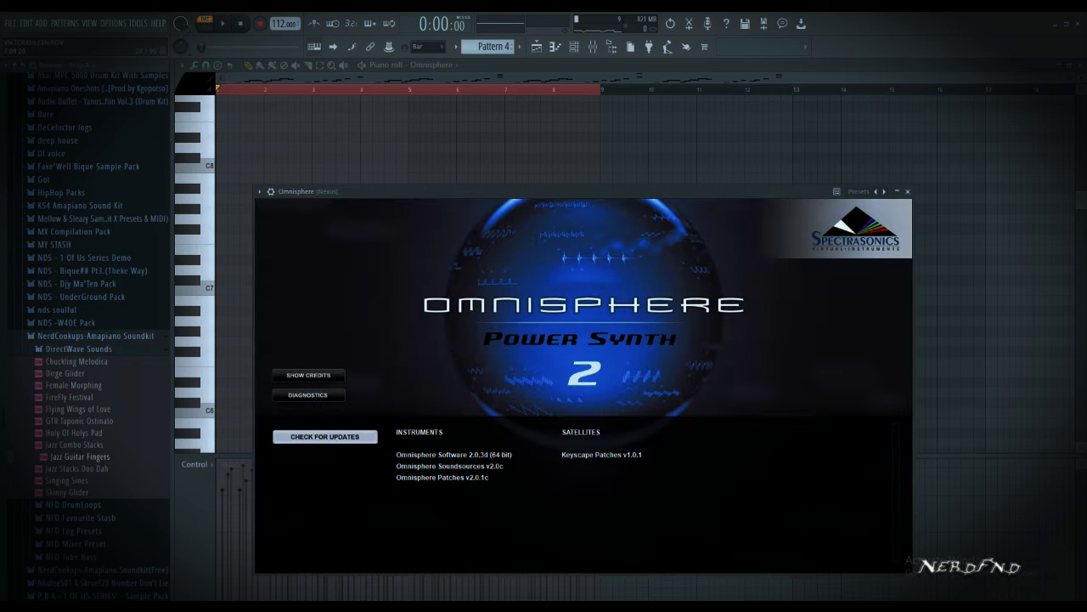
# Replace the melody channel's Omnisphere with Hypersonic, search its patches for flute, load Flute Vibrato and play Pattern 4
pyautogui.press('F6')
pyautogui.rightClick(474, 315)
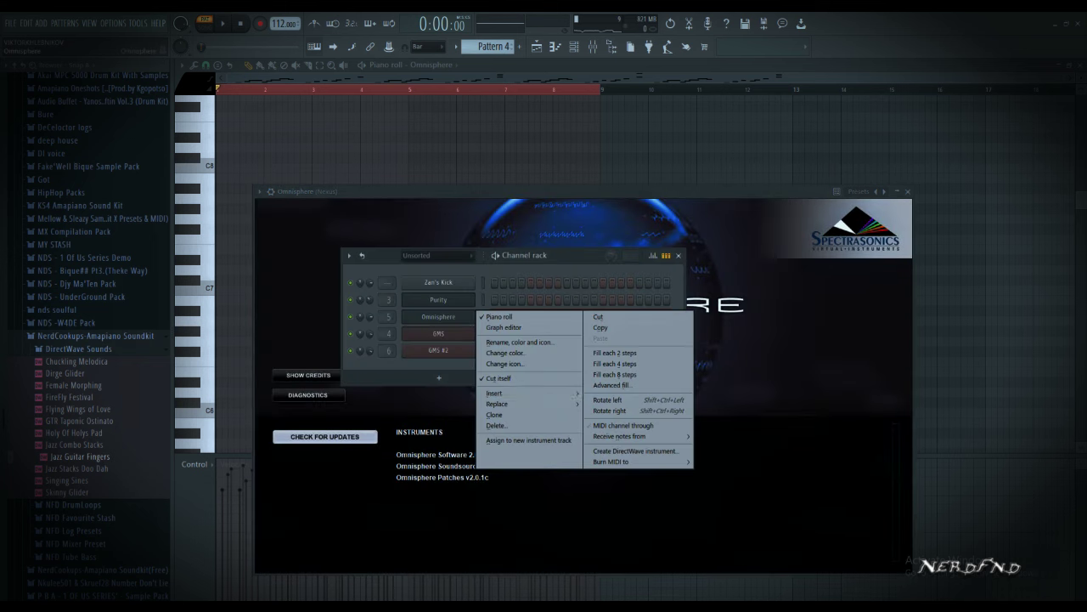
pyautogui.moveTo(510, 403)
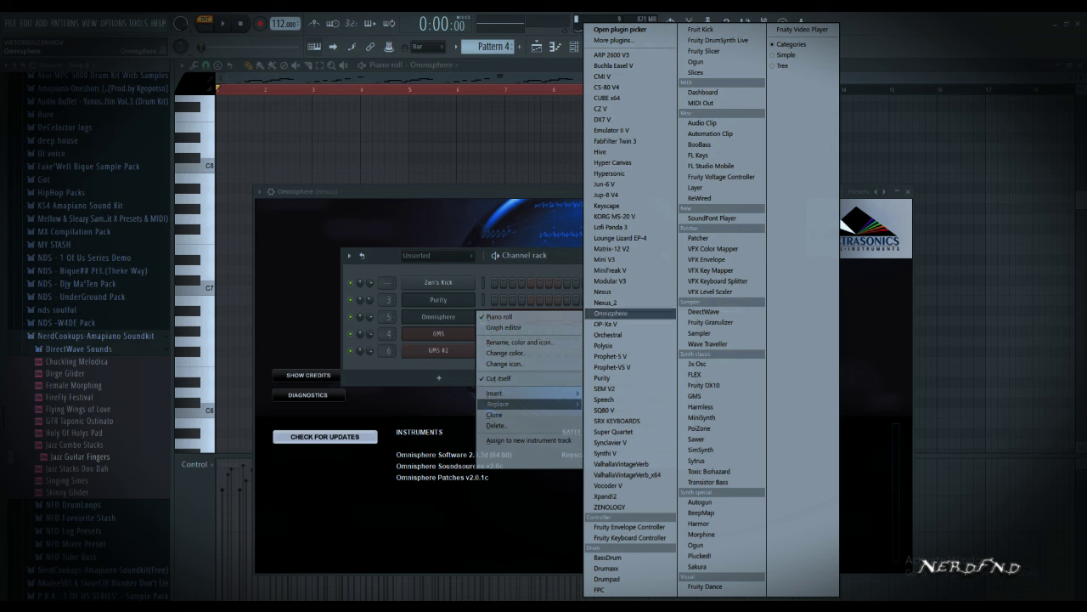
pyautogui.click(609, 172)
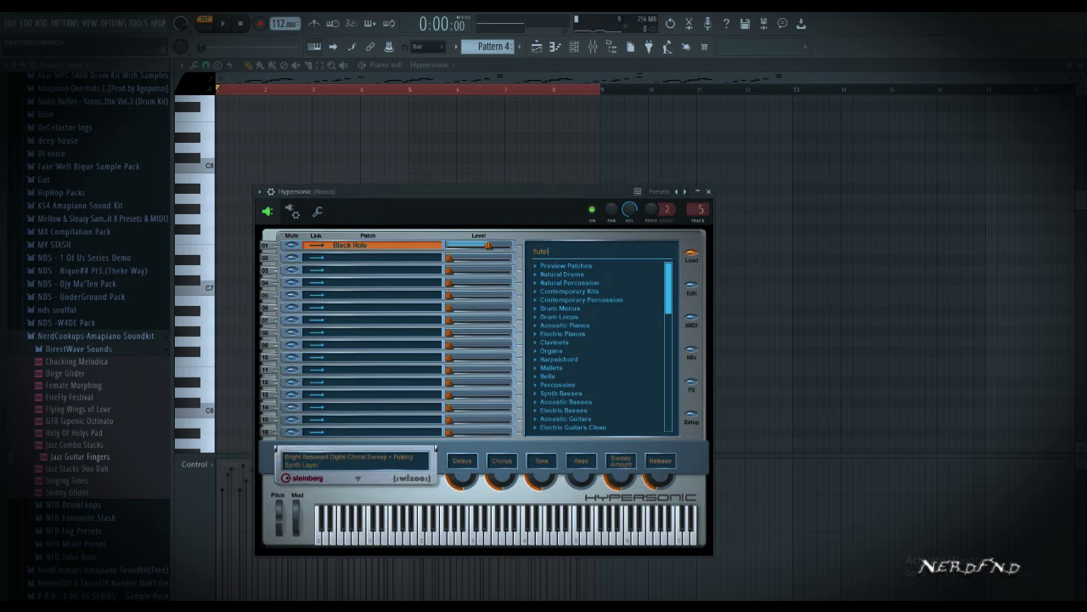
pyautogui.press('Return')
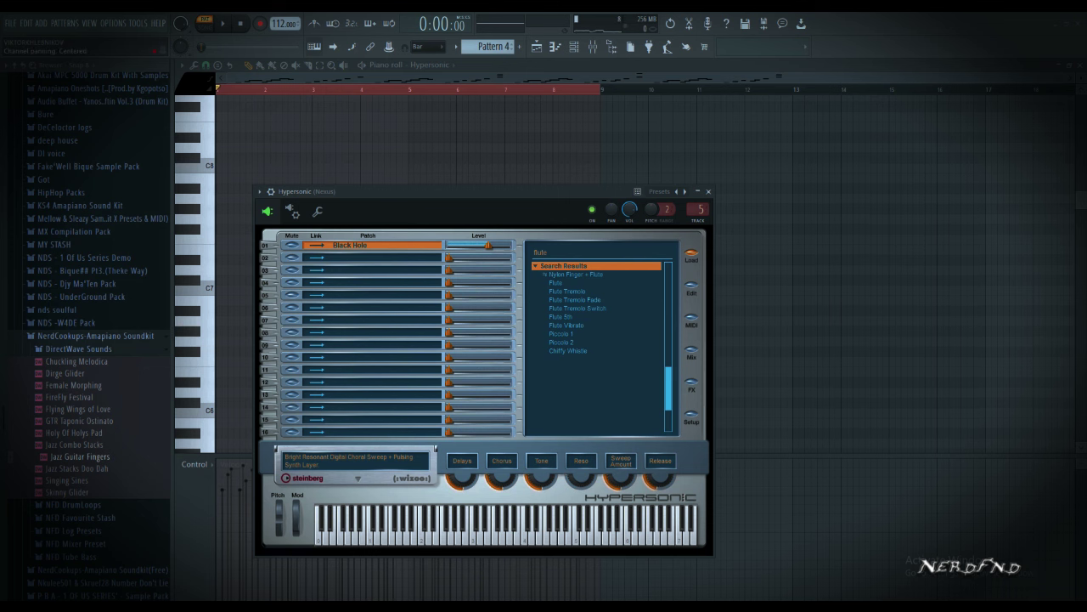
pyautogui.click(567, 326)
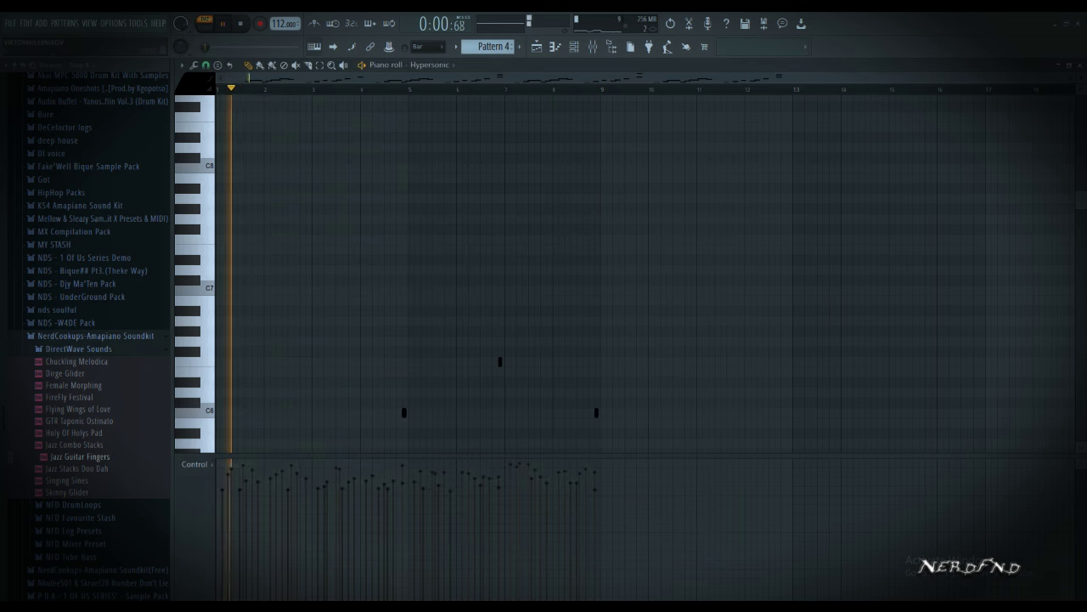
pyautogui.scroll(-5, 380, 189)
pyautogui.scroll(-4, 379, 188)
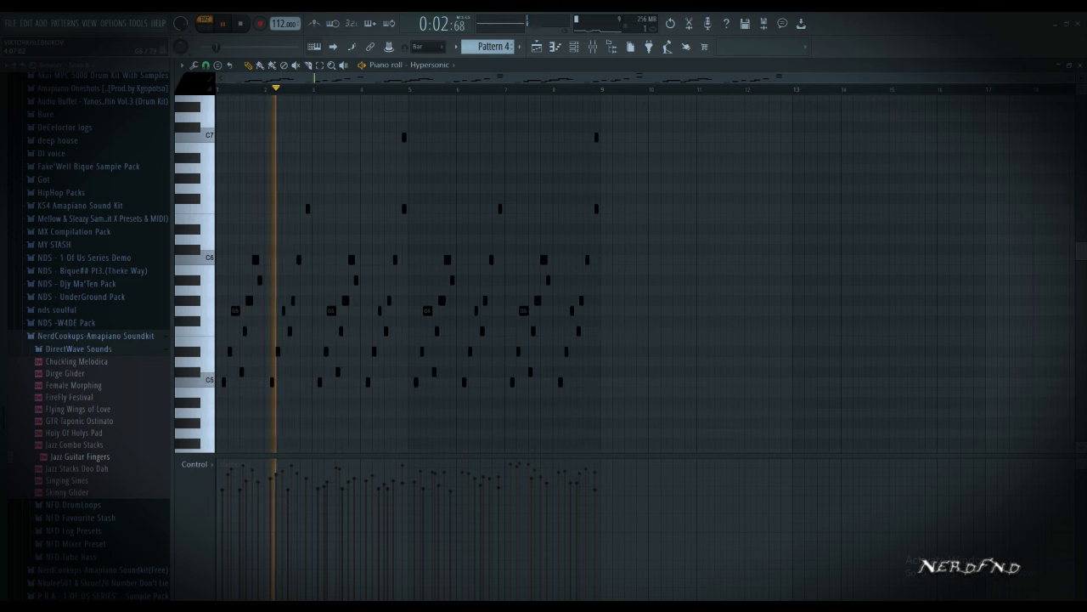
pyautogui.press('F6')
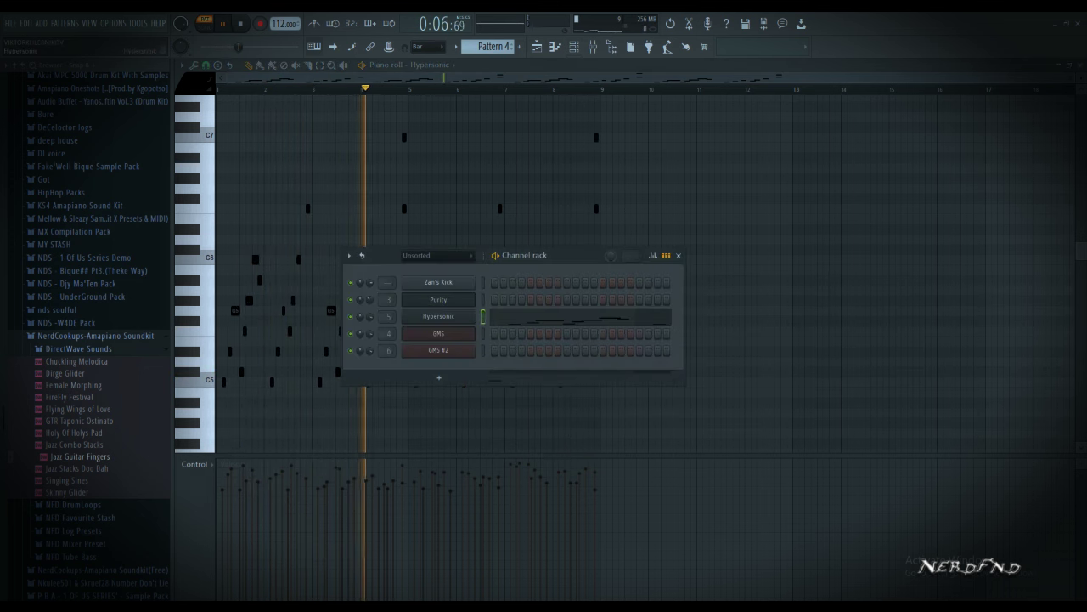
pyautogui.rightClick(472, 314)
pyautogui.moveTo(518, 403)
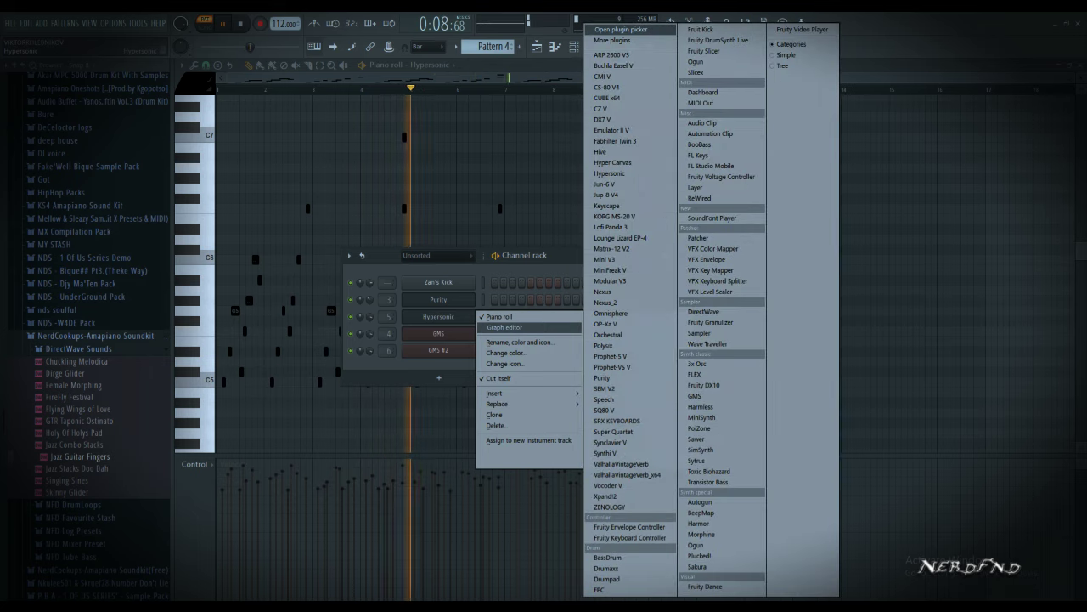
pyautogui.press('Escape')
# Search Hypersonic for flute patches, try Flute, and load Nylon Finger + Flute for the melody while the arrangement plays
pyautogui.press('F5')
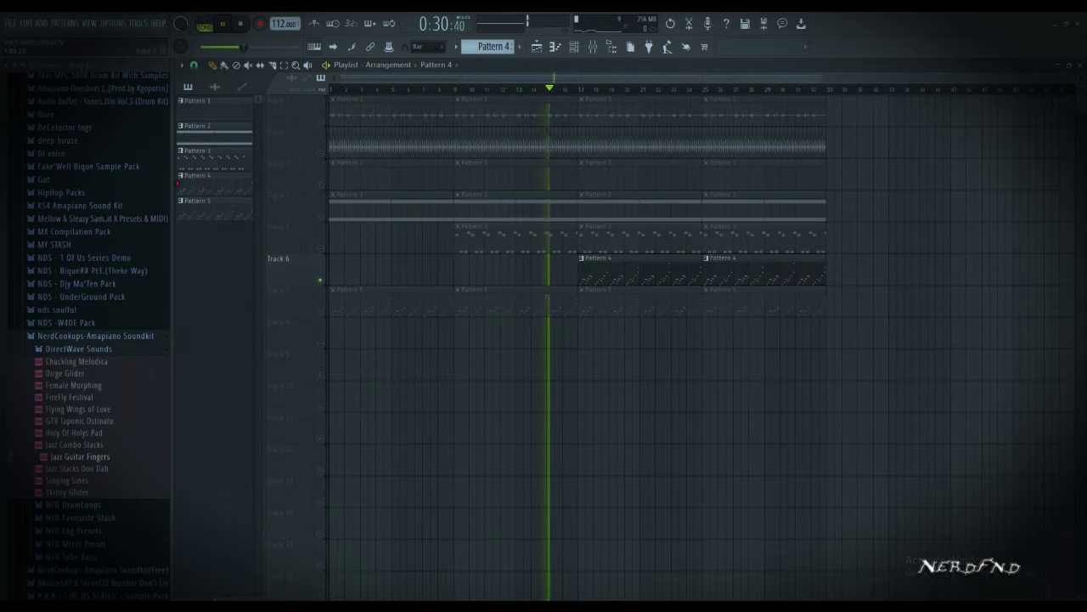
pyautogui.press('F6')
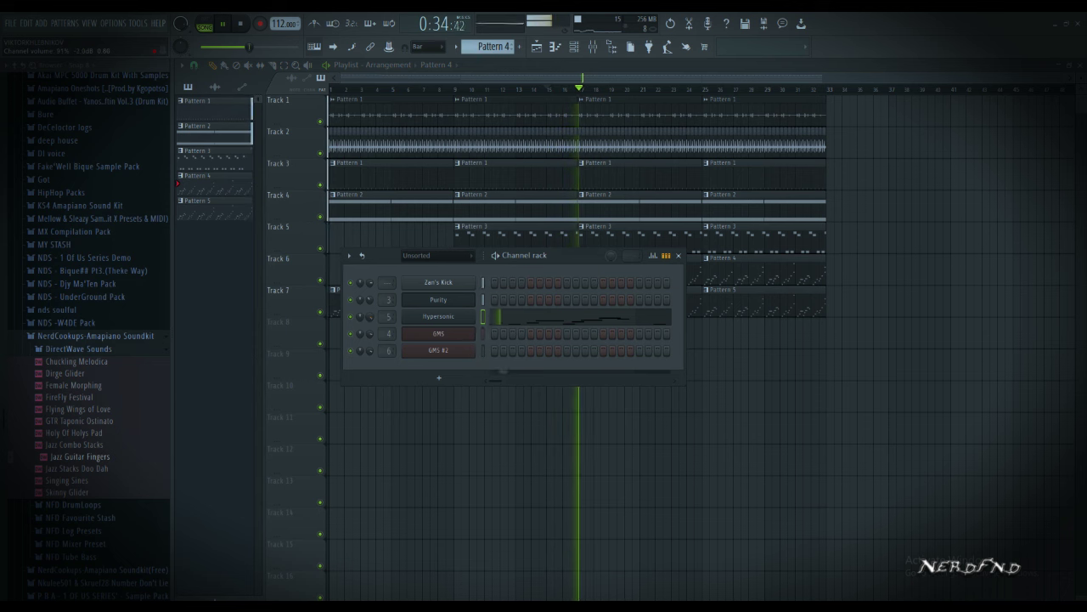
pyautogui.rightClick(473, 314)
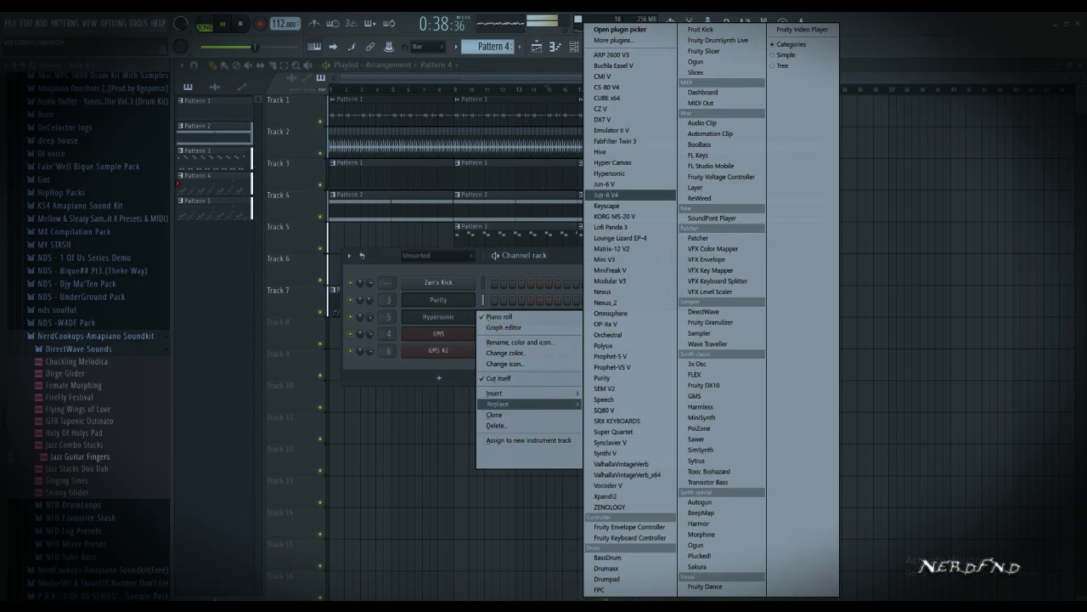
pyautogui.click(609, 172)
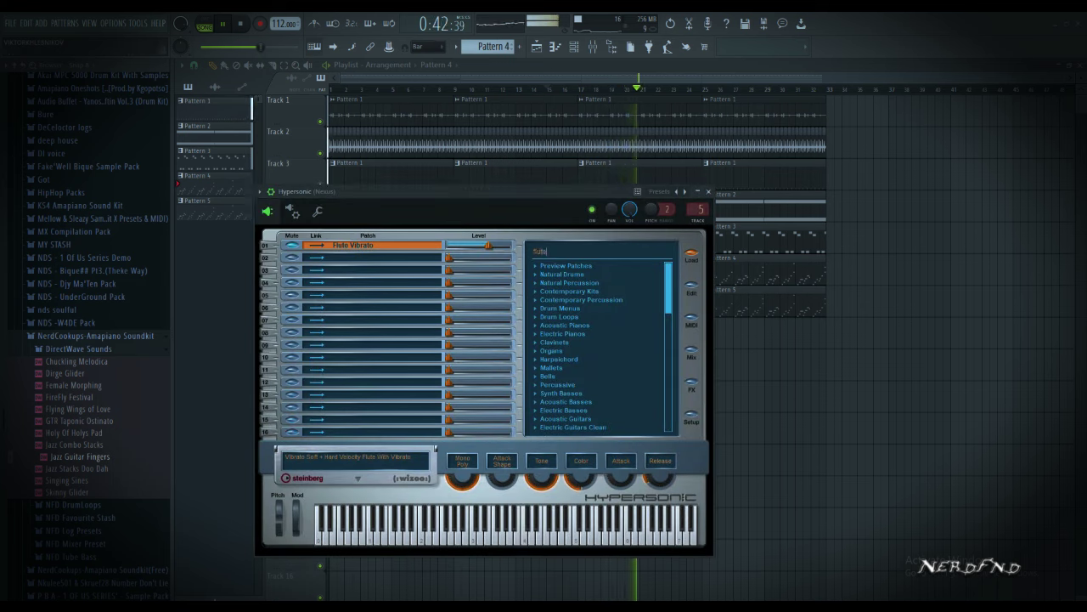
pyautogui.write('flute')
pyautogui.press('Return')
pyautogui.click(556, 283)
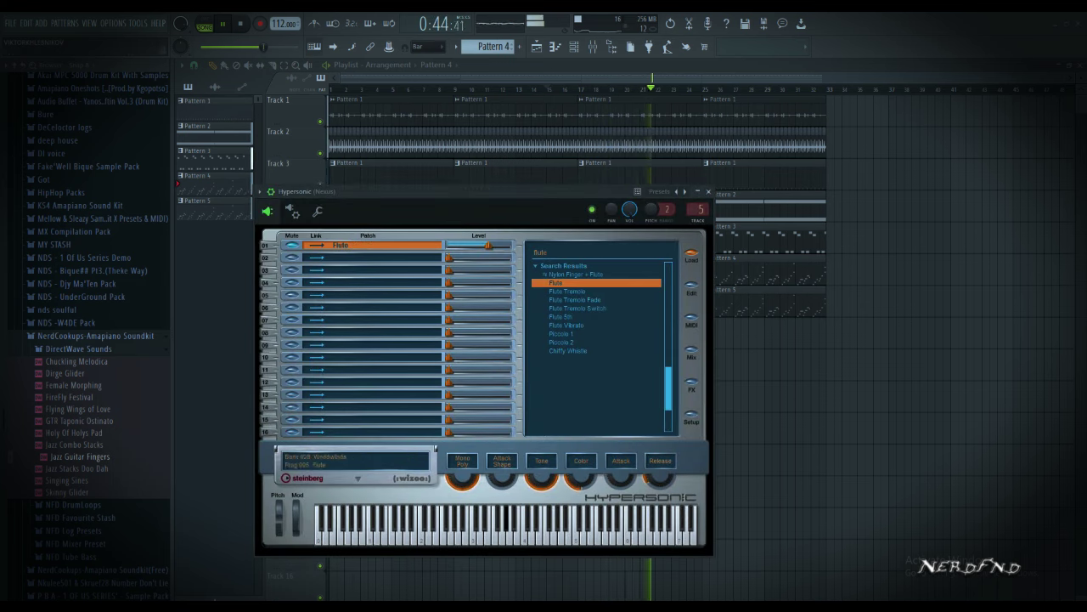
pyautogui.click(576, 274)
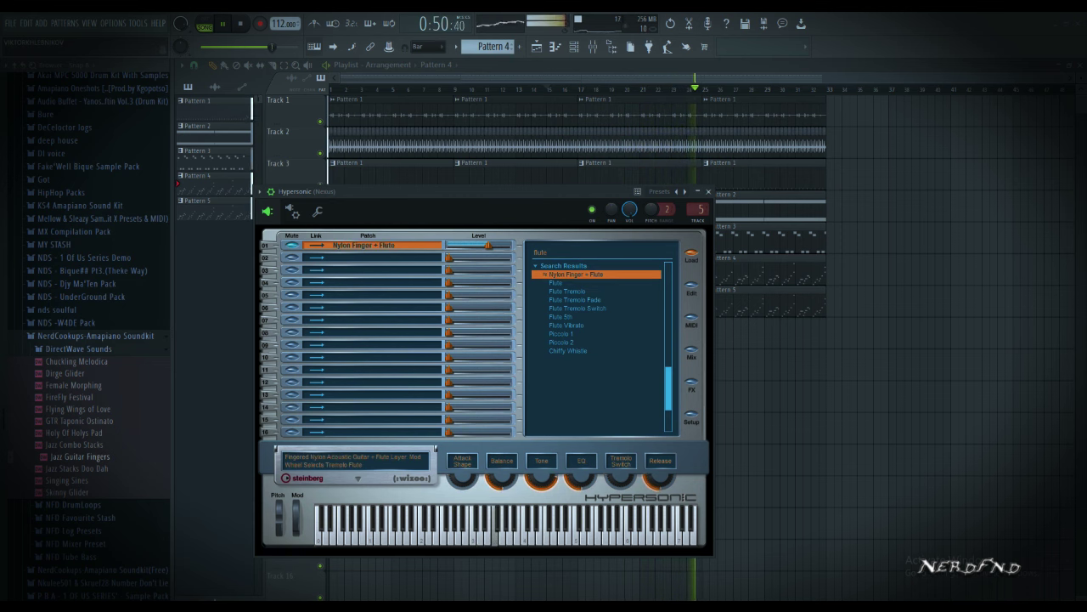
pyautogui.click(708, 193)
pyautogui.click(679, 256)
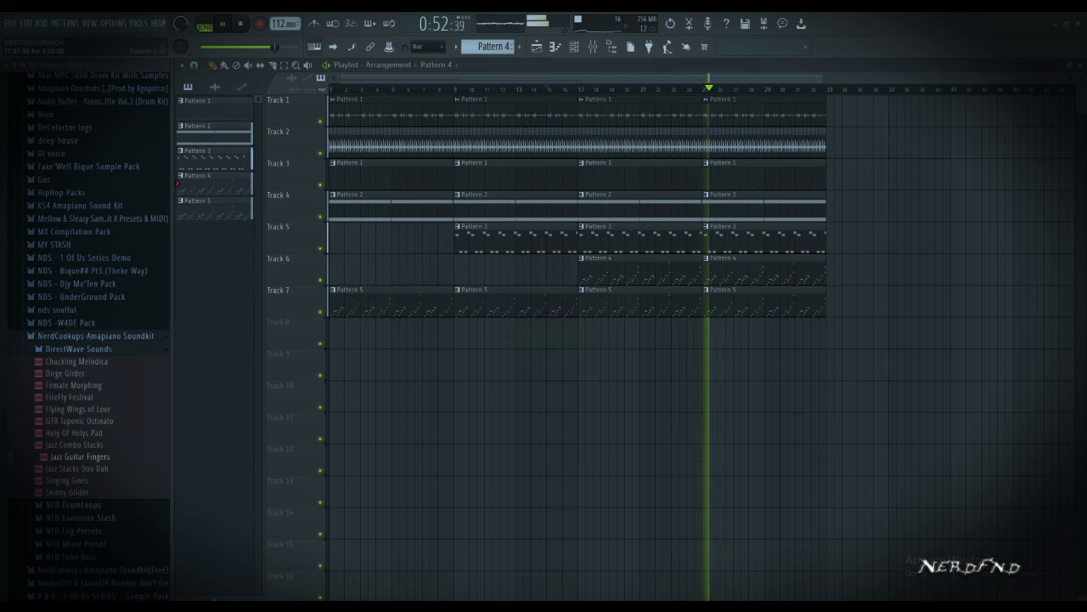
pyautogui.press('space')
pyautogui.press('space')
pyautogui.click(680, 334)
pyautogui.rightClick(680, 334)
pyautogui.press('space')
pyautogui.press('space')
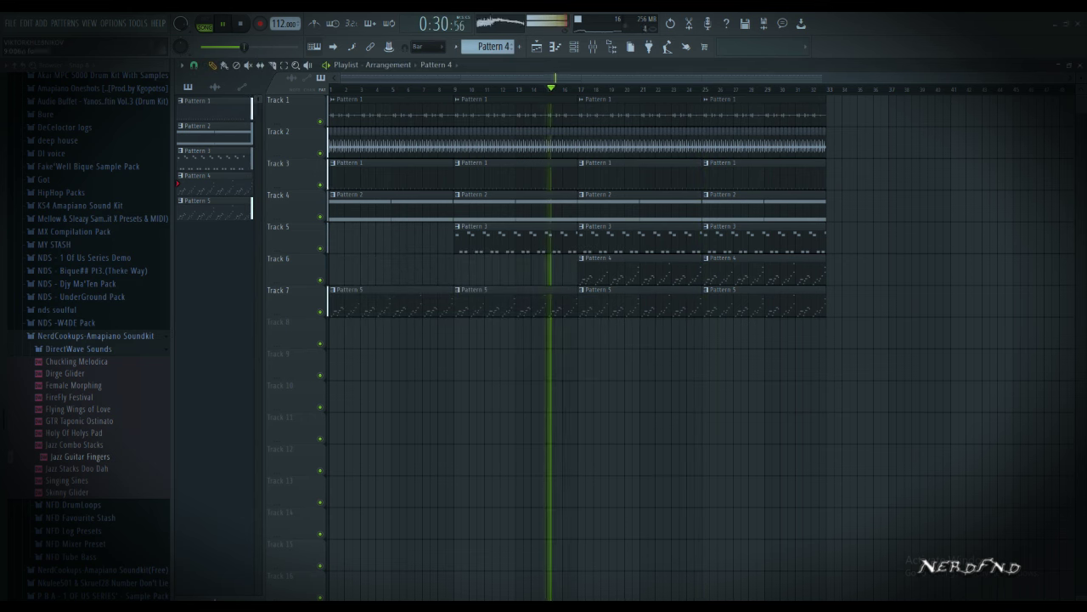
# Create Pattern 6 and place its clips on Track 8 at bars 17 and 25
pyautogui.press('F4')
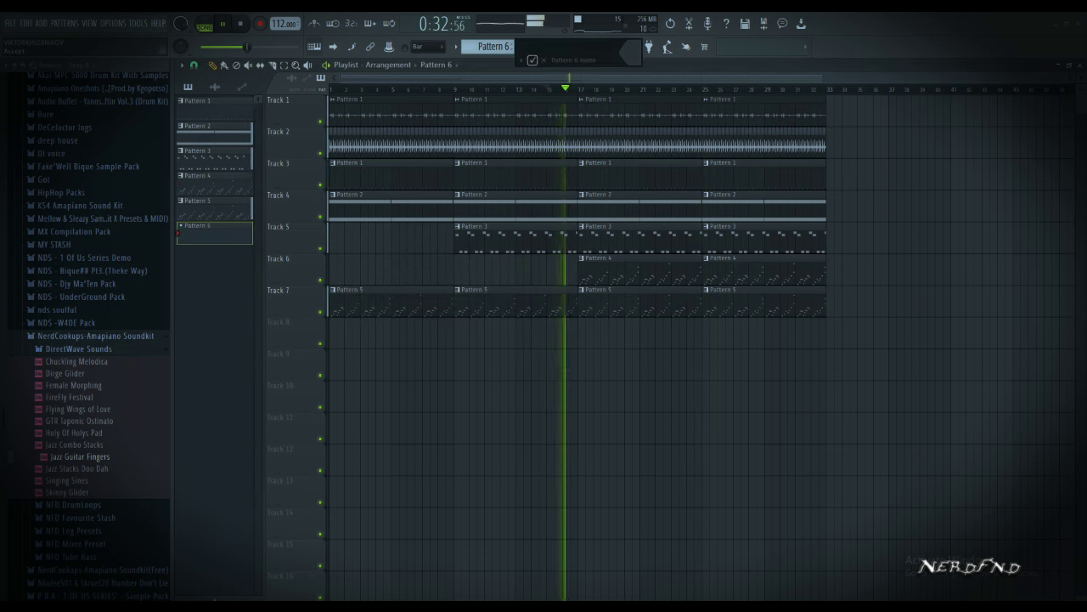
pyautogui.press('Return')
pyautogui.press('space')
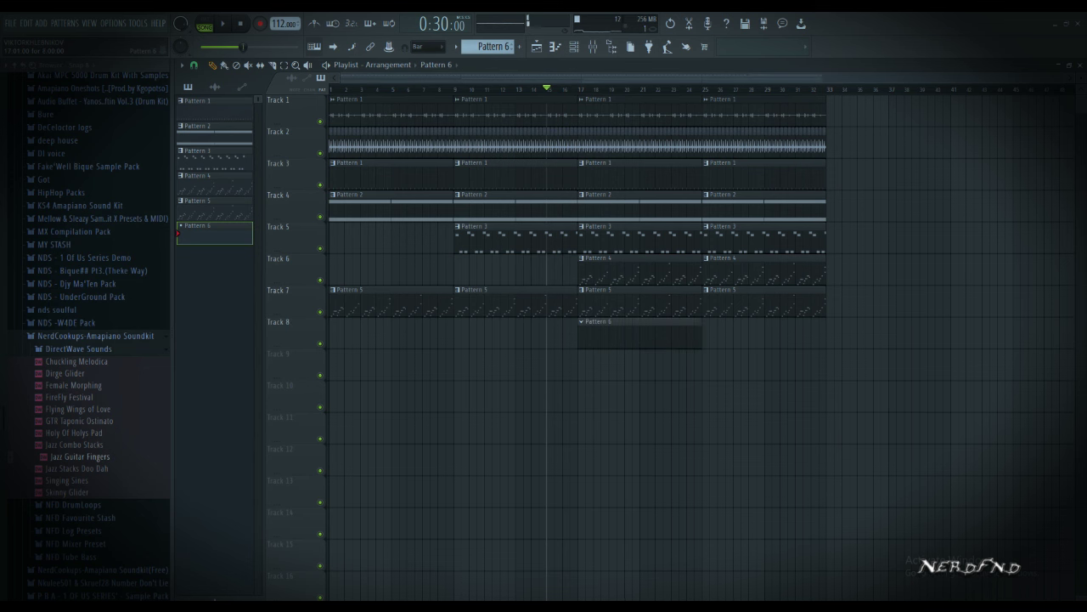
pyautogui.click(710, 334)
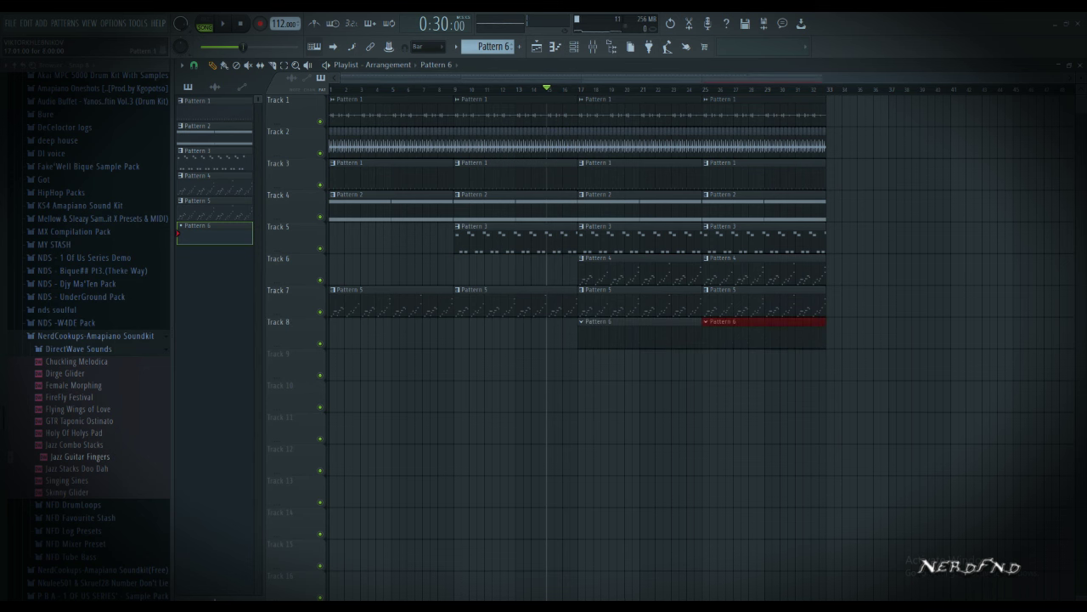
# Add a Fruity DX10 channel and load its Clover log preset
pyautogui.press('F6')
pyautogui.click(438, 377)
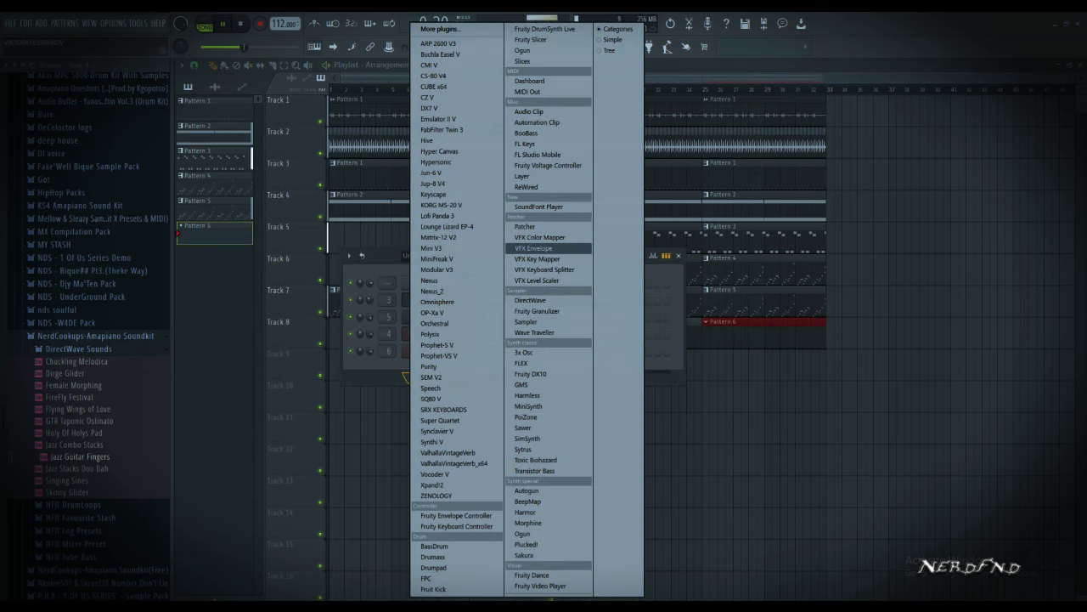
pyautogui.click(531, 373)
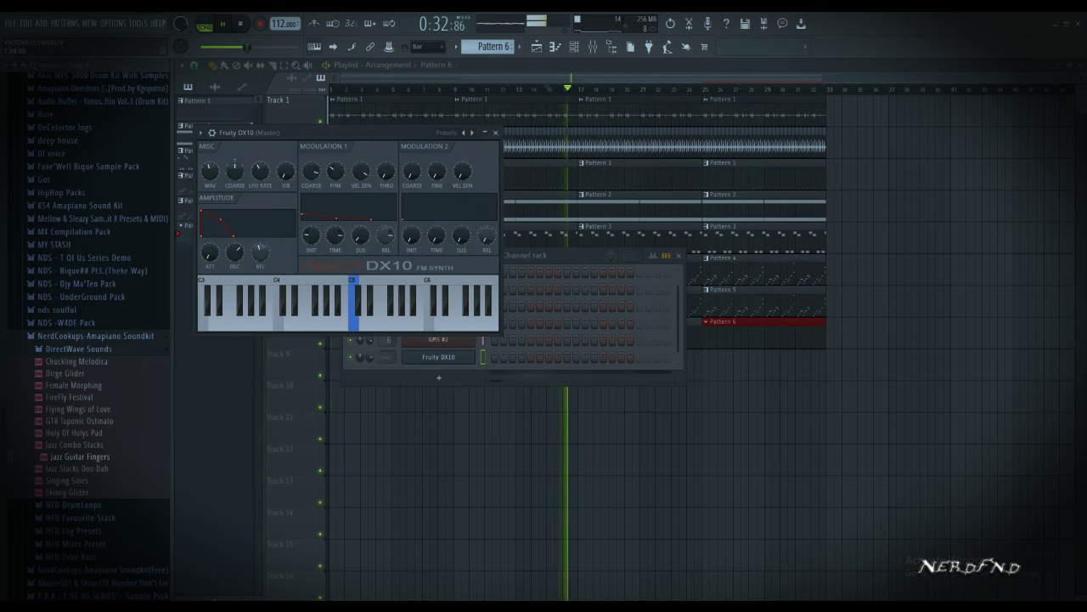
pyautogui.click(447, 133)
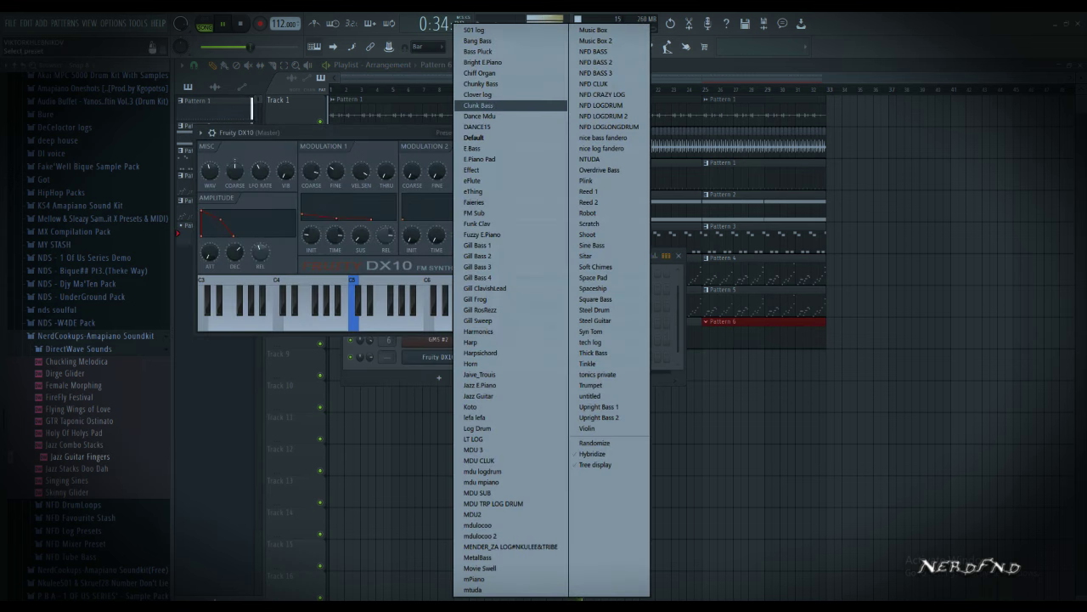
pyautogui.click(480, 95)
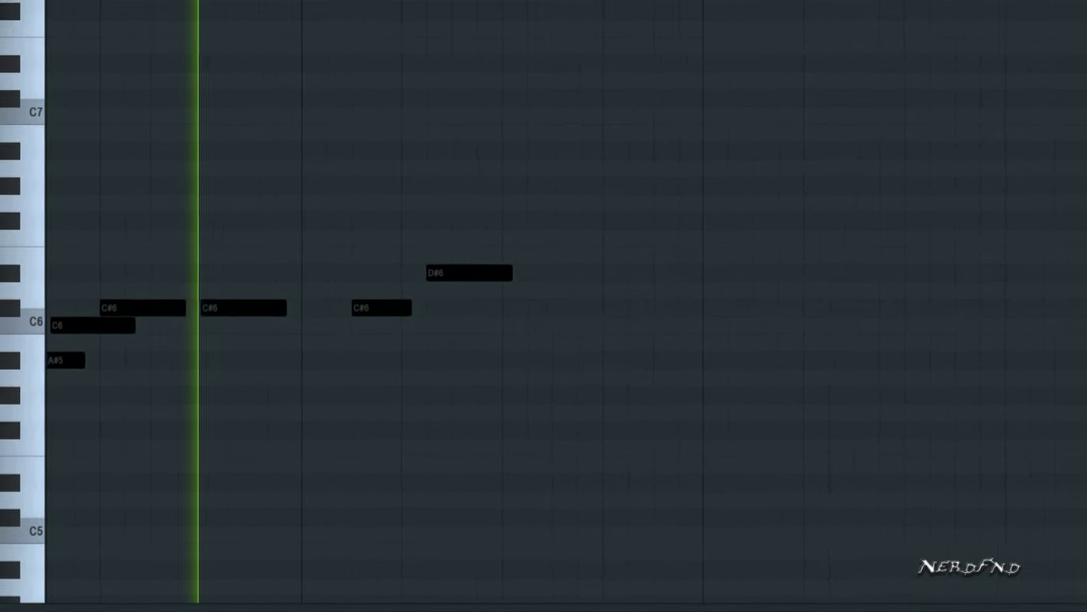
# Add two F6 notes at the end of the two-bar log phrase and shorten the D#6 before them
pyautogui.press('space')
pyautogui.moveTo(478, 247); pyautogui.dragTo(452, 246)
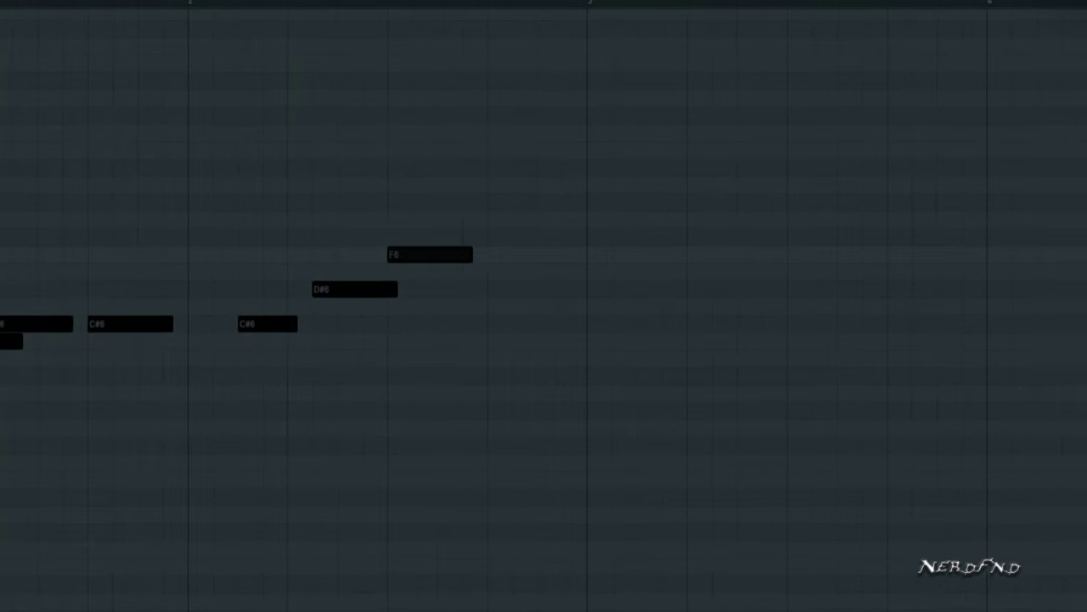
pyautogui.moveTo(339, 297); pyautogui.dragTo(313, 297)
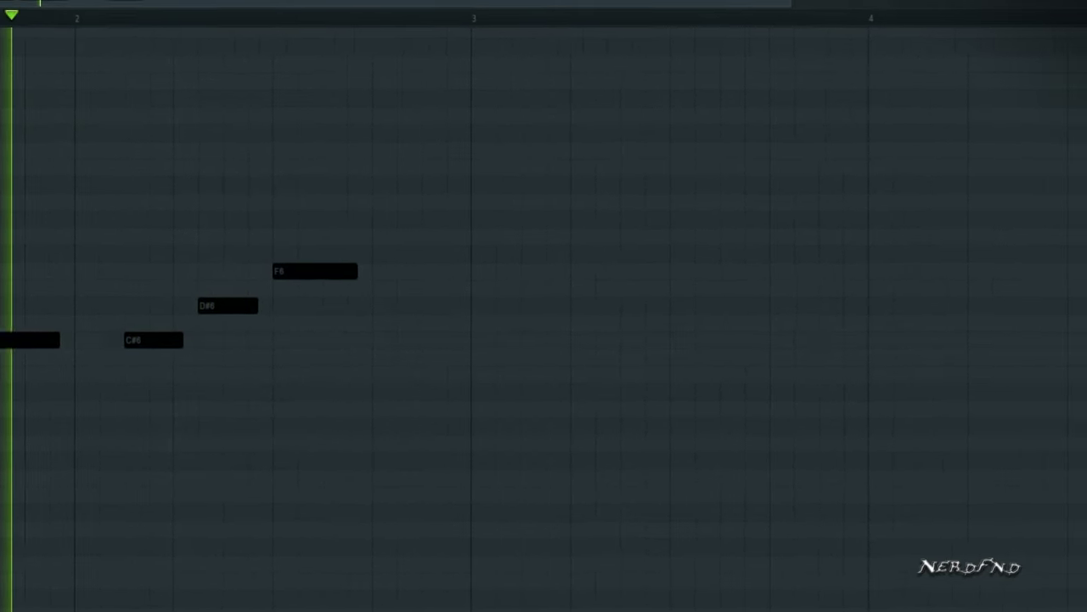
pyautogui.click(437, 263)
# Duplicate the two-bar phrase to bars 3 and 4 and delete the copy's opening D#6 and A#5 notes
pyautogui.hotkey('ctrl', 'b')
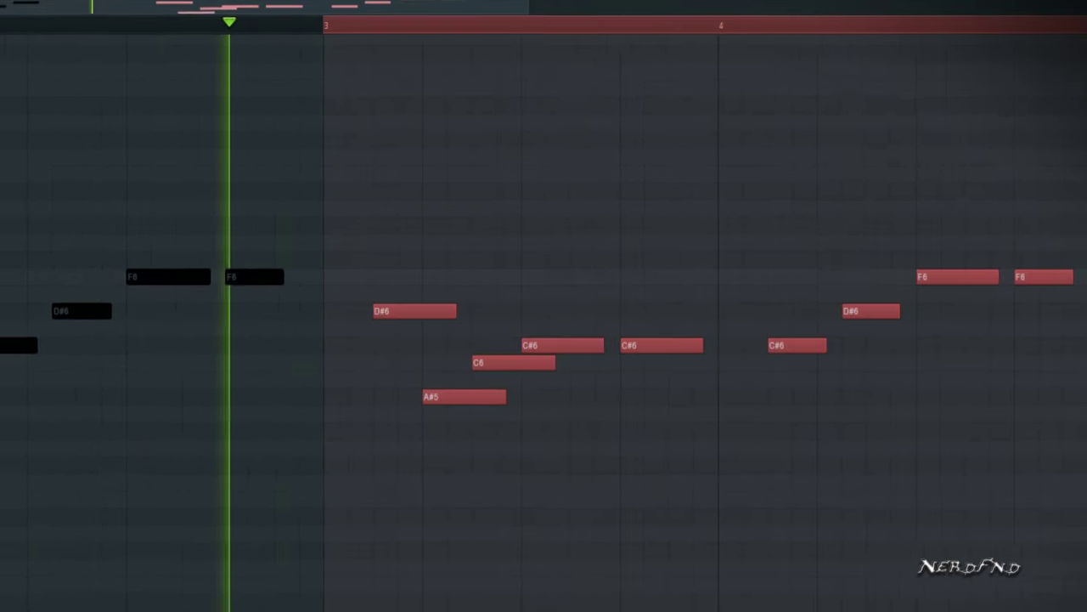
pyautogui.rightClick(504, 314)
pyautogui.rightClick(553, 399)
pyautogui.press('space')
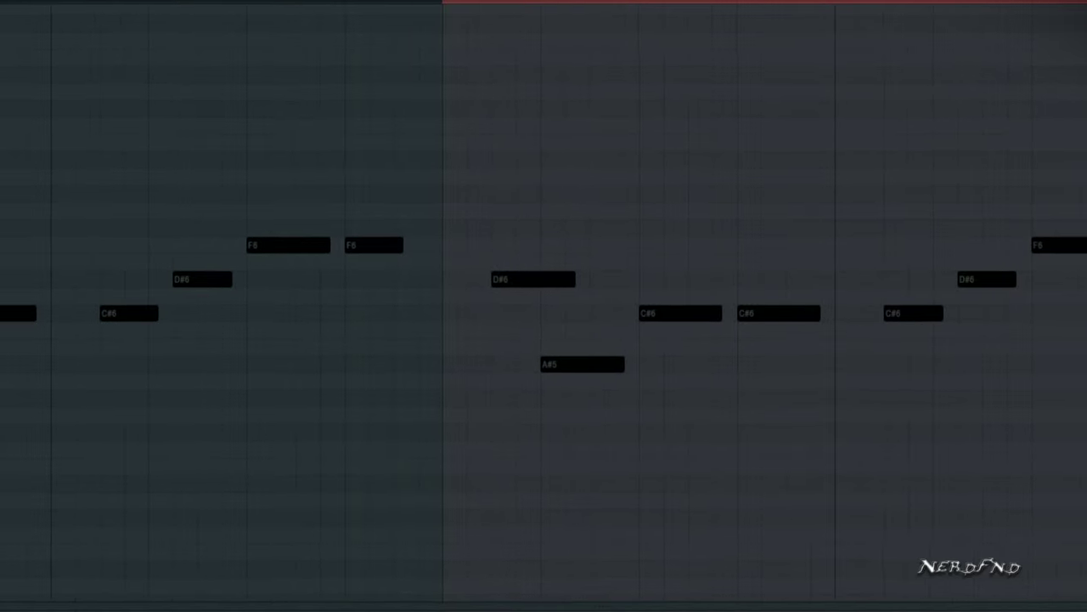
pyautogui.rightClick(472, 295)
pyautogui.rightClick(521, 381)
pyautogui.scroll(-3, 544, 306)
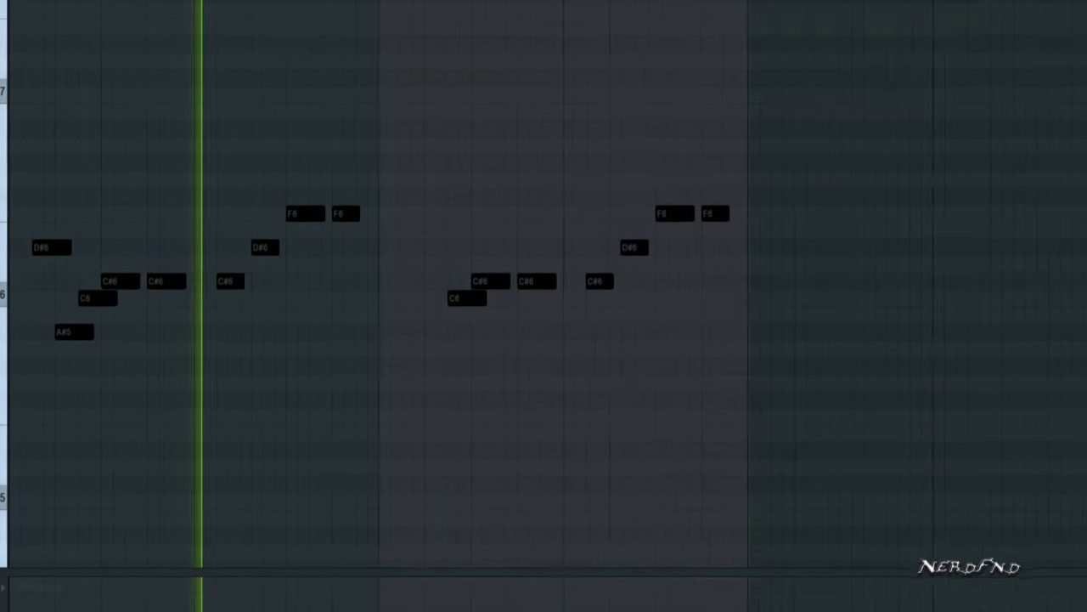
# Adjust the velocities of all the log phrase's notes with Scale levels
pyautogui.hotkey('ctrl', 'd')
pyautogui.hotkey('alt', 'x')
pyautogui.press('space')
pyautogui.press('space')
pyautogui.moveTo(657, 350); pyautogui.dragTo(657, 276)
pyautogui.press('Return')
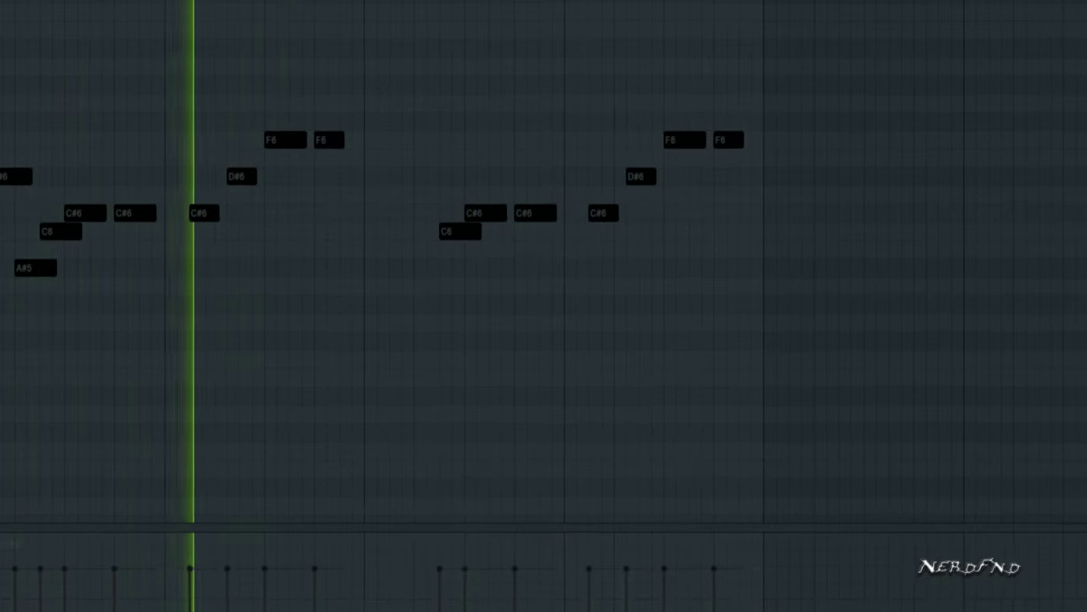
# Transpose the whole log phrase down two octaves
pyautogui.hotkey('ctrl', 'Down')
pyautogui.hotkey('ctrl', 'Down')
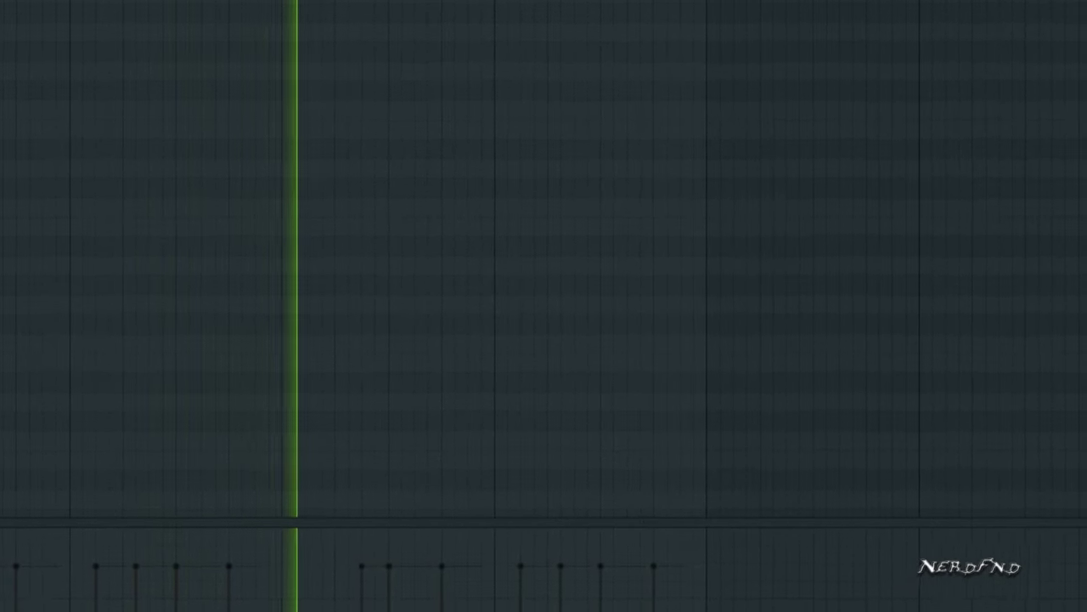
pyautogui.scroll(-5, 543, 264)
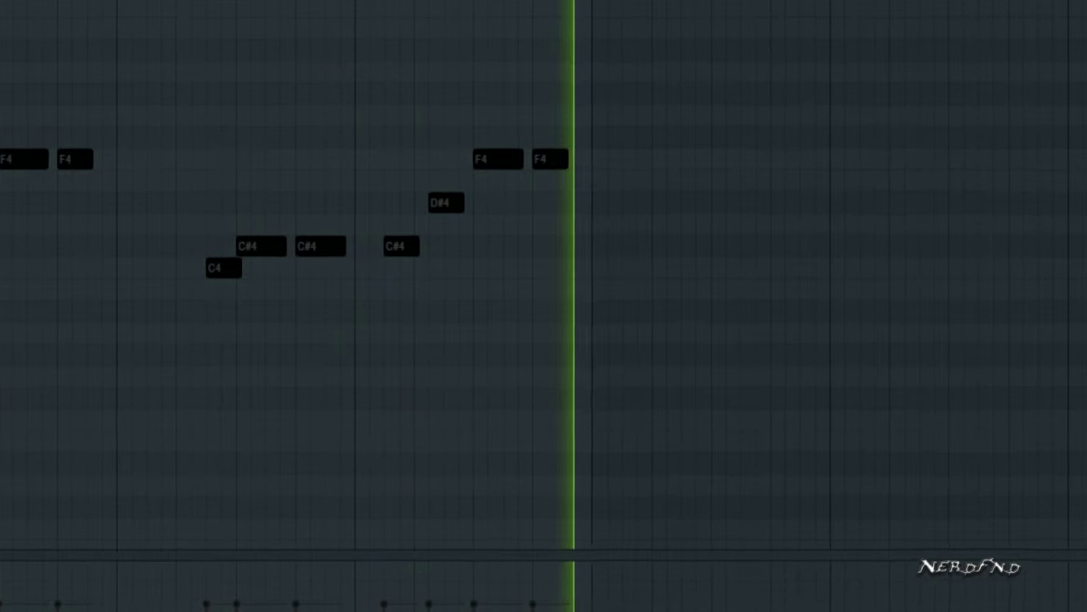
# Duplicate the four-bar phrase to bars 5–8, delete the copy's opening D#4, raise its A#3 to A#4 and add G4 before it
pyautogui.hotkey('ctrl', 'b')
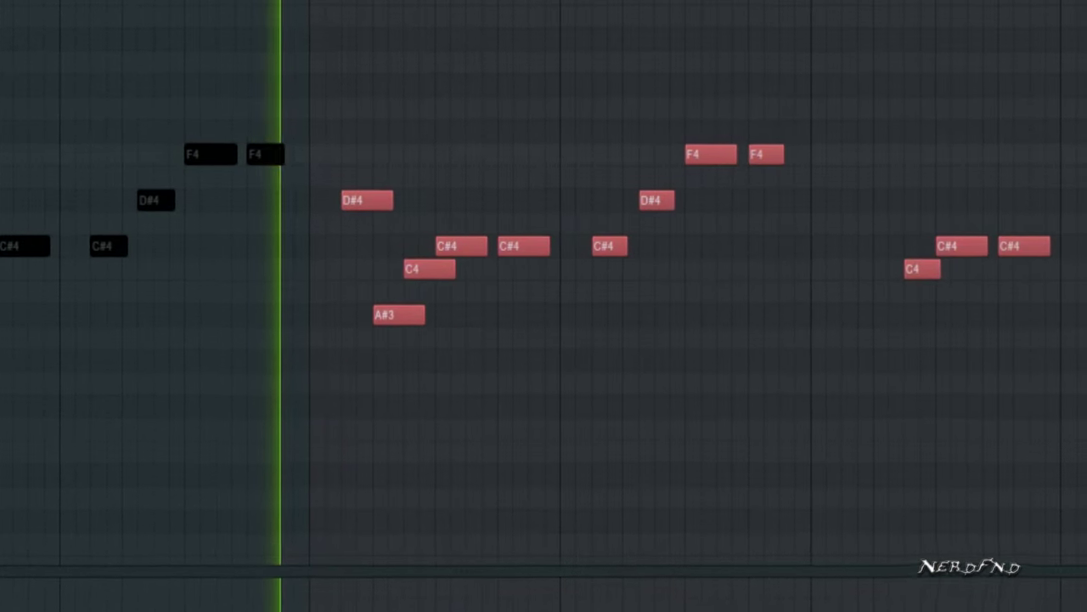
pyautogui.rightClick(337, 199)
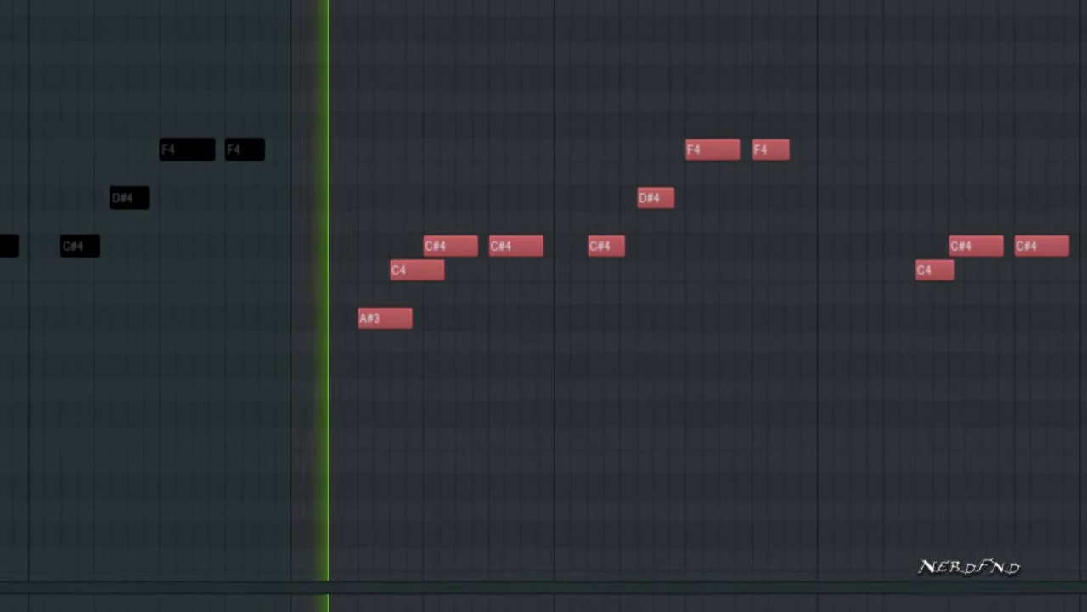
pyautogui.moveTo(371, 308); pyautogui.dragTo(370, 374)
pyautogui.hotkey('ctrl', 'Up')
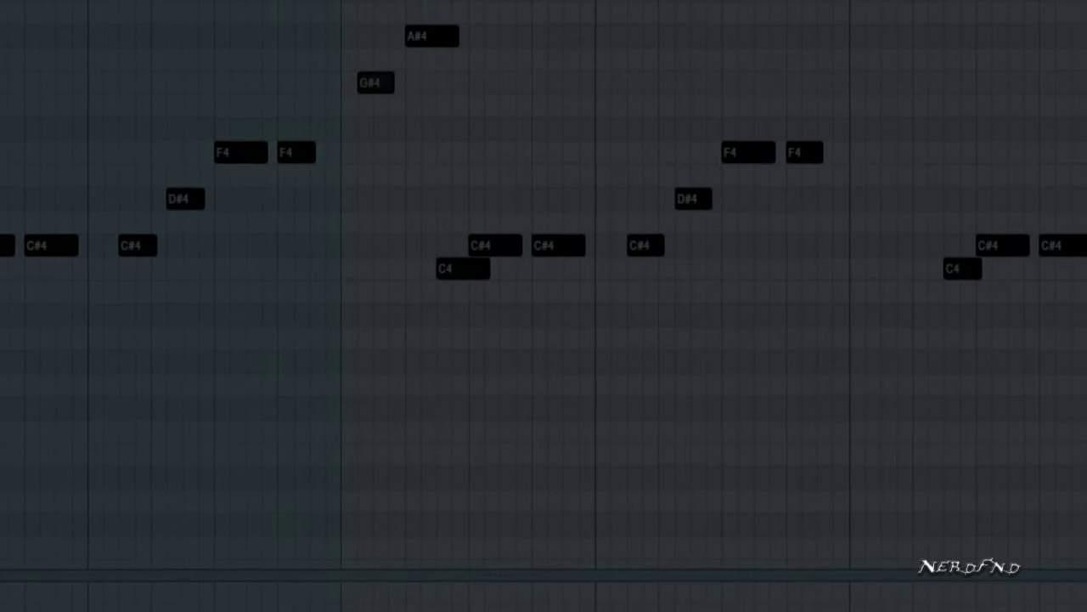
pyautogui.moveTo(361, 79); pyautogui.dragTo(377, 103)
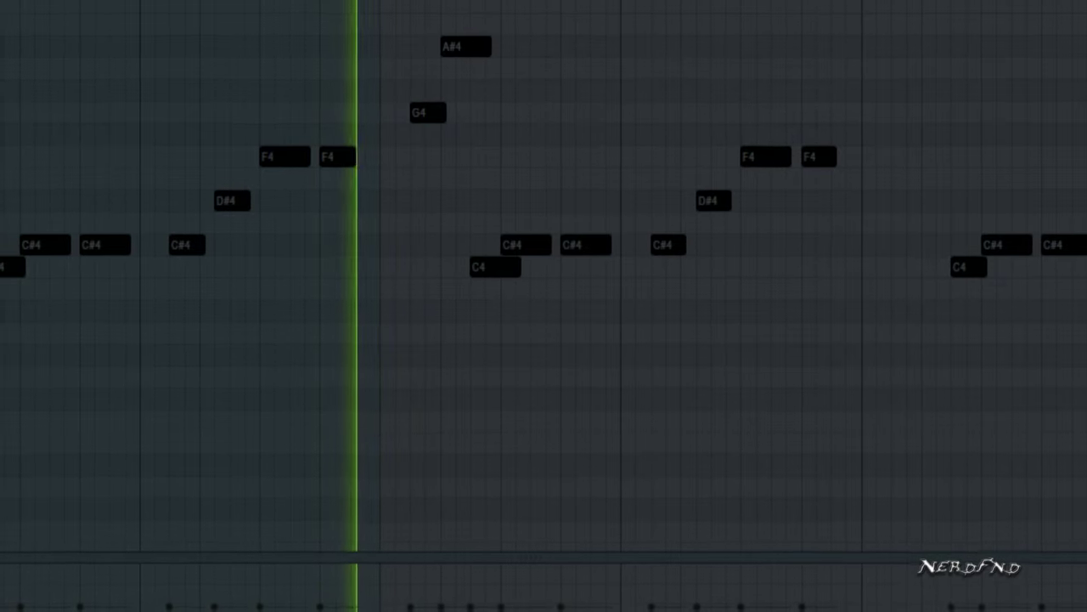
pyautogui.moveTo(463, 45); pyautogui.dragTo(463, 67)
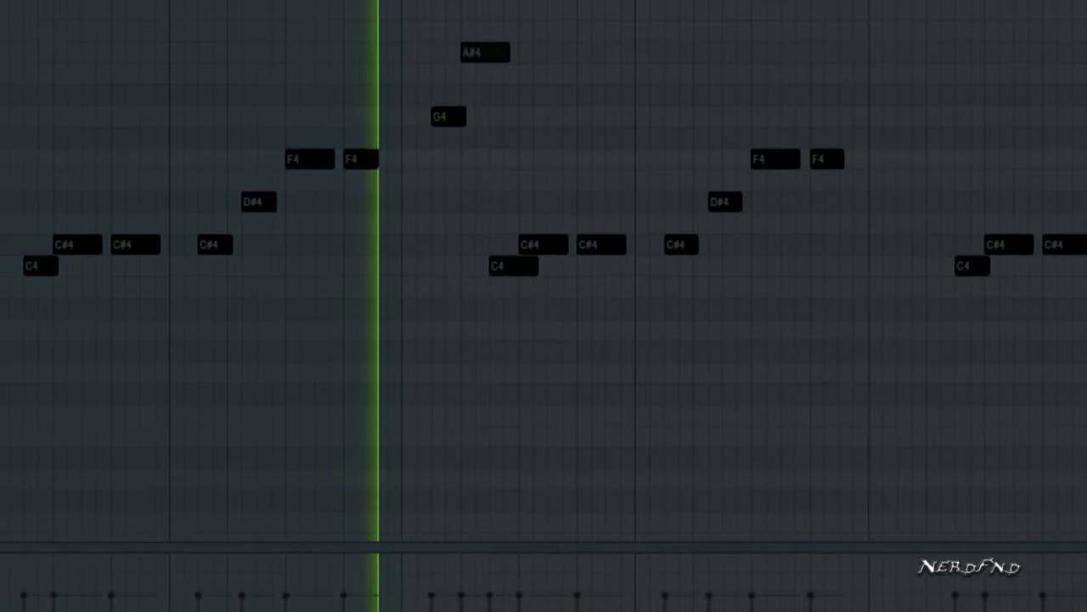
pyautogui.press('space')
pyautogui.moveTo(509, 56); pyautogui.dragTo(509, 97)
pyautogui.press('space')
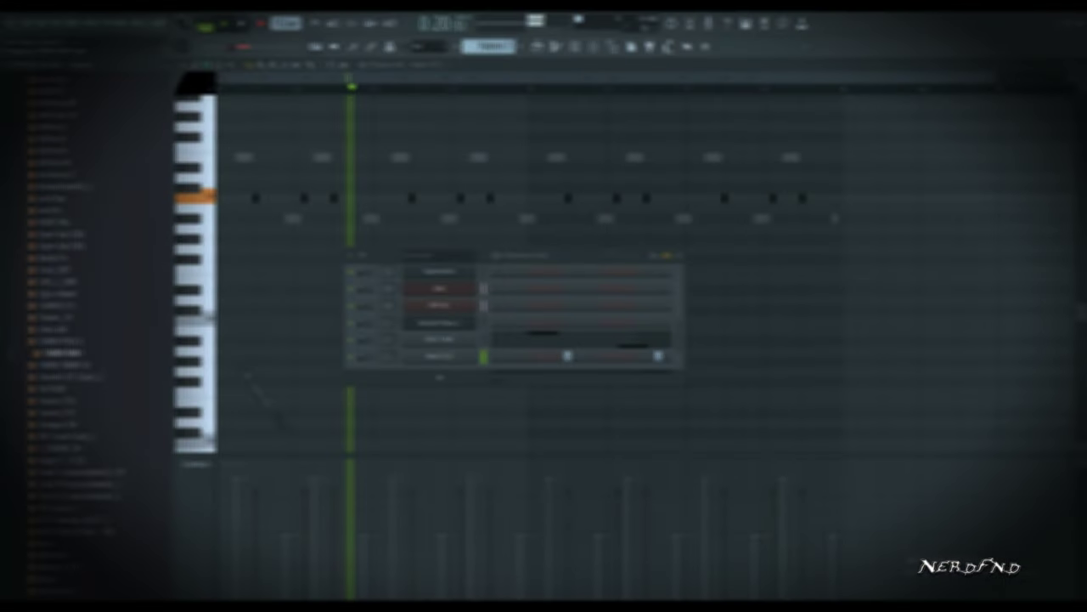
# Add the SIMBA RIM I sample as a channel in Pattern 7 and program hits on steps 7, 10 and 15
pyautogui.moveTo(393, 397); pyautogui.dragTo(408, 379)
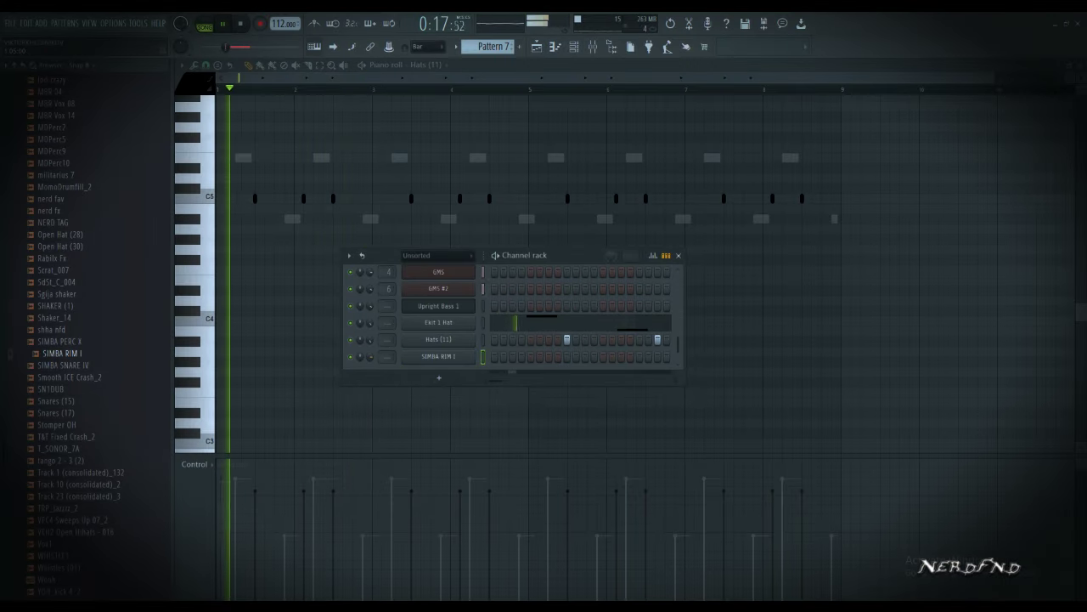
pyautogui.click(549, 357)
pyautogui.click(586, 357)
pyautogui.click(594, 357)
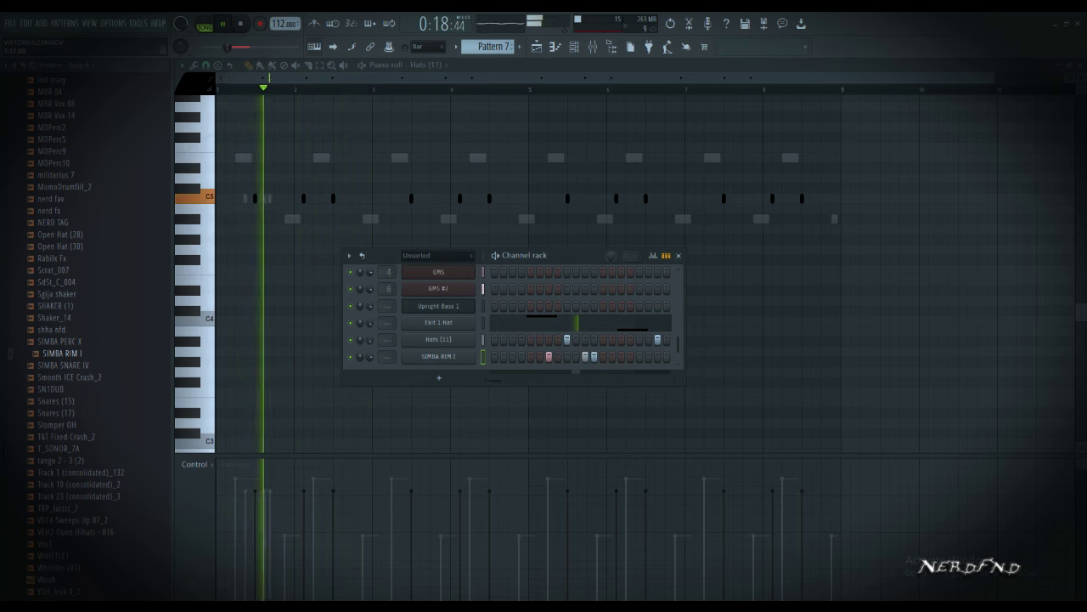
pyautogui.rightClick(585, 357)
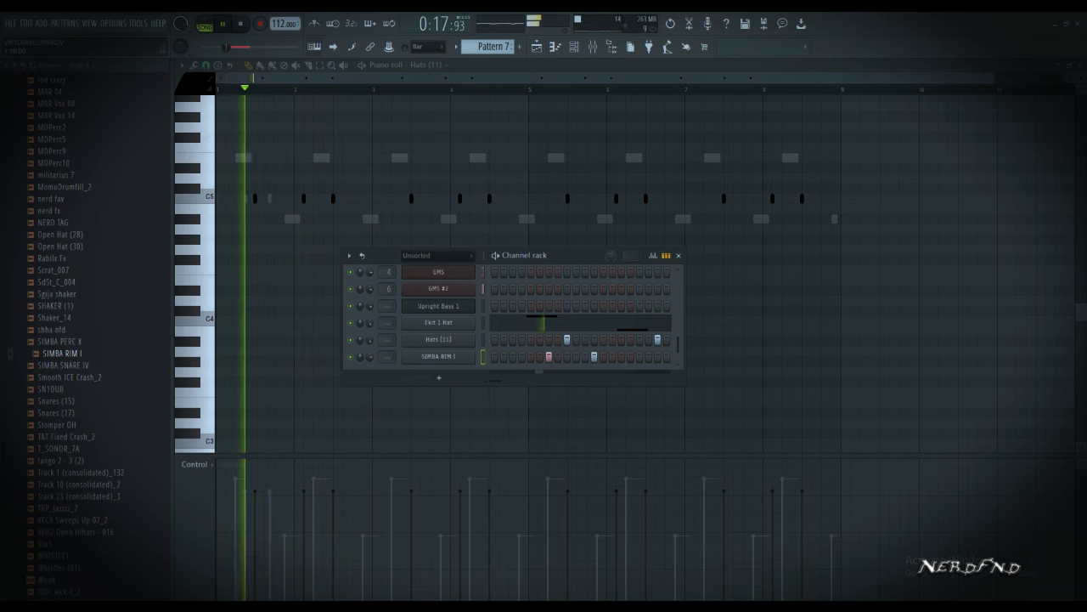
pyautogui.click(576, 357)
pyautogui.rightClick(594, 357)
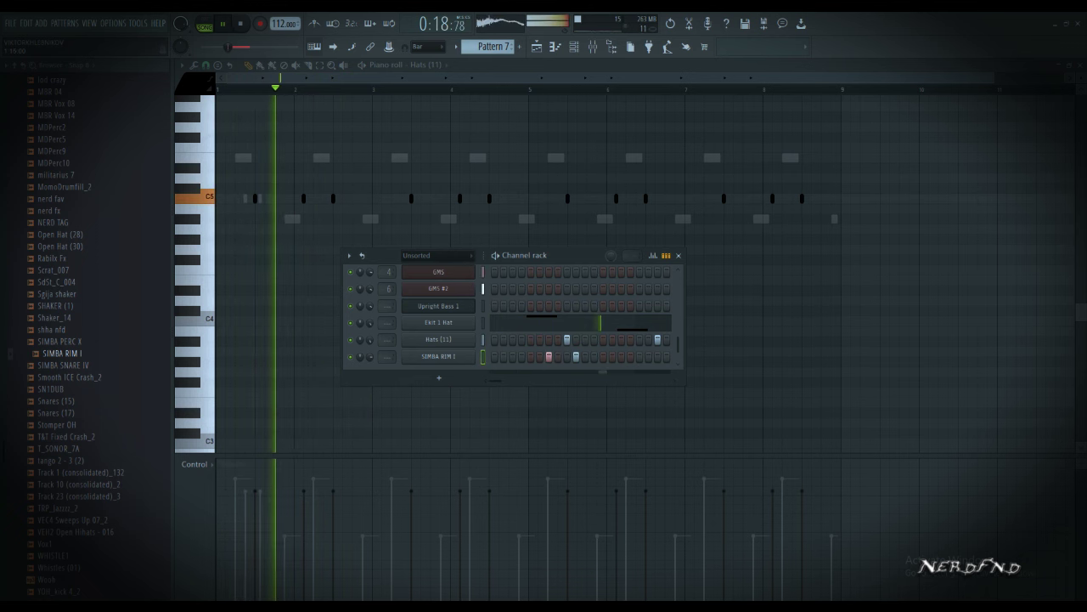
pyautogui.click(621, 357)
# Repeat the one-bar SIMBA RIM I rhythm bar by bar through bar 8 in its piano roll
pyautogui.rightClick(438, 356)
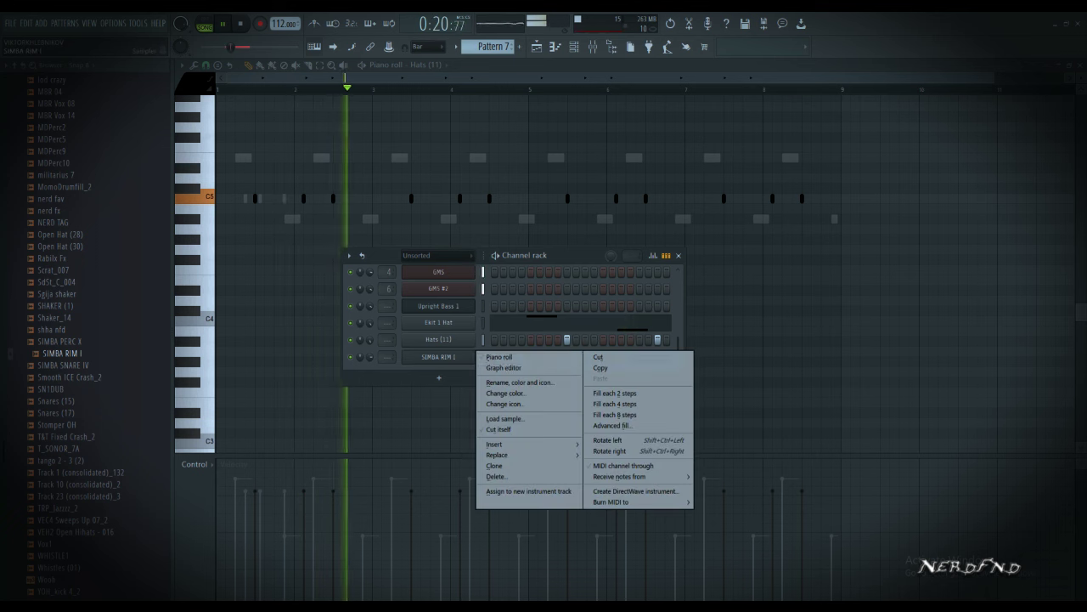
pyautogui.click(501, 356)
pyautogui.moveTo(293, 182); pyautogui.dragTo(220, 229)
pyautogui.hotkey('ctrl', 'b')
pyautogui.hotkey('ctrl', 'b')
pyautogui.hotkey('ctrl', 'b')
pyautogui.hotkey('ctrl', 'b')
pyautogui.hotkey('ctrl', 'b')
pyautogui.hotkey('ctrl', 'b')
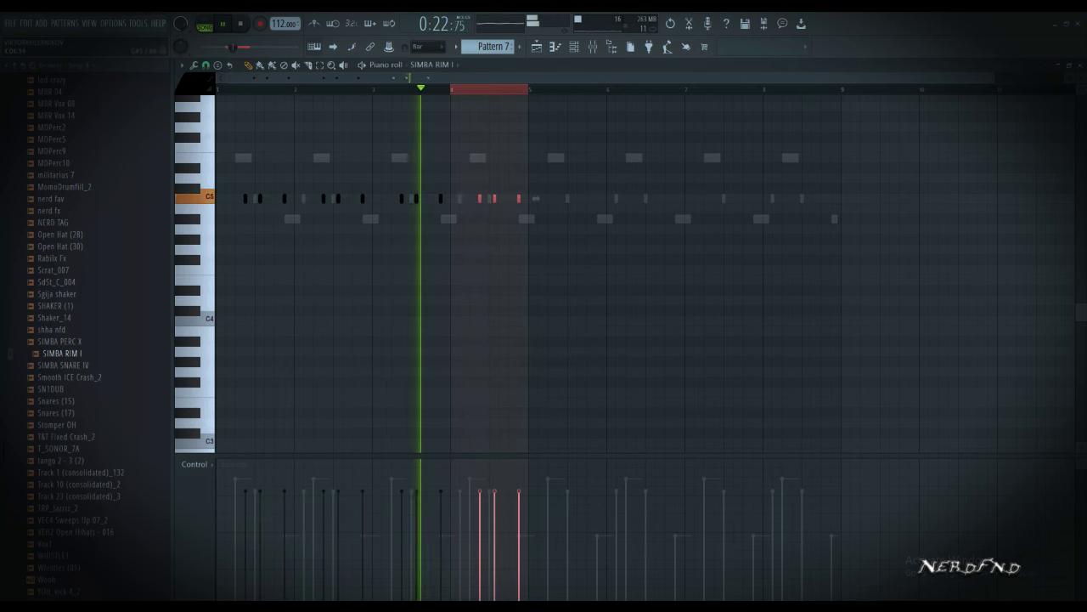
pyautogui.hotkey('ctrl', 'b')
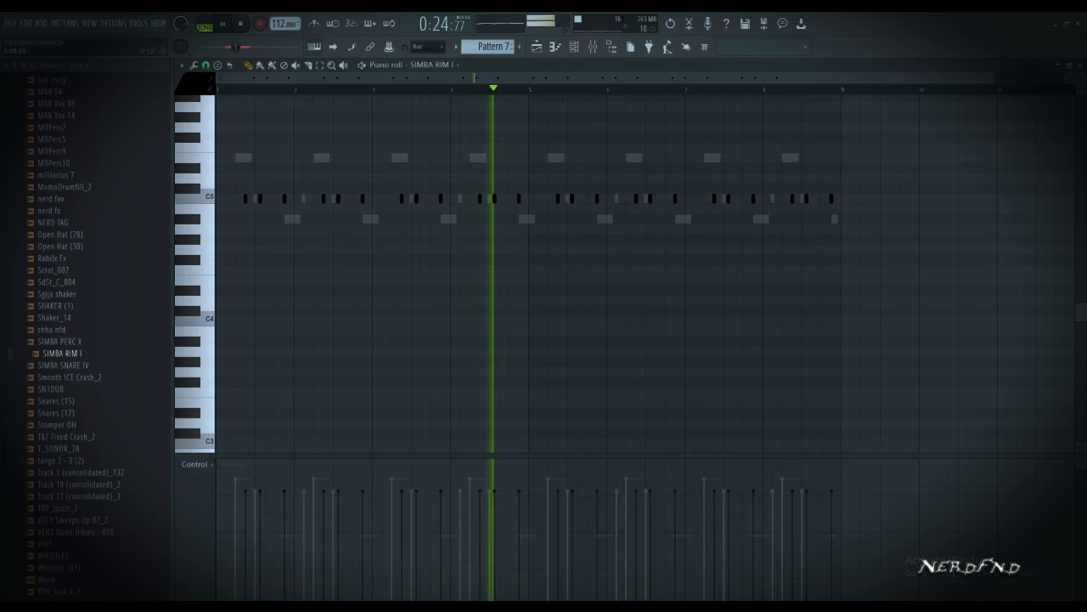
# Add the Stomper OH sample as a new channel and open its piano roll
pyautogui.click(574, 47)
pyautogui.scroll(-3, 58, 294)
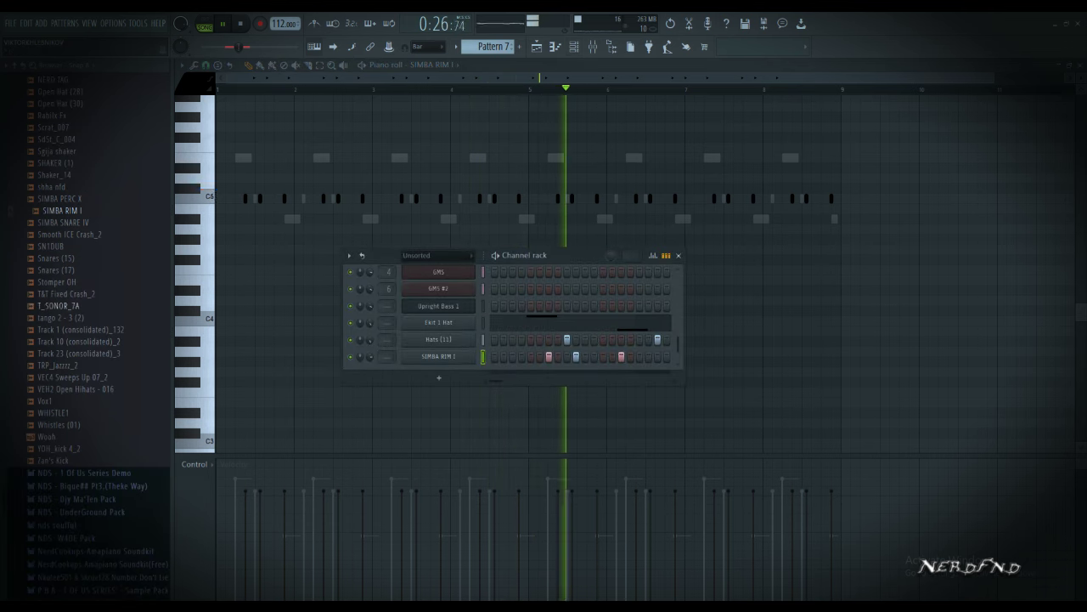
pyautogui.click(62, 282)
pyautogui.moveTo(62, 283); pyautogui.dragTo(446, 389)
pyautogui.rightClick(472, 352)
pyautogui.click(500, 357)
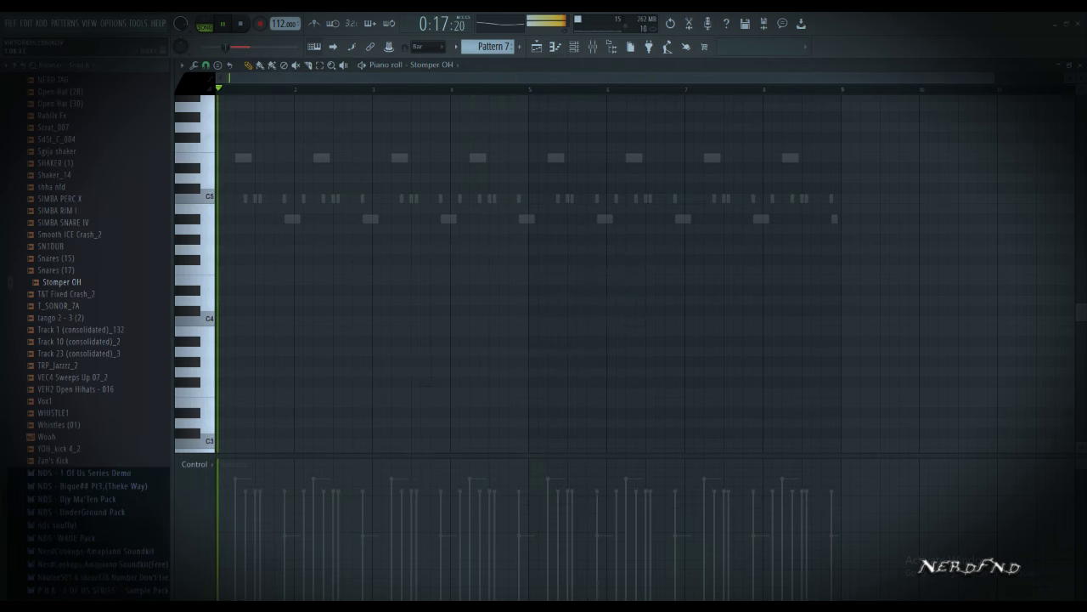
# Place a short G4 Stomper OH note near the end of bar 1 and repeat it every two bars through bar 8
pyautogui.click(323, 249)
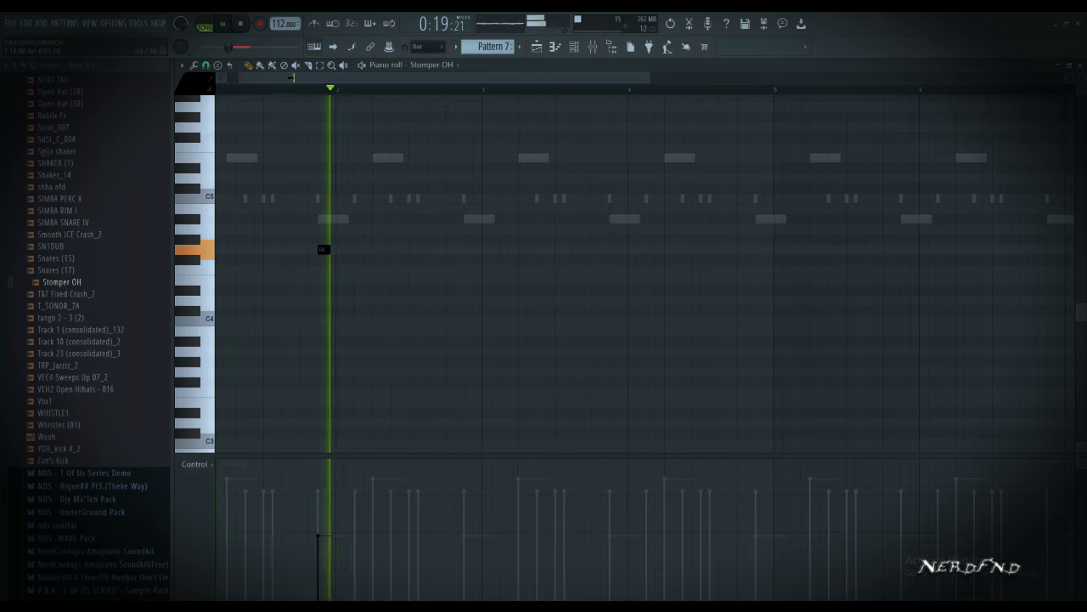
pyautogui.hotkey('ctrl', 'a')
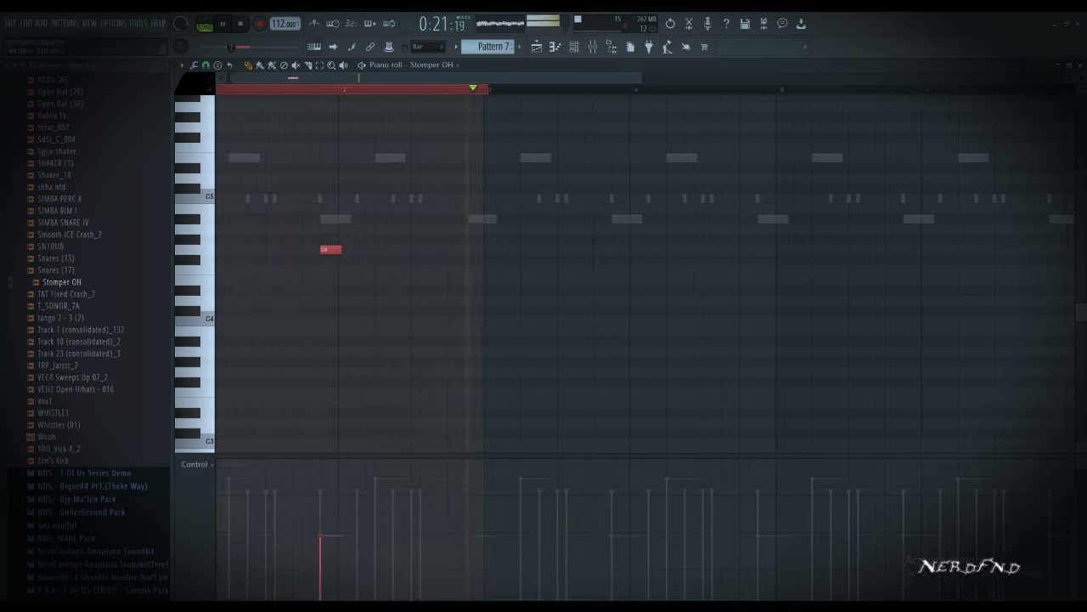
pyautogui.hotkey('ctrl', 'b')
pyautogui.hotkey('ctrl', 'b')
pyautogui.hotkey('ctrl', 'b')
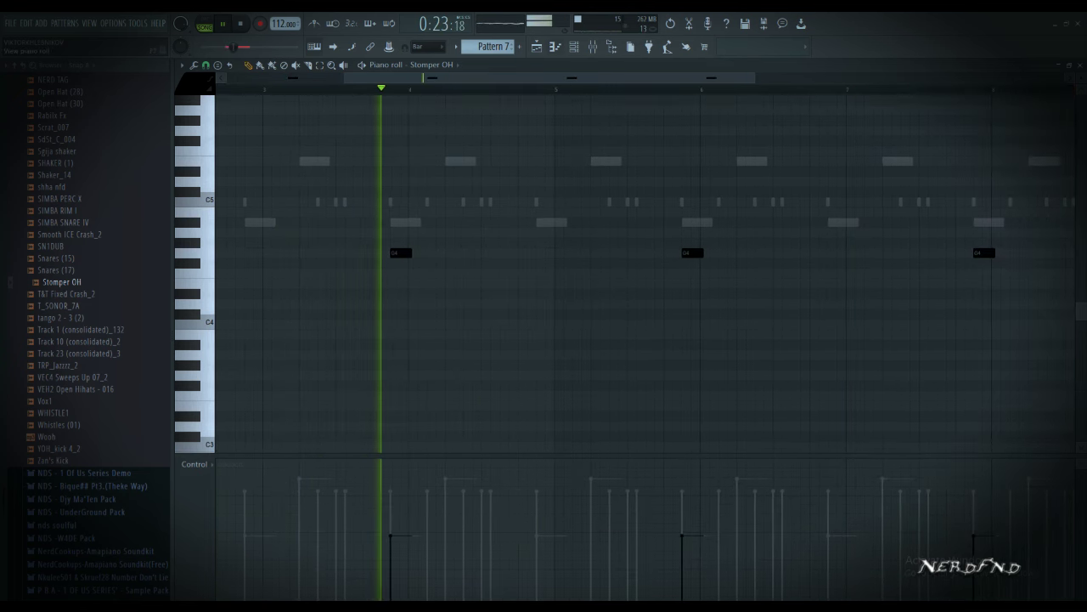
# Review the playlist arrangement, the channels and the Ekit 1 Hat notes of Pattern 7
pyautogui.press('F5')
pyautogui.hotkey('ctrl', 'd')
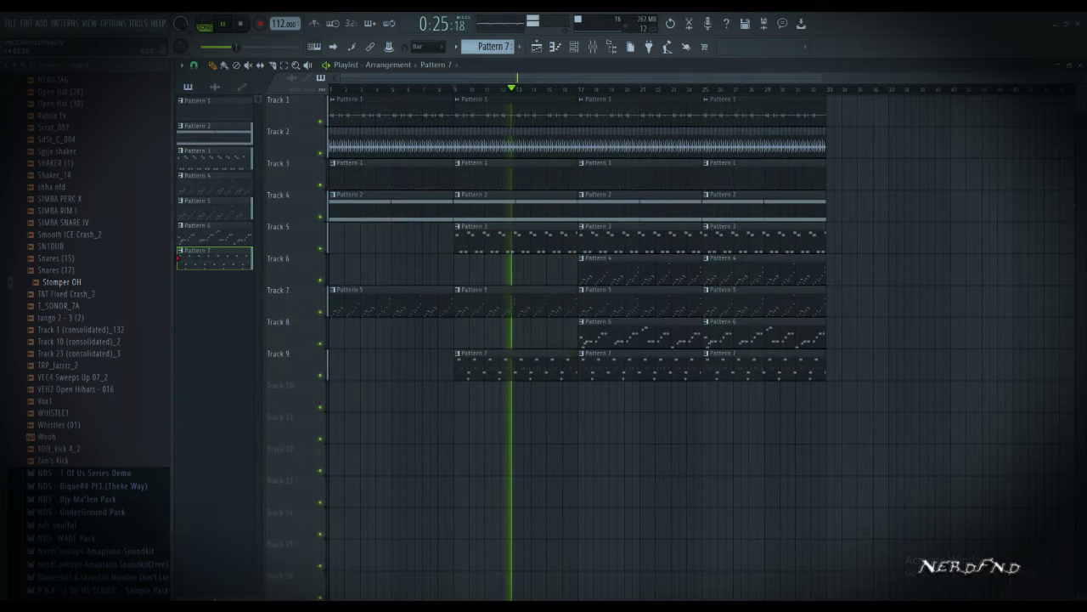
pyautogui.press('F6')
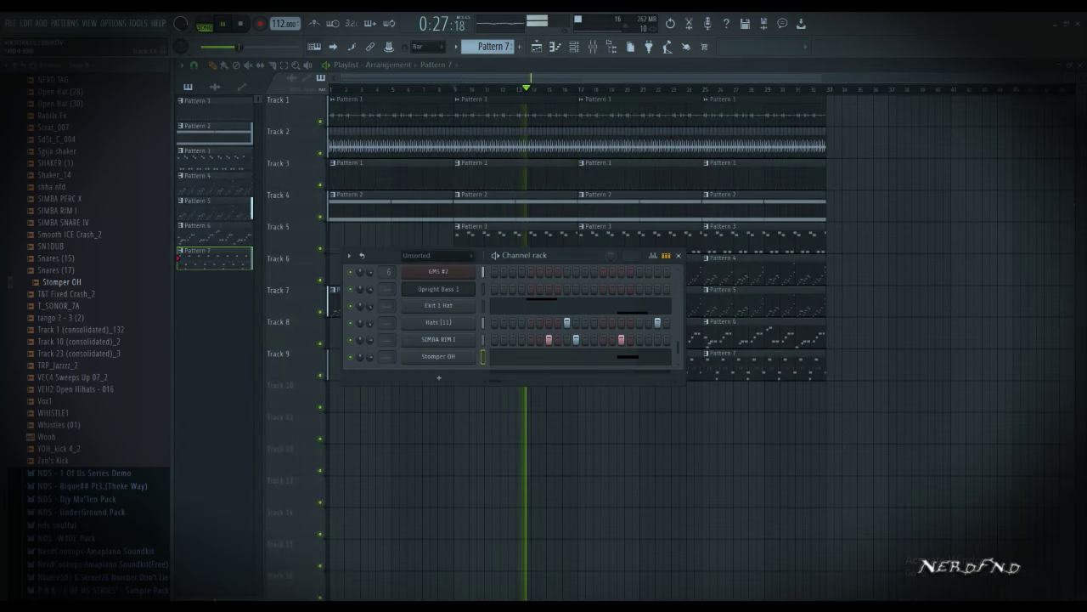
pyautogui.press('F6')
pyautogui.press('F7')
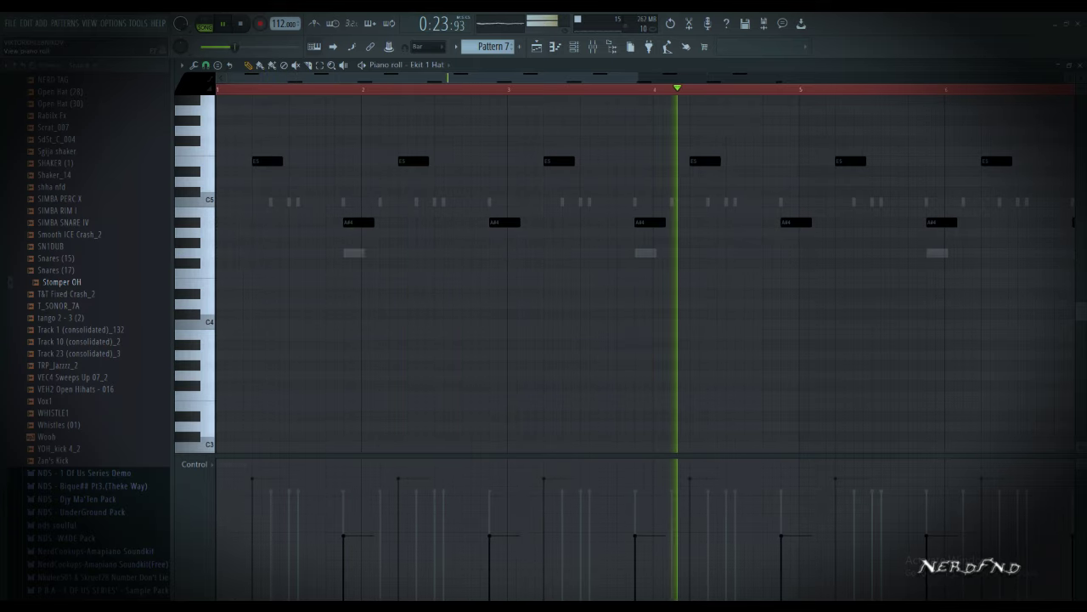
pyautogui.press('F5')
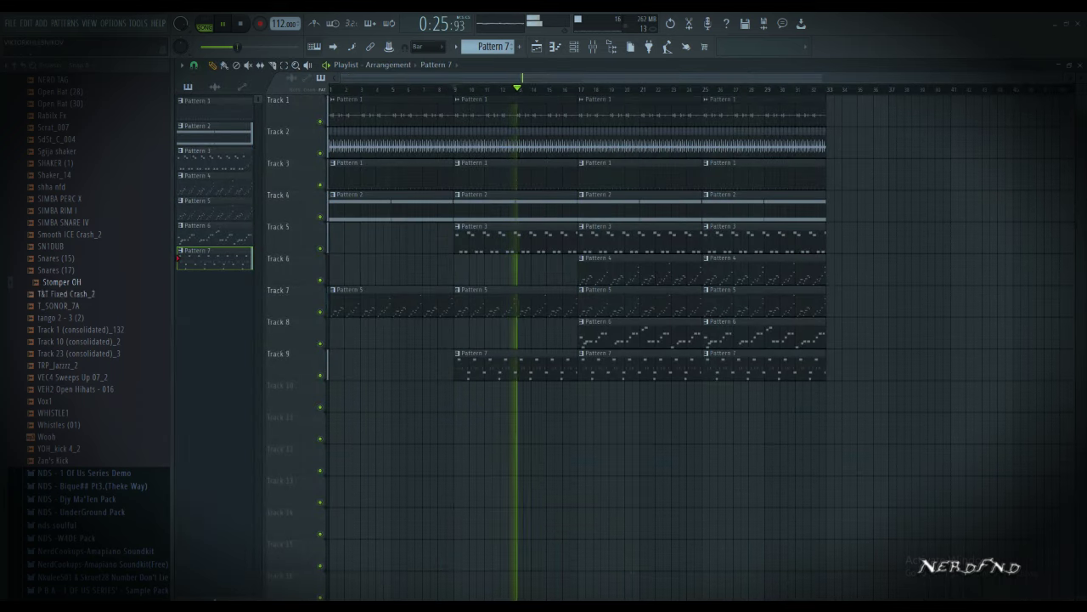
# Browse the (VDD) STENA ACADEMY PACK folder's vox and FX samples for a transition effect
pyautogui.scroll(-7, 85, 339)
pyautogui.click(39, 378)
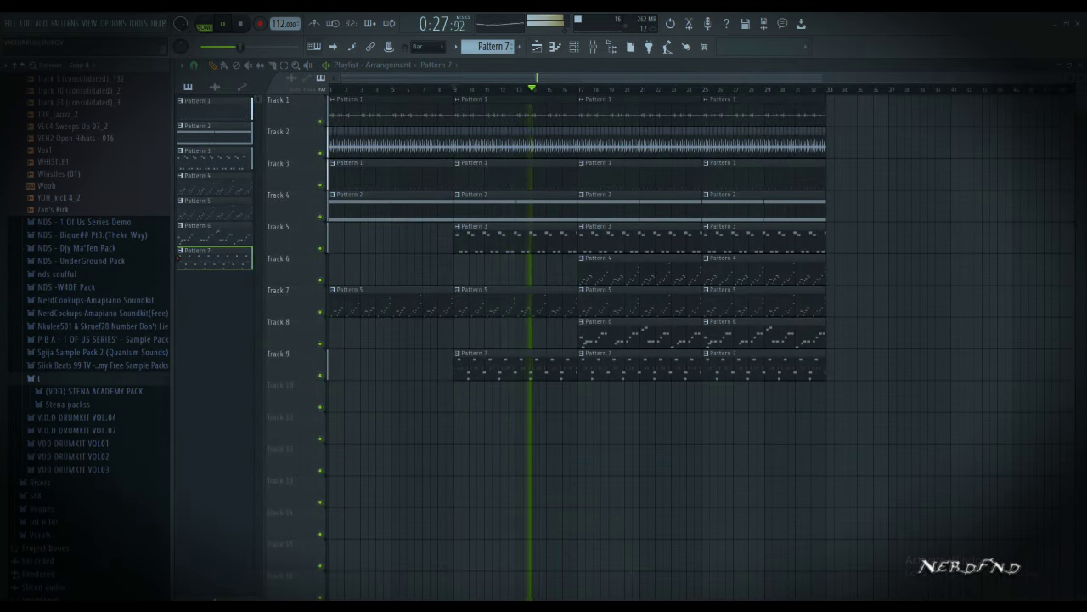
pyautogui.click(93, 392)
pyautogui.click(71, 443)
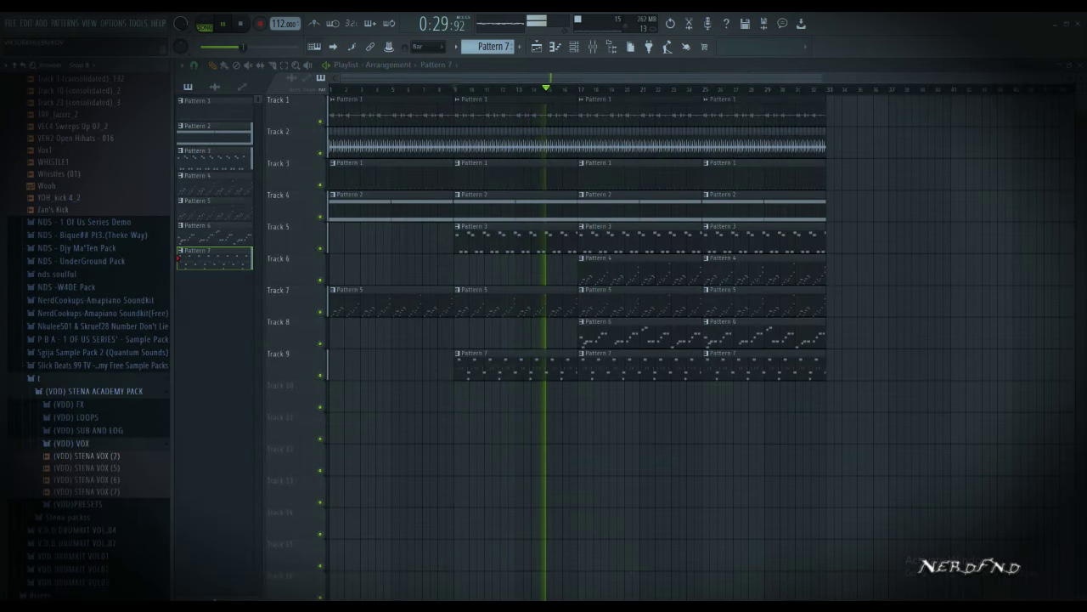
pyautogui.click(69, 405)
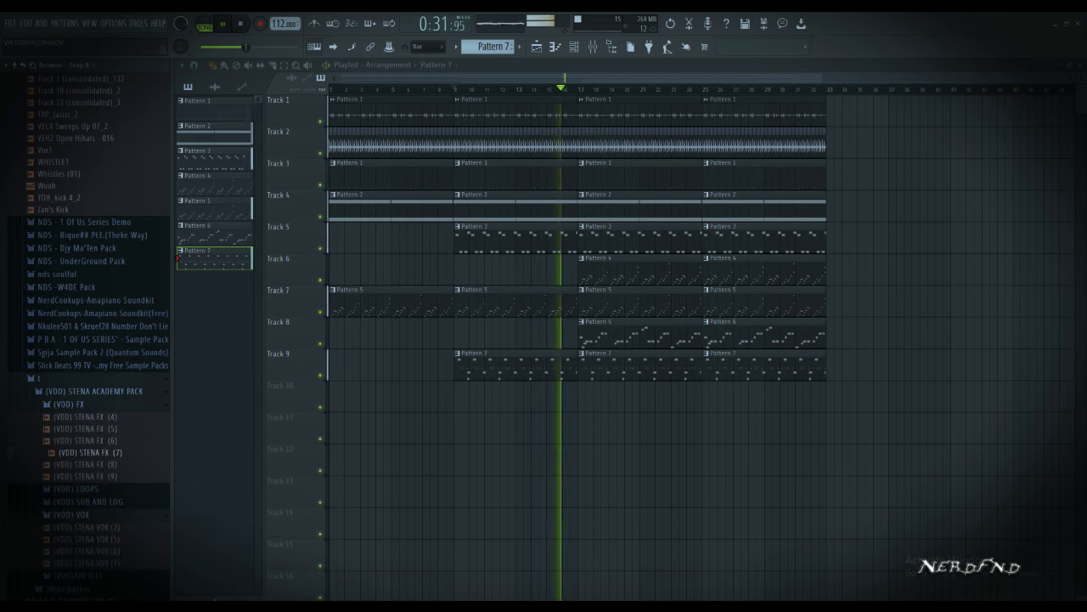
pyautogui.click(93, 392)
pyautogui.click(69, 405)
pyautogui.click(75, 417)
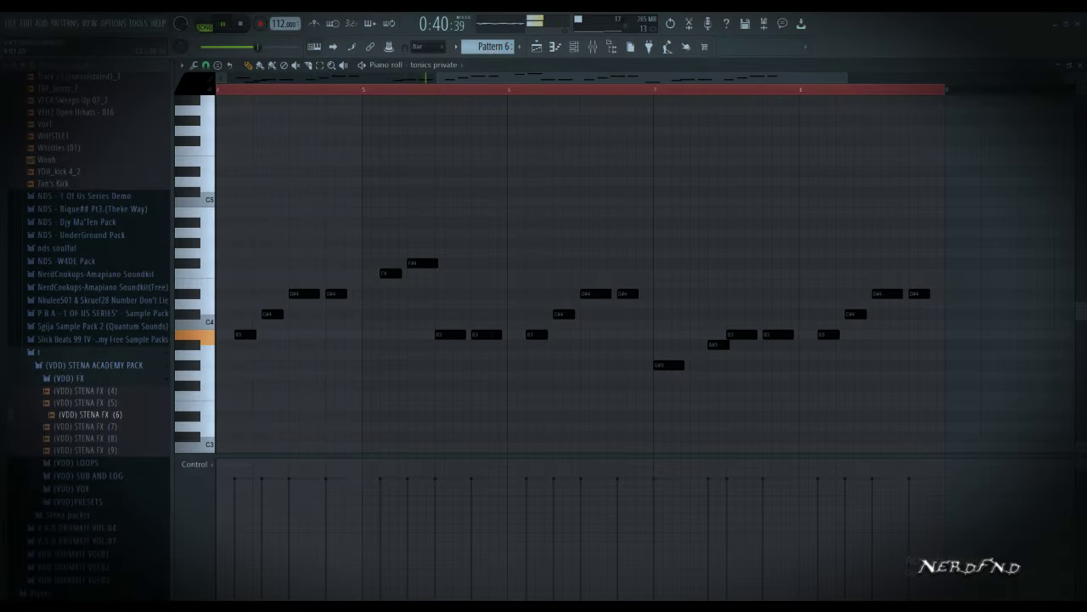
# Transpose the tonics private notes in Pattern 6 down one octave and return to the playlist
pyautogui.hotkey('ctrl', 'Down')
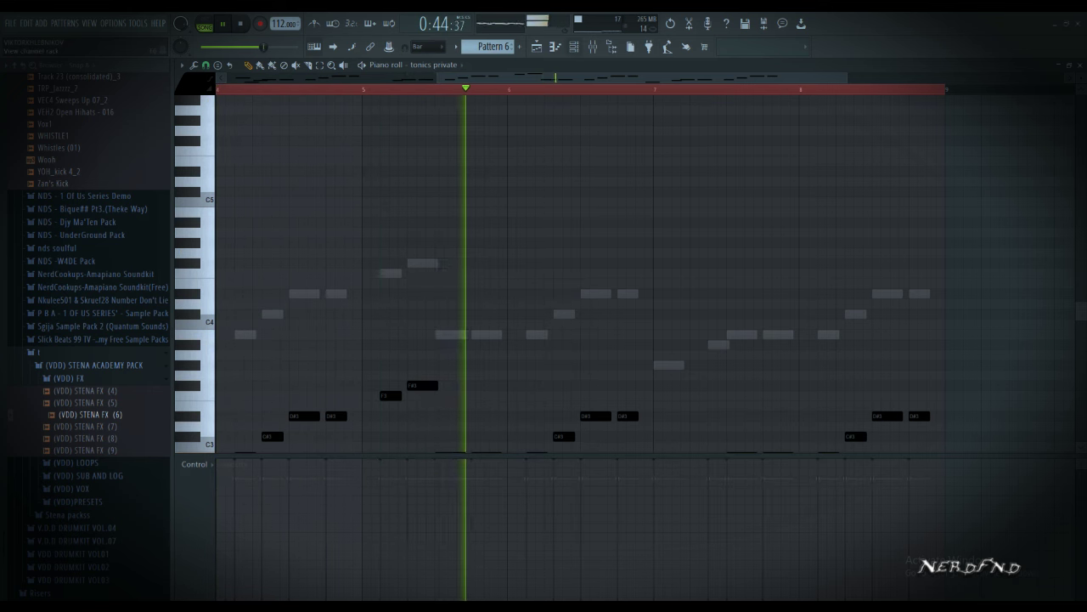
pyautogui.press('F6')
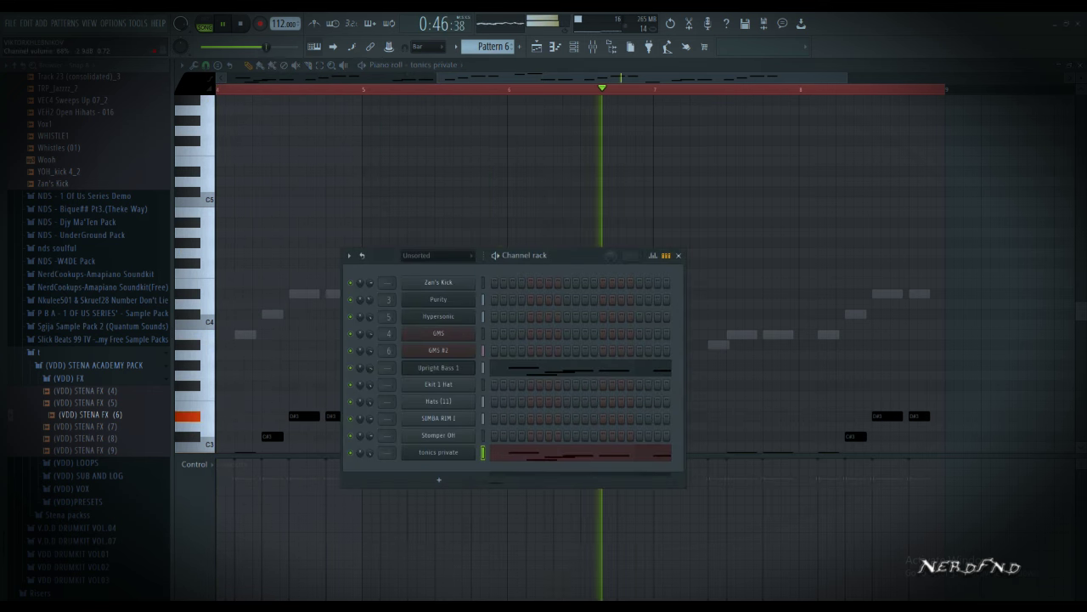
pyautogui.press('F5')
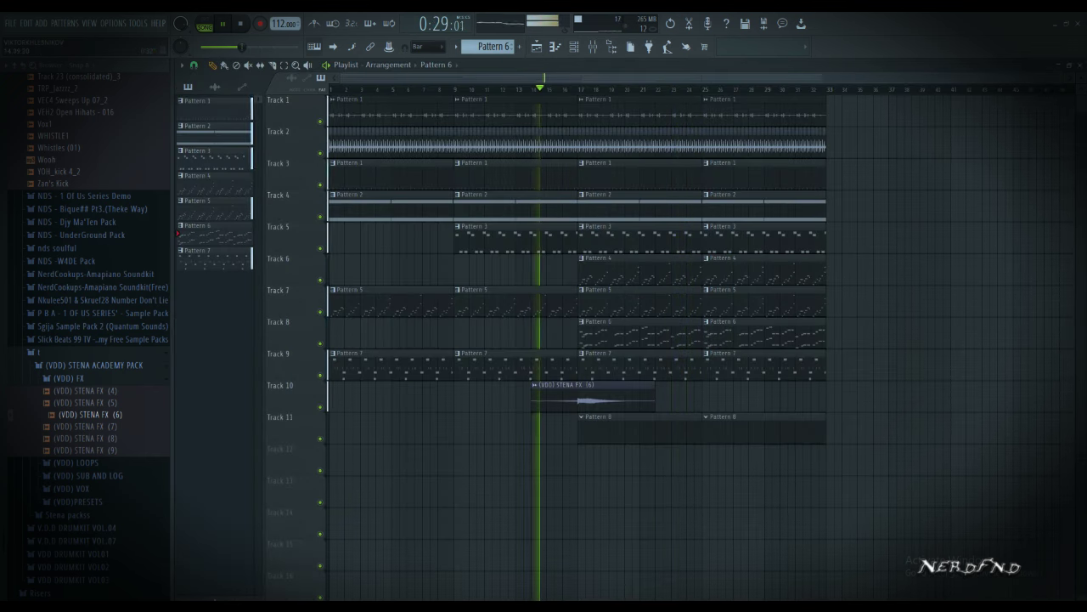
# Open the P B A - 1 OF US SERIES' sample pack and choose a crash sample for Pattern 8
pyautogui.press('F6')
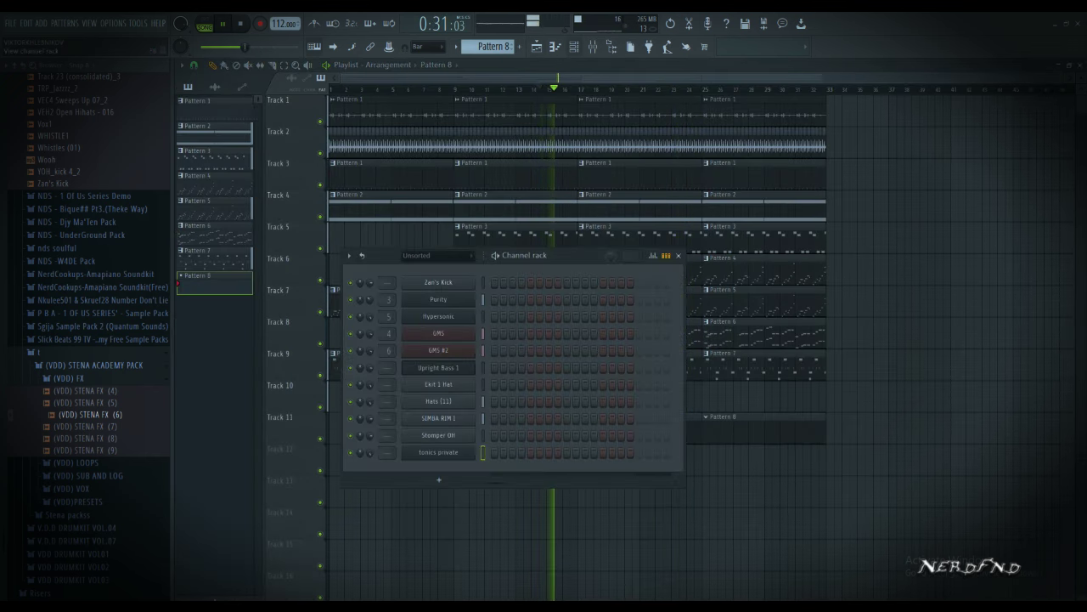
pyautogui.click(39, 351)
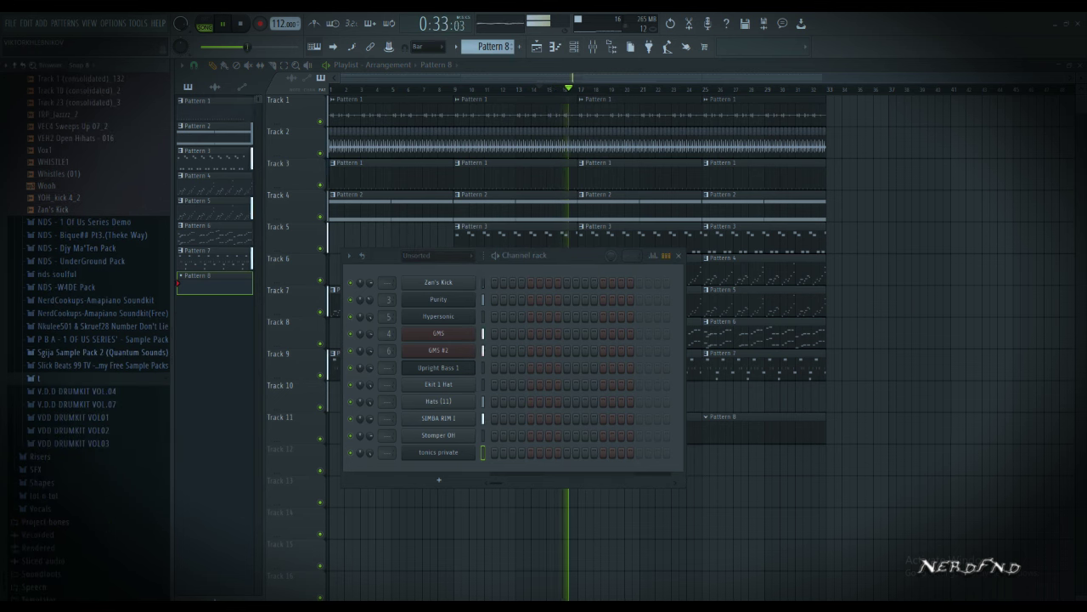
pyautogui.click(95, 339)
pyautogui.press('space')
pyautogui.click(71, 392)
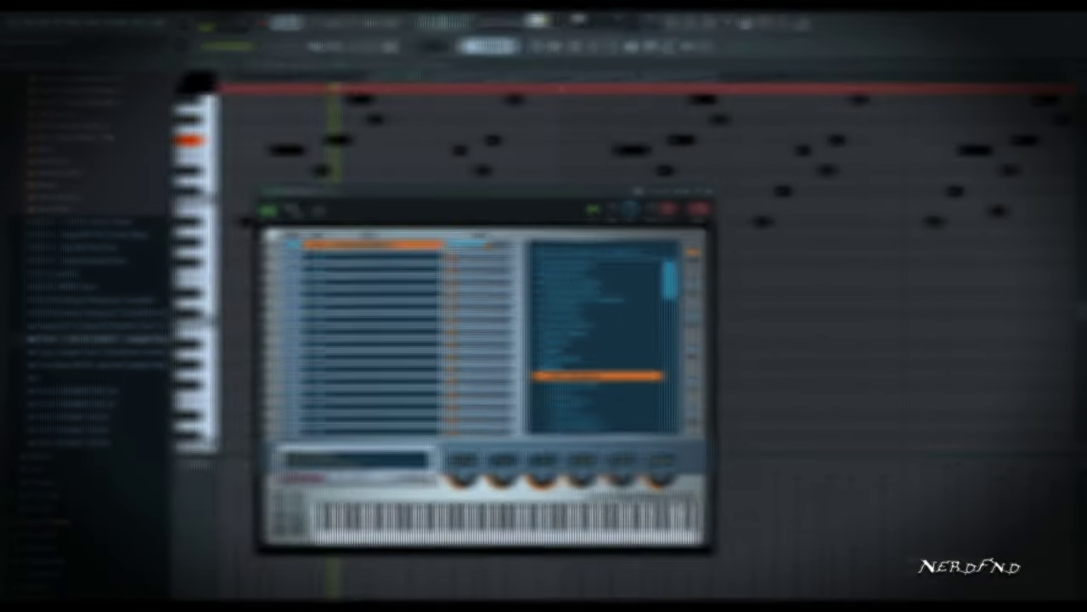
# Switch the Hypersonic instrument to the Marimba patch and return to the playlist
pyautogui.click(561, 393)
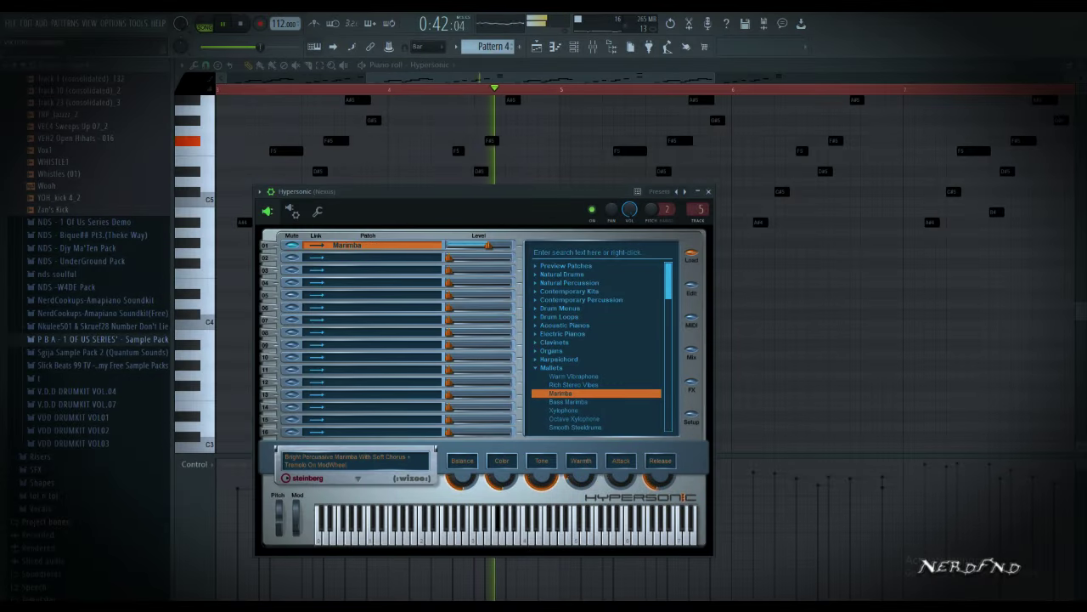
pyautogui.click(709, 191)
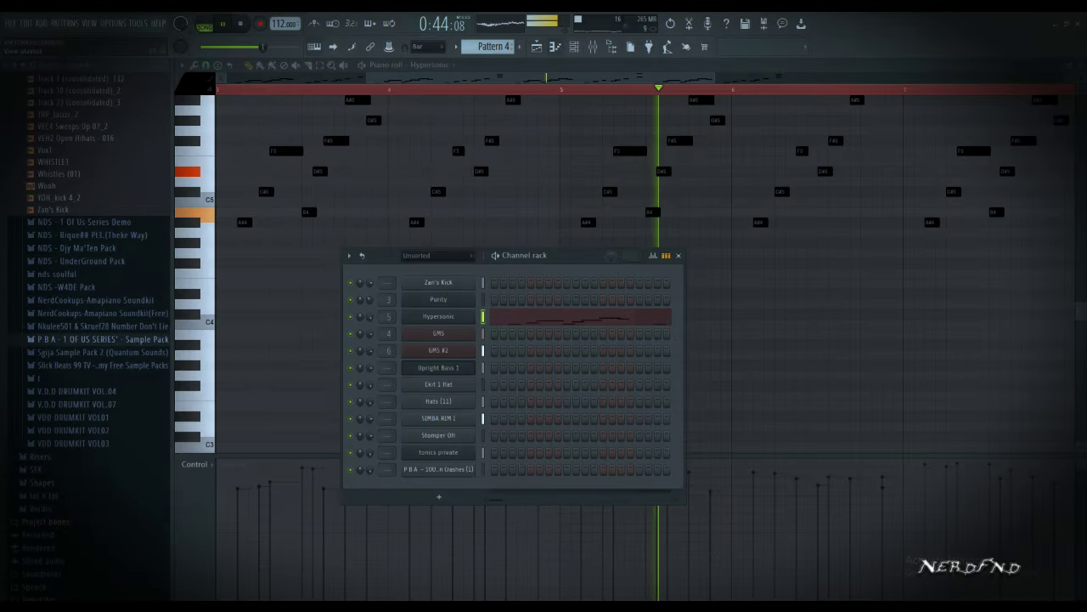
pyautogui.press('F5')
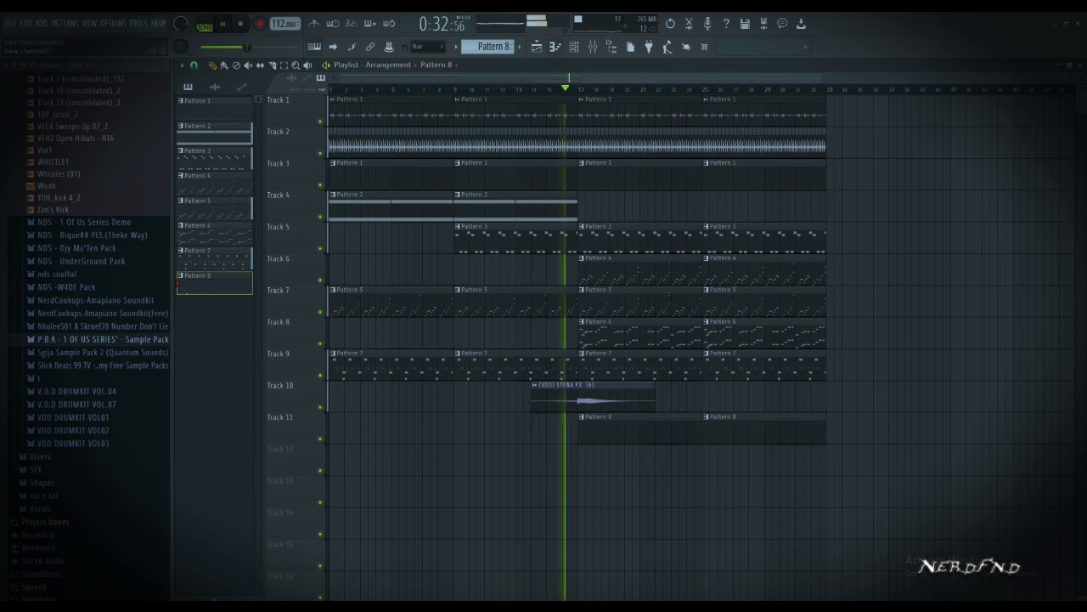
# Add the Open Hat (28) sample as a channel in Pattern 8 with a hit on step 15
pyautogui.press('F6')
pyautogui.scroll(4, 85, 298)
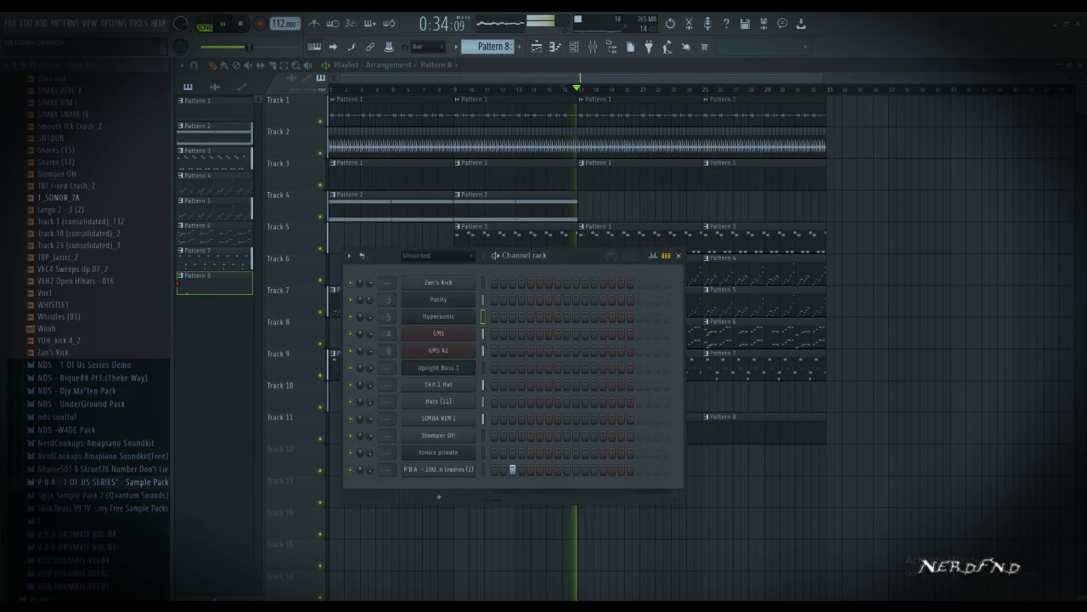
pyautogui.scroll(6, 85, 340)
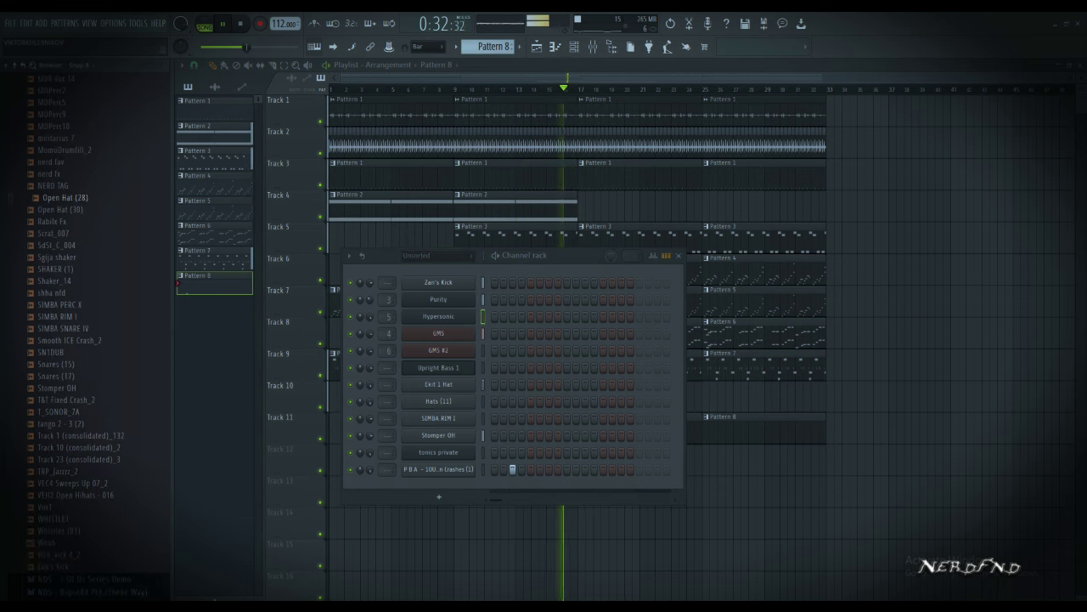
pyautogui.moveTo(439, 496); pyautogui.dragTo(439, 499)
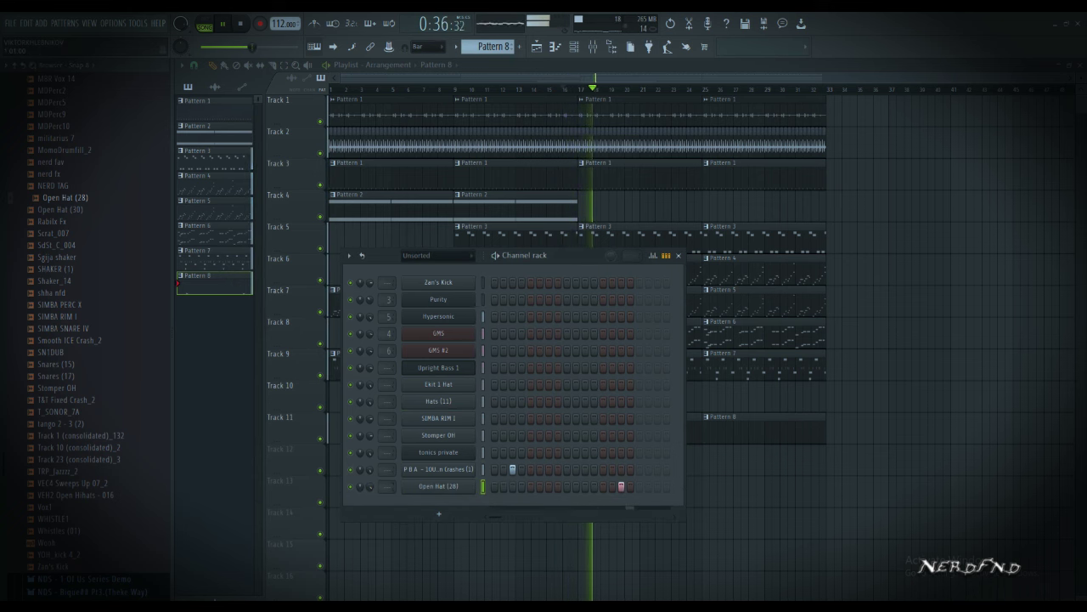
# Open the Open Hat (28) notes in the piano roll and repeat the hit through eight bars
pyautogui.rightClick(474, 486)
pyautogui.click(503, 445)
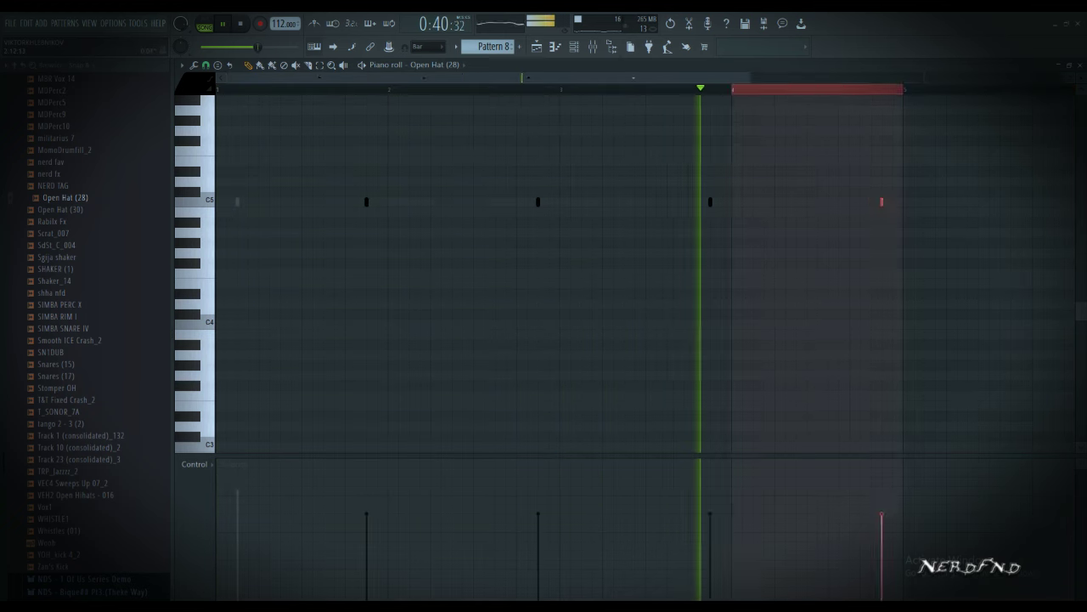
pyautogui.scroll(-2, 646, 272)
pyautogui.hotkey('ctrl', 'b')
pyautogui.hotkey('ctrl', 'b')
pyautogui.hotkey('ctrl', 'd')
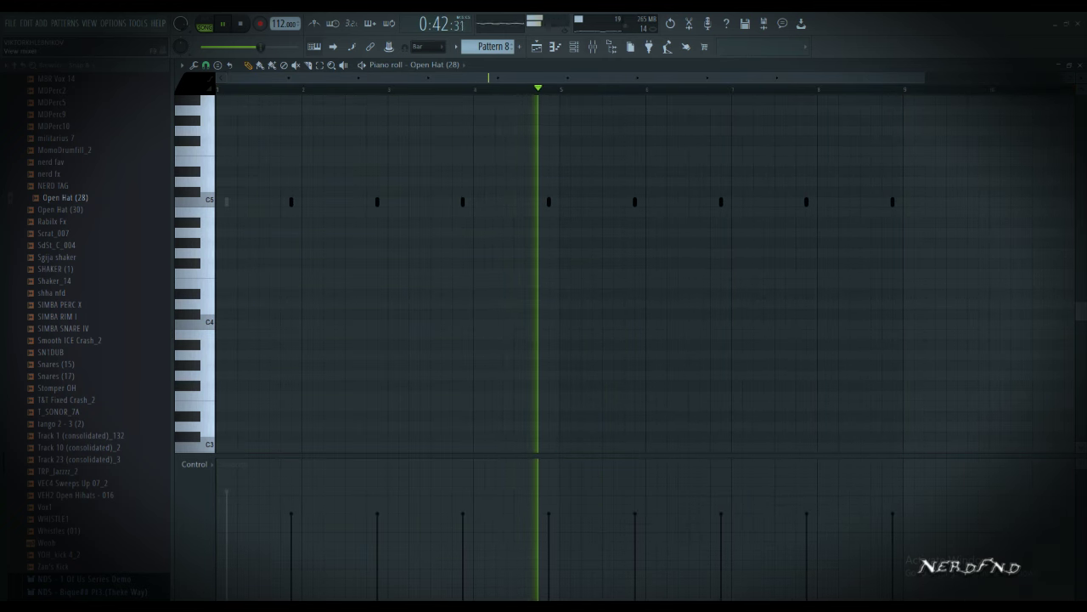
# Show the channel rack and browse into the MX Compilation Pack sample folders to find a snare
pyautogui.click(575, 47)
pyautogui.scroll(10, 94, 357)
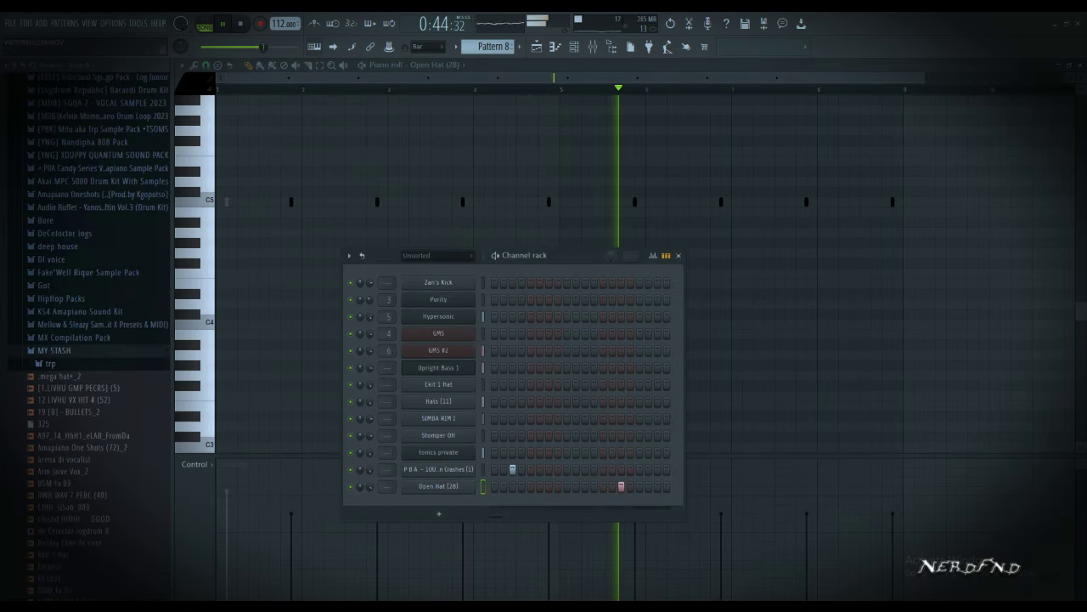
pyautogui.press('Left')
pyautogui.press('Up')
pyautogui.press('Right')
pyautogui.press('Down')
pyautogui.press('Right')
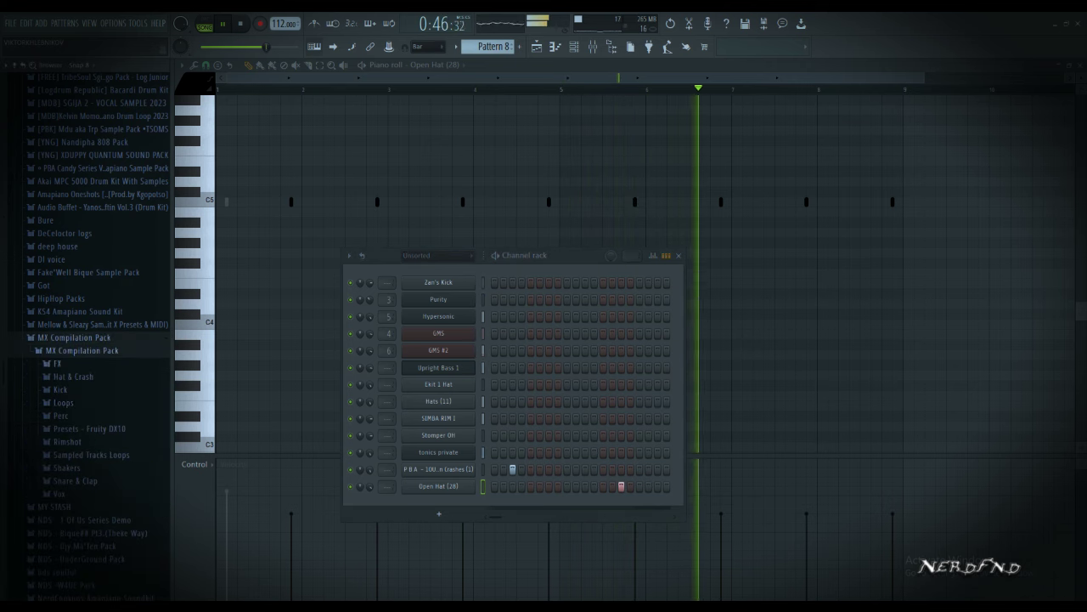
pyautogui.press('Down')
pyautogui.press('Down')
pyautogui.press('Right')
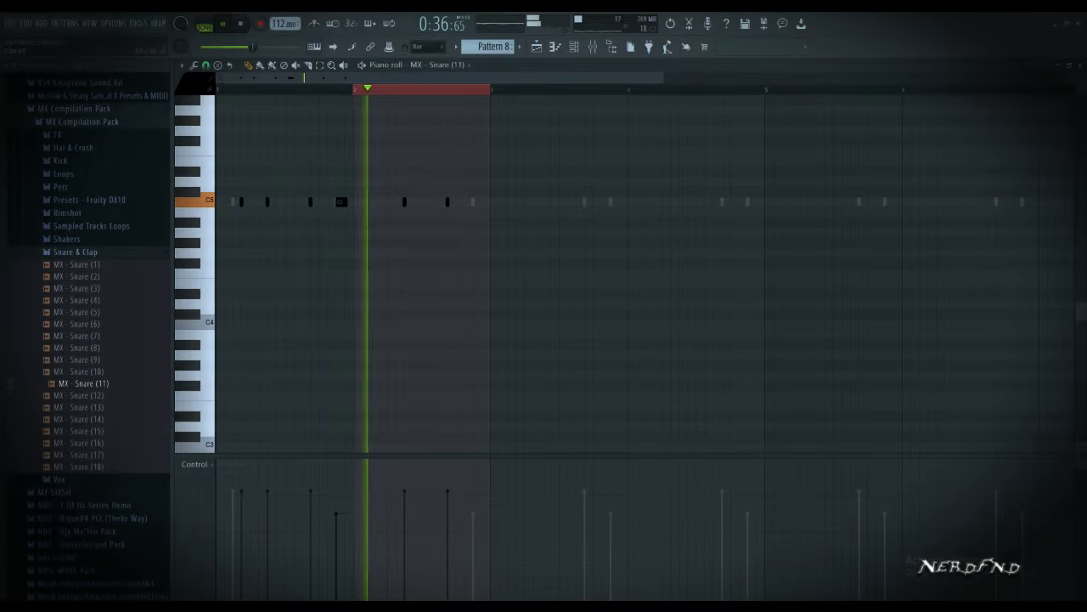
# Add C5 hits for MX - Snare (11) near the start and end of bar 2 while checking playback
pyautogui.click(373, 202)
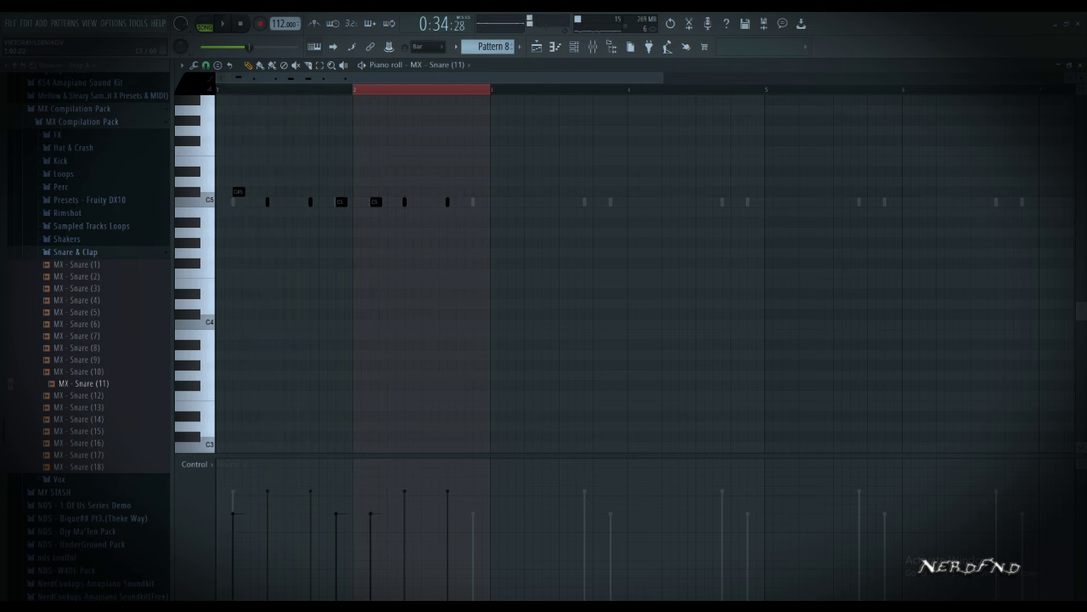
pyautogui.press('space')
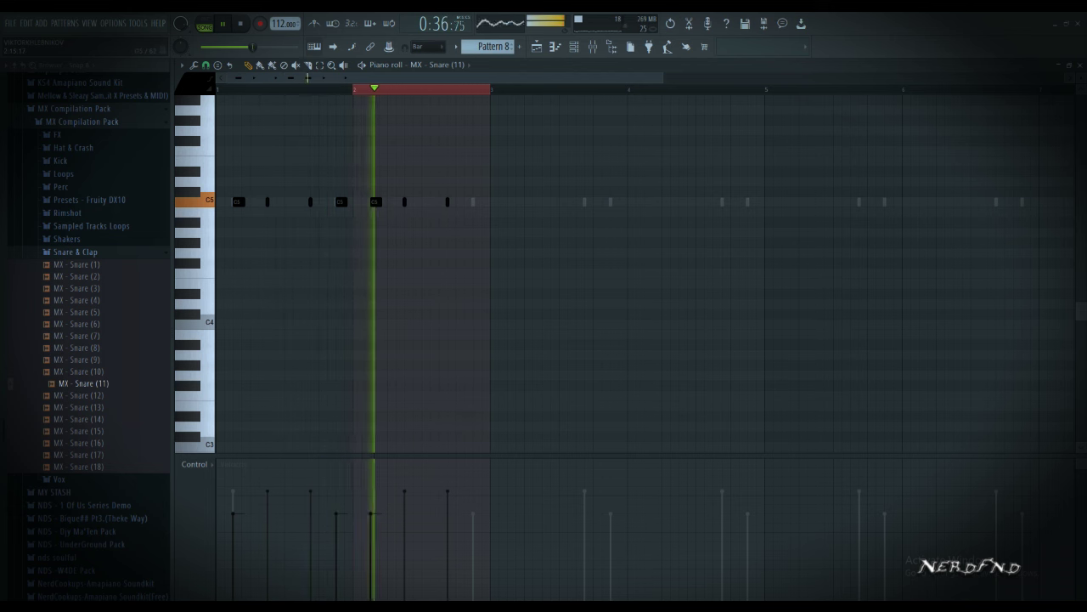
pyautogui.click(476, 202)
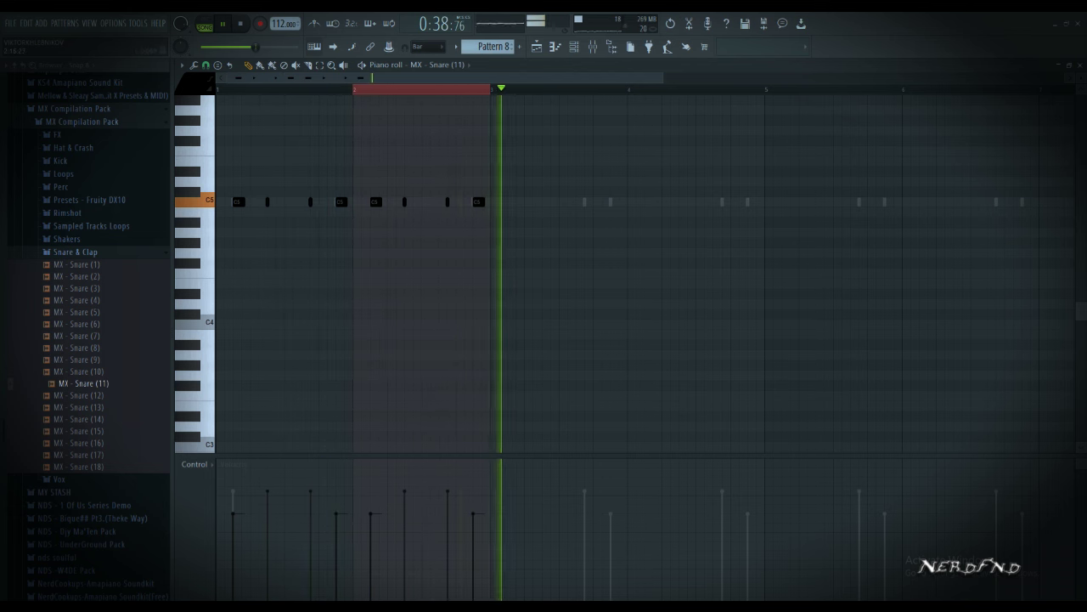
# Duplicate the MX - Snare (11) pattern to fill eight bars and clear the selection
pyautogui.hotkey('ctrl', 'b')
pyautogui.hotkey('ctrl', 'b')
pyautogui.scroll(-3, 628, 272)
pyautogui.hotkey('ctrl', 'b')
pyautogui.hotkey('ctrl', 'd')
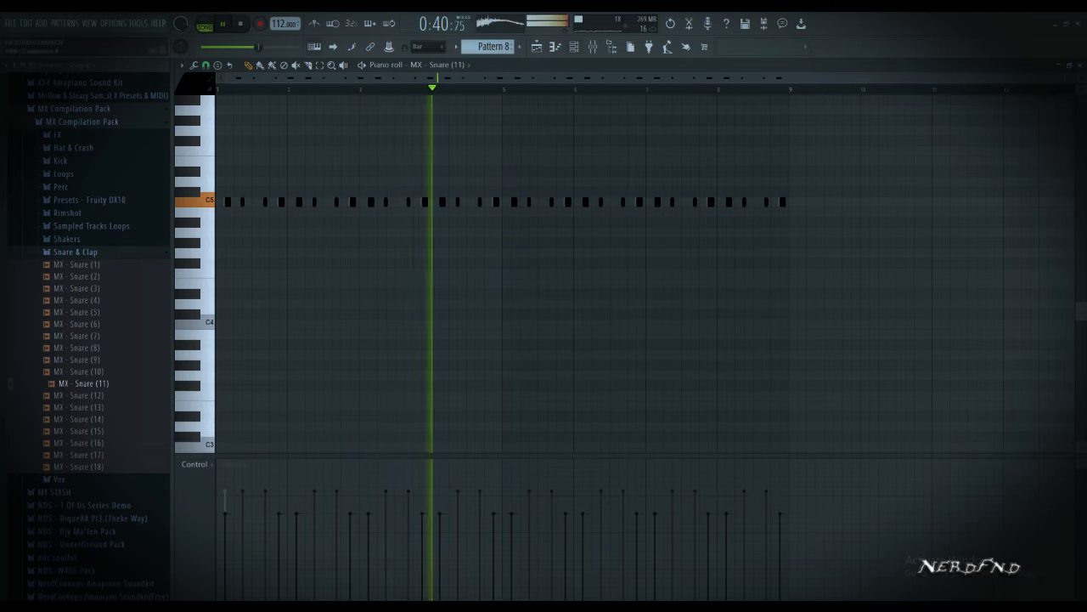
# Add the MX - Snare (4) sample as a channel in Pattern 8 and raise its sample start offset
pyautogui.press('F6')
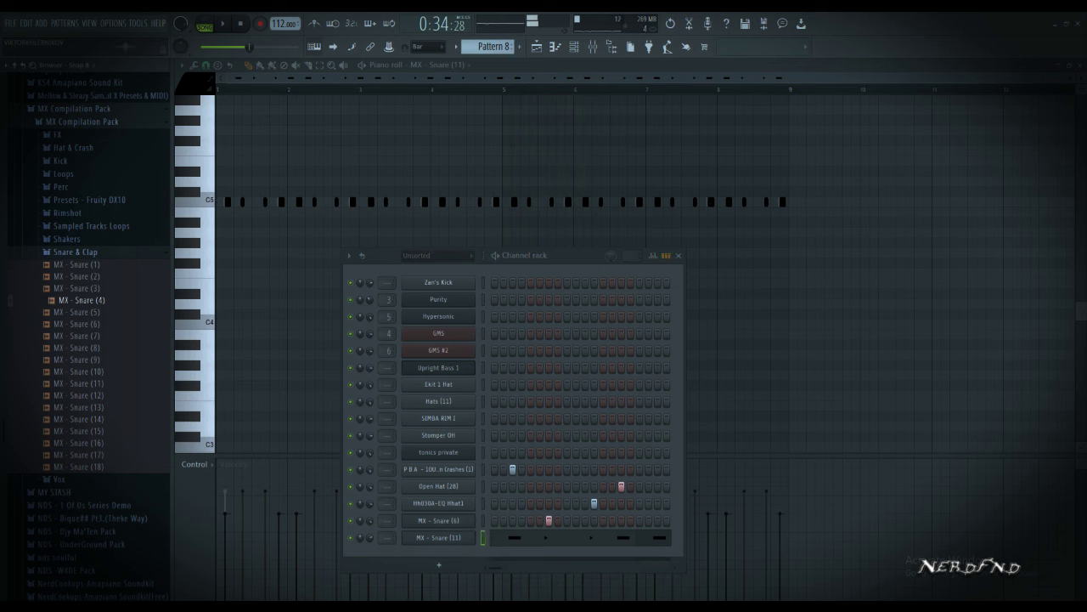
pyautogui.moveTo(425, 586); pyautogui.dragTo(437, 563)
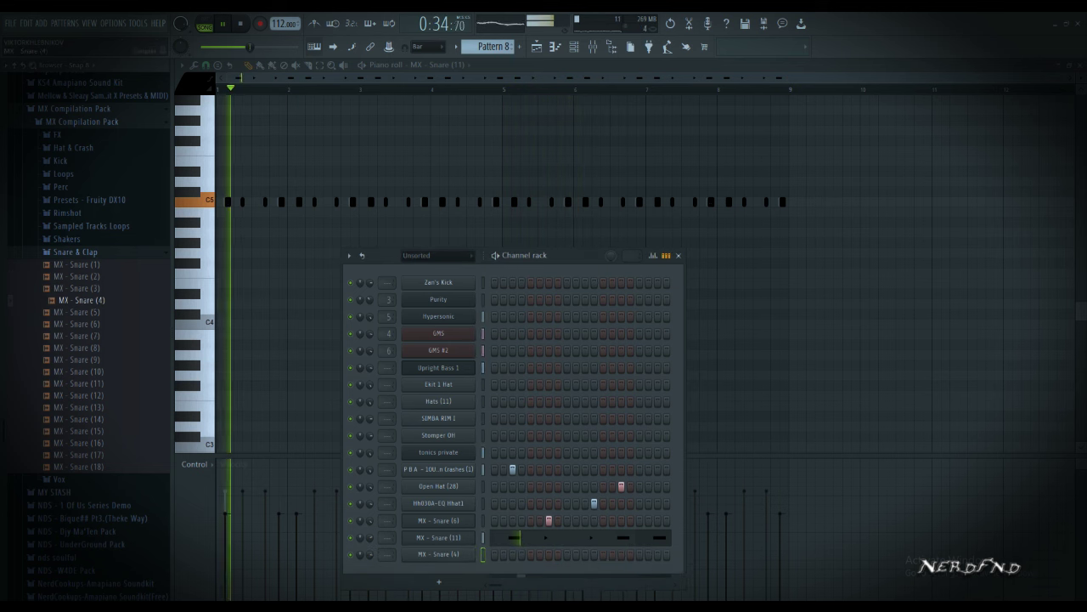
pyautogui.moveTo(429, 345); pyautogui.dragTo(429, 336)
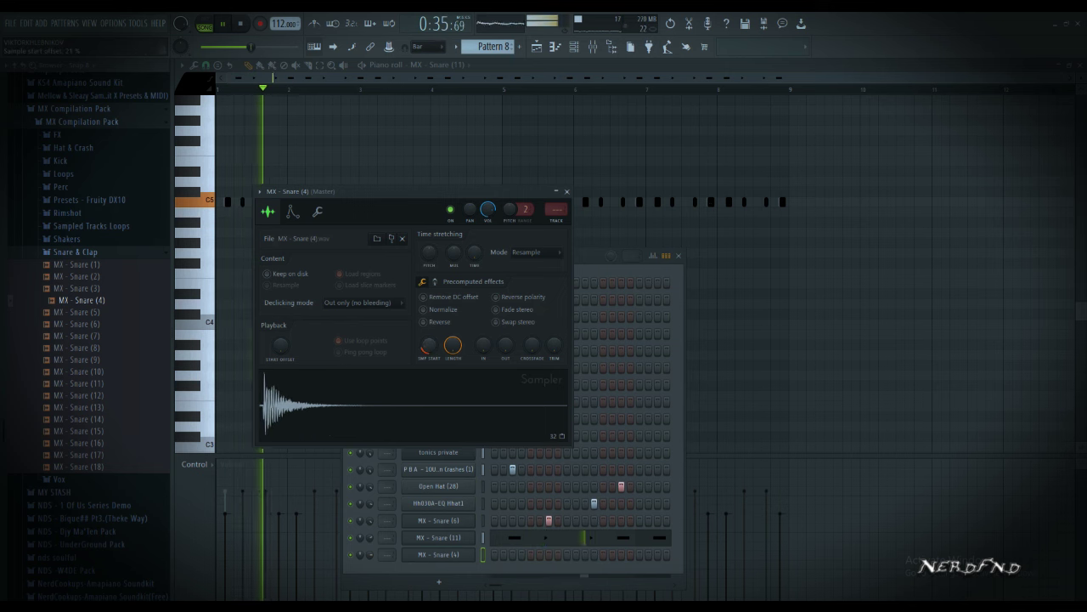
# Change the snap setting in the MX - Snare (4) piano roll and place two short C#5 hits at the start of bar 2
pyautogui.rightClick(438, 555)
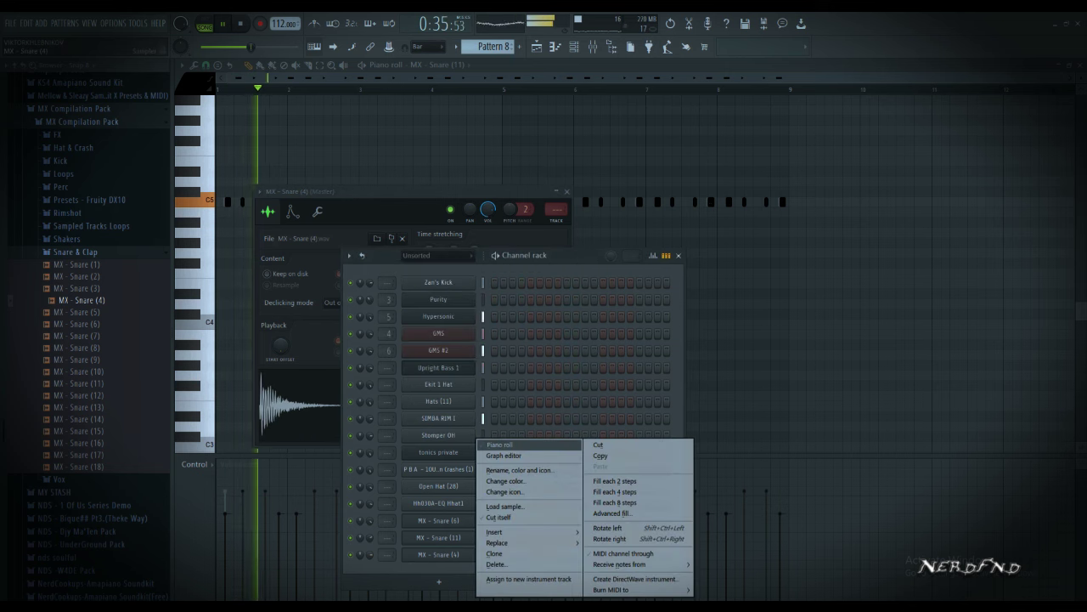
pyautogui.click(508, 444)
pyautogui.scroll(3, 278, 157)
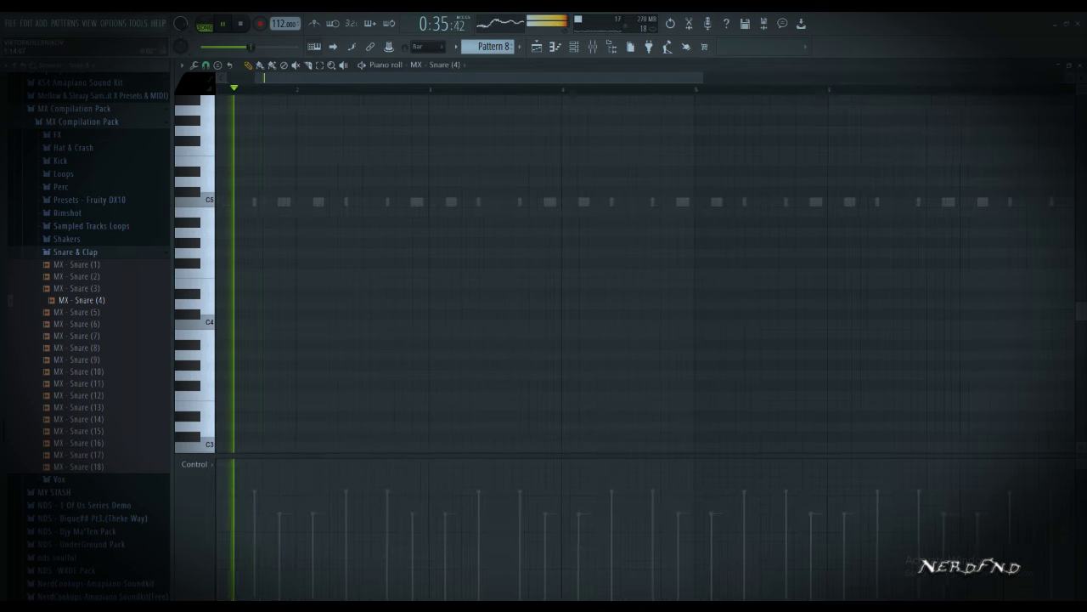
pyautogui.click(205, 66)
pyautogui.click(223, 152)
pyautogui.press('space')
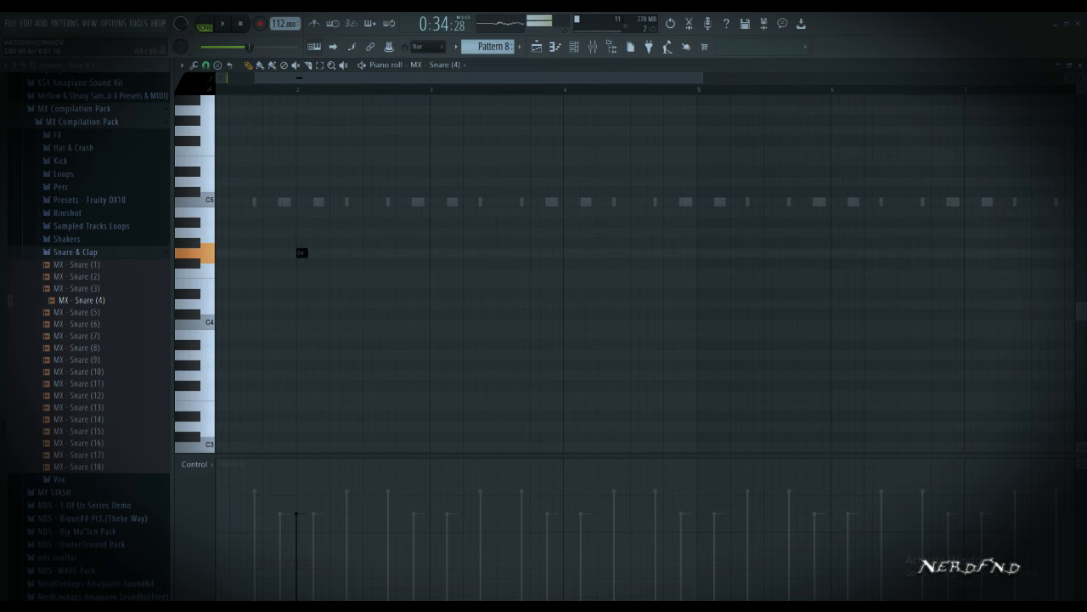
pyautogui.scroll(2, 301, 192)
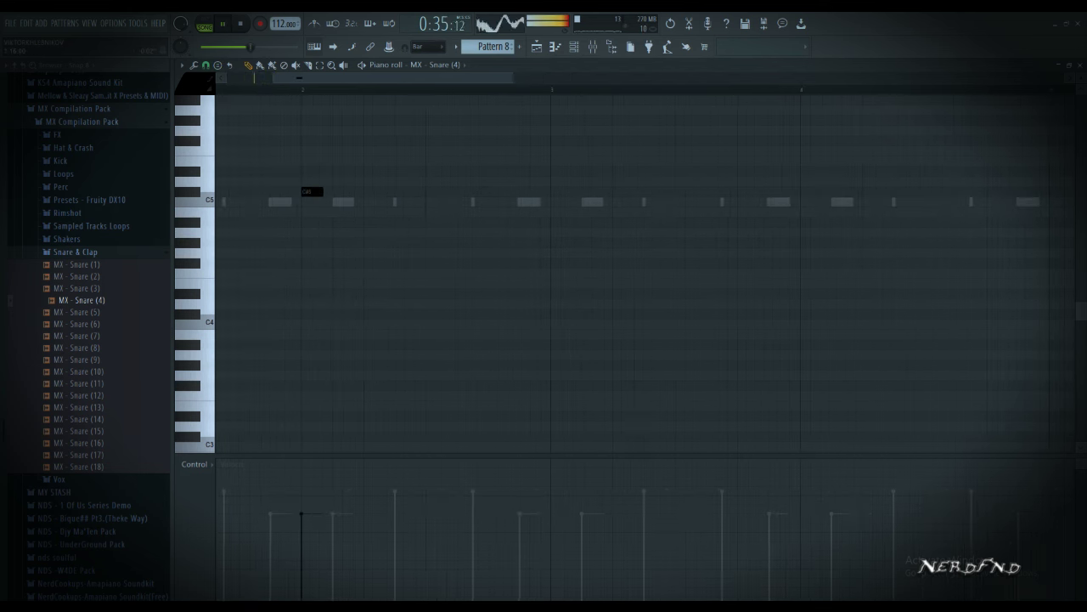
pyautogui.press('space')
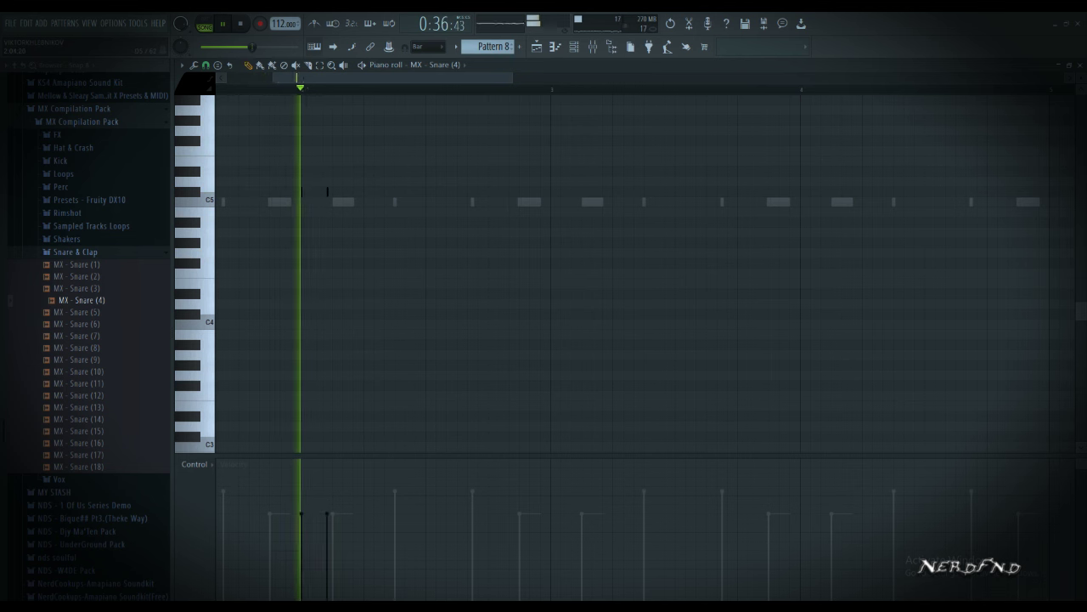
pyautogui.press('space')
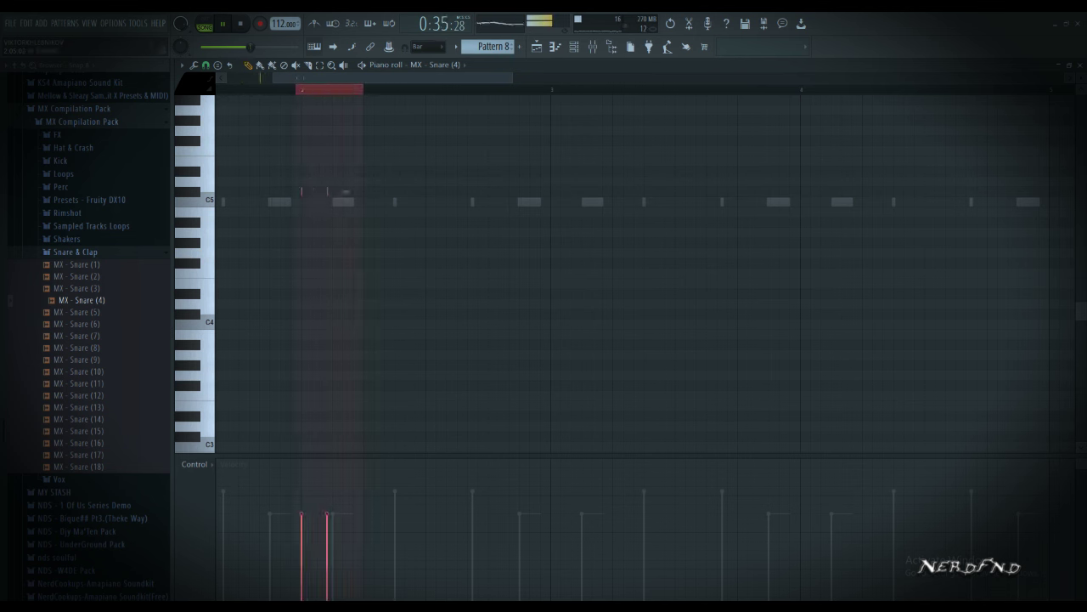
# Duplicate the two MX - Snare (4) hits within bar 2 and copy the resulting four notes to bar 6
pyautogui.hotkey('ctrl', 'b')
pyautogui.hotkey('ctrl', 'd')
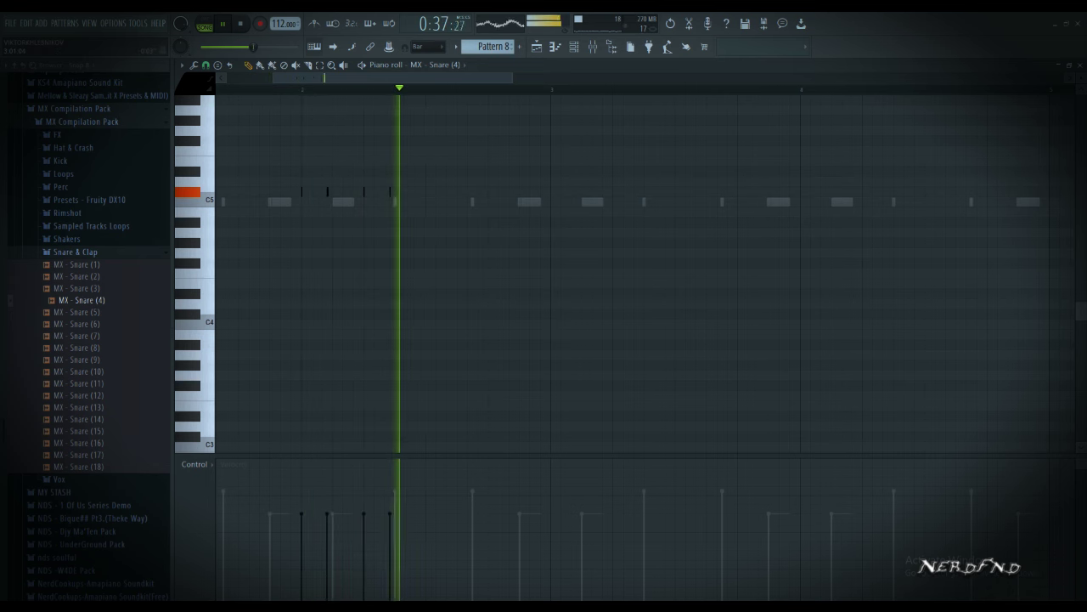
pyautogui.scroll(-3, 409, 192)
pyautogui.hotkey('ctrl', 'a')
pyautogui.hotkey('ctrl', 'b')
pyautogui.hotkey('ctrl', 'b')
pyautogui.hotkey('ctrl', 'b')
pyautogui.hotkey('ctrl', 'd')
# Open the MX - Snare (4) channel's sampler settings and adjust the fade-in of its precomputed effects
pyautogui.press('F6')
pyautogui.press('F6')
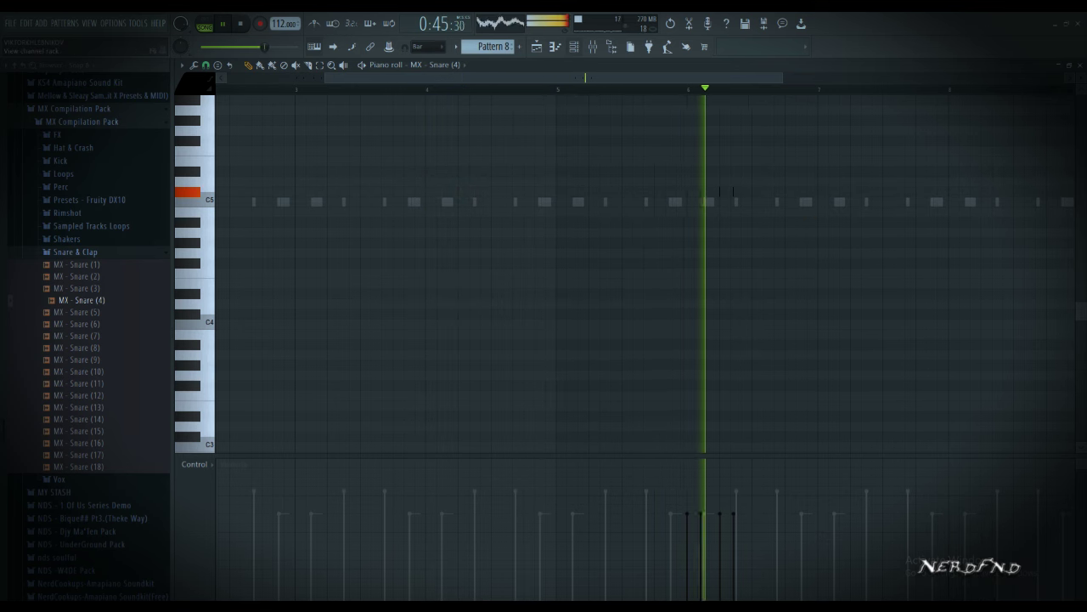
pyautogui.press('F6')
pyautogui.click(438, 554)
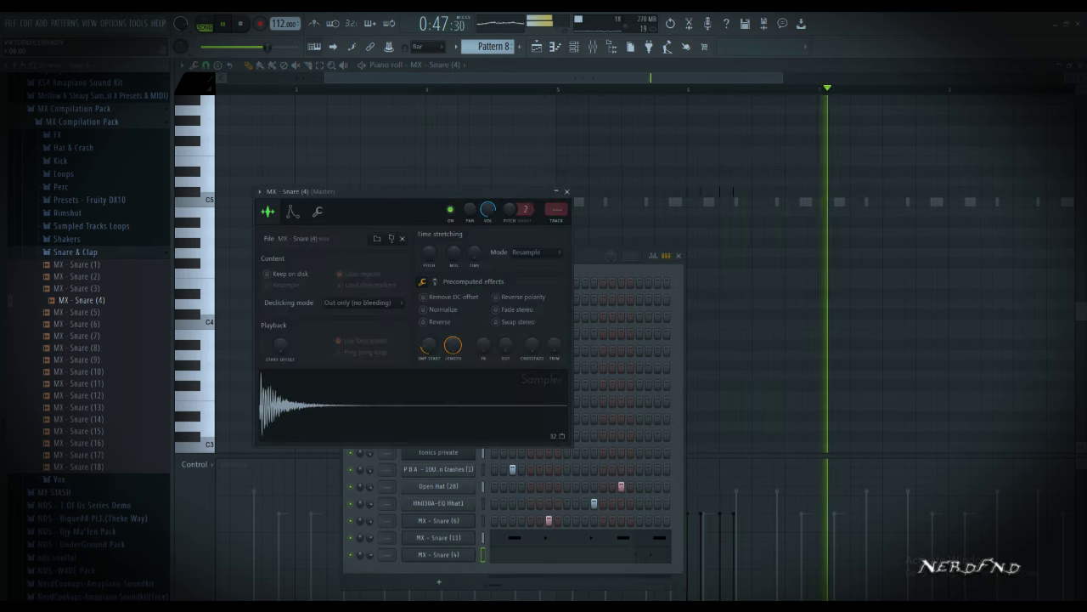
pyautogui.click(435, 282)
pyautogui.moveTo(480, 344); pyautogui.dragTo(480, 350)
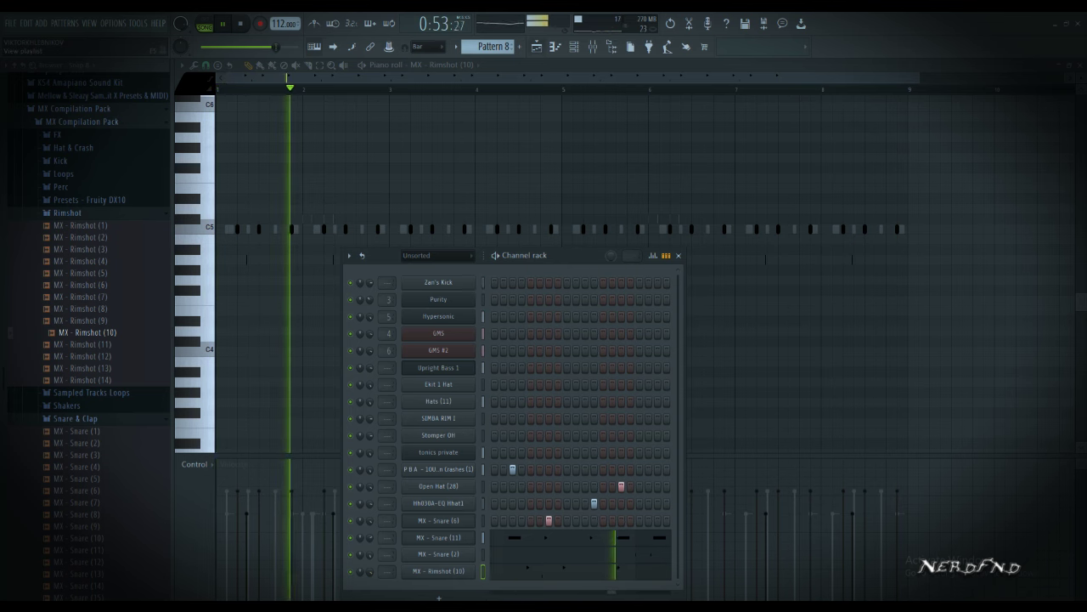
# Loop bars 9 to 16 of the arrangement, add a Lounge Lizard EP-4 instrument channel, and clear the time selection
pyautogui.press('F5')
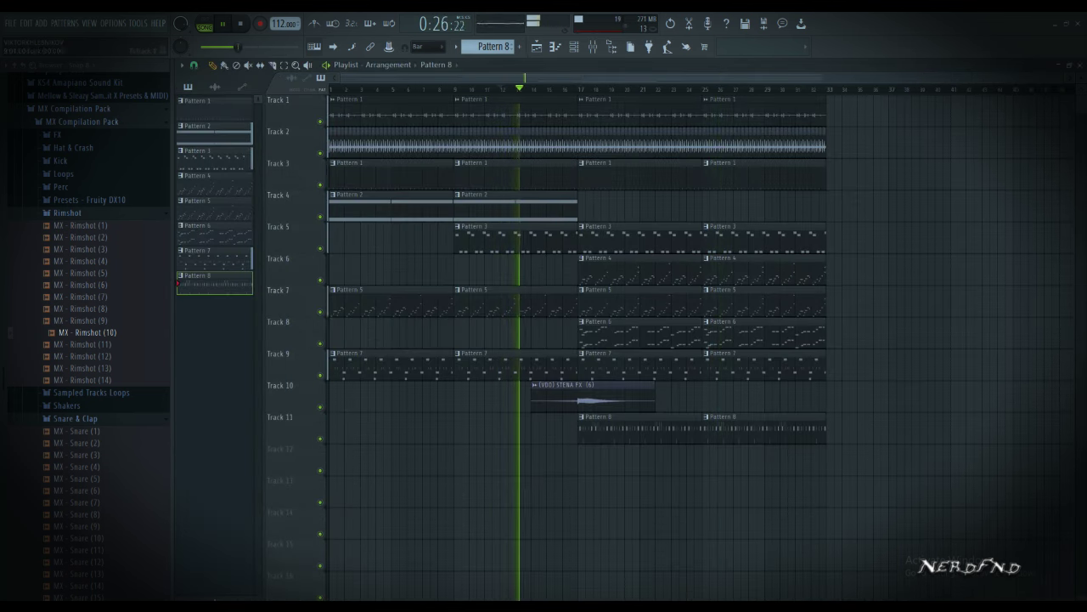
pyautogui.moveTo(577, 90); pyautogui.dragTo(548, 89)
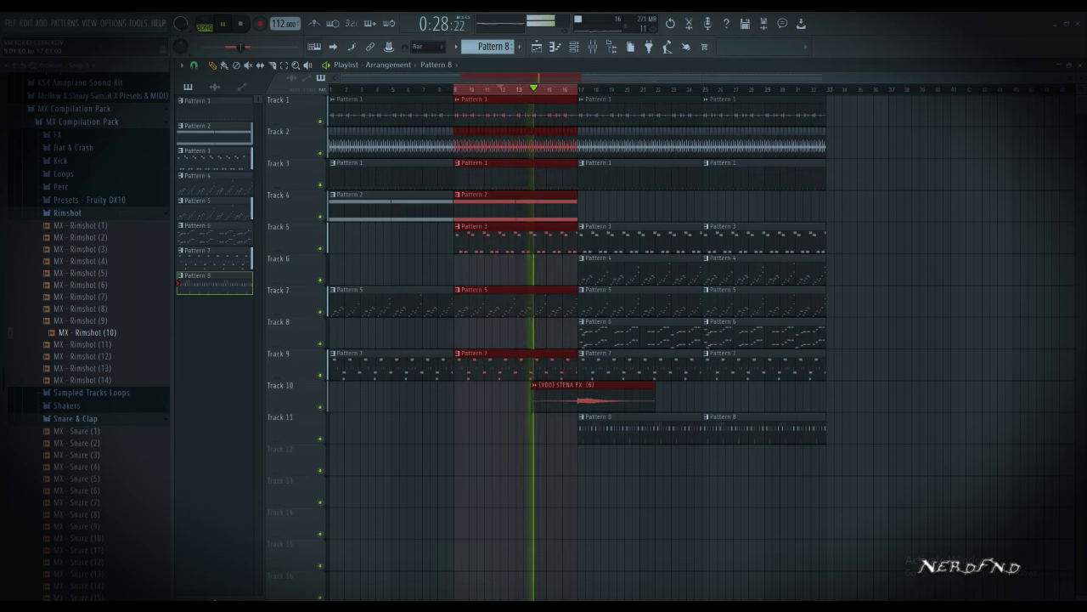
pyautogui.click(575, 47)
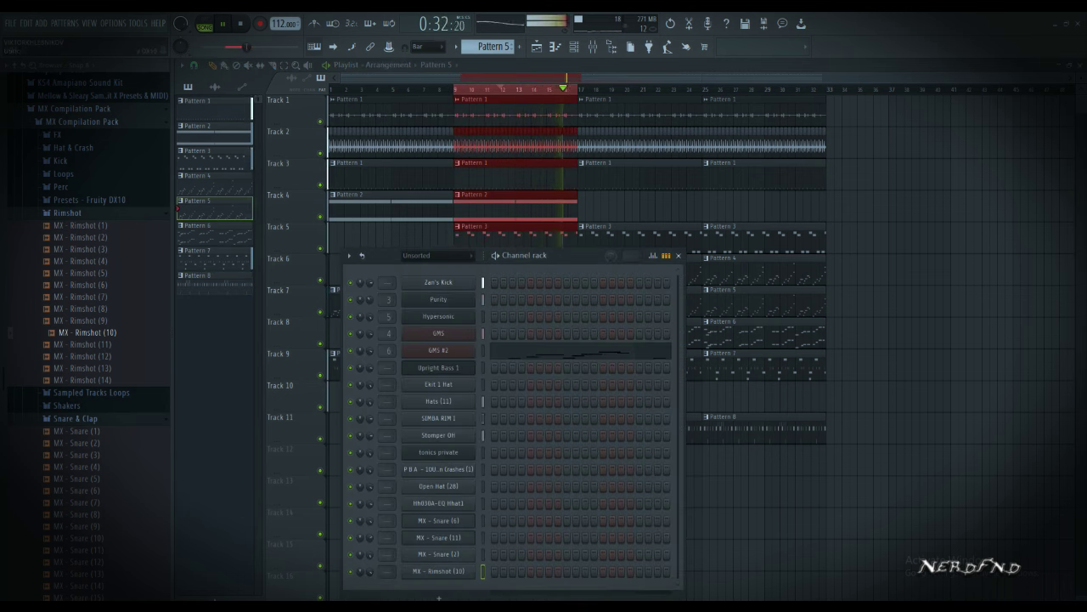
pyautogui.click(407, 597)
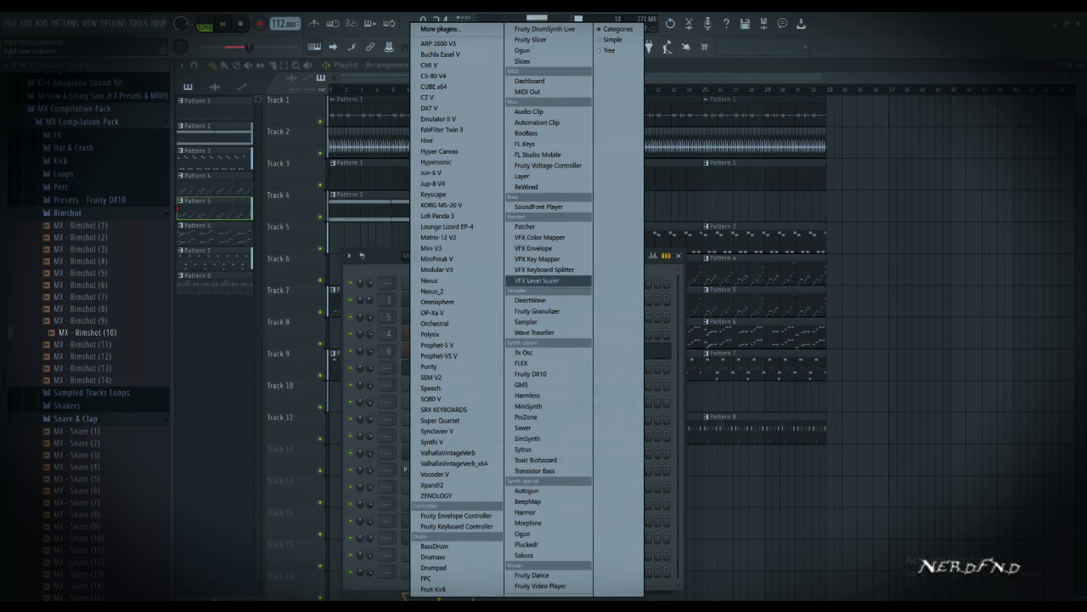
pyautogui.click(448, 226)
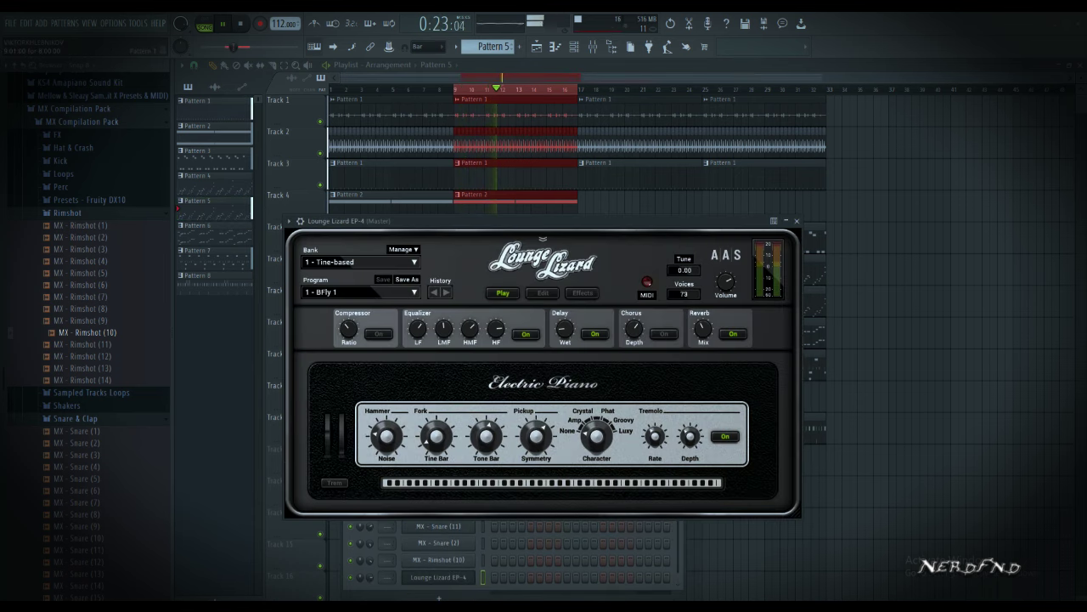
pyautogui.keyDown('ctrl'); pyautogui.click(533, 90); pyautogui.keyUp('ctrl')
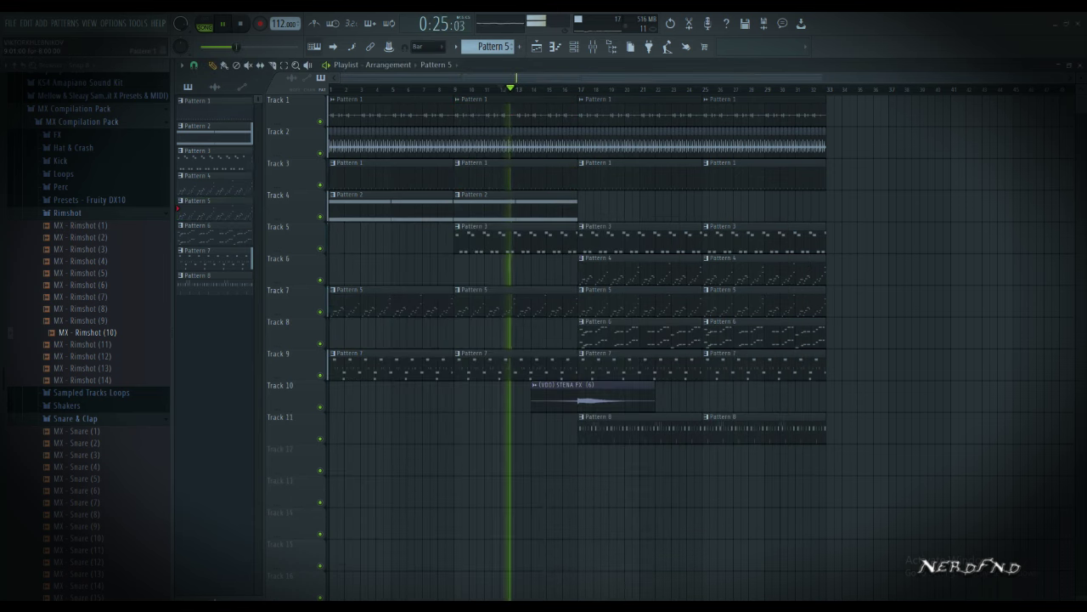
# Place a copy of the Pattern 2 clip on Track 4 at bar 25, leaving the slot at bar 17 empty
pyautogui.moveTo(559, 207); pyautogui.dragTo(537, 206)
pyautogui.hotkey('ctrl', 'b')
pyautogui.hotkey('ctrl', 'b')
pyautogui.rightClick(599, 207)
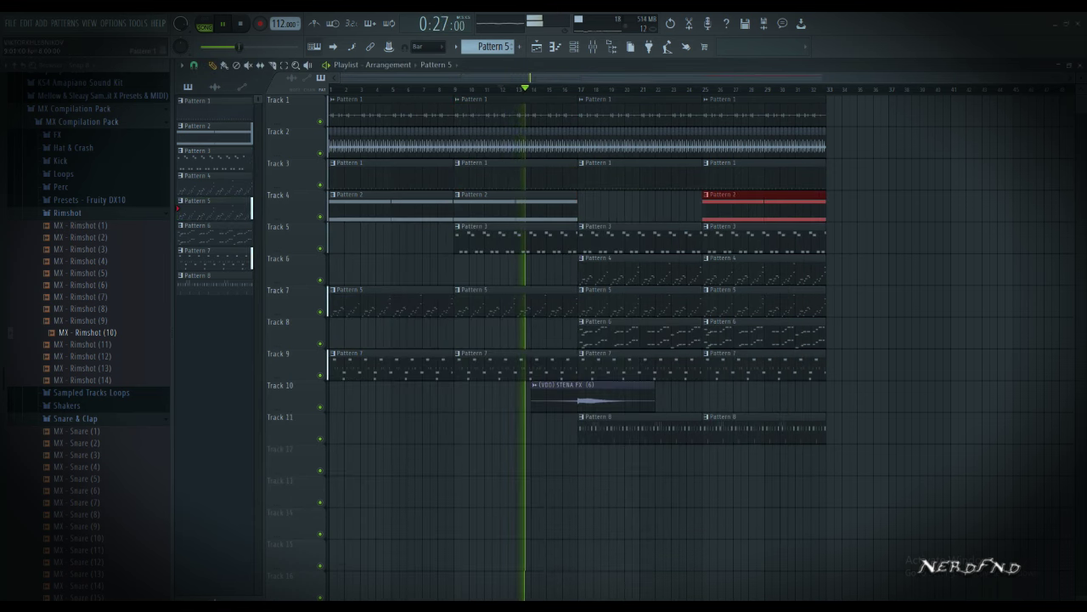
# Examine the Half Piano Key notes of Pattern 4 in the piano roll and its mixer track
pyautogui.click(75, 109)
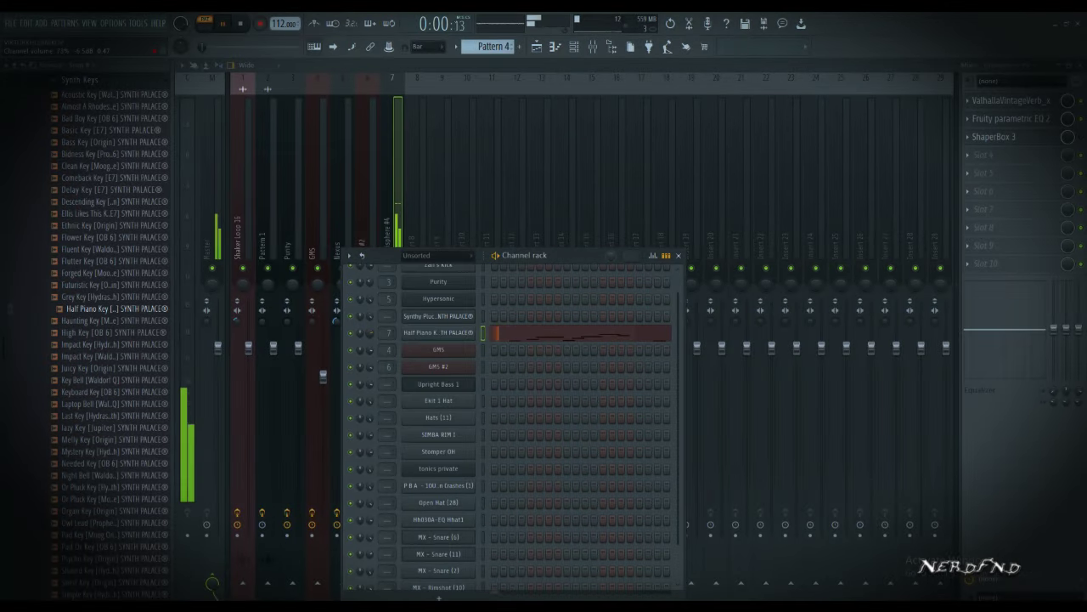
pyautogui.click(561, 332)
pyautogui.scroll(3, 561, 332)
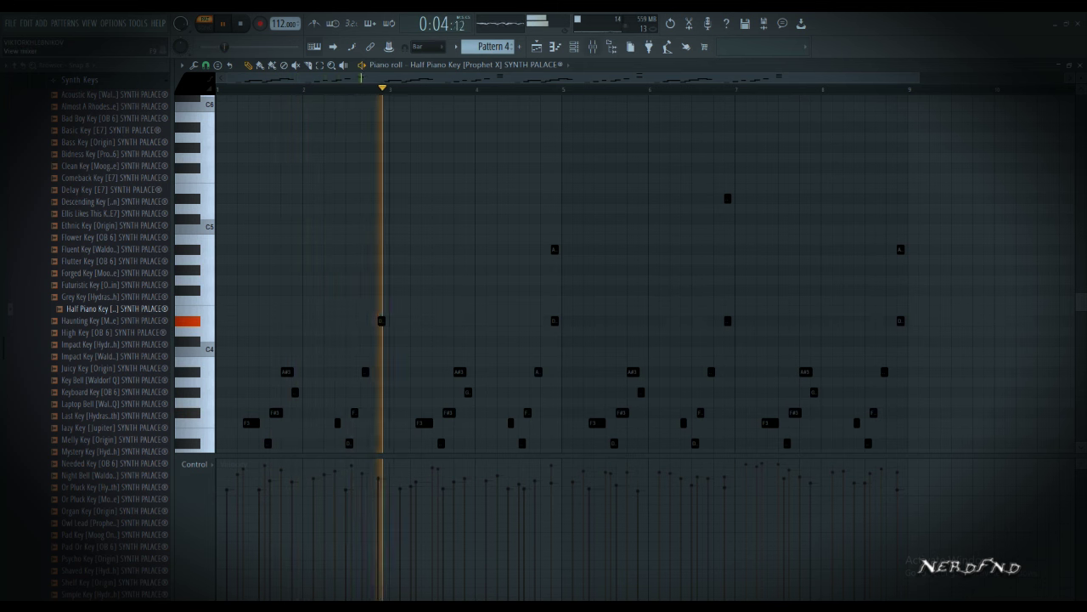
pyautogui.press('F9')
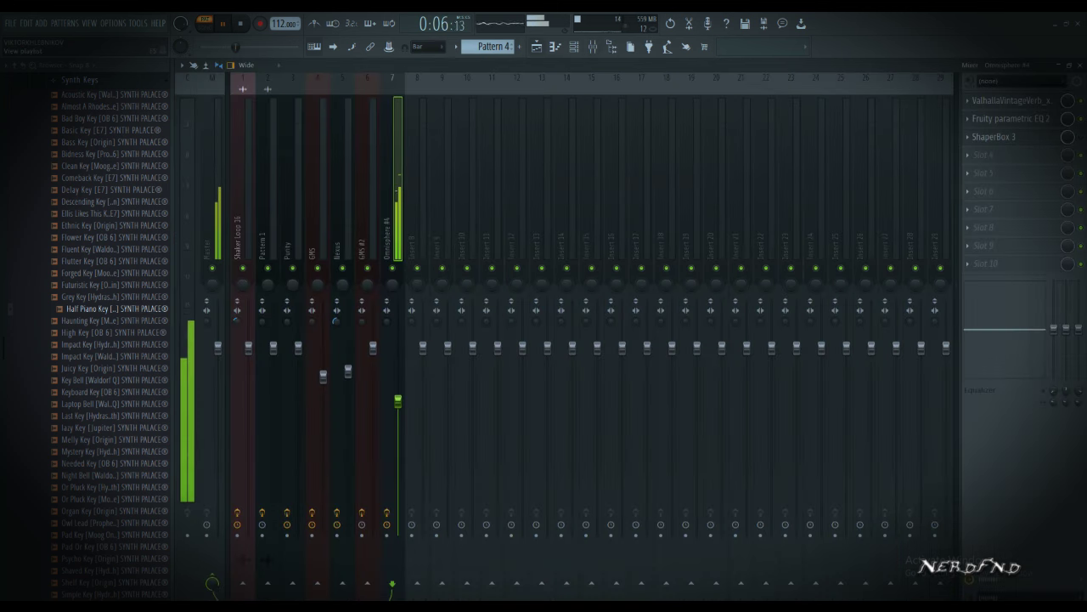
# Open the Upright Bass 1 notes of Pattern 6 from the playlist and select them all
pyautogui.press('F5')
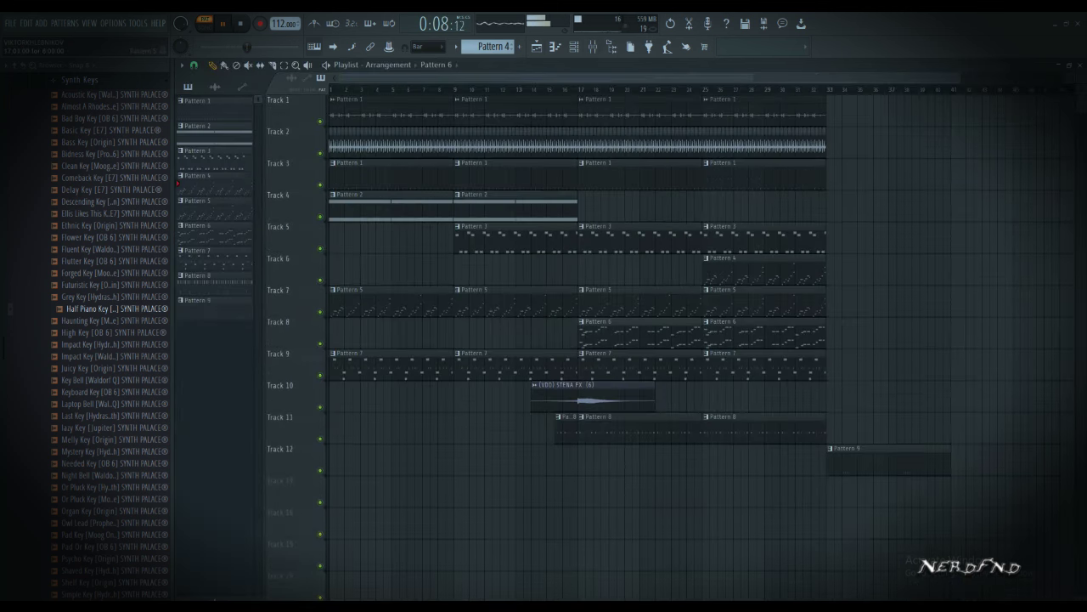
pyautogui.doubleClick(641, 337)
pyautogui.keyDown('ctrl'); pyautogui.moveTo(764, 217); pyautogui.dragTo(209, 444); pyautogui.keyUp('ctrl')
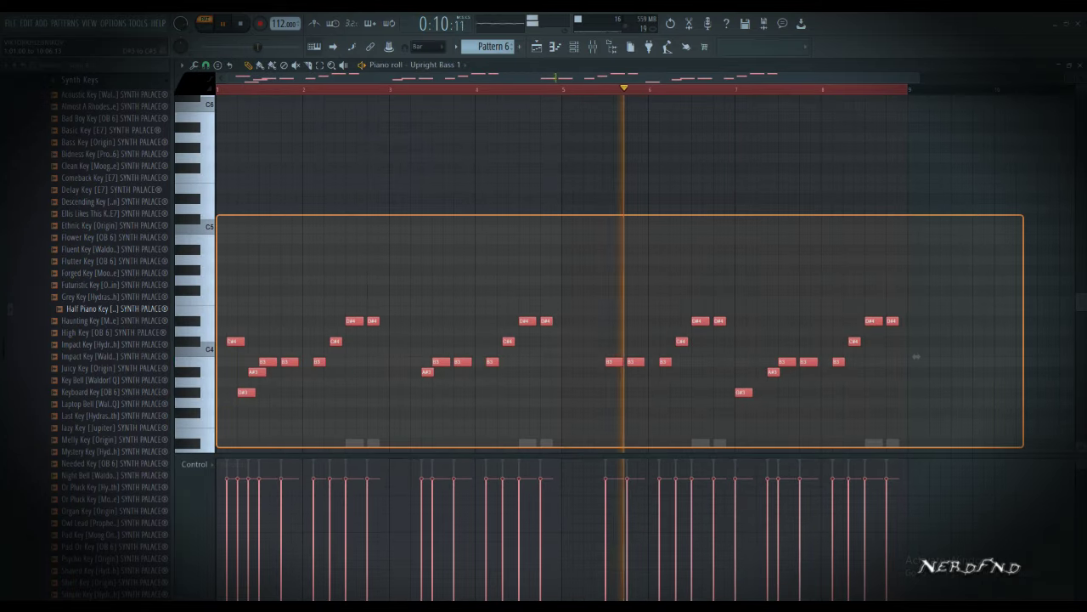
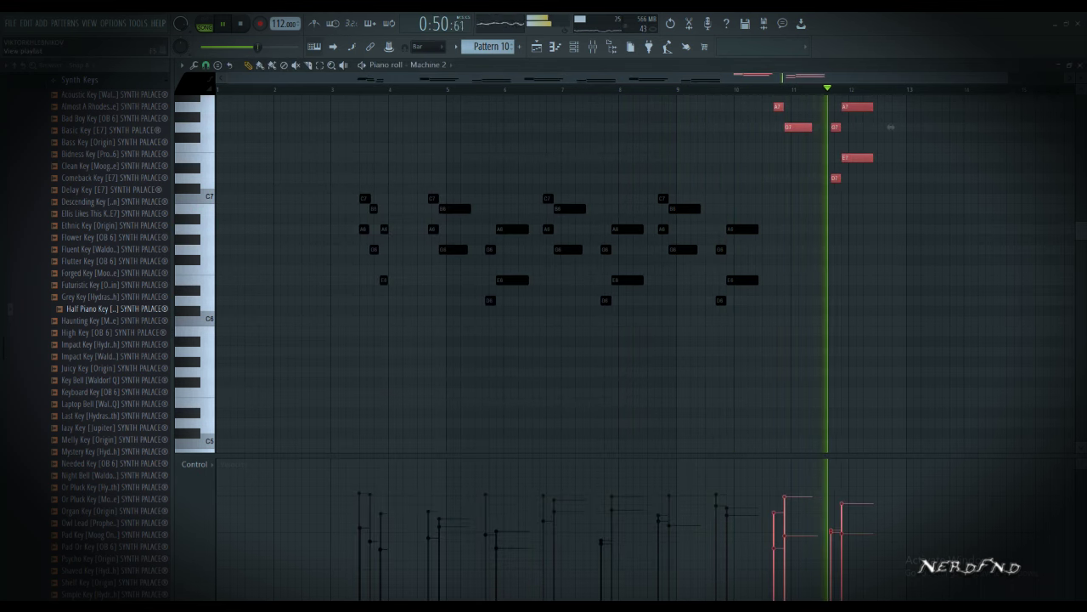
# Try to delete the Machine 2 channel from the channel rack
pyautogui.press('F5')
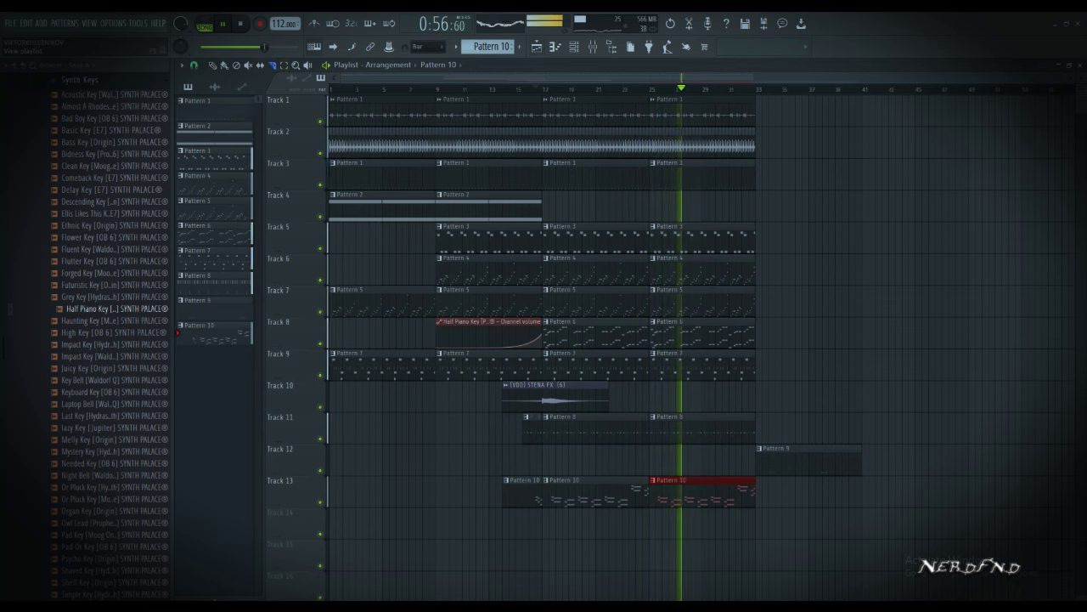
pyautogui.press('F7')
pyautogui.press('F6')
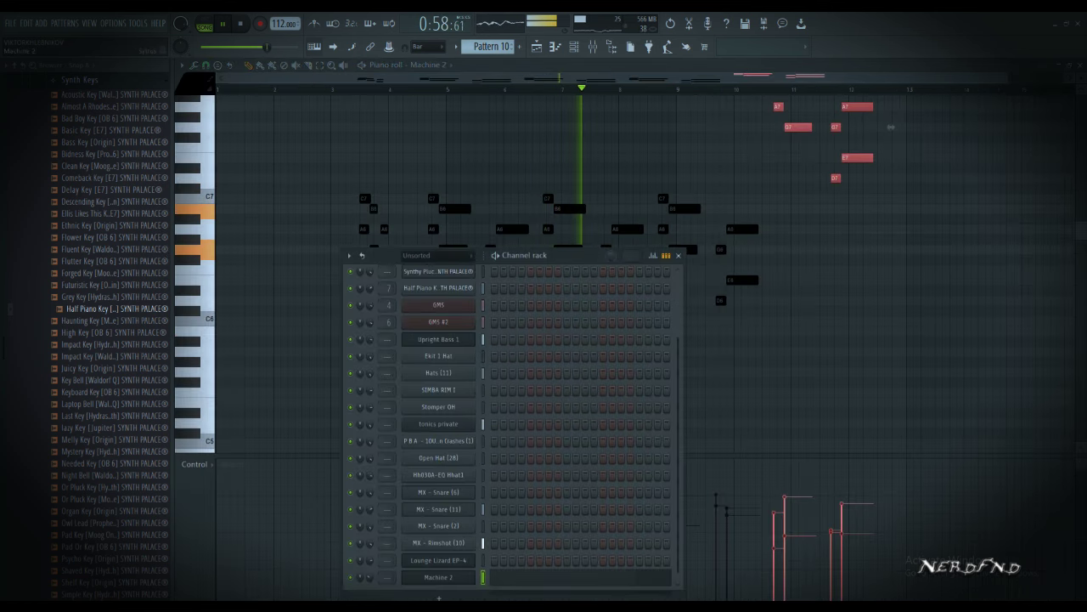
pyautogui.rightClick(472, 440)
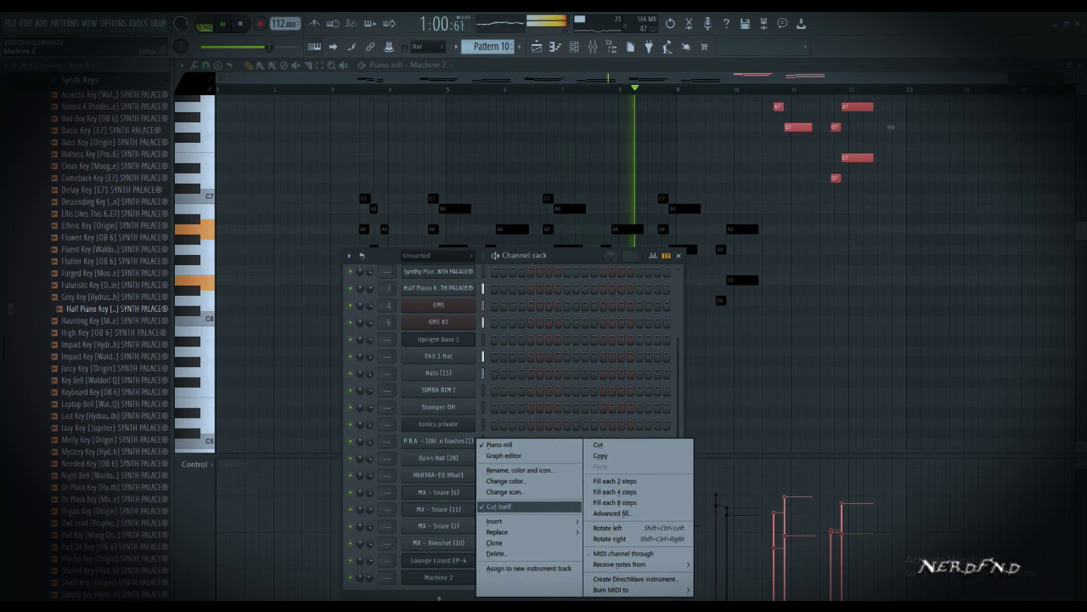
pyautogui.click(498, 553)
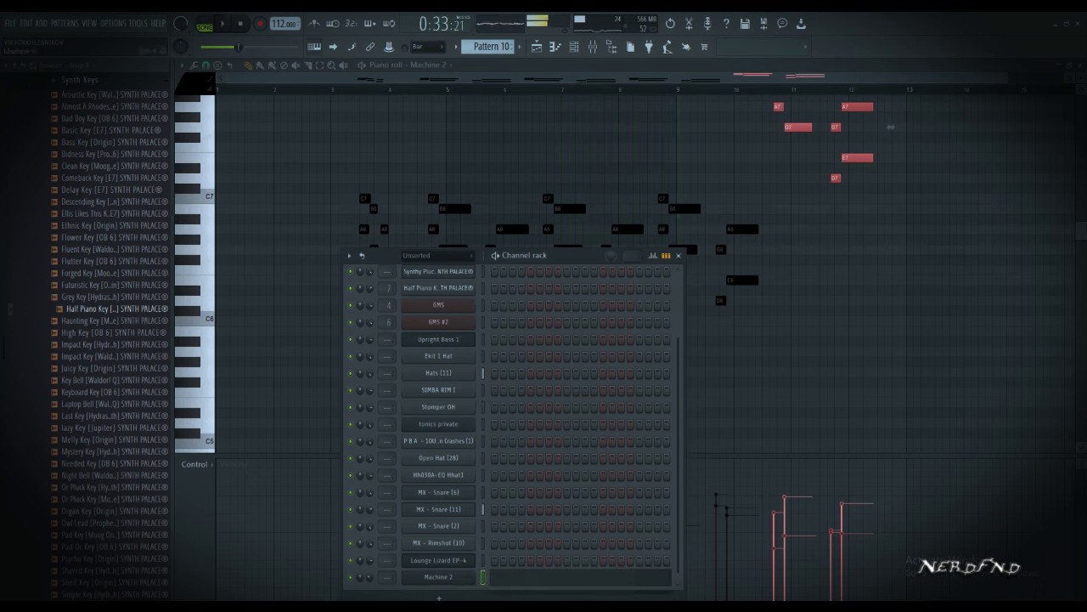
# Load the Machine preset into the Sytrus synth on the Machine 2 channel
pyautogui.click(438, 576)
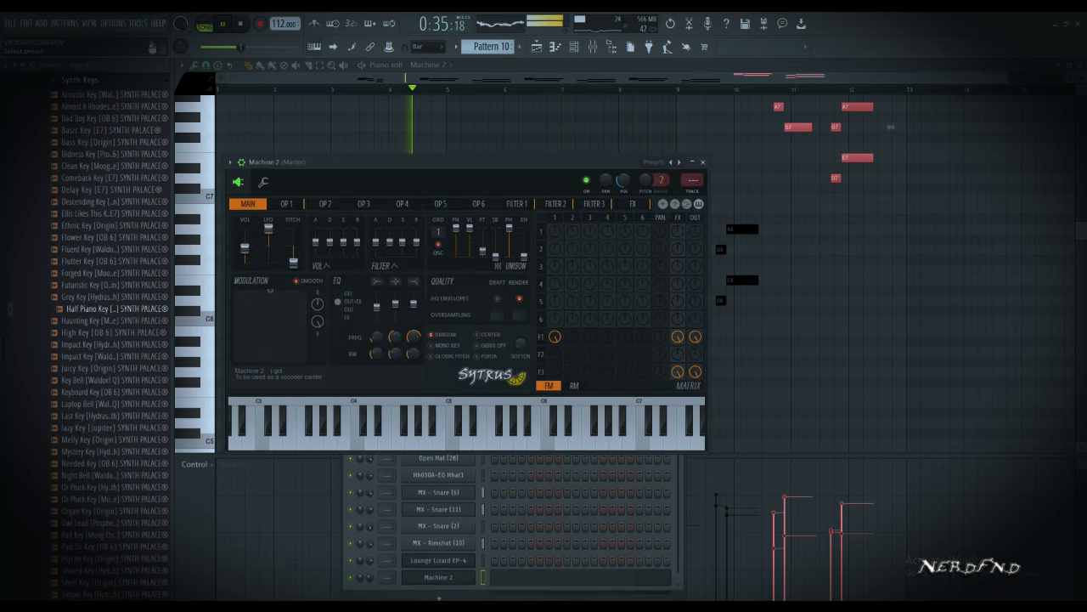
pyautogui.click(654, 161)
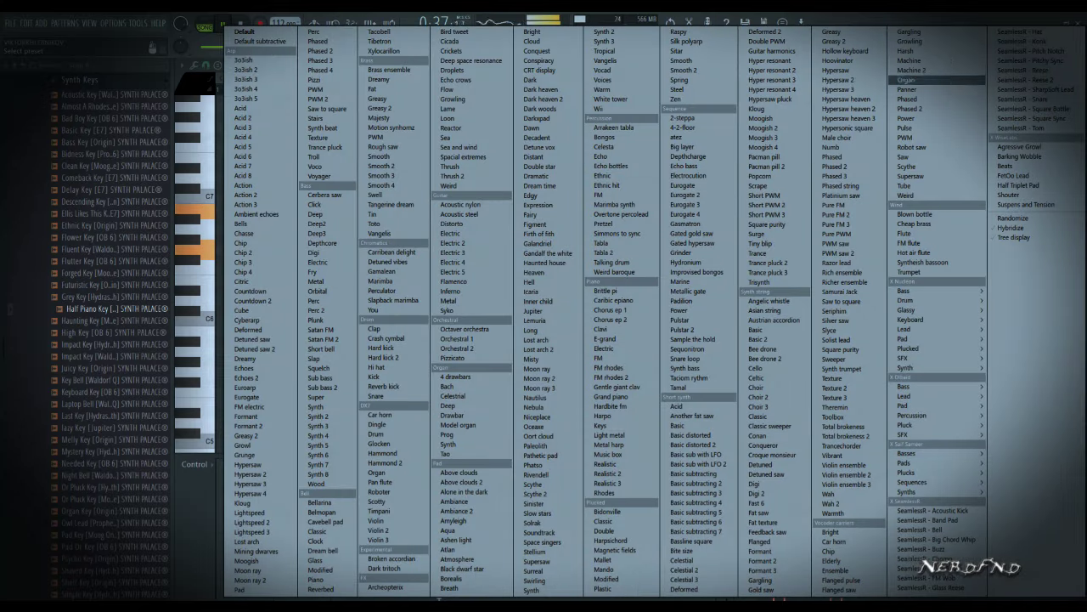
pyautogui.click(910, 60)
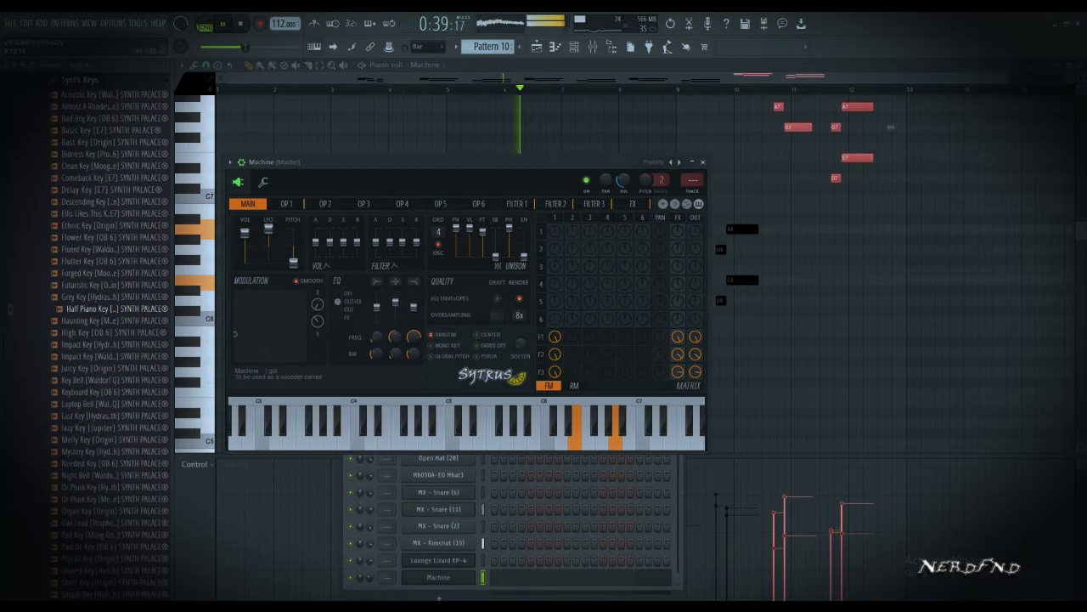
# Transpose all the Machine notes in Pattern 10 up one octave and remove any stray notes
pyautogui.click(721, 137)
pyautogui.rightClick(723, 137)
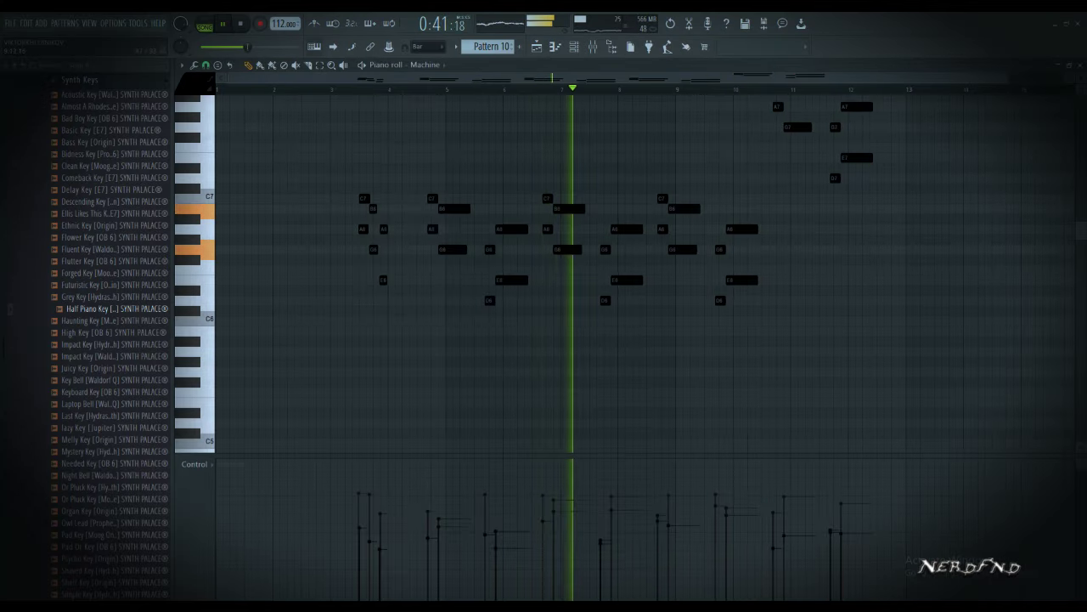
pyautogui.hotkey('ctrl', 'Up')
pyautogui.scroll(2, 686, 168)
pyautogui.click(686, 168)
pyautogui.rightClick(687, 169)
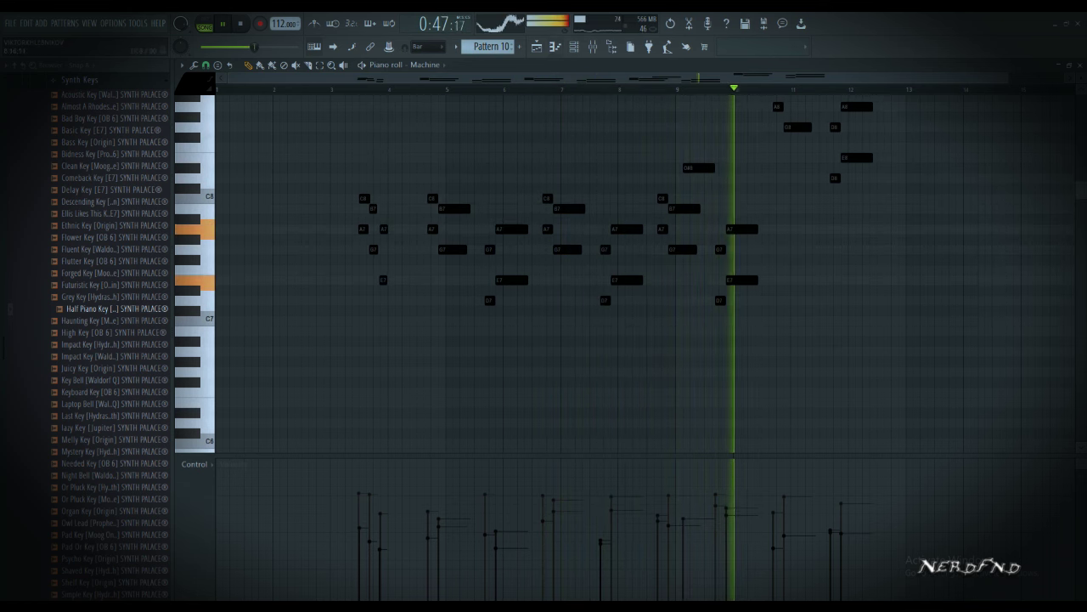
pyautogui.press('space')
pyautogui.press('F6')
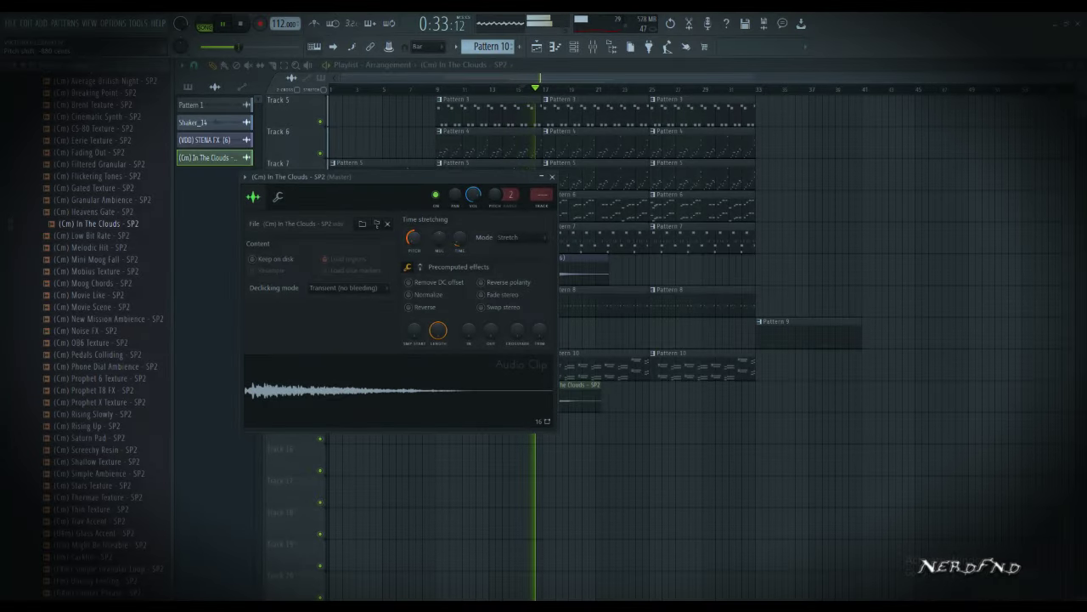
# Load the saved Omnisphere #4 mixer track state with its effects chain onto the In The Clouds mixer track
pyautogui.press('F9')
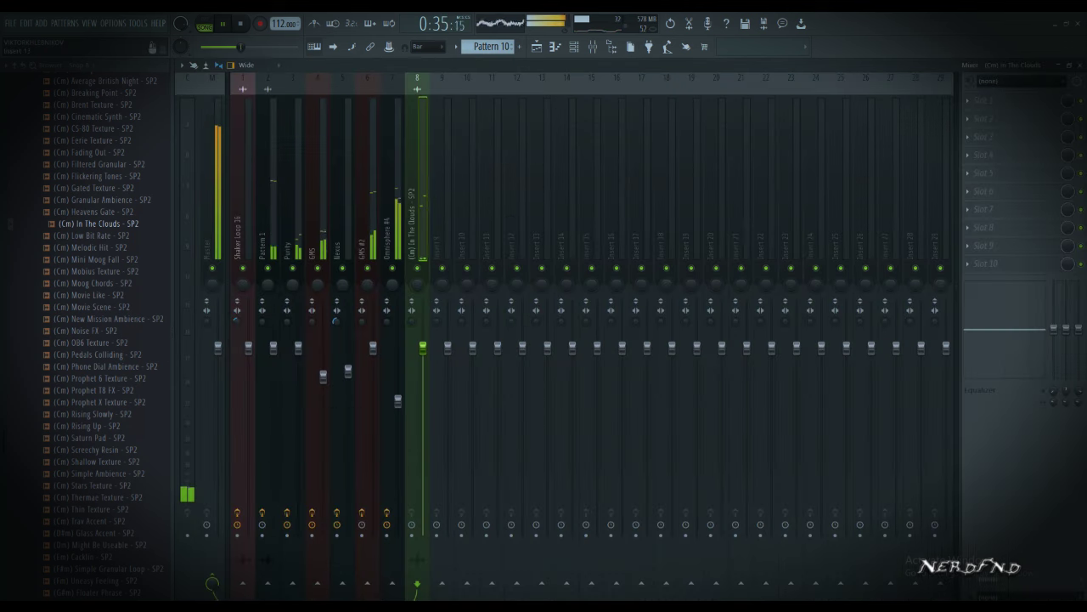
pyautogui.rightClick(415, 195)
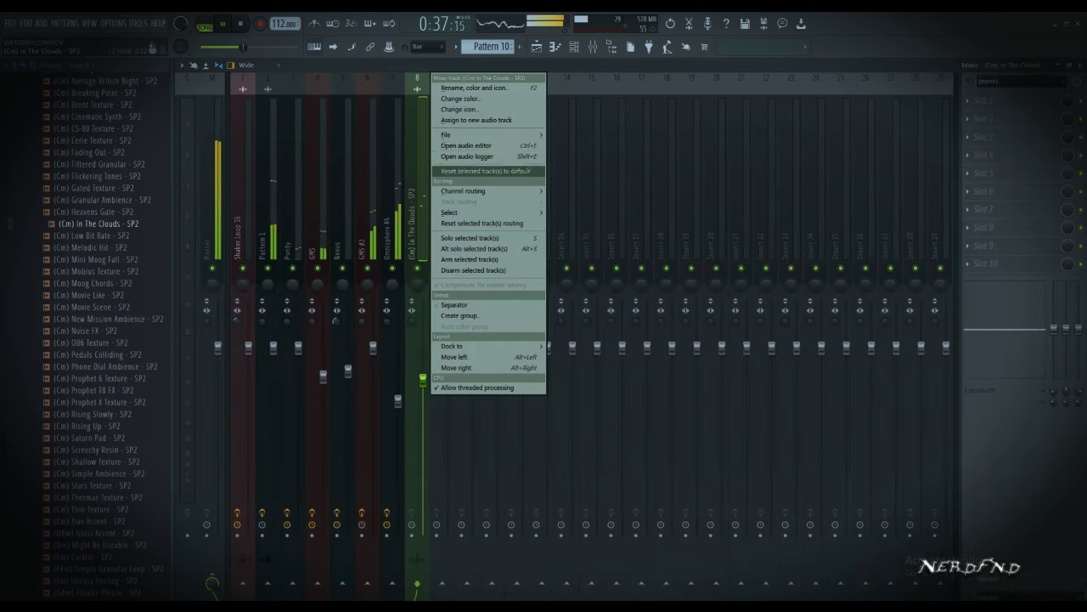
pyautogui.moveTo(450, 134)
pyautogui.click(595, 413)
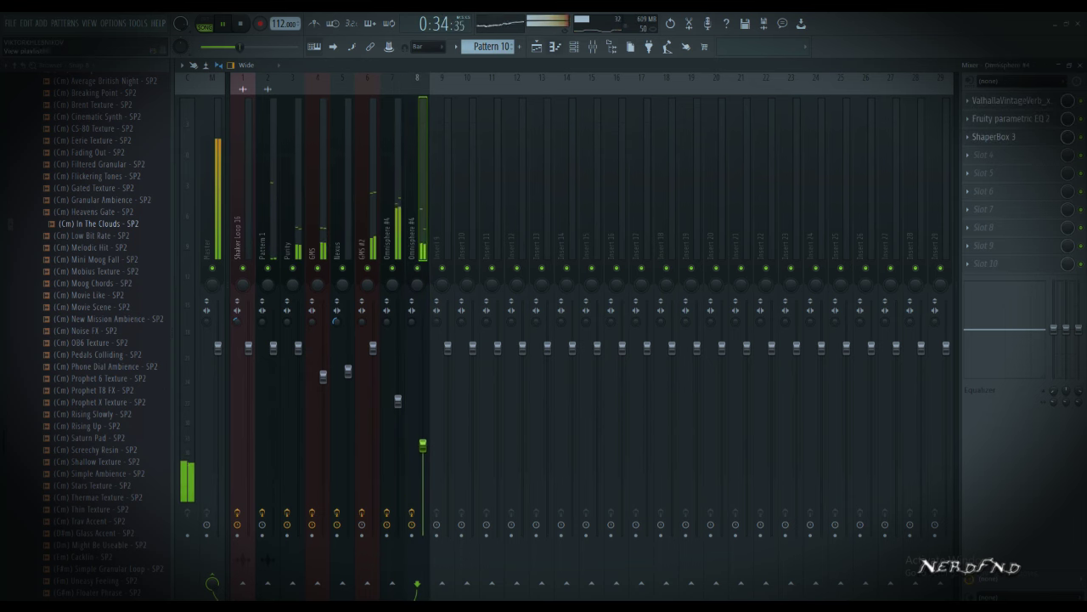
# Replace the Wind Bell channel's instrument with Polysix in the channel rack
pyautogui.press('F5')
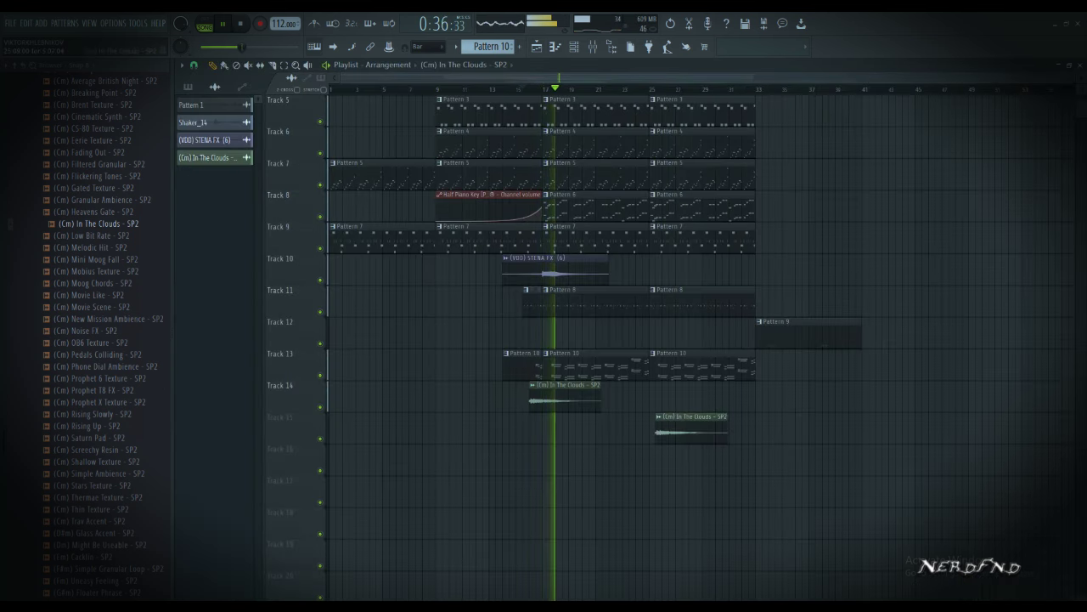
pyautogui.press('F7')
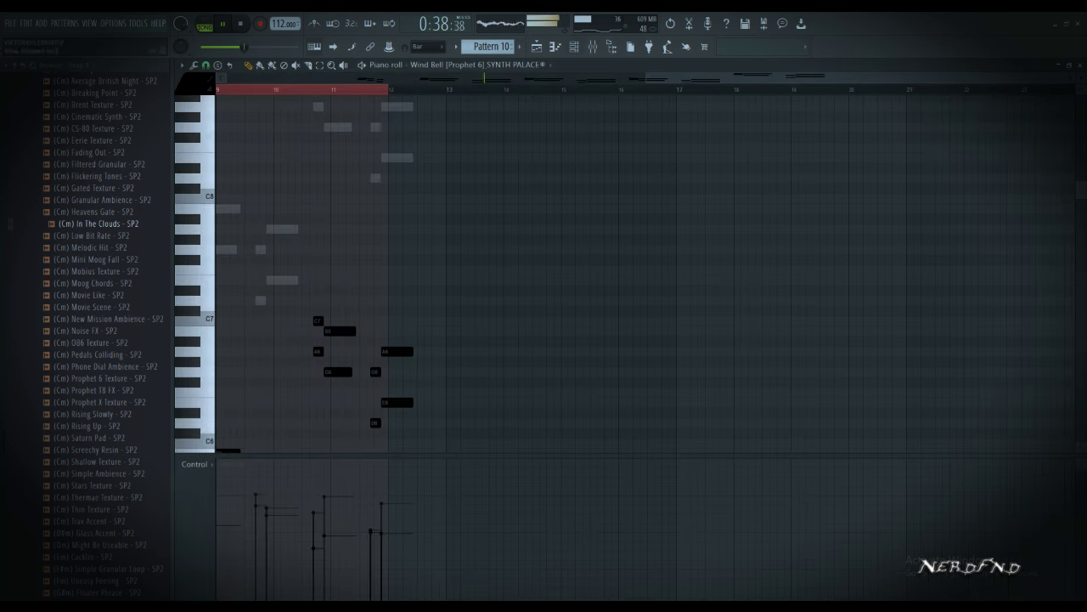
pyautogui.press('F6')
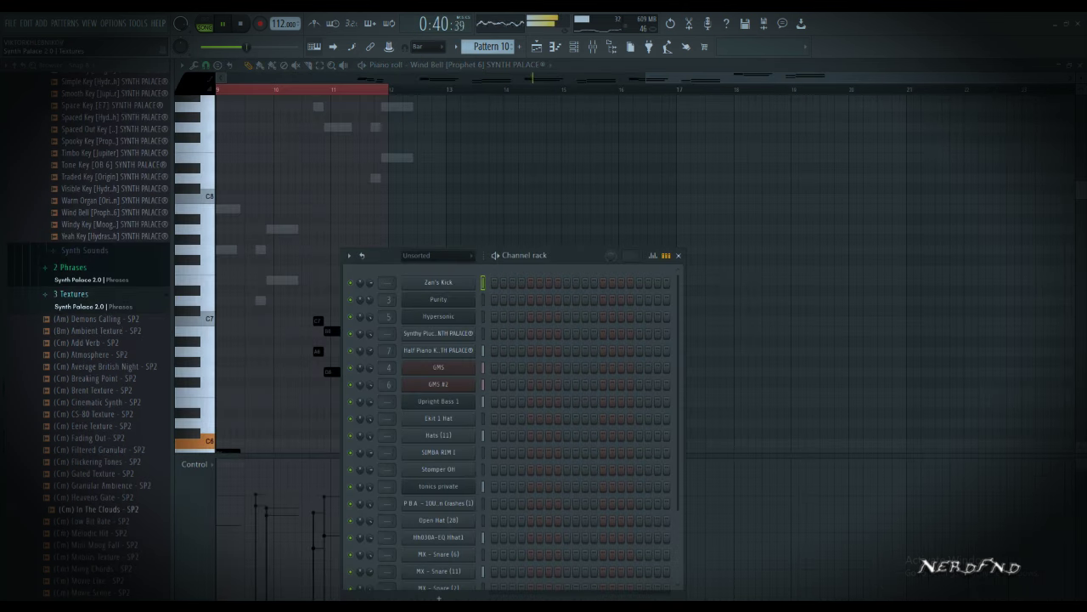
pyautogui.scroll(-4, 510, 425)
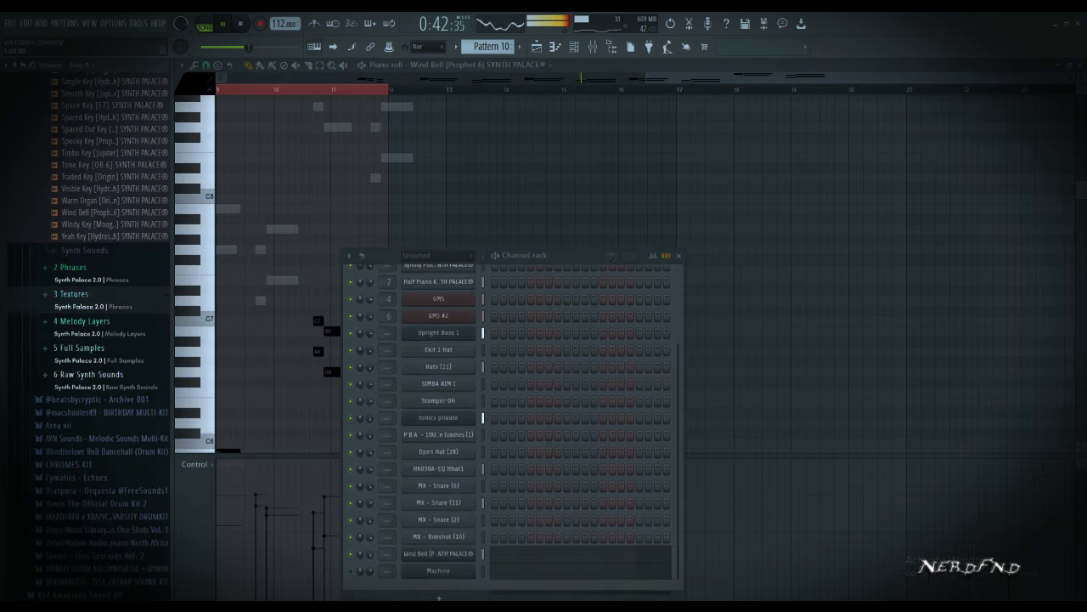
pyautogui.rightClick(445, 554)
pyautogui.moveTo(510, 533)
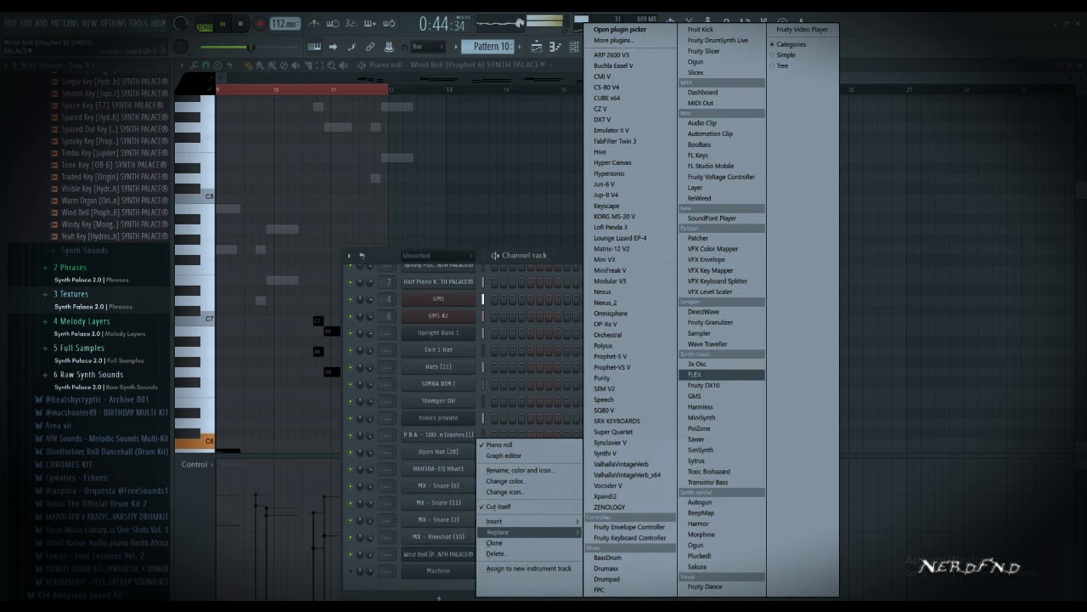
pyautogui.click(620, 227)
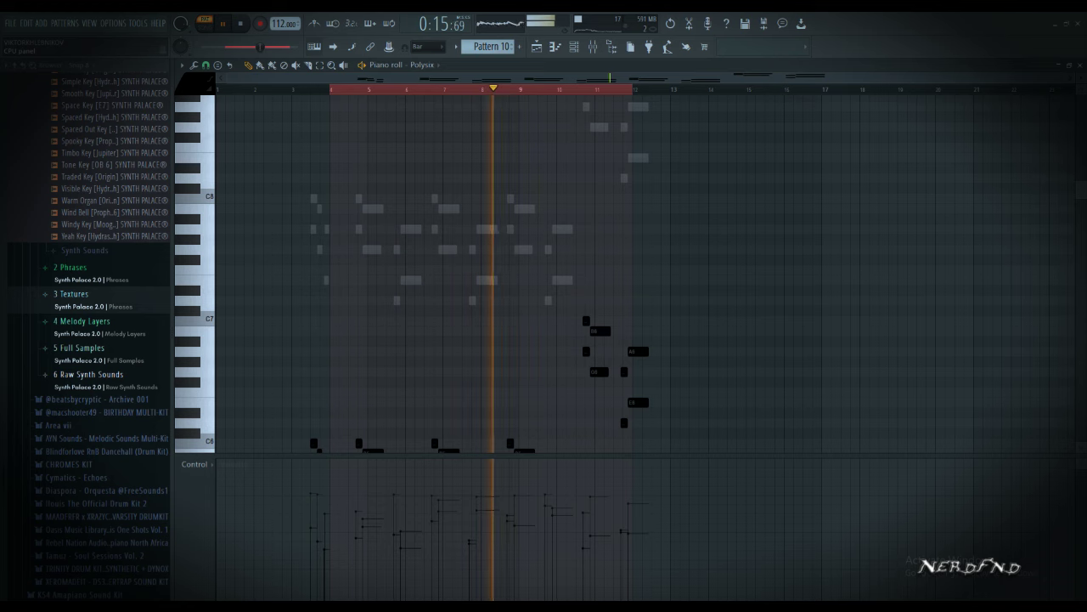
# Try to delete the Machine channel from the channel rack
pyautogui.press('F5')
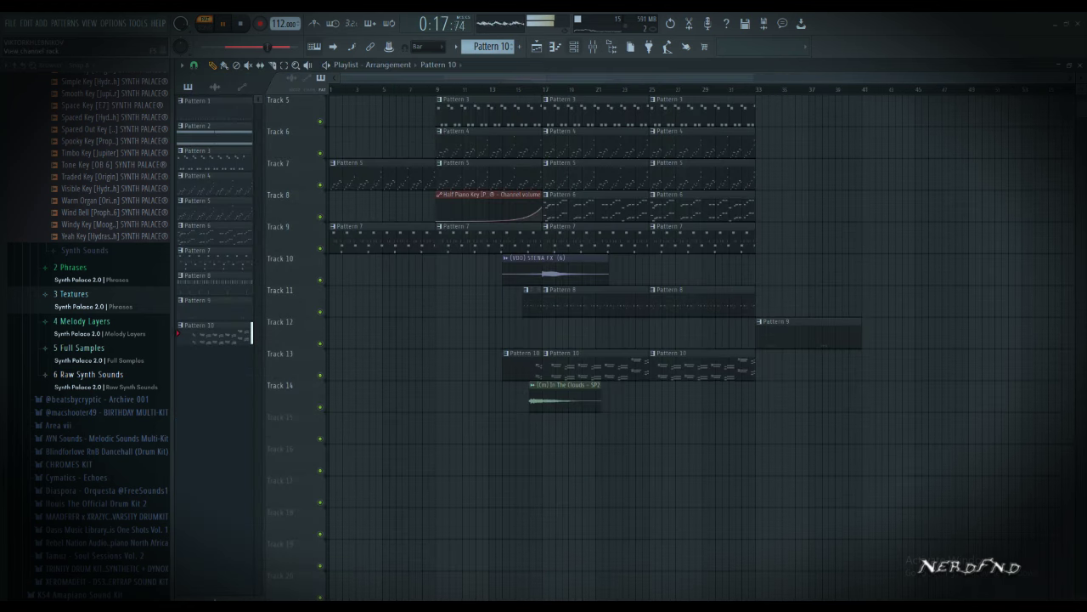
pyautogui.press('F6')
pyautogui.rightClick(438, 571)
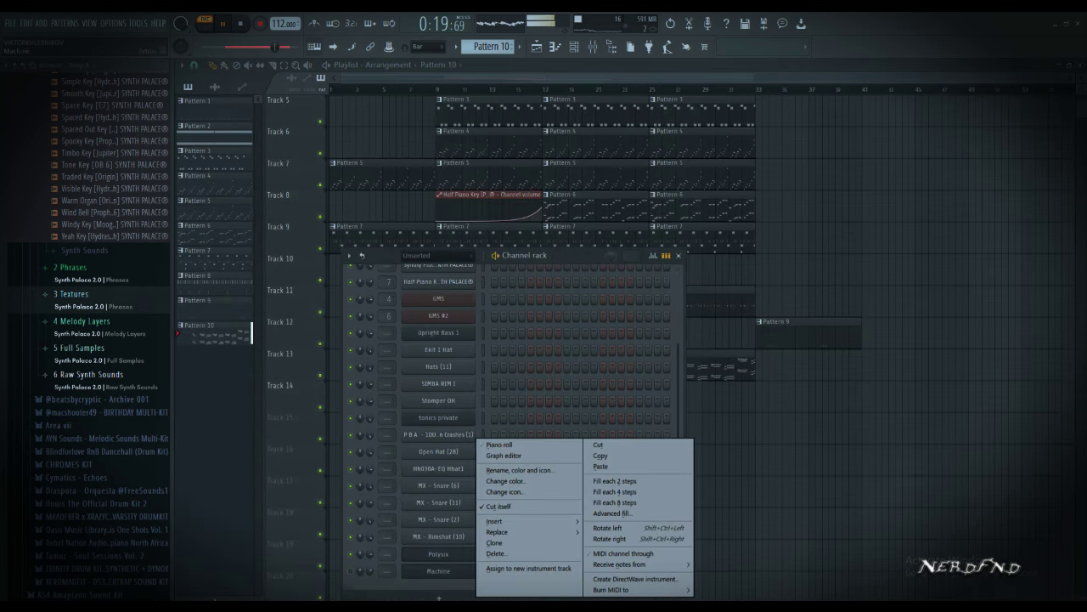
pyautogui.click(497, 553)
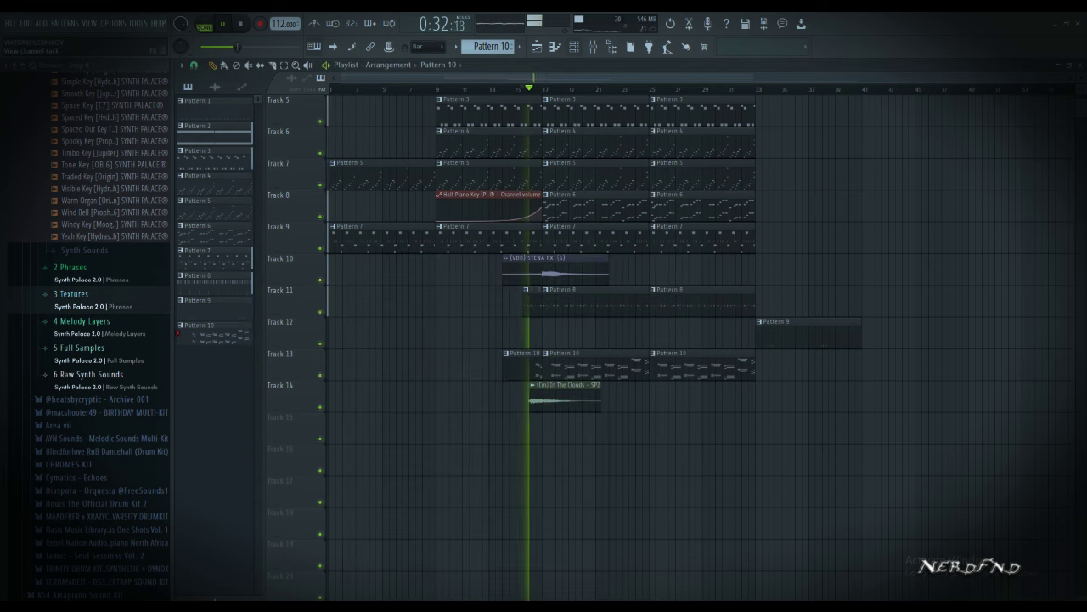
# Scale down the velocities of all Polysix notes in Pattern 10 and transpose them up one octave
pyautogui.doubleClick(521, 366)
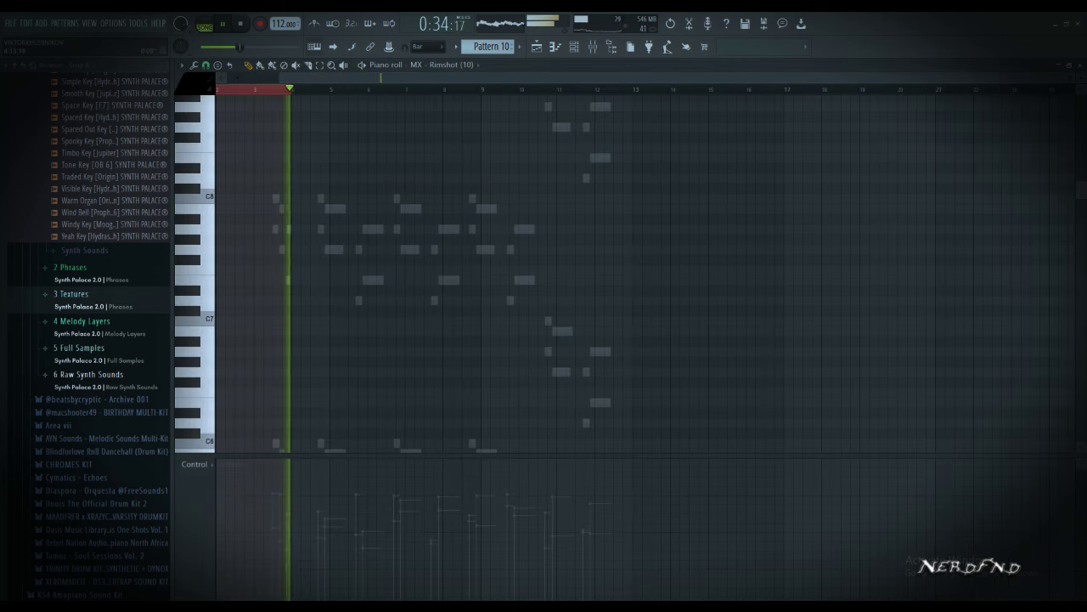
pyautogui.scroll(-3, 629, 274)
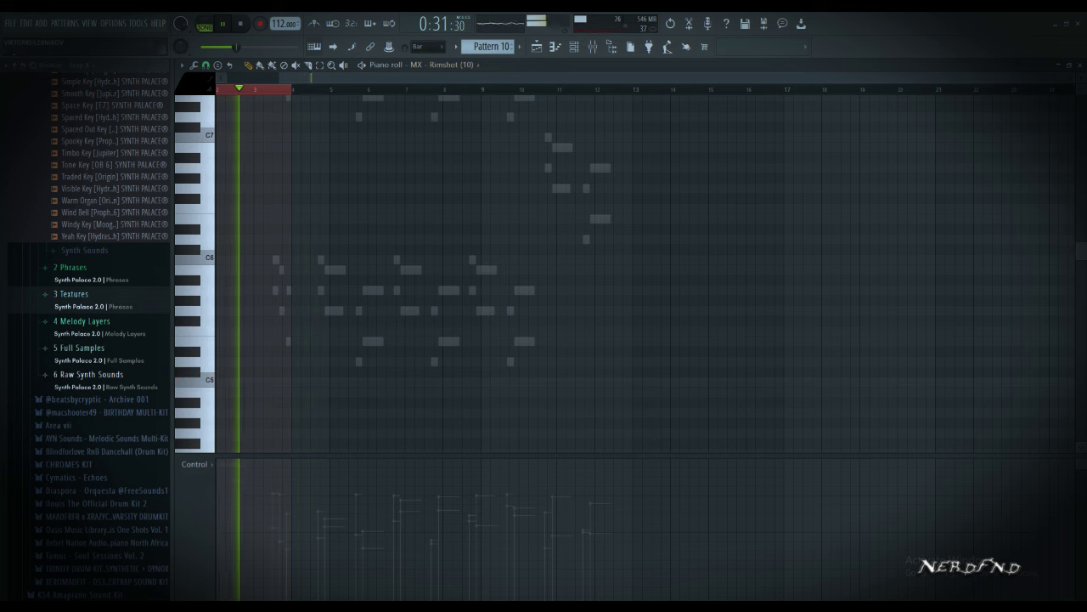
pyautogui.press('Up')
pyautogui.press('Up')
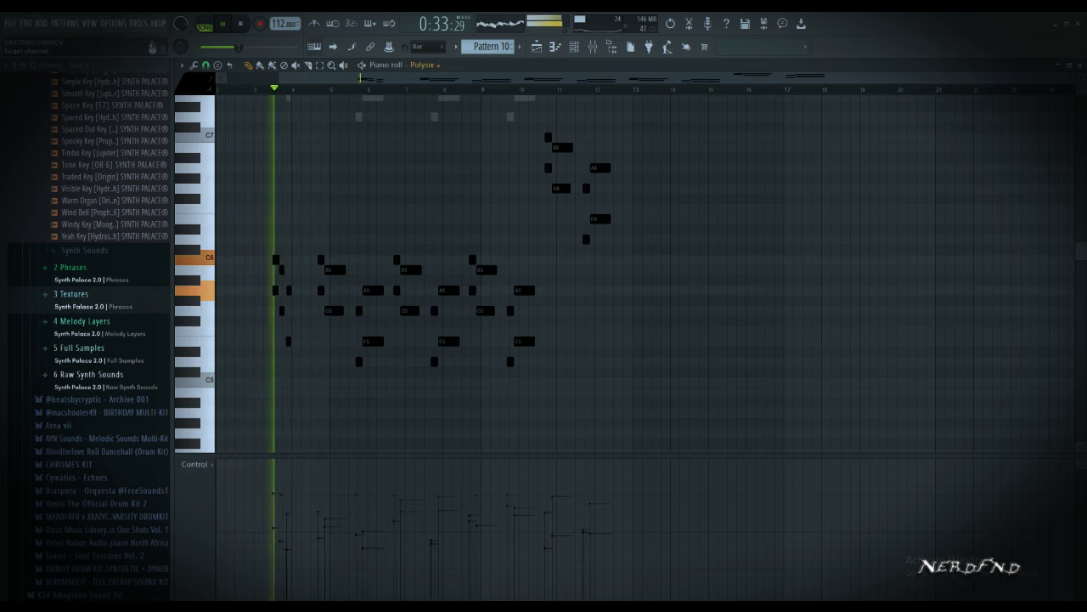
pyautogui.hotkey('alt', 'x')
pyautogui.moveTo(571, 286); pyautogui.dragTo(571, 275)
pyautogui.moveTo(544, 285); pyautogui.dragTo(544, 326)
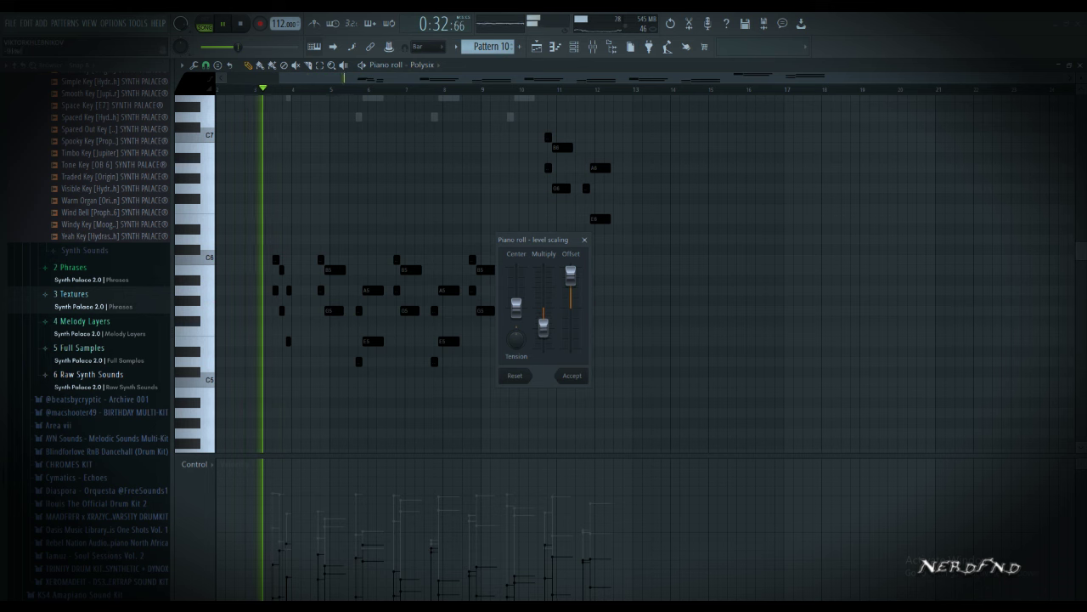
pyautogui.click(572, 376)
pyautogui.hotkey('ctrl', 'Up')
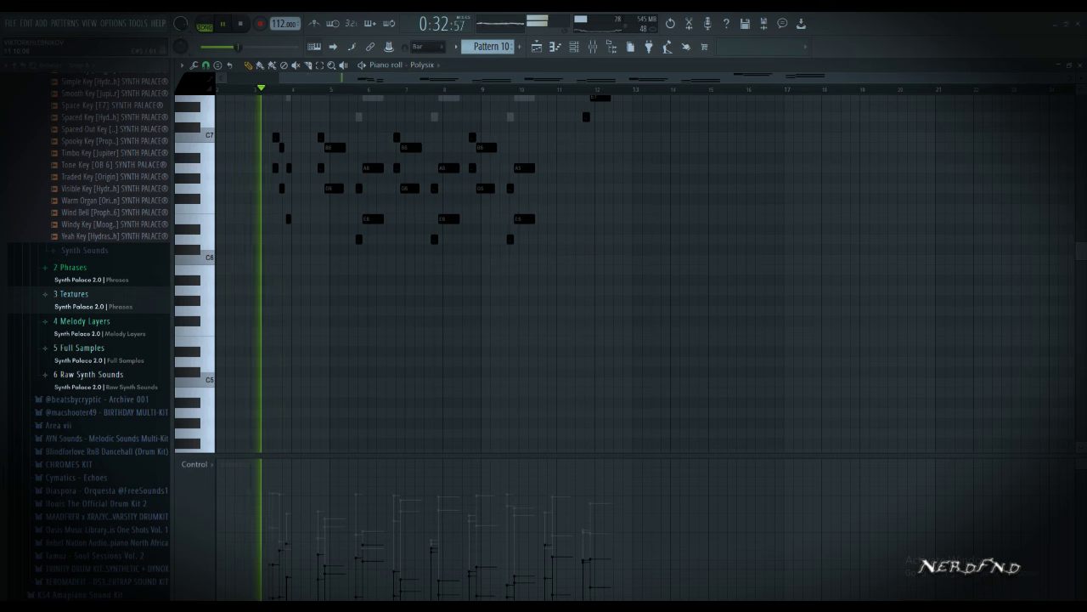
pyautogui.scroll(6, 646, 272)
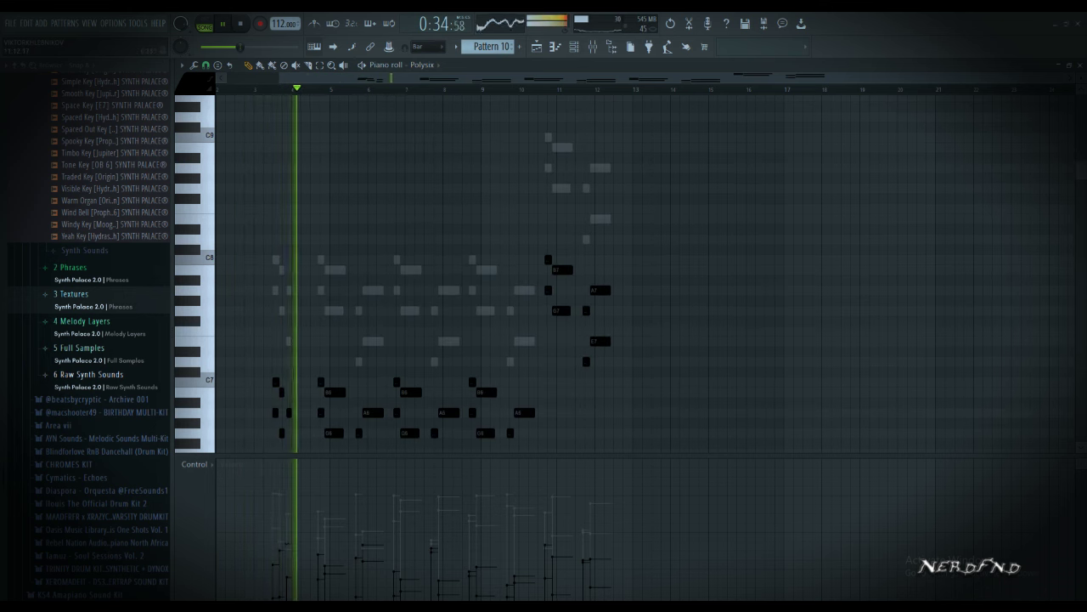
# Route the Polysix channel to mixer track 9 and add Fruity Reeverb 2 in its first effect slot
pyautogui.press('F6')
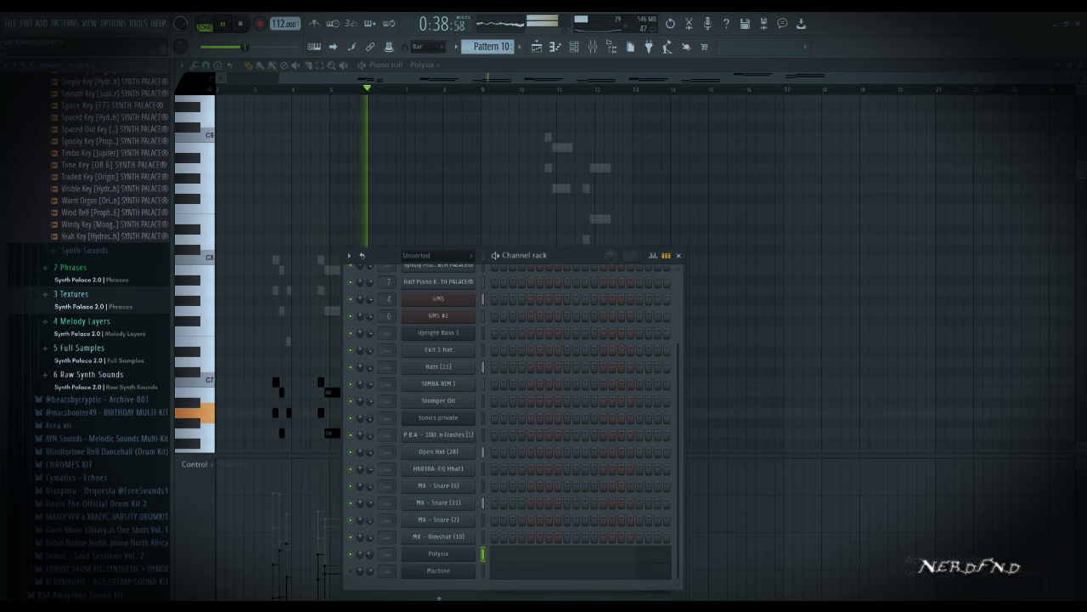
pyautogui.press('F9')
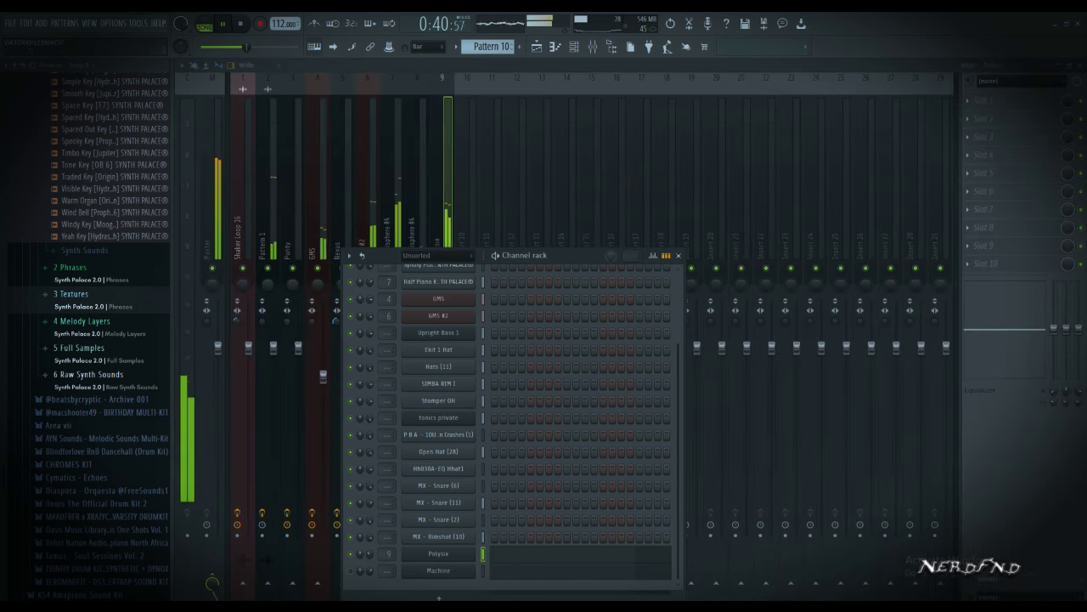
pyautogui.click(968, 101)
pyautogui.click(802, 213)
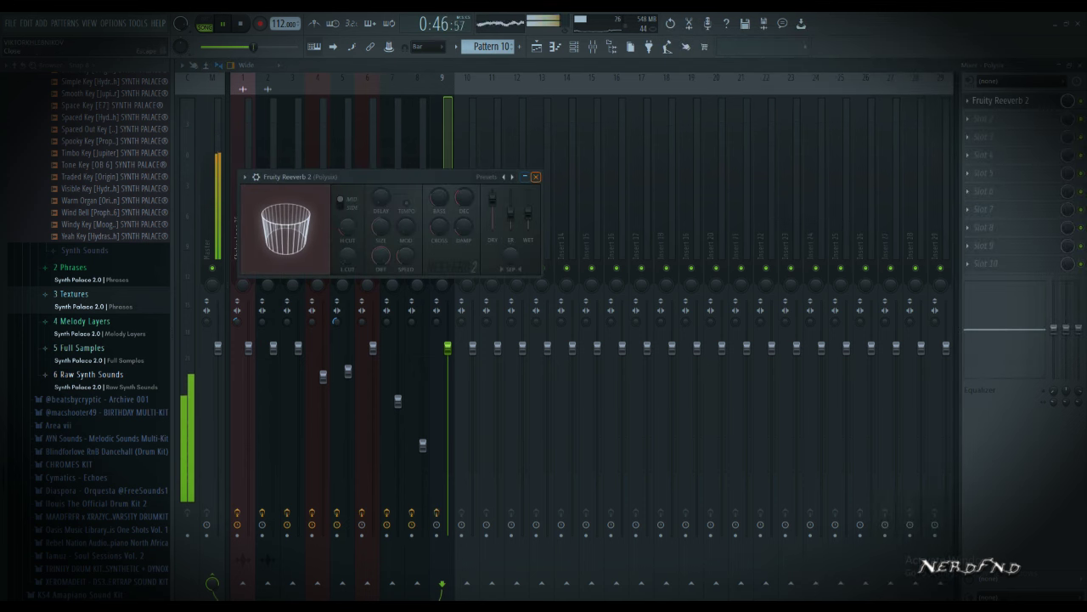
pyautogui.click(536, 176)
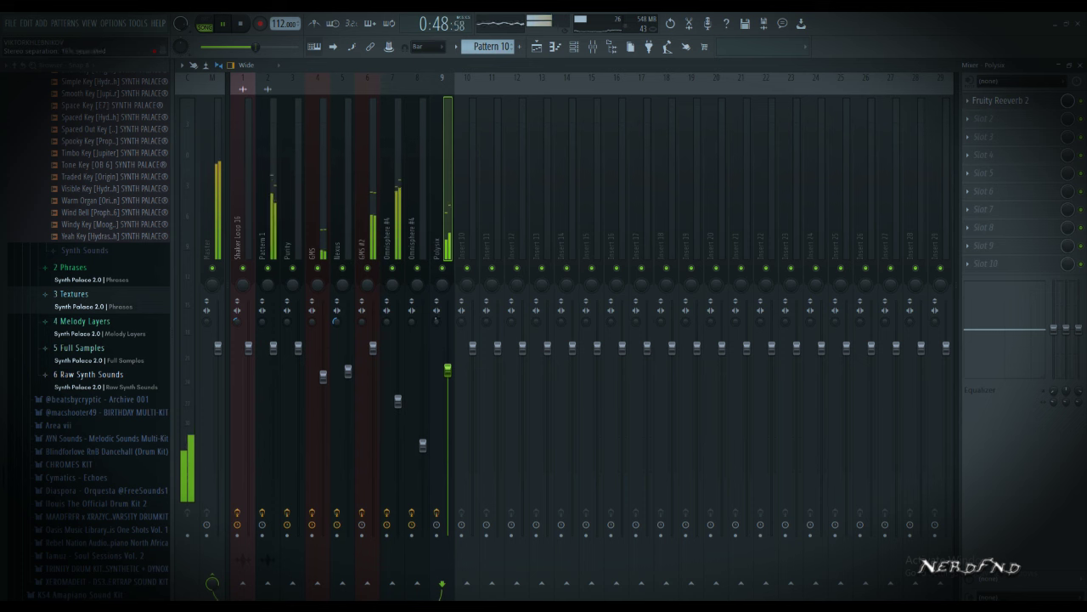
# Select Patterns 2 through 7 and Pattern 10 in the playlist's pattern list
pyautogui.click(536, 46)
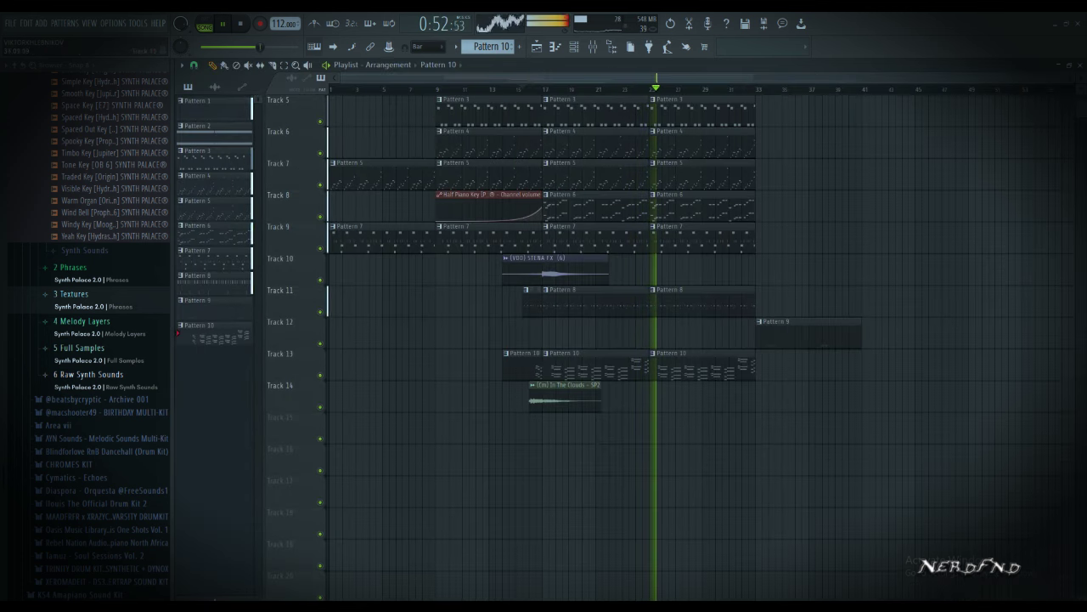
pyautogui.scroll(4, 544, 340)
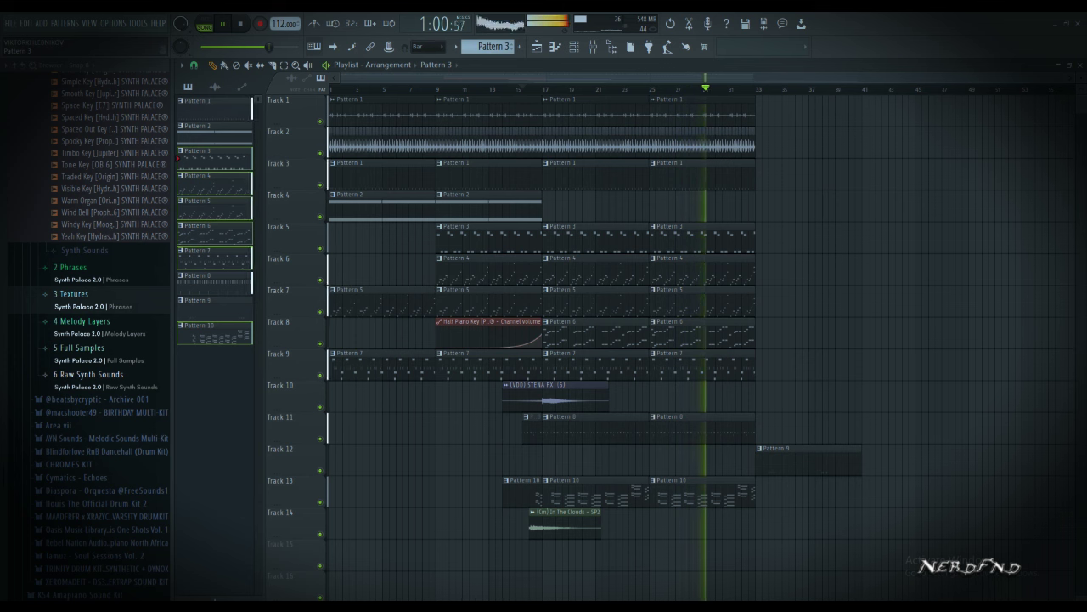
pyautogui.rightClick(225, 133)
pyautogui.click(250, 243)
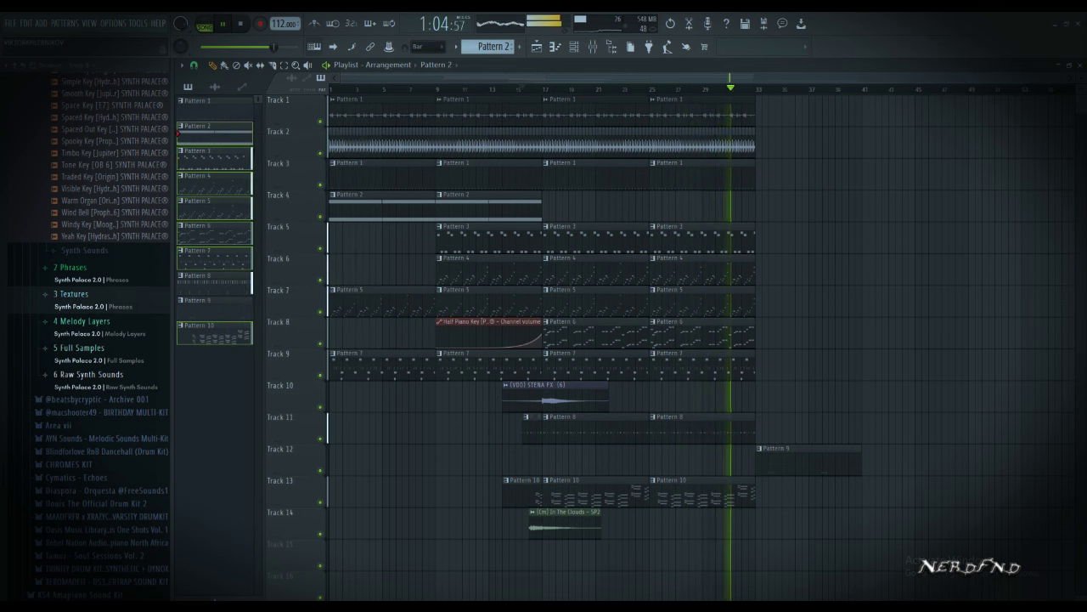
# Split the second bar 1 A2 note of Pattern 7's Log Drum into two short hits and mute the B2 note in bar 2
pyautogui.doubleClick(564, 521)
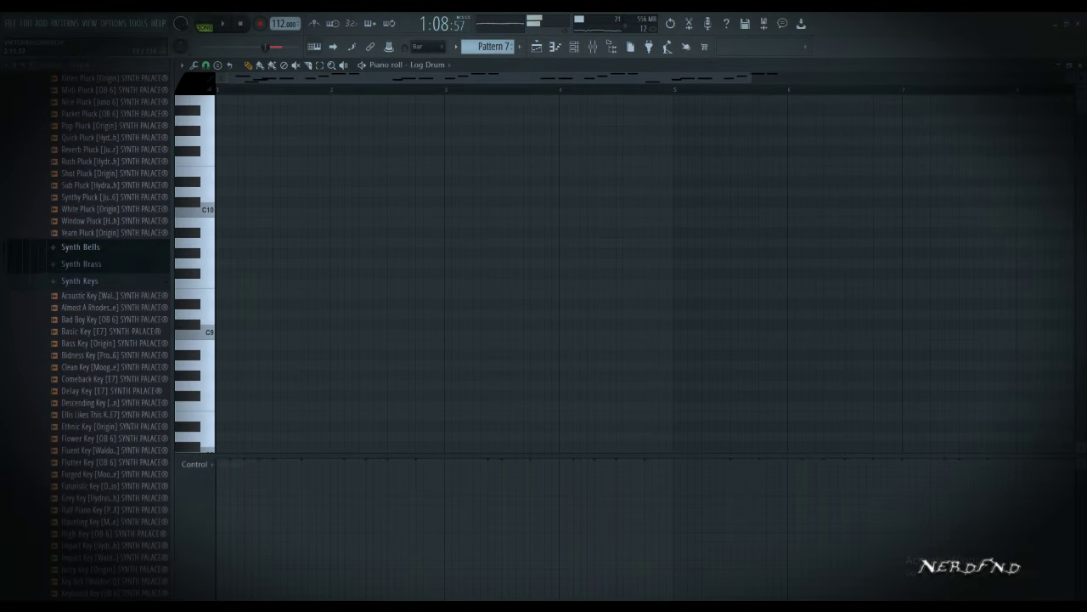
pyautogui.scroll(-10, 629, 272)
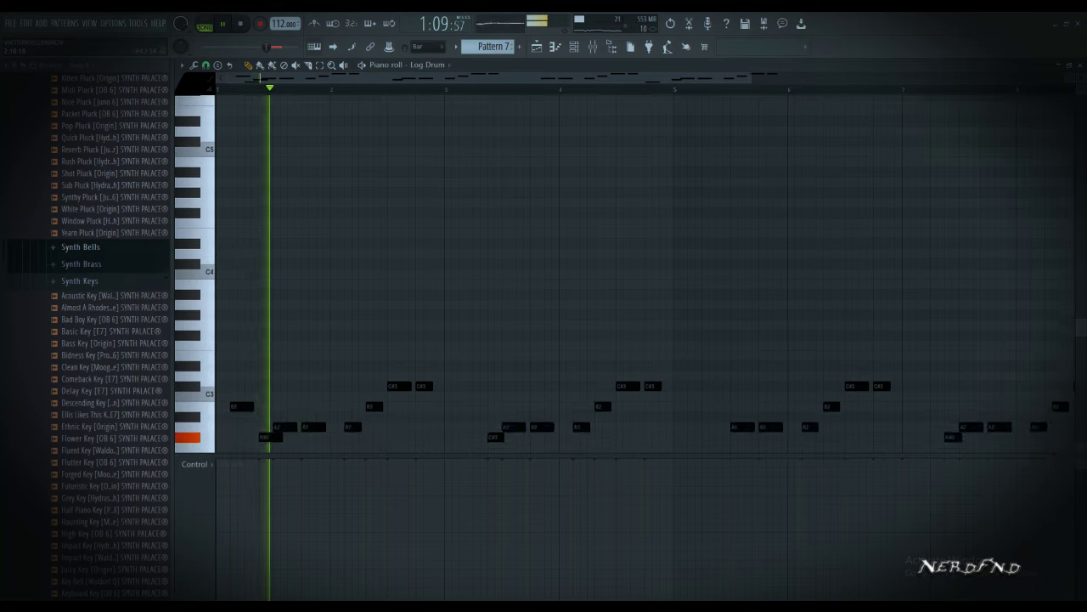
pyautogui.press('space')
pyautogui.scroll(2, 304, 213)
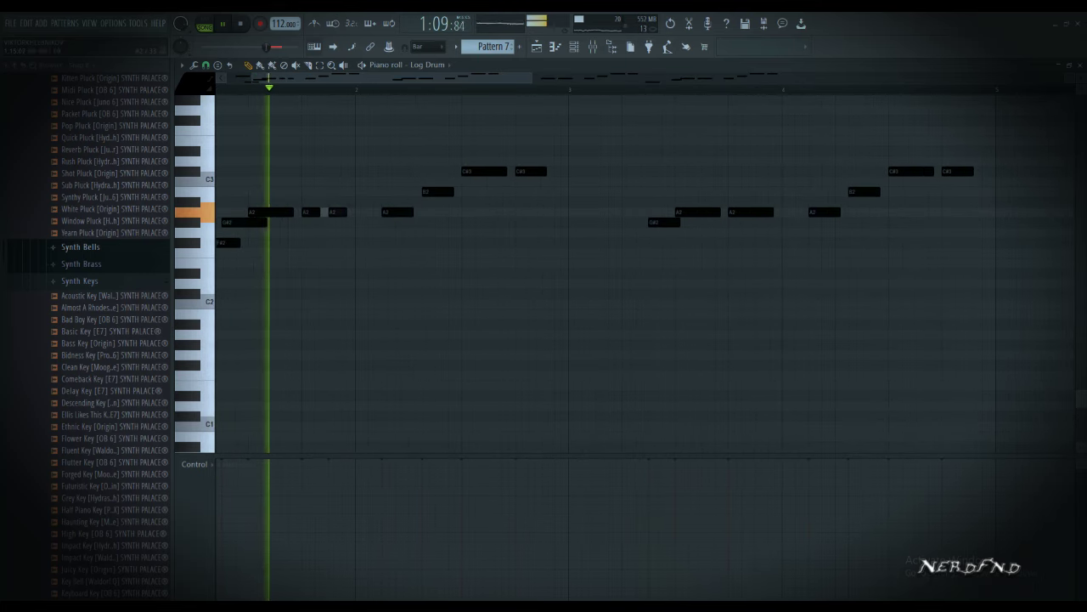
pyautogui.press('space')
pyautogui.press('space')
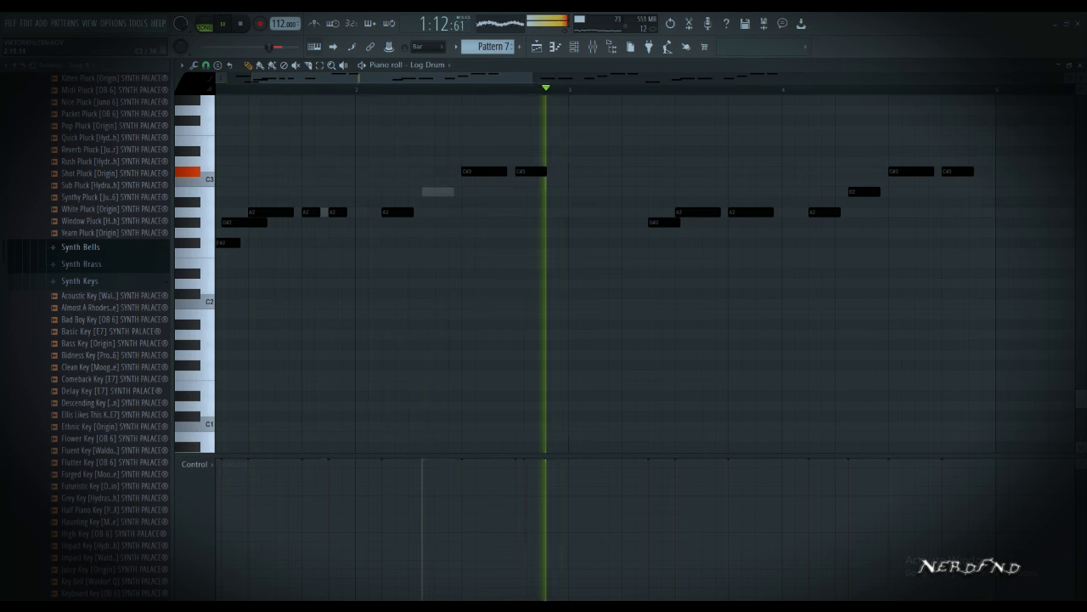
# Shorten the duration of the last C#3 note in bar 2 through its note properties
pyautogui.doubleClick(548, 171)
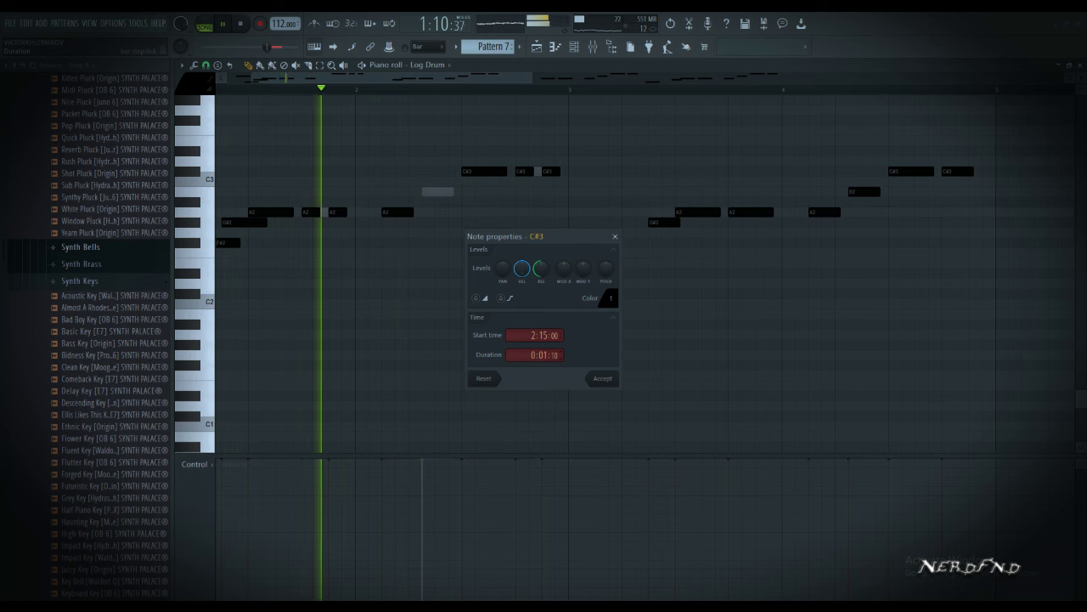
pyautogui.moveTo(545, 355); pyautogui.dragTo(546, 373)
pyautogui.click(602, 379)
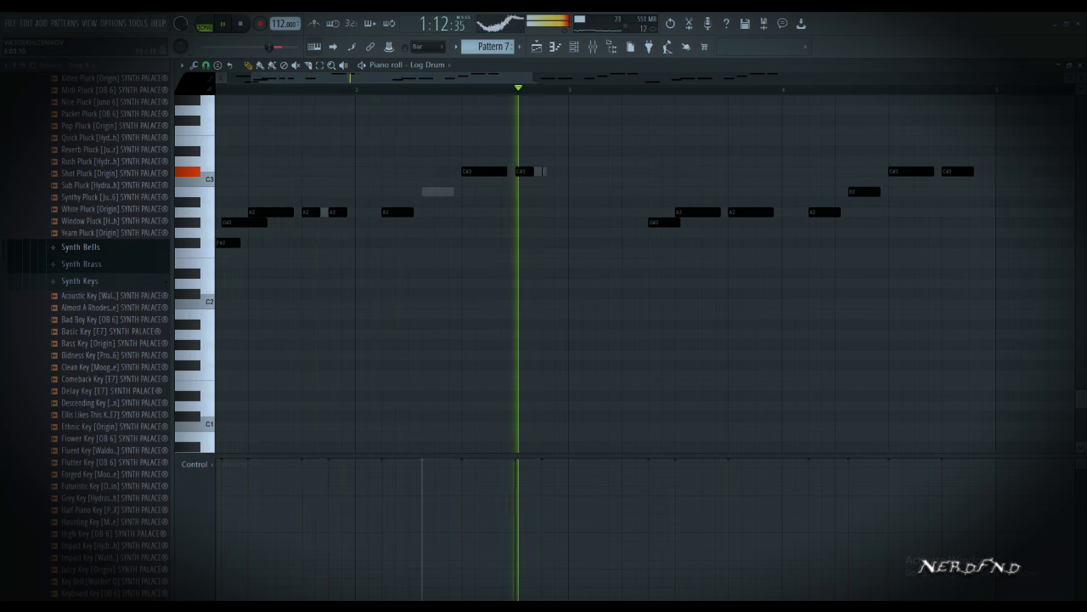
# Add a short C#3 note near the start of bar 3 in the Log Drum part and play it back
pyautogui.click(613, 161)
pyautogui.click(602, 172)
pyautogui.press('space')
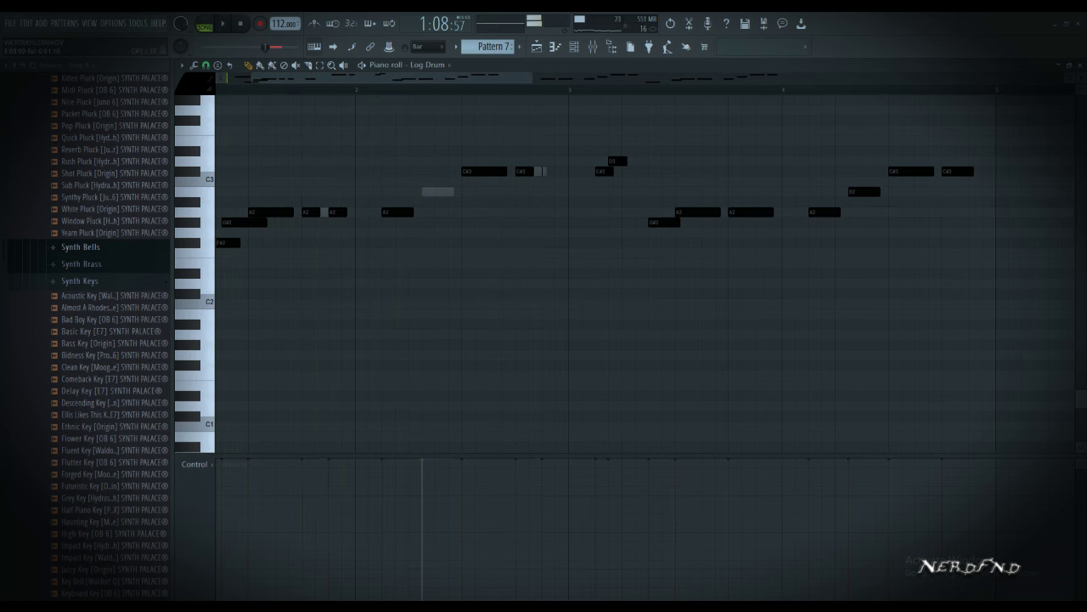
pyautogui.scroll(-4, 530, 131)
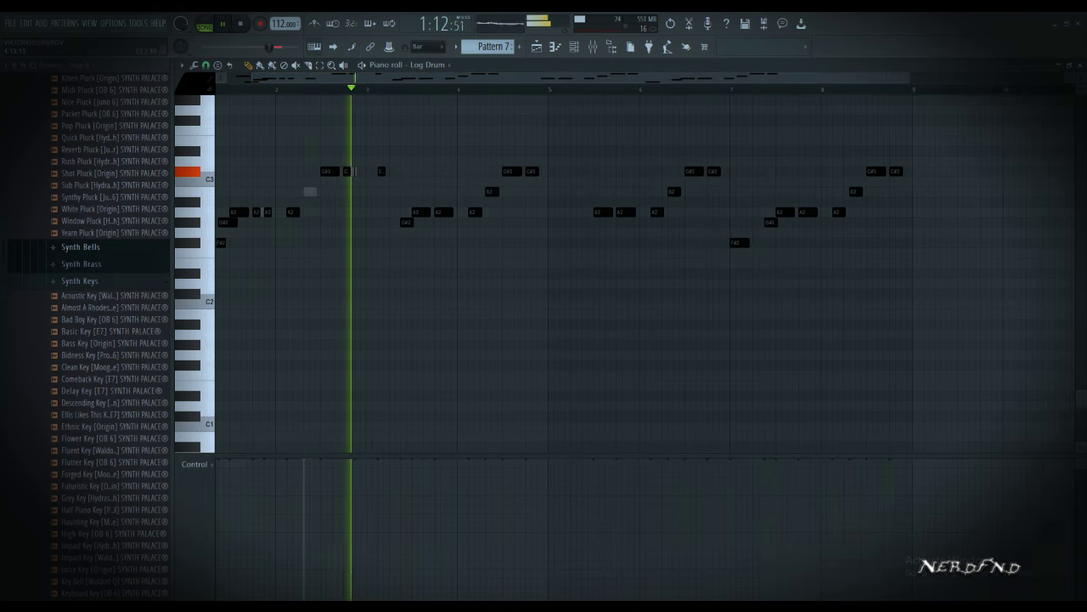
pyautogui.press('space')
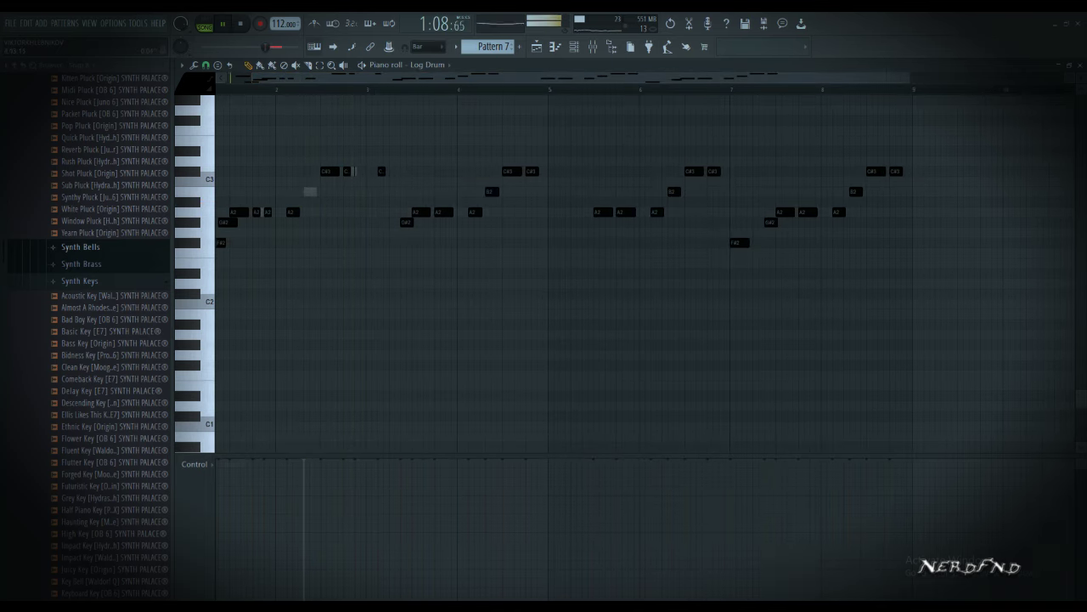
# Add a second short C#3 note in bar 3 of the Log Drum part and mute the G#2 note just after it
pyautogui.scroll(4, 530, 131)
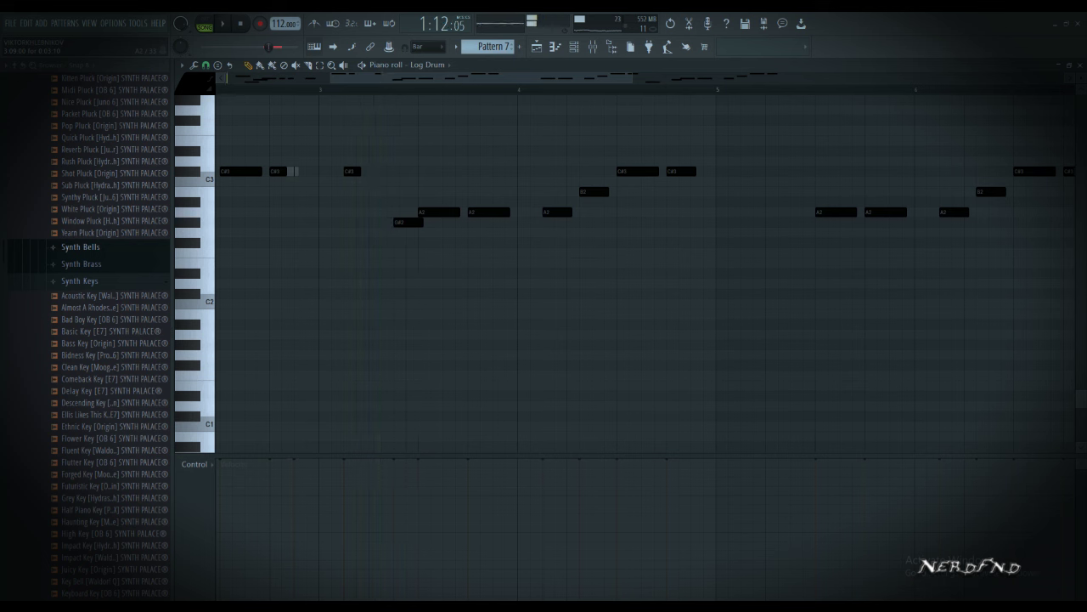
pyautogui.click(386, 172)
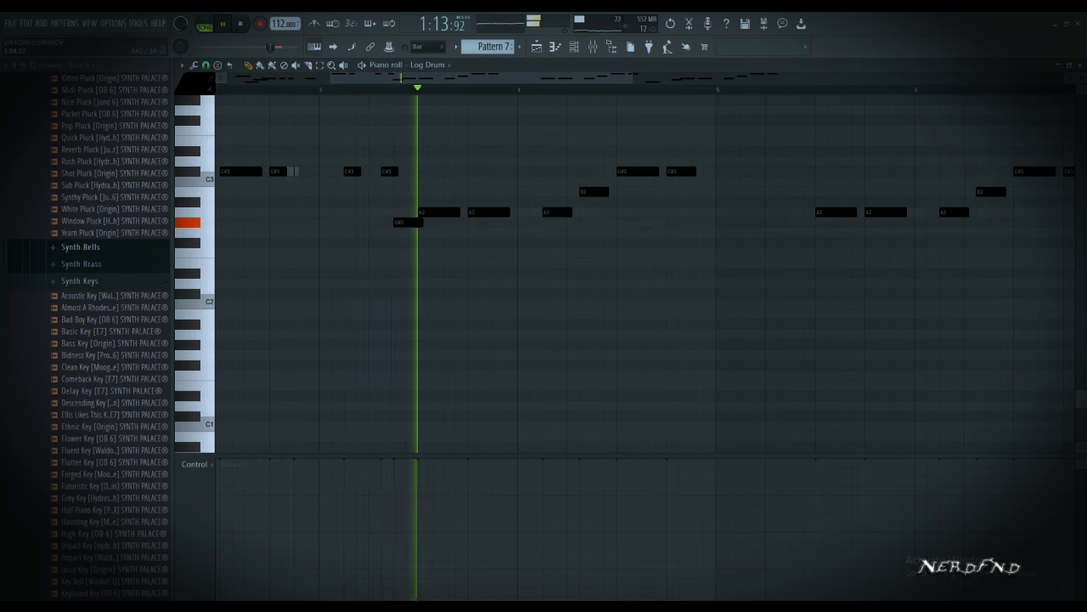
pyautogui.rightClick(413, 223)
pyautogui.press('space')
pyautogui.press('space')
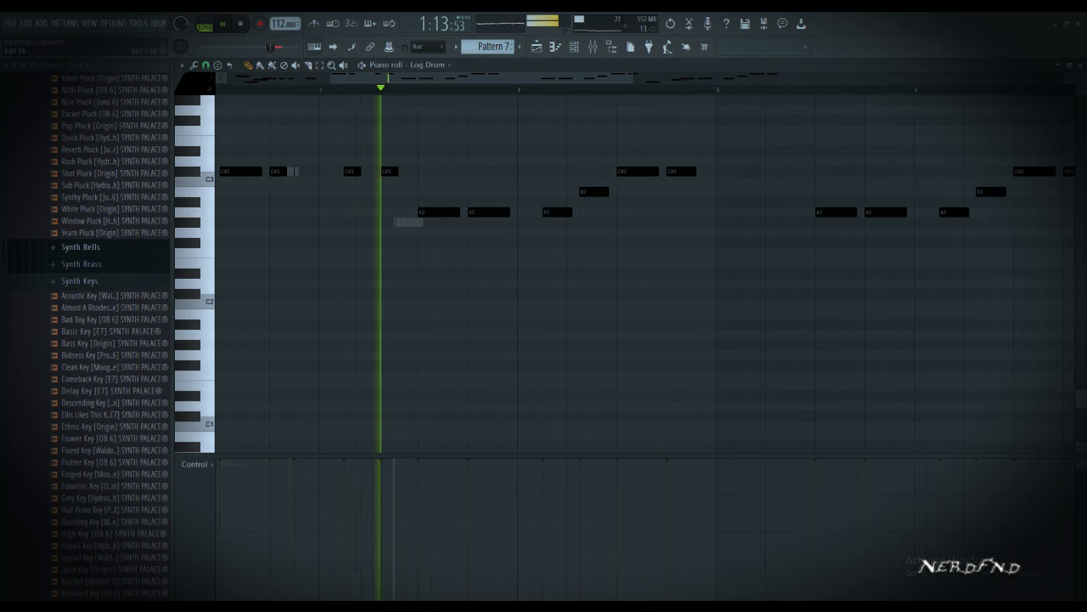
pyautogui.press('space')
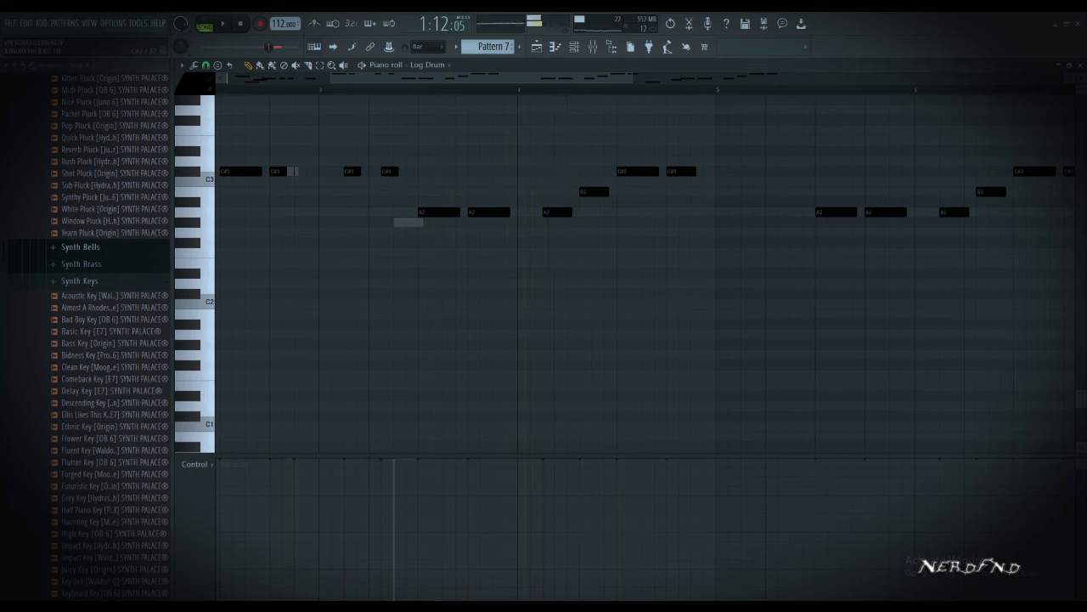
# Add a short G#2 note at 3:07:00 in the Log Drum part and turn it into a slide note
pyautogui.press('space')
pyautogui.click(400, 222)
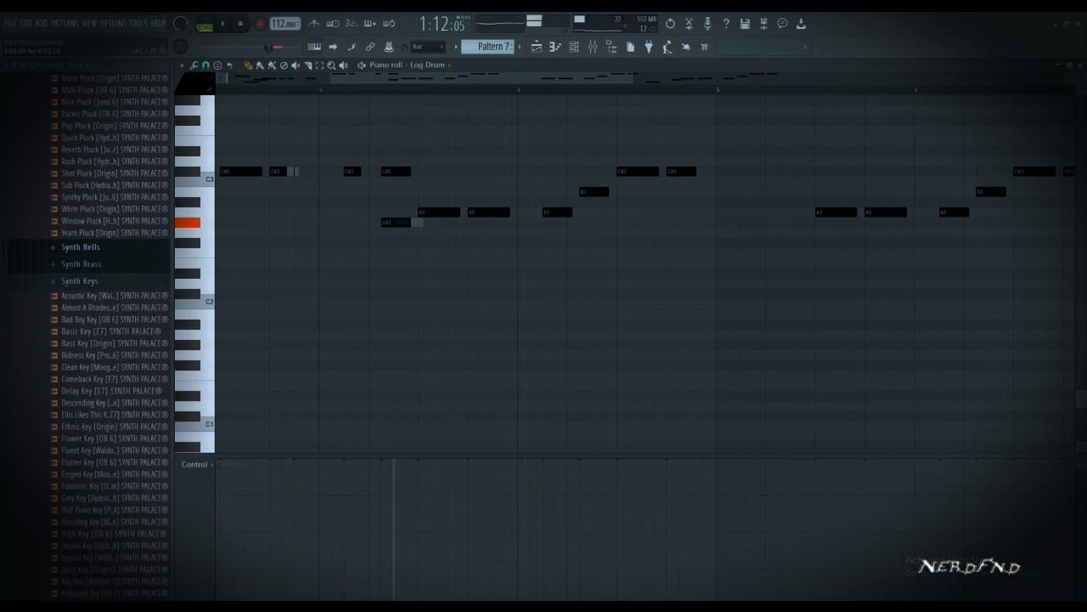
pyautogui.moveTo(421, 223); pyautogui.dragTo(409, 223)
pyautogui.doubleClick(403, 222)
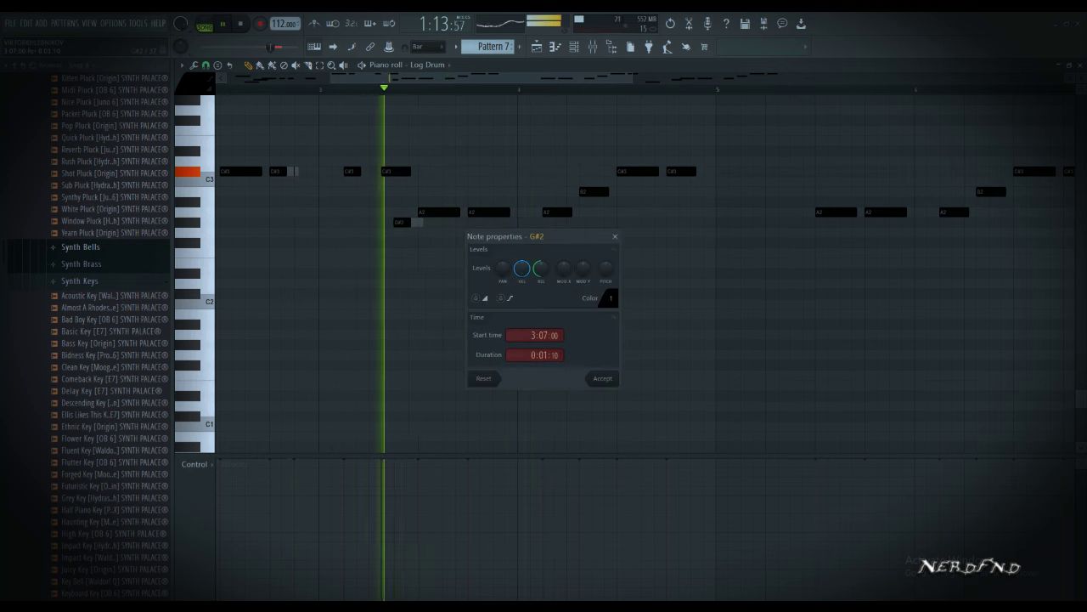
pyautogui.click(478, 298)
pyautogui.press('Return')
# Extend bar 3's last C#3 up to the following A2 with Quick Legato, and split the second A2 into two short hits
pyautogui.moveTo(374, 165); pyautogui.dragTo(464, 212)
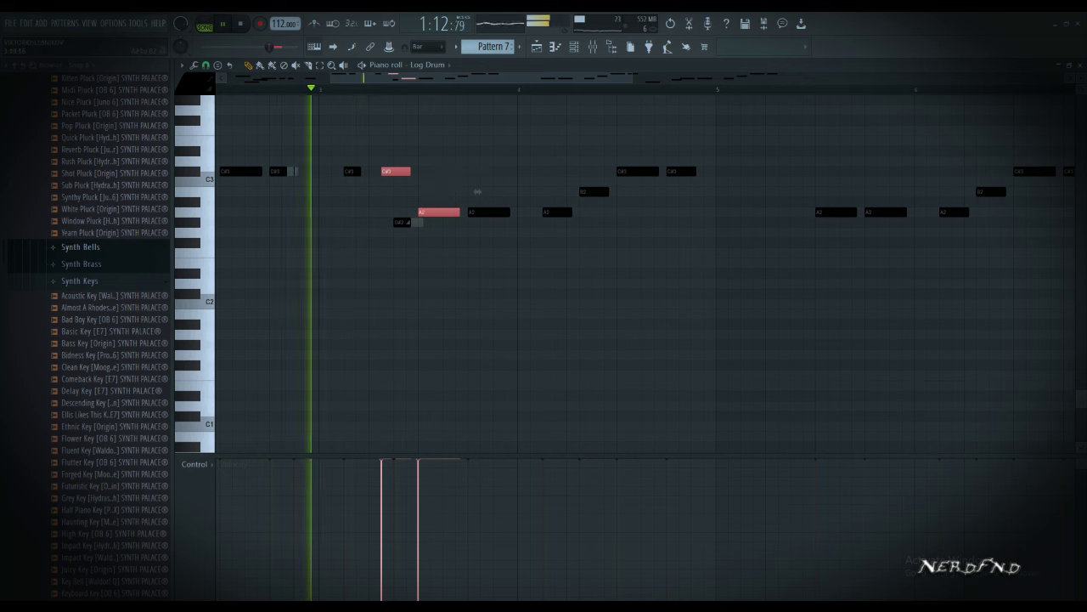
pyautogui.hotkey('ctrl', 'l')
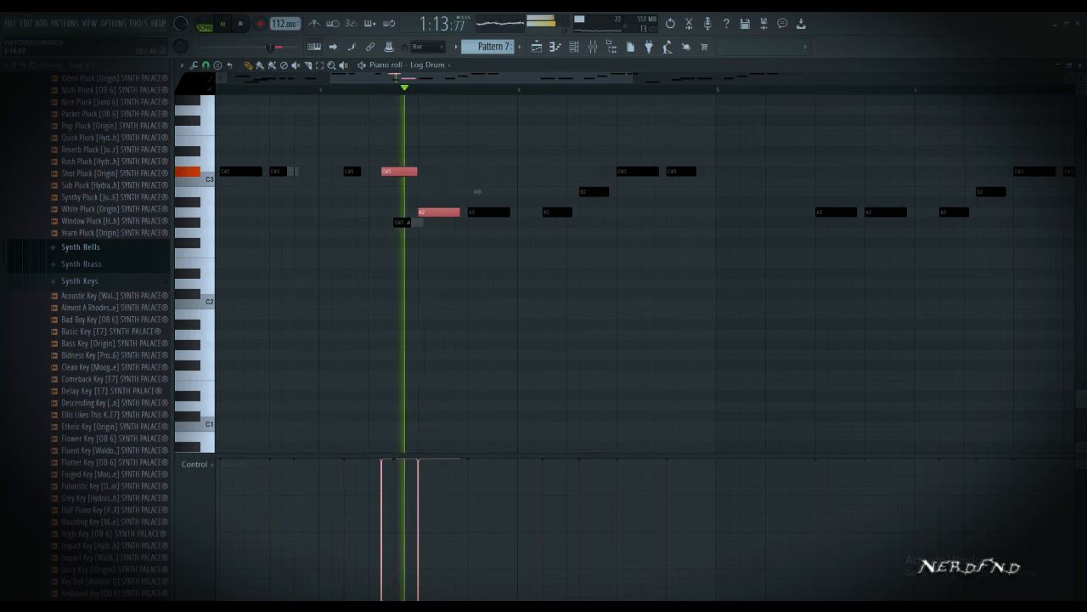
pyautogui.hotkey('ctrl', 'd')
pyautogui.moveTo(509, 212); pyautogui.dragTo(484, 213)
pyautogui.click(498, 213)
pyautogui.click(536, 182)
pyautogui.rightClick(538, 182)
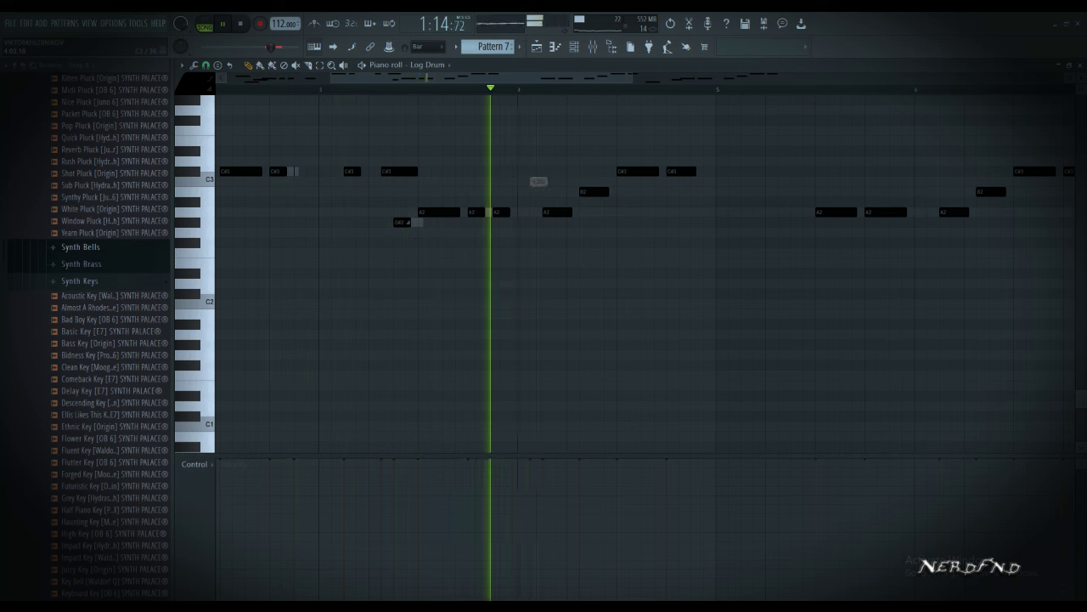
pyautogui.click(611, 131)
pyautogui.rightClick(613, 130)
pyautogui.press('space')
pyautogui.press('space')
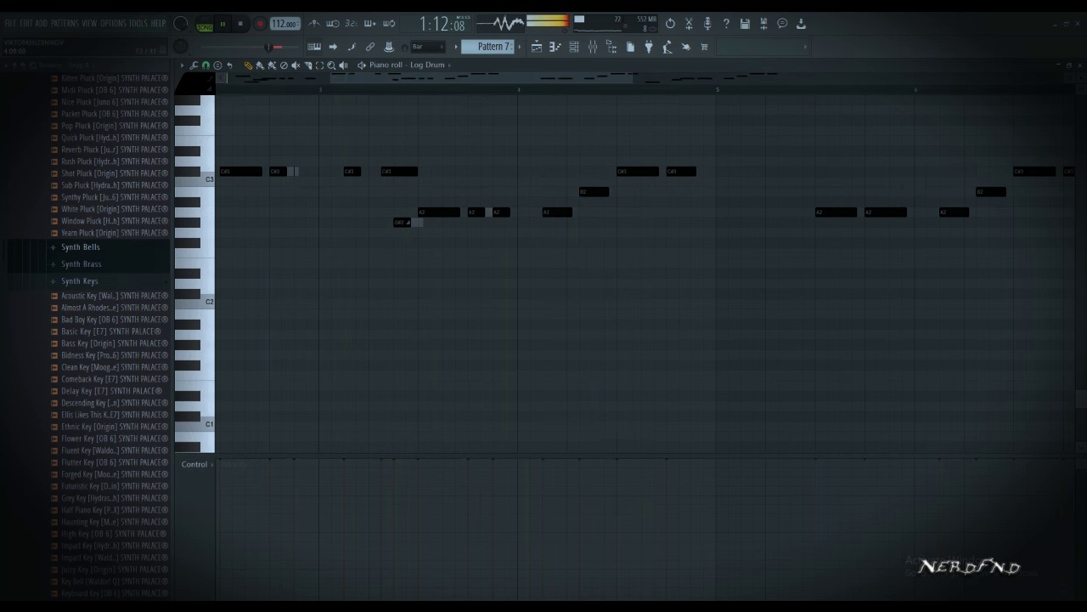
pyautogui.scroll(3, 612, 133)
pyautogui.click(602, 212)
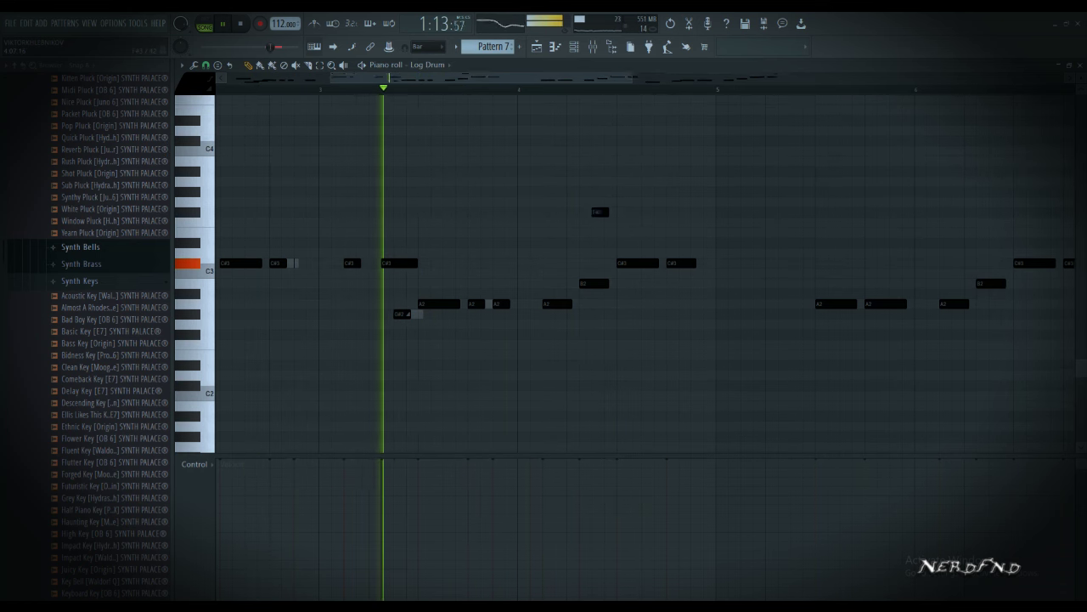
pyautogui.rightClick(601, 213)
pyautogui.click(602, 202)
pyautogui.rightClick(601, 202)
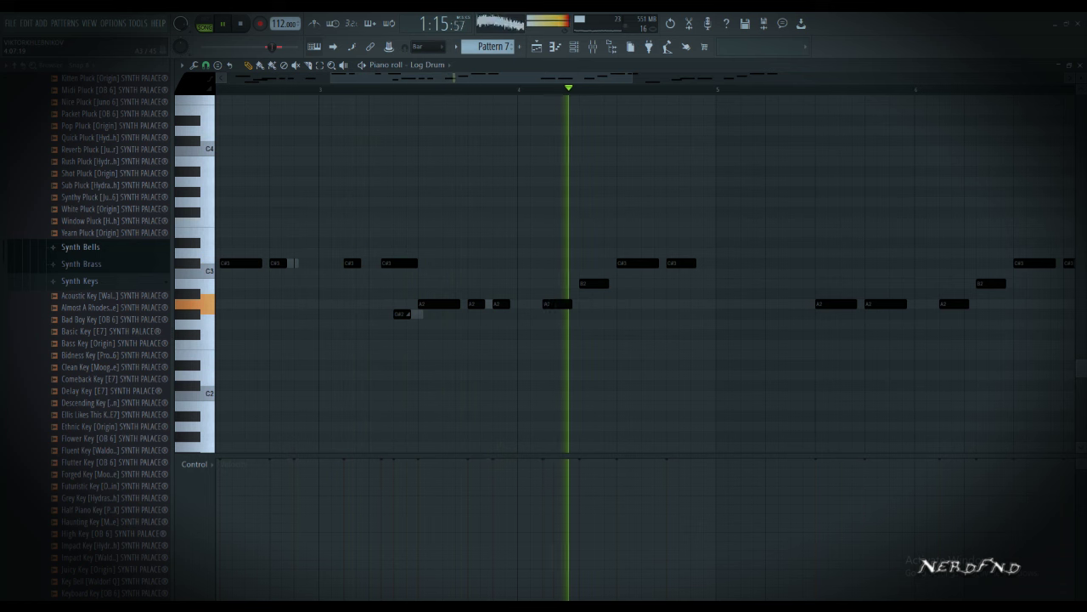
pyautogui.press('space')
pyautogui.press('space')
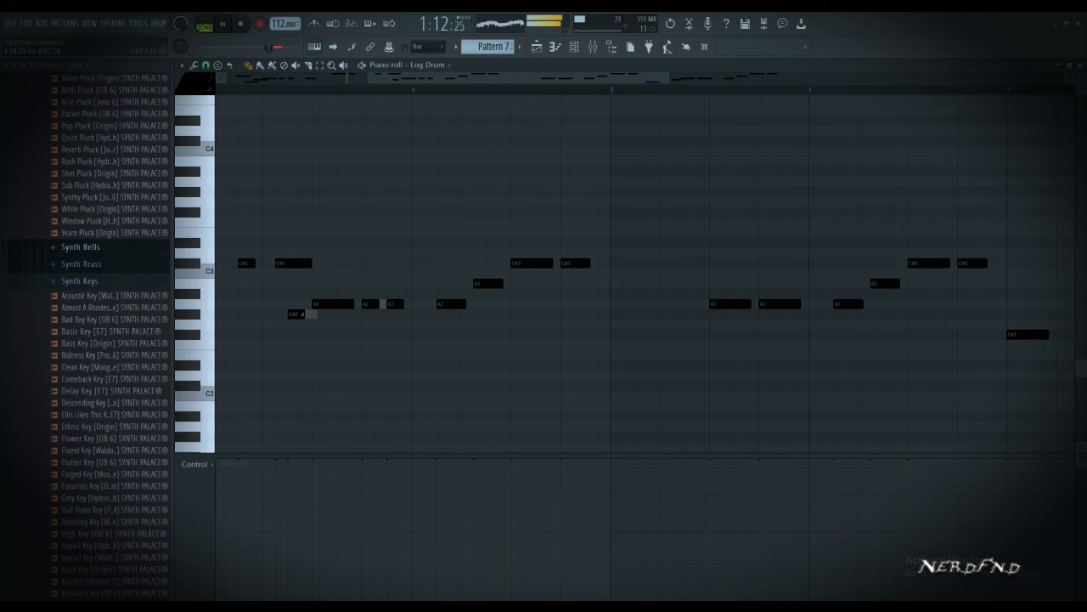
# Split the last C#3 of bar 4 into two short hits and continue with two more short C#3 notes in bar 5
pyautogui.moveTo(589, 263); pyautogui.dragTo(576, 263)
pyautogui.click(591, 264)
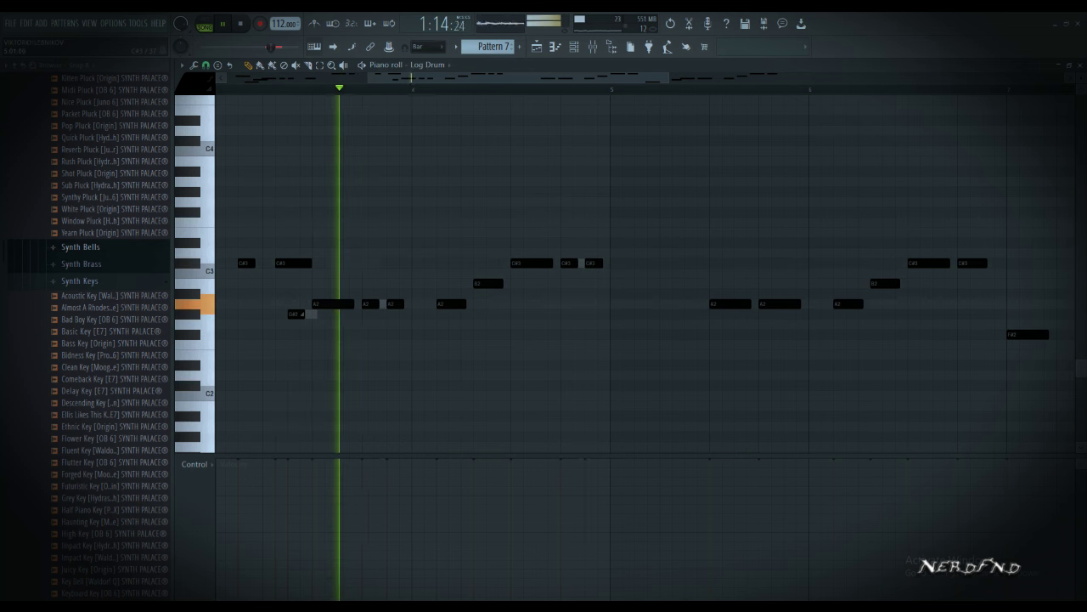
pyautogui.click(616, 264)
pyautogui.click(641, 264)
# Add three very short C#3 notes in bar 5 after the short hits and restart playback
pyautogui.click(666, 264)
pyautogui.moveTo(675, 263); pyautogui.dragTo(664, 263)
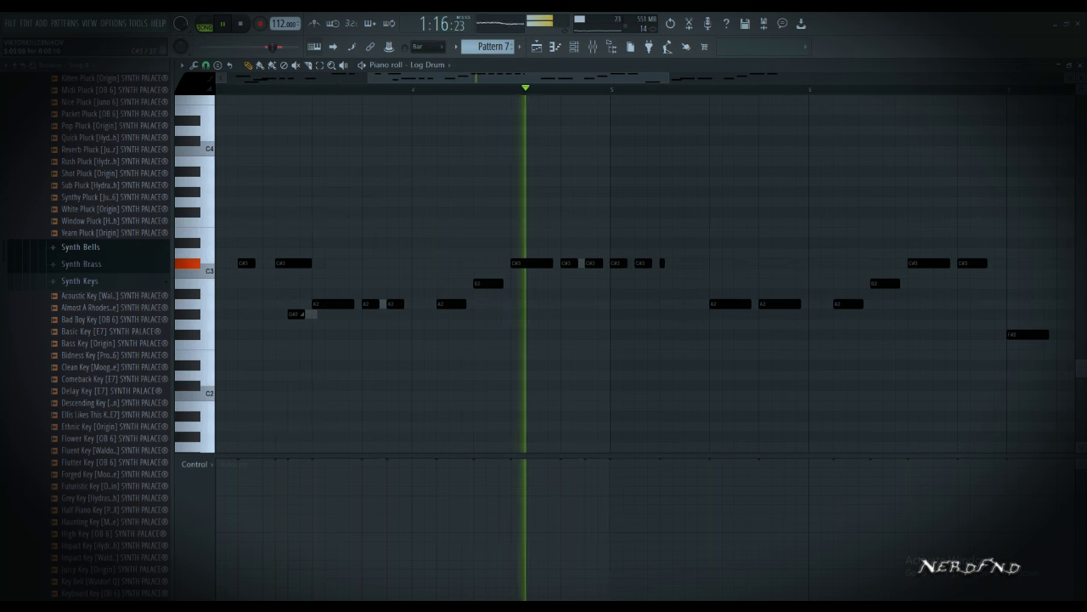
pyautogui.click(675, 264)
pyautogui.click(687, 264)
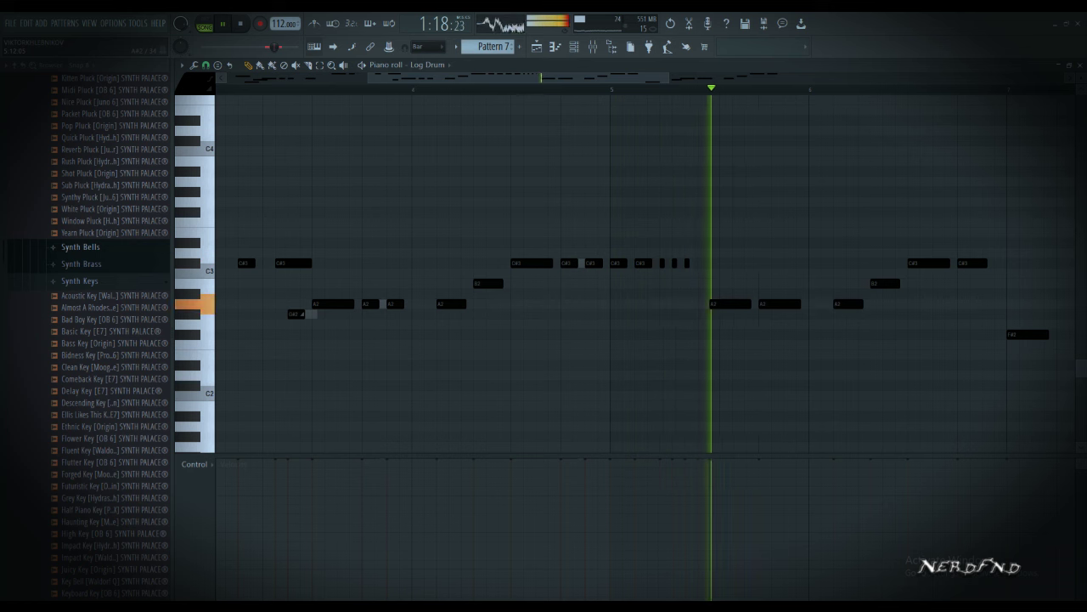
pyautogui.press('space')
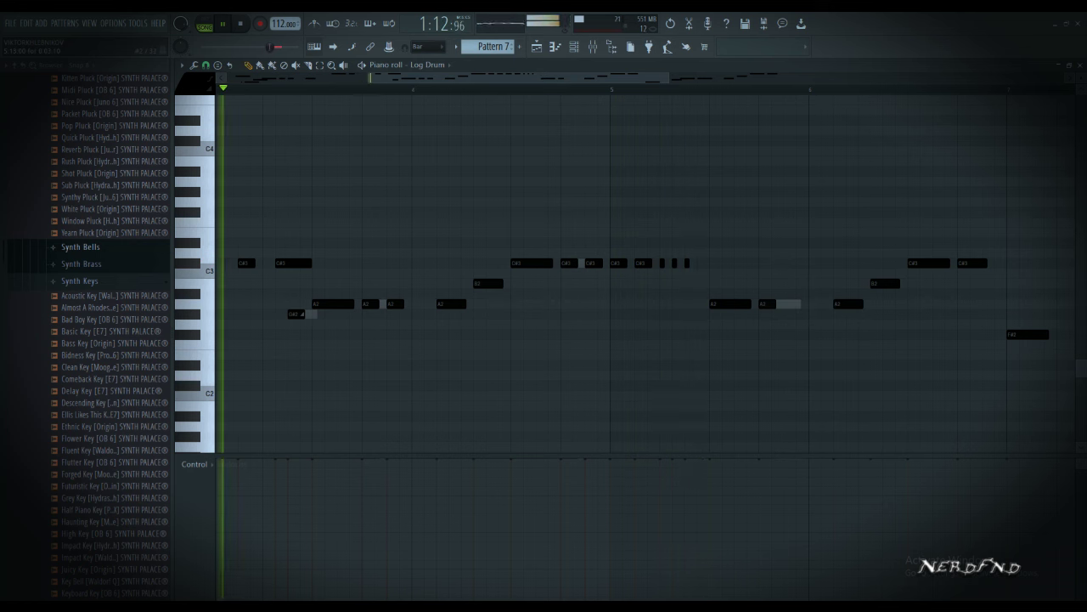
# Place an A2 note with Infinite duration at 5:15:00, then delete the first A2 of bar 6 and play the part back
pyautogui.doubleClick(792, 304)
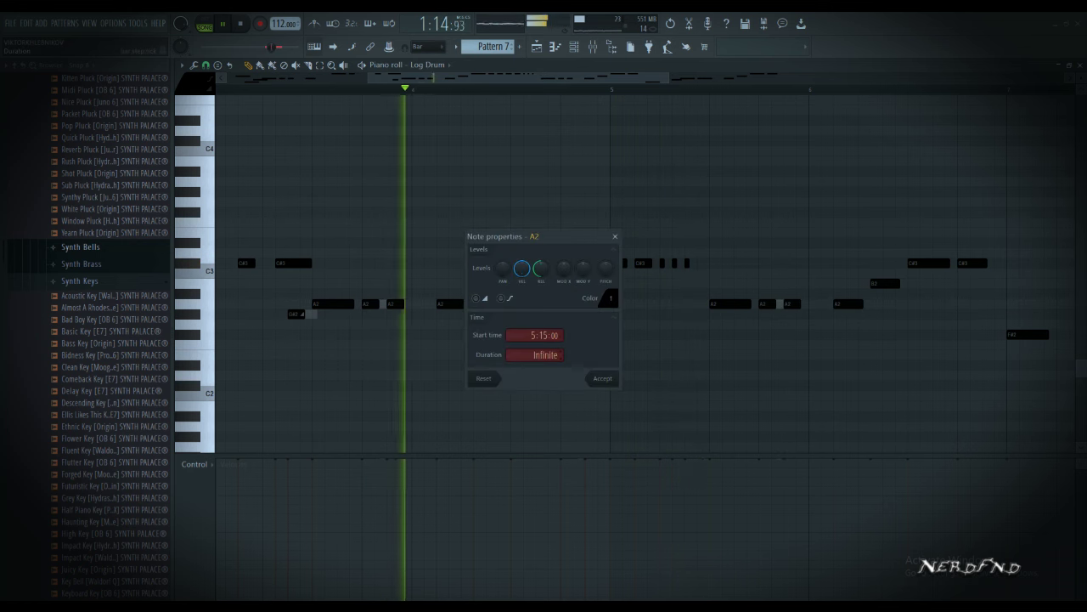
pyautogui.click(603, 379)
pyautogui.moveTo(518, 78); pyautogui.dragTo(684, 78)
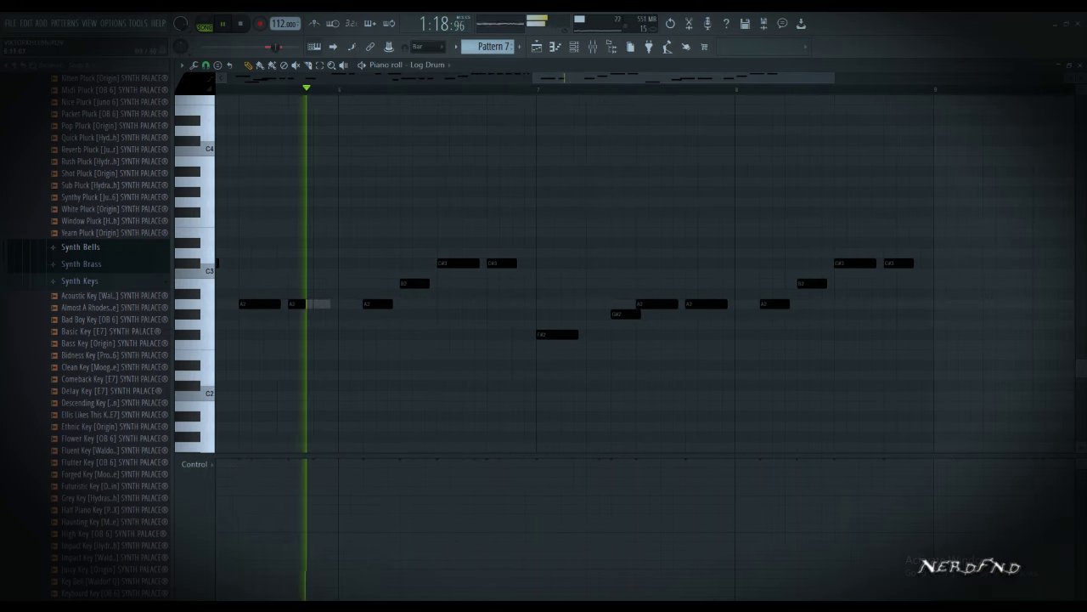
pyautogui.moveTo(595, 78); pyautogui.dragTo(571, 78)
pyautogui.click(435, 212)
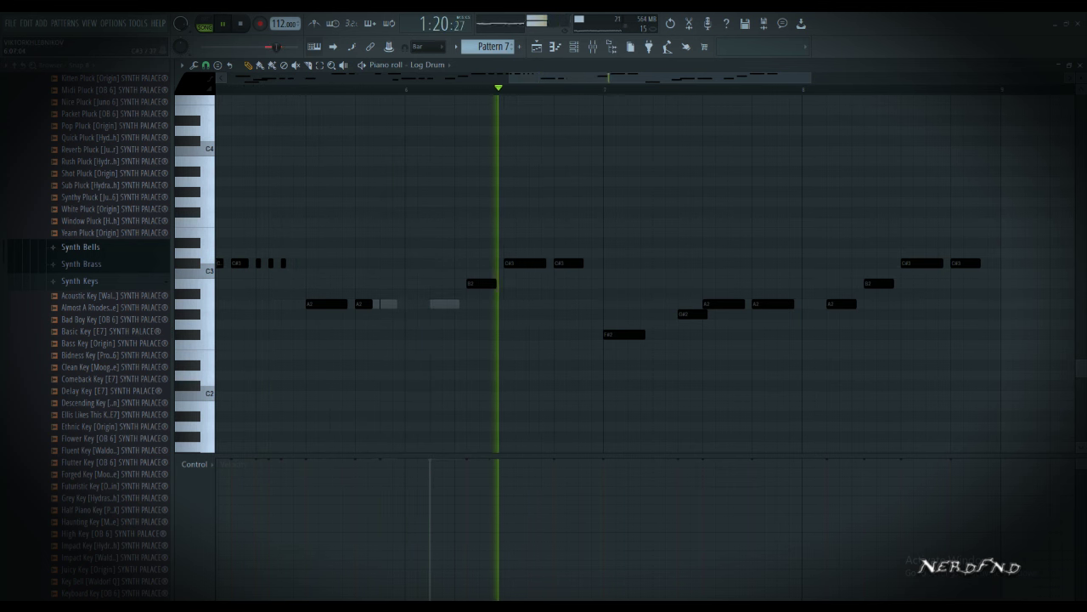
pyautogui.press('space')
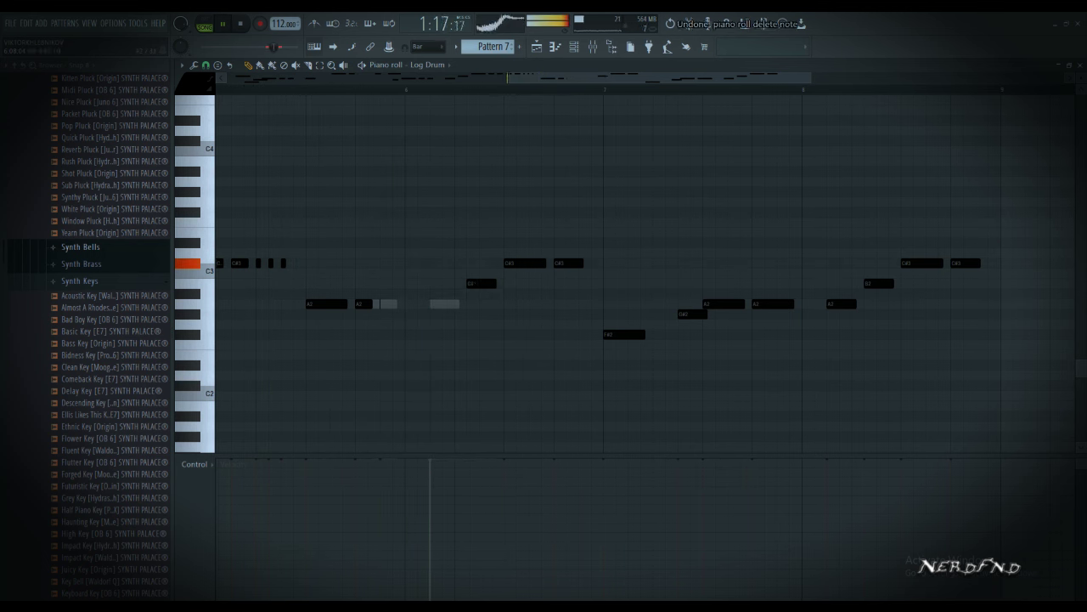
pyautogui.press('space')
# Add a short G#3 note at 6:07:00 and make it a slide note
pyautogui.click(471, 182)
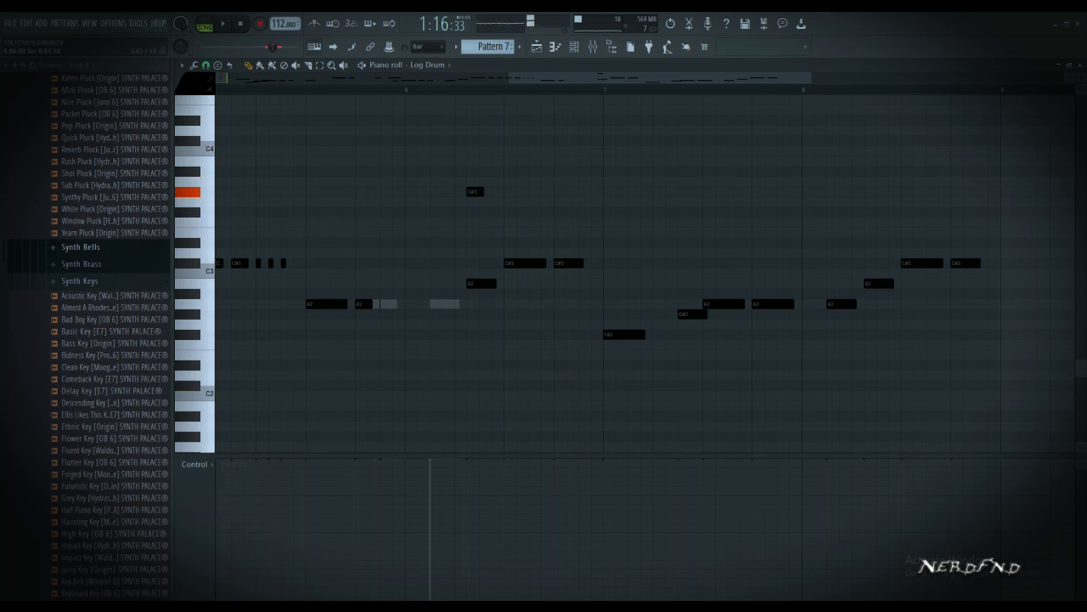
pyautogui.doubleClick(487, 192)
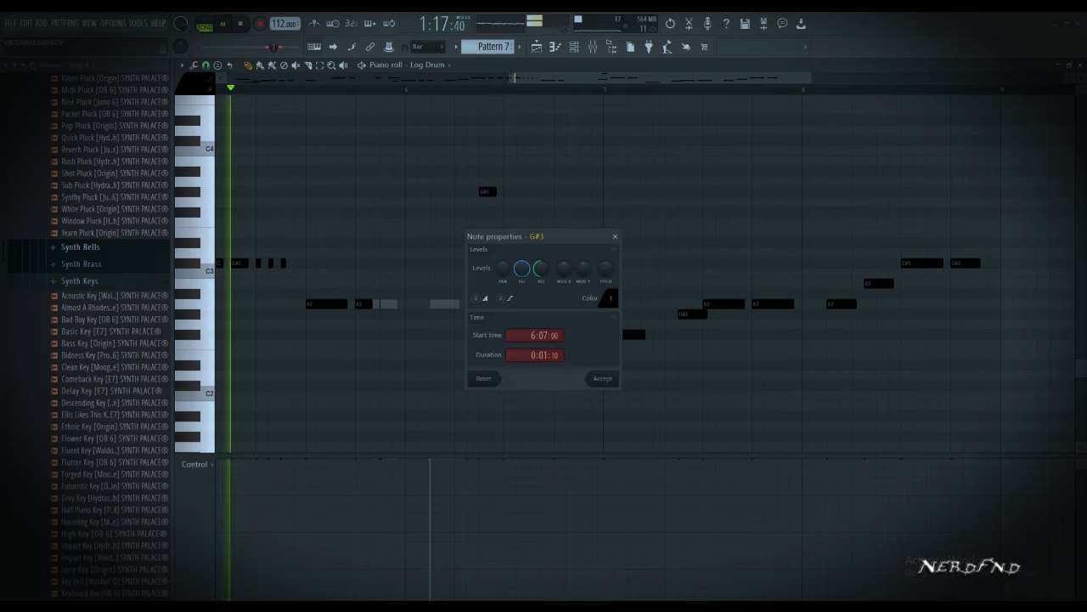
pyautogui.click(481, 298)
pyautogui.click(603, 377)
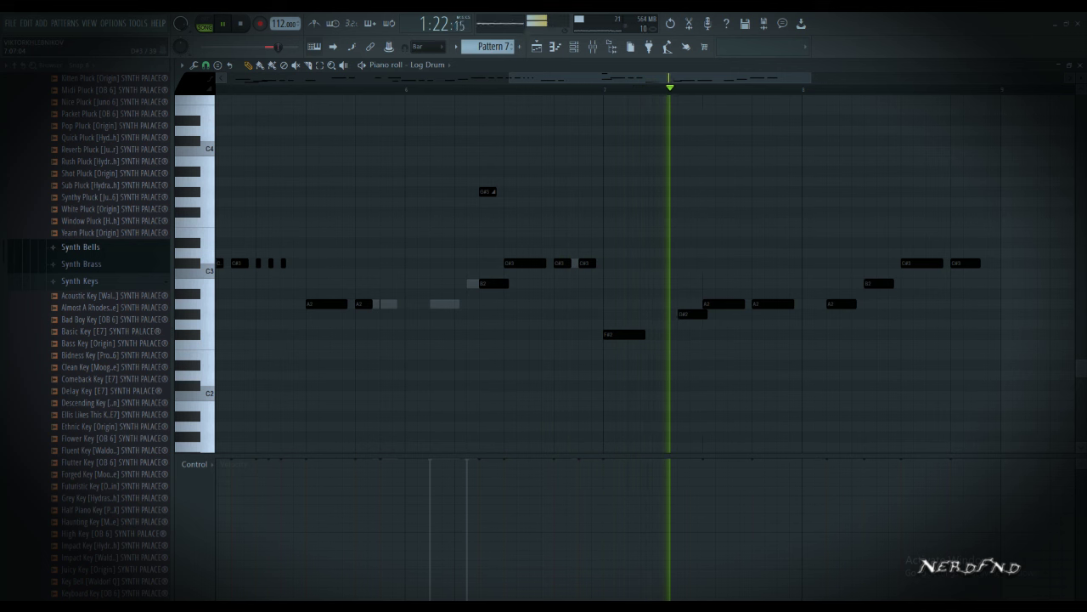
# Try short F#3 and E3 notes after the F#2 hits in bar 7 and play the part back
pyautogui.hotkey('ctrl', 'z')
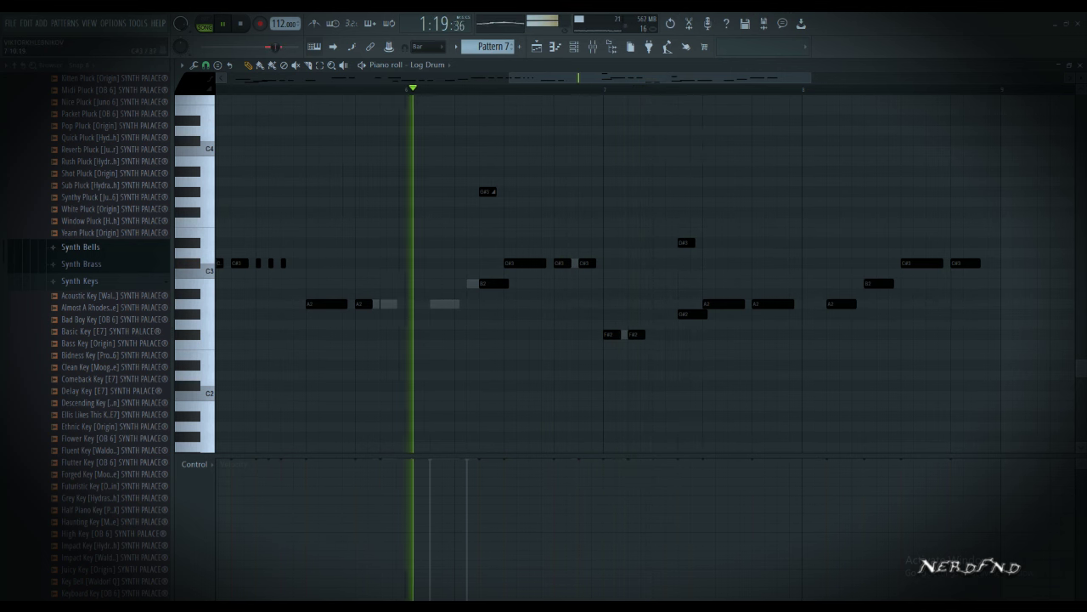
pyautogui.moveTo(686, 243); pyautogui.dragTo(648, 211)
pyautogui.rightClick(649, 212)
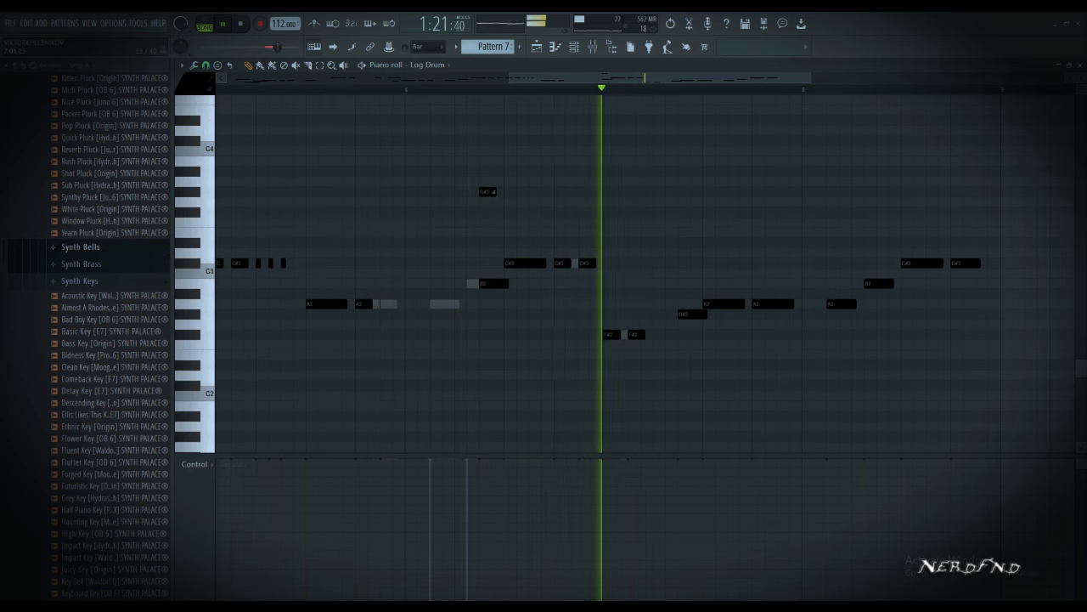
pyautogui.click(648, 233)
pyautogui.press('space')
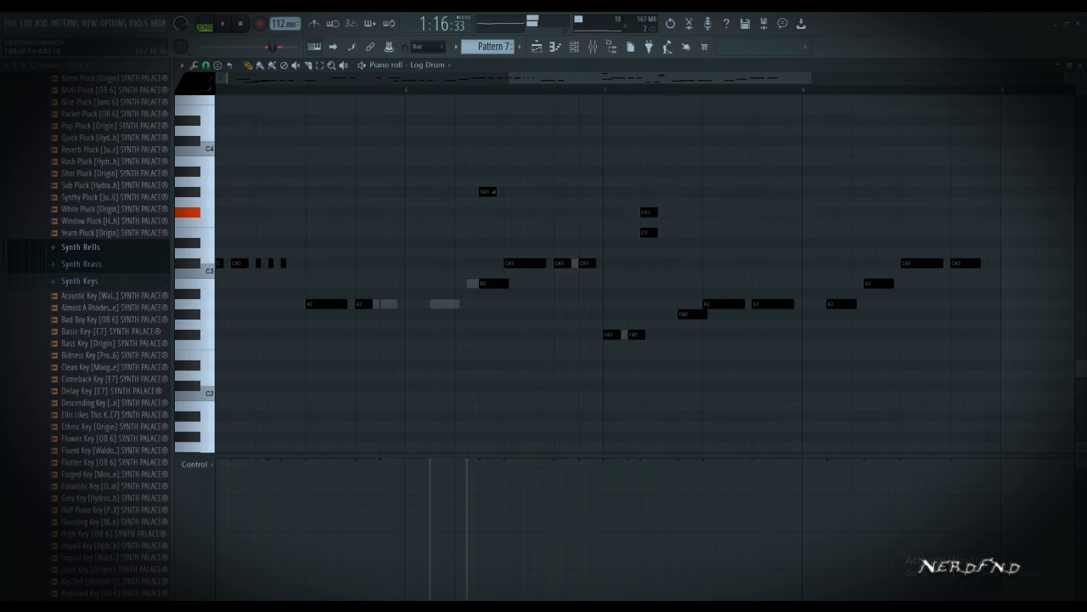
pyautogui.press('space')
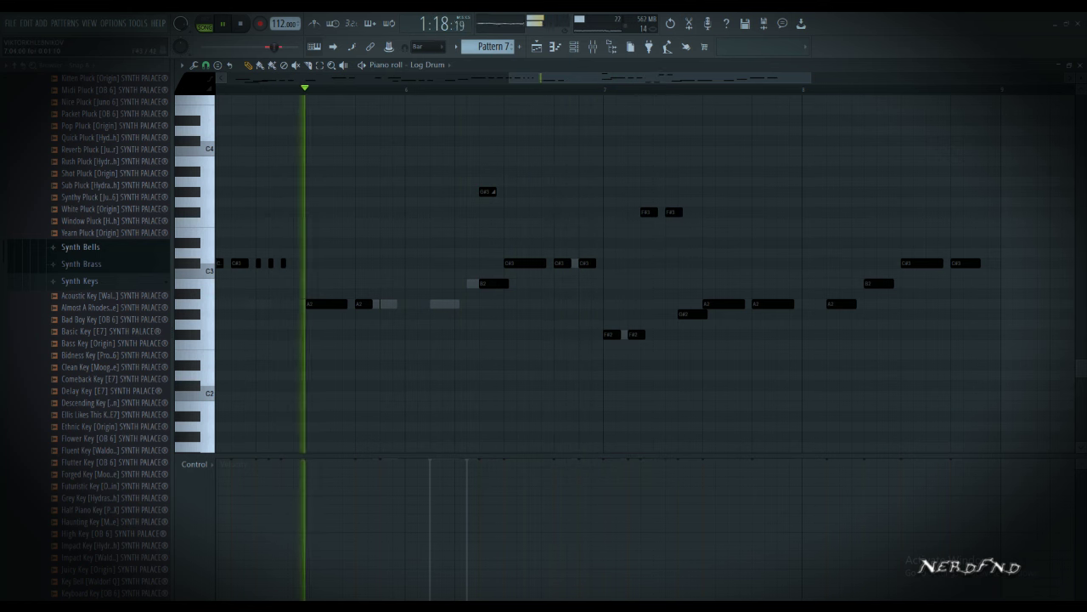
# Replace the F#3 hits in bar 7 with three very short F#3 notes and lower the middle one's velocity
pyautogui.rightClick(673, 213)
pyautogui.click(668, 213)
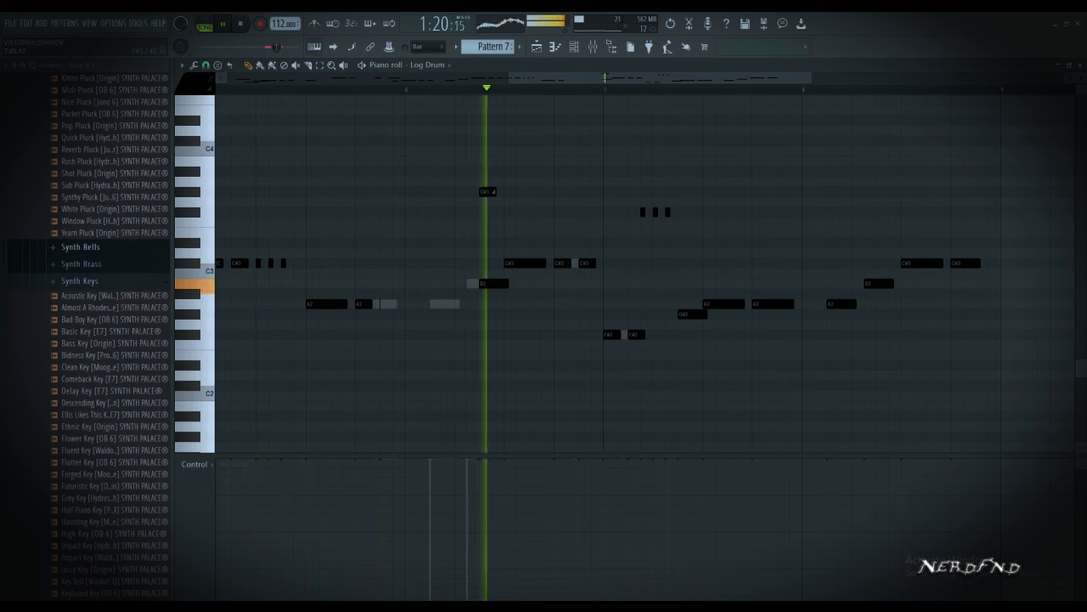
pyautogui.moveTo(618, 200); pyautogui.dragTo(676, 224)
pyautogui.click(654, 519)
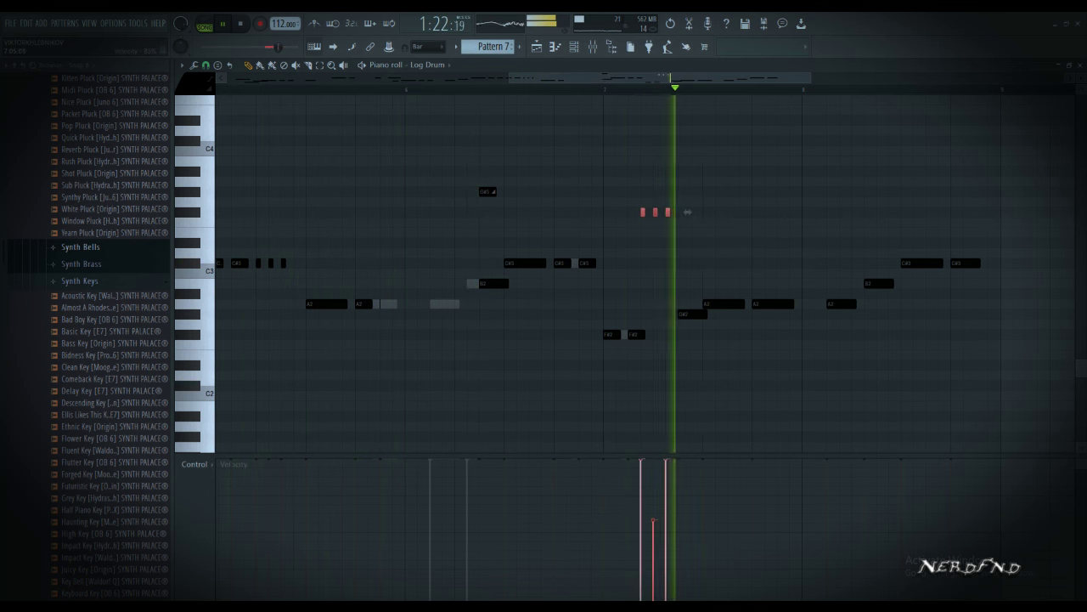
# Break the second A2 of bar 7 and the last C#3 of bar 8 each into two shorter hits
pyautogui.click(779, 252)
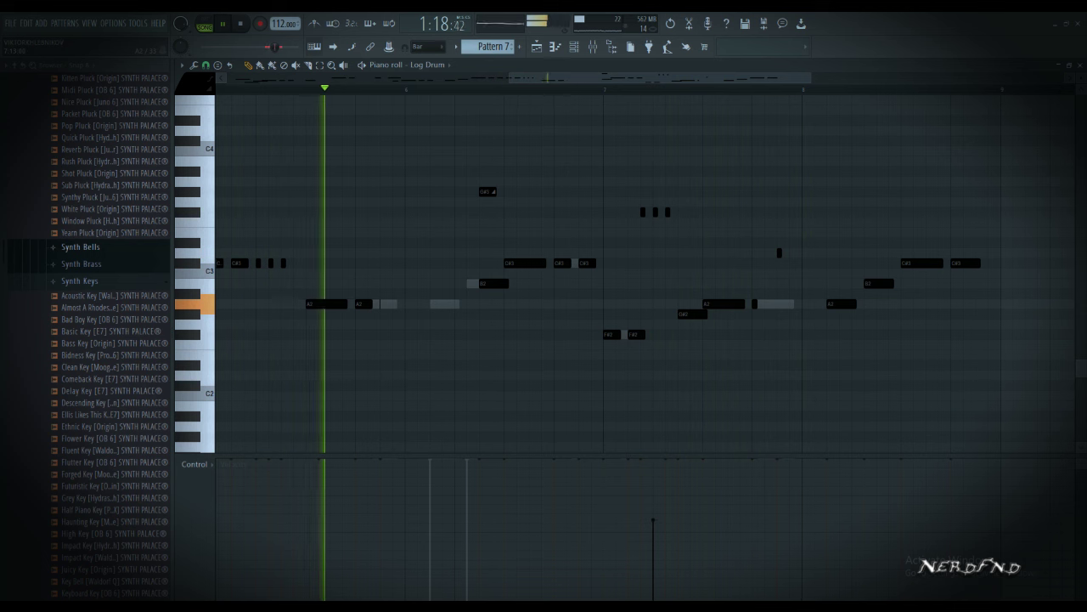
pyautogui.click(767, 304)
pyautogui.hotkey('ctrl', 'z')
pyautogui.moveTo(757, 303); pyautogui.dragTo(769, 303)
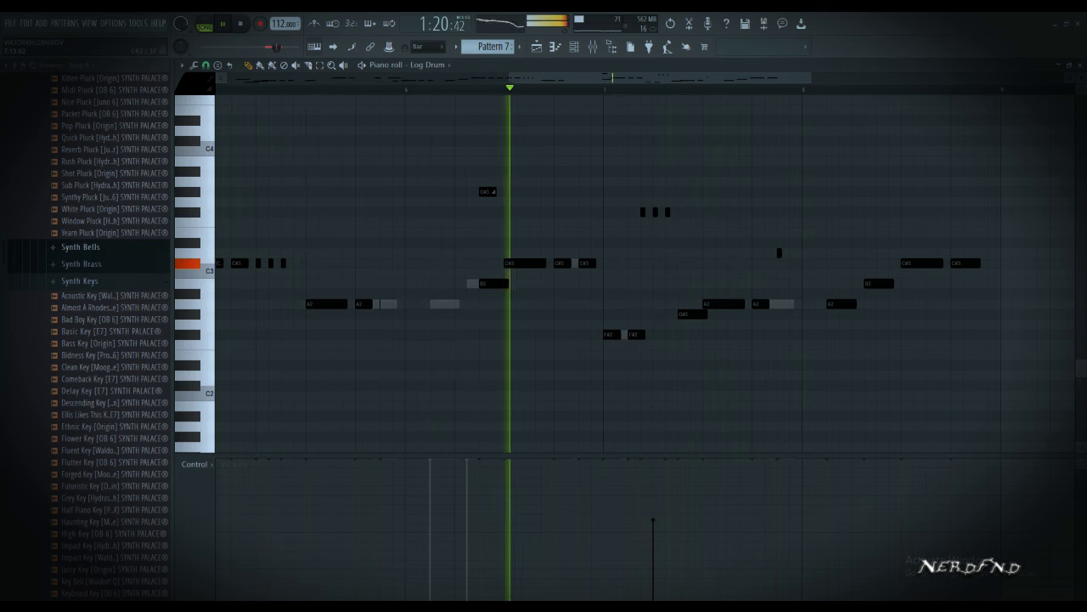
pyautogui.click(781, 262)
pyautogui.rightClick(780, 262)
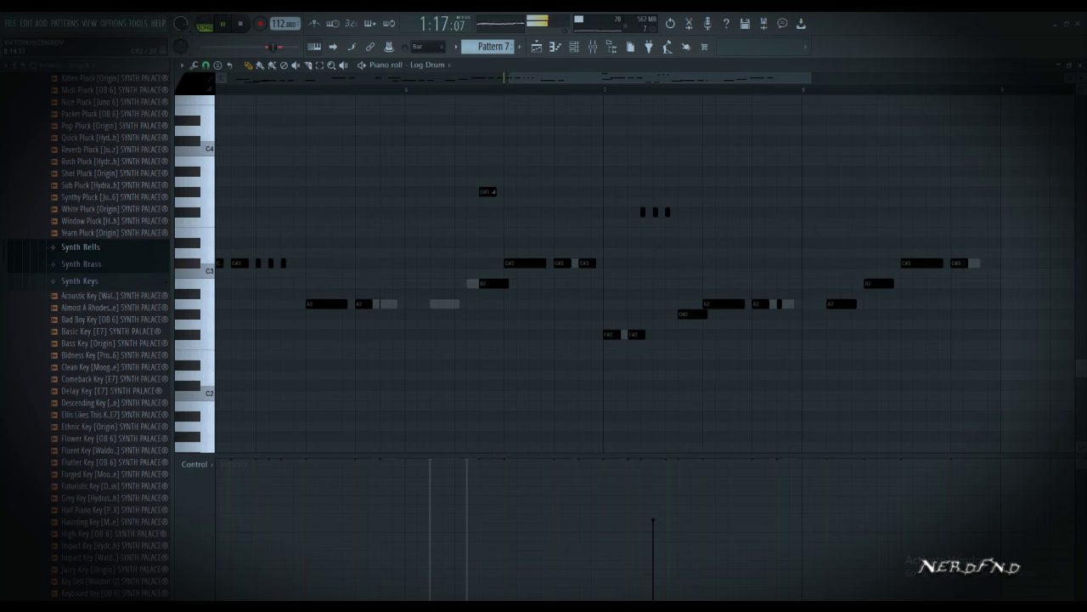
pyautogui.click(979, 263)
# Add a new Morphine synthesizer channel to the channel rack
pyautogui.click(574, 47)
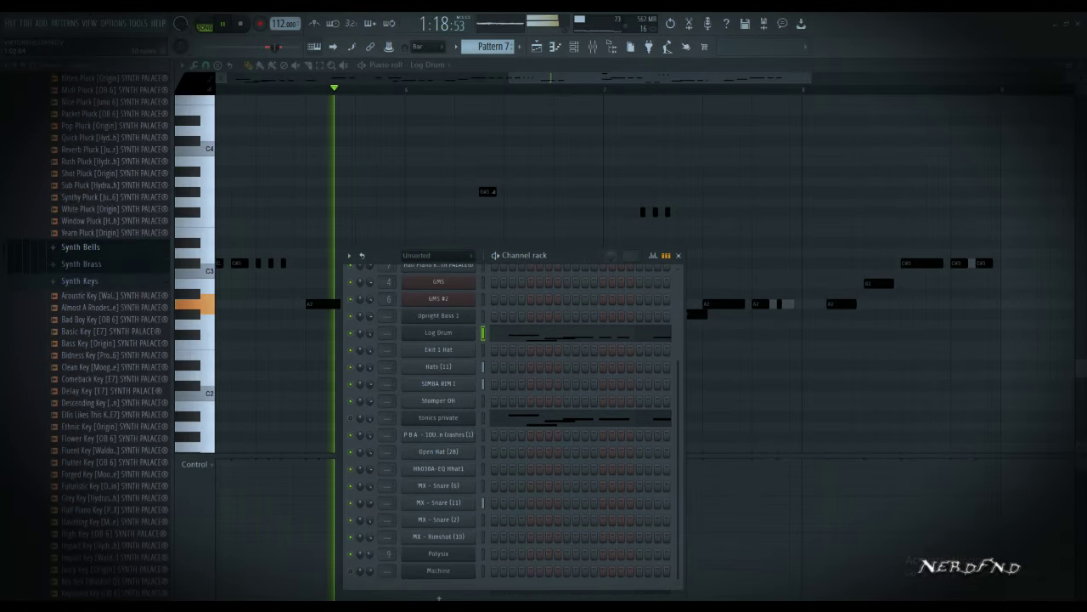
pyautogui.click(439, 597)
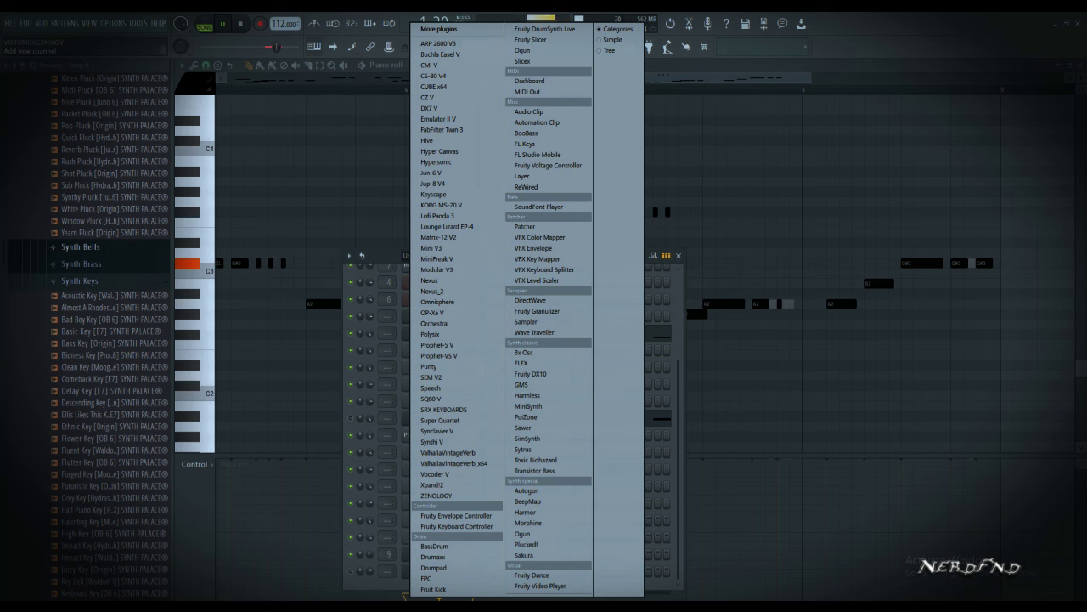
pyautogui.click(528, 522)
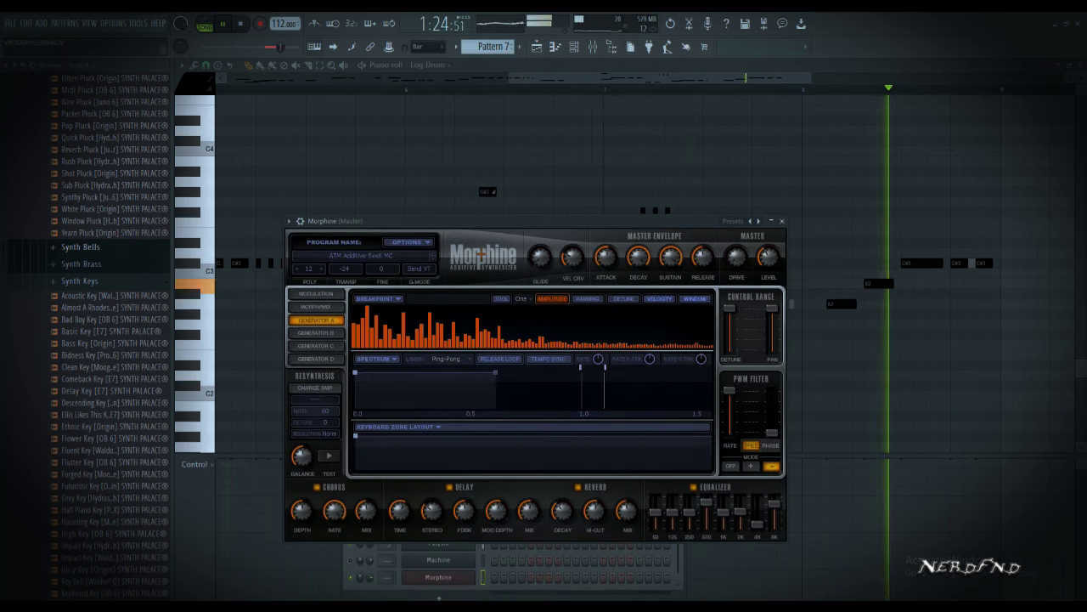
# Load the BAS Smoothy MC preset from Morphine's Bass bank, then close the preset library and the plugin window
pyautogui.click(468, 449)
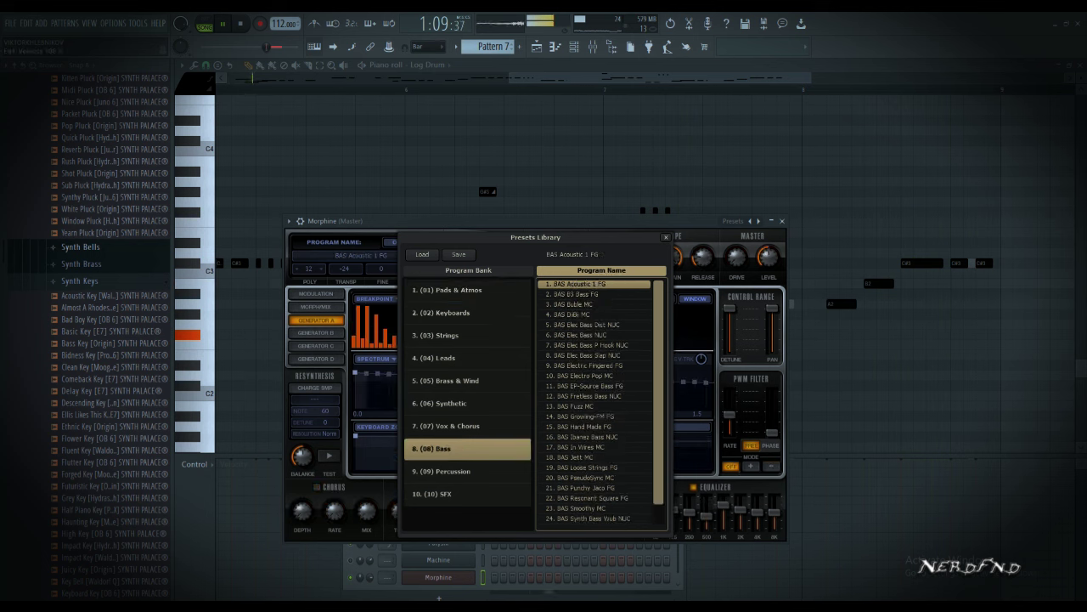
pyautogui.scroll(-1, 595, 396)
pyautogui.click(582, 488)
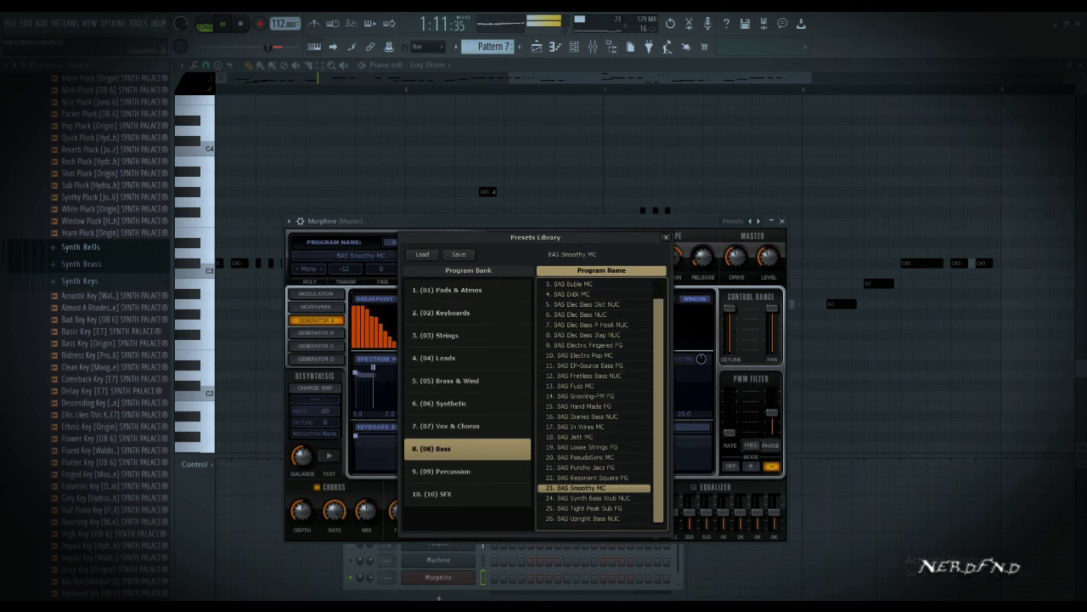
pyautogui.click(666, 238)
pyautogui.click(783, 220)
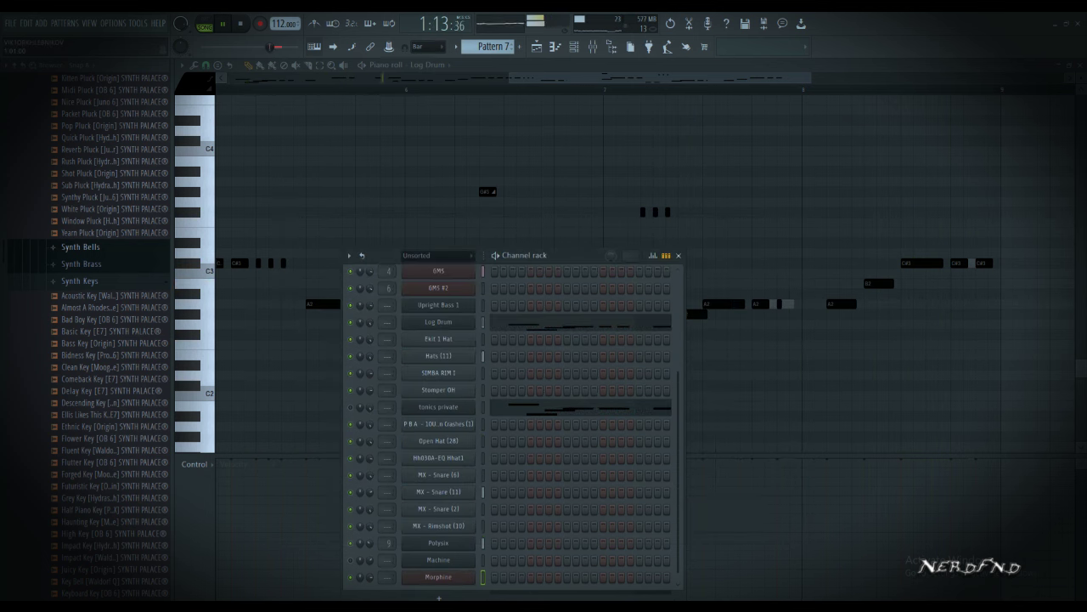
# Copy the Log Drum channel's notes in Pattern 7 and paste them into the Morphine channel
pyautogui.rightClick(450, 322)
pyautogui.click(601, 333)
pyautogui.scroll(-1, 446, 442)
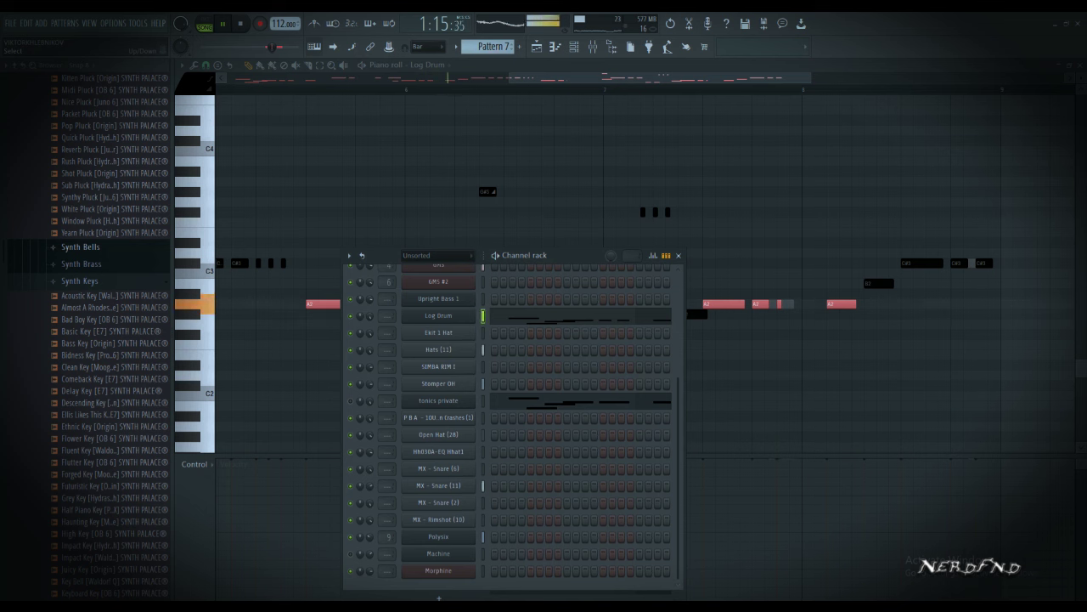
pyautogui.rightClick(447, 571)
pyautogui.click(600, 466)
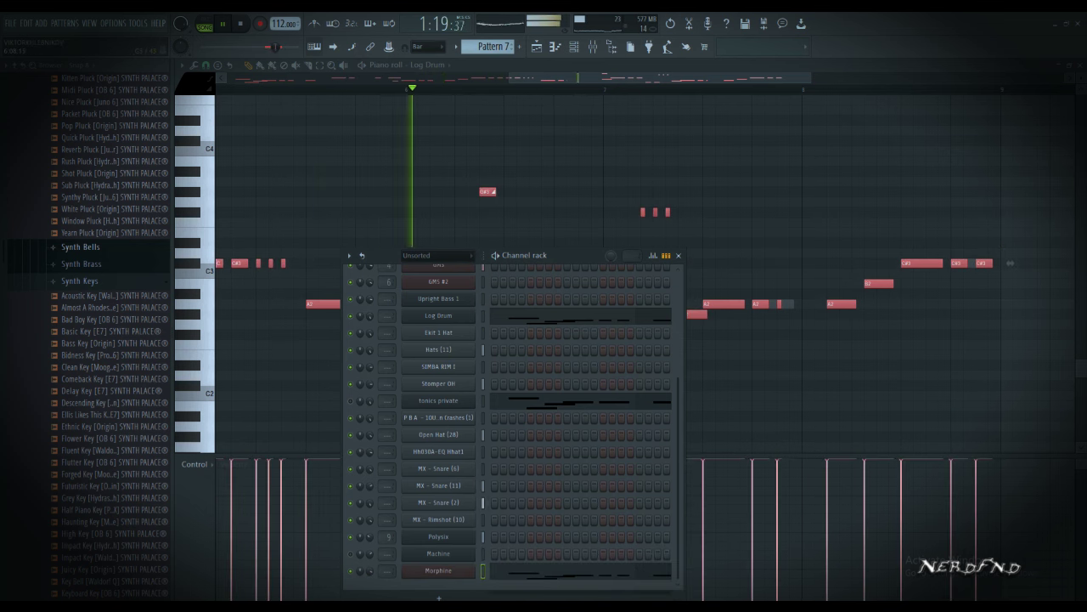
# Return to the playlist and clear the time selection covering bars 33 to 41
pyautogui.press('F5')
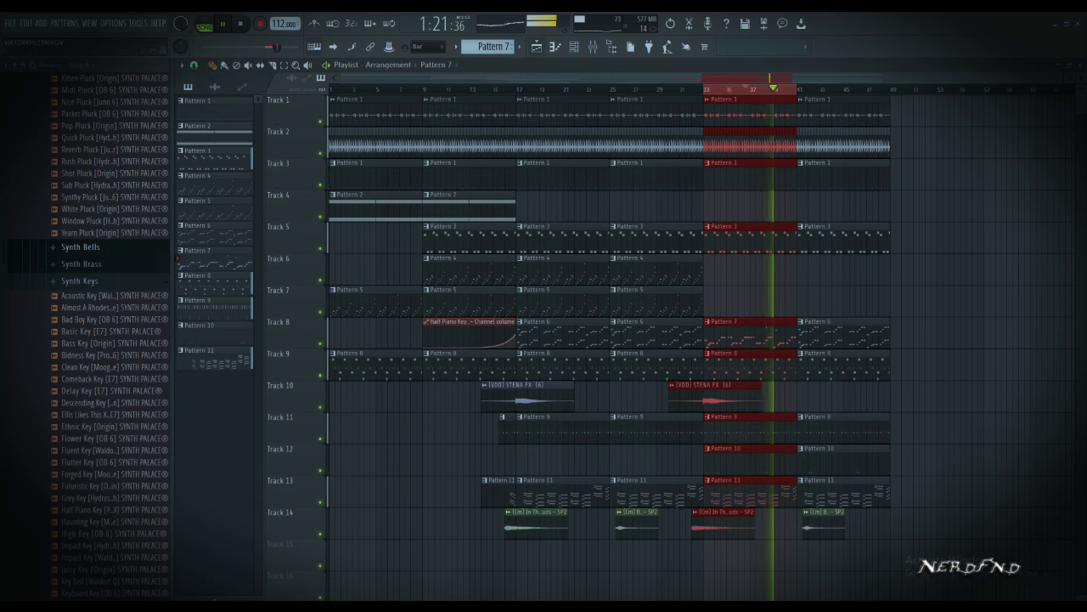
pyautogui.click(774, 77)
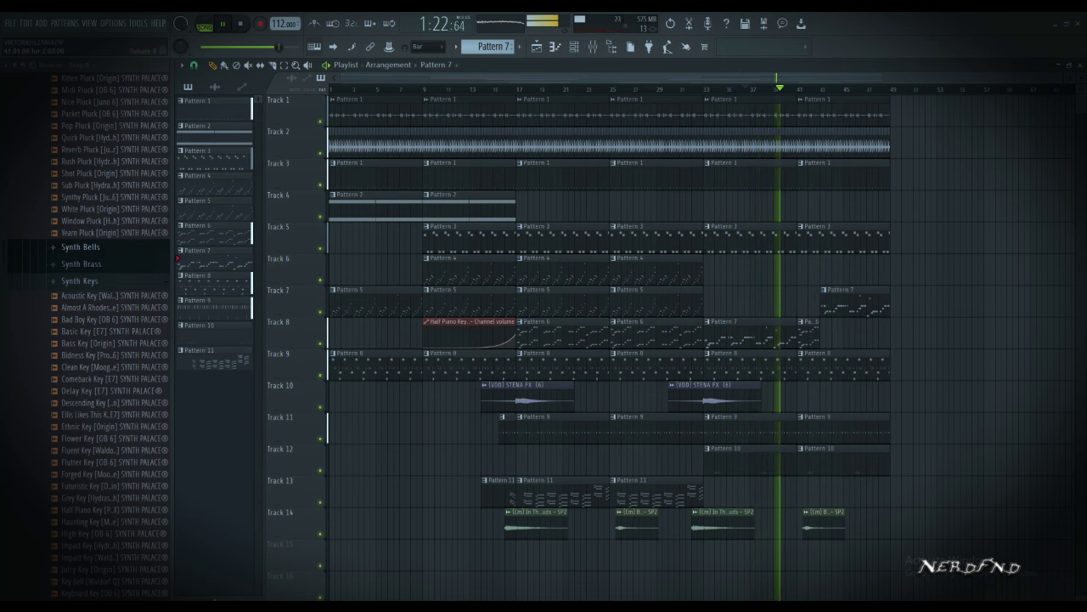
pyautogui.click(852, 335)
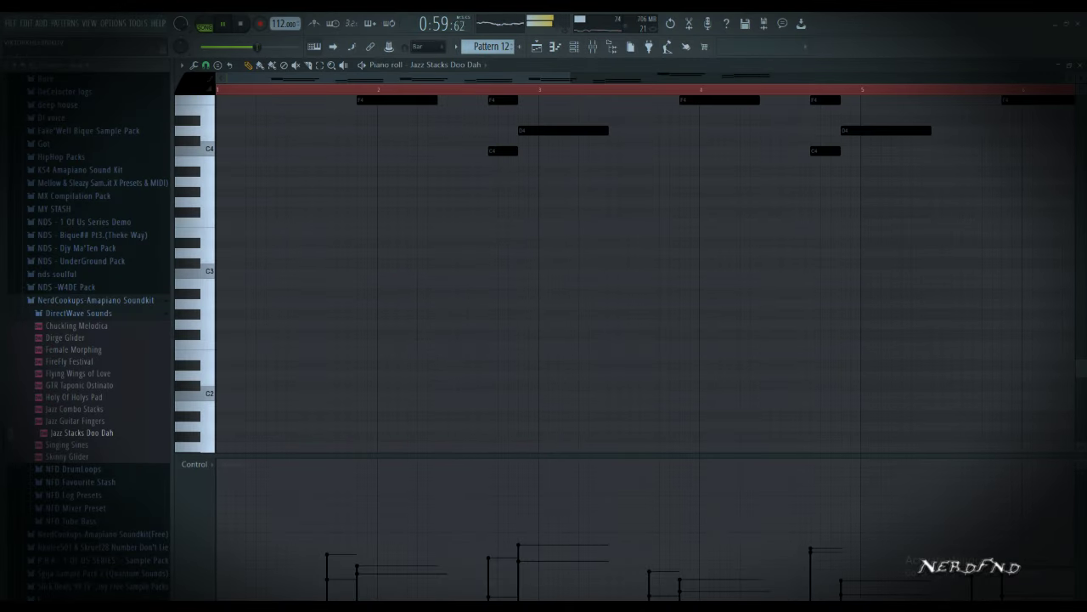
# Transpose the Jazz Stacks Doo Dah notes up one octave and replace the channel's instrument with Jazz Combo Stacks from the browser
pyautogui.scroll(9, 645, 274)
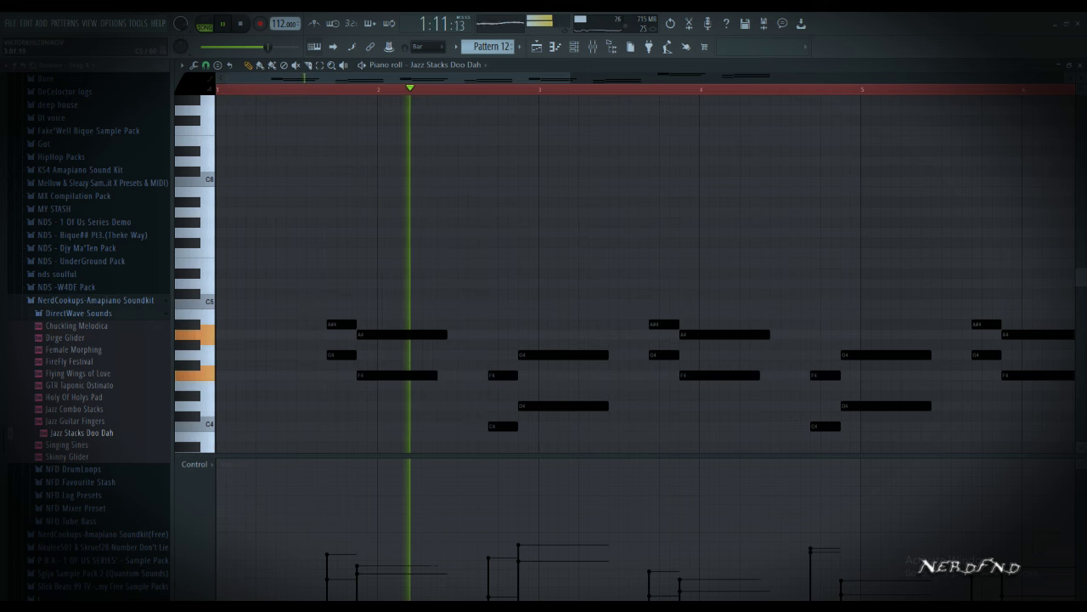
pyautogui.hotkey('ctrl', 'Up')
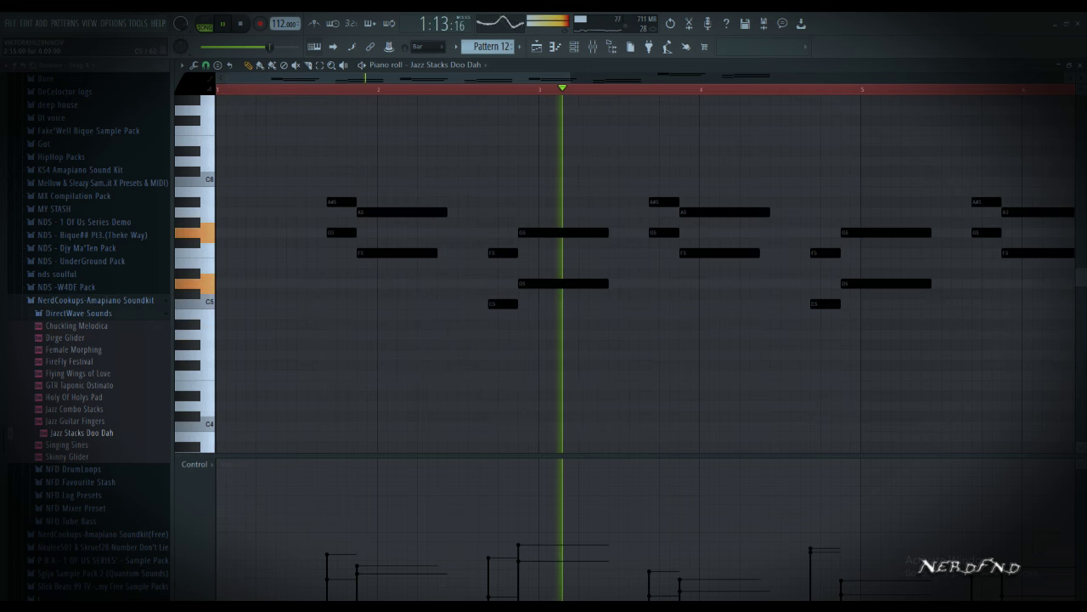
pyautogui.press('F6')
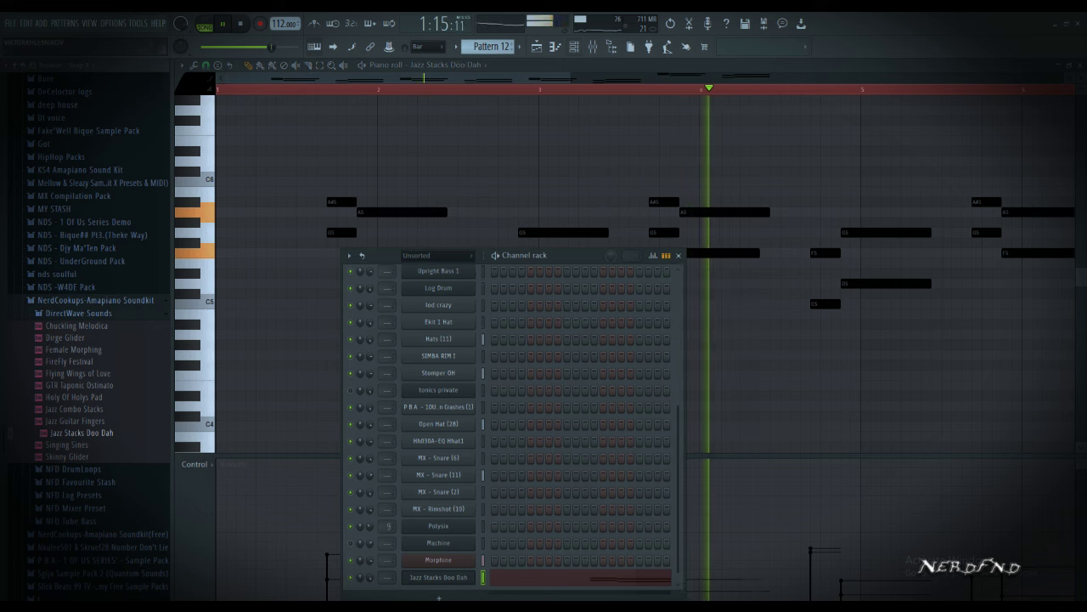
pyautogui.moveTo(75, 410); pyautogui.dragTo(451, 577)
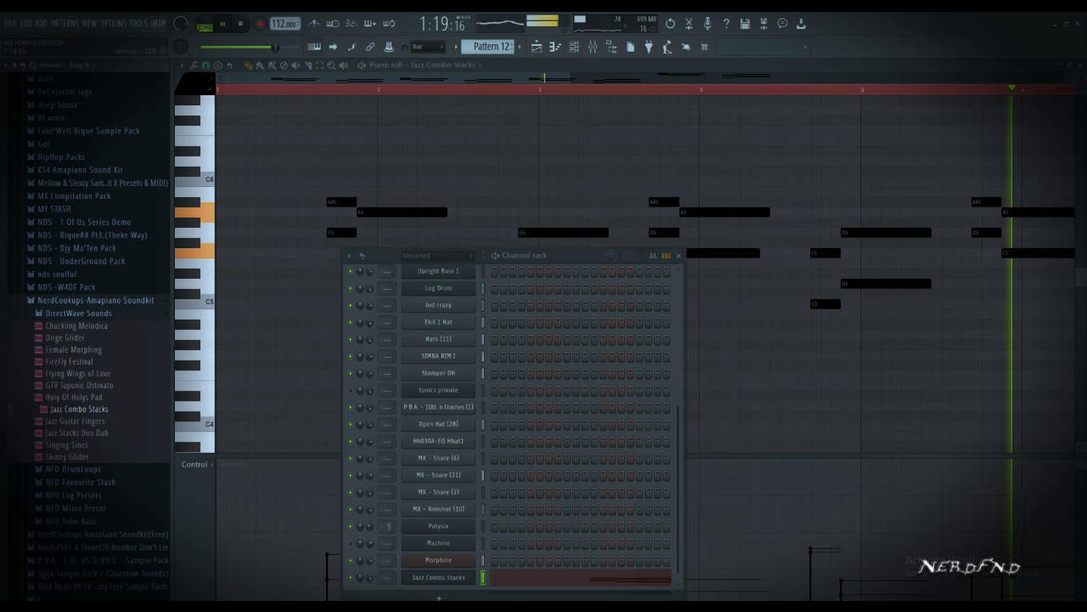
pyautogui.press('l')
pyautogui.press('F6')
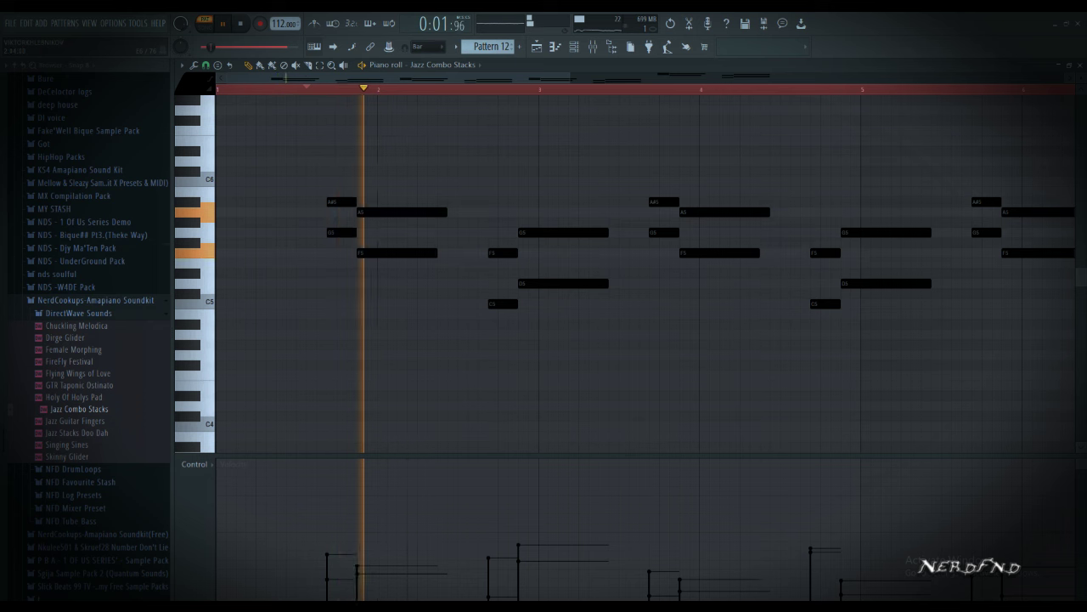
# Try the Jazz Combo Stacks notes one octave lower, and raise them two octaves from there
pyautogui.hotkey('ctrl', 'Down')
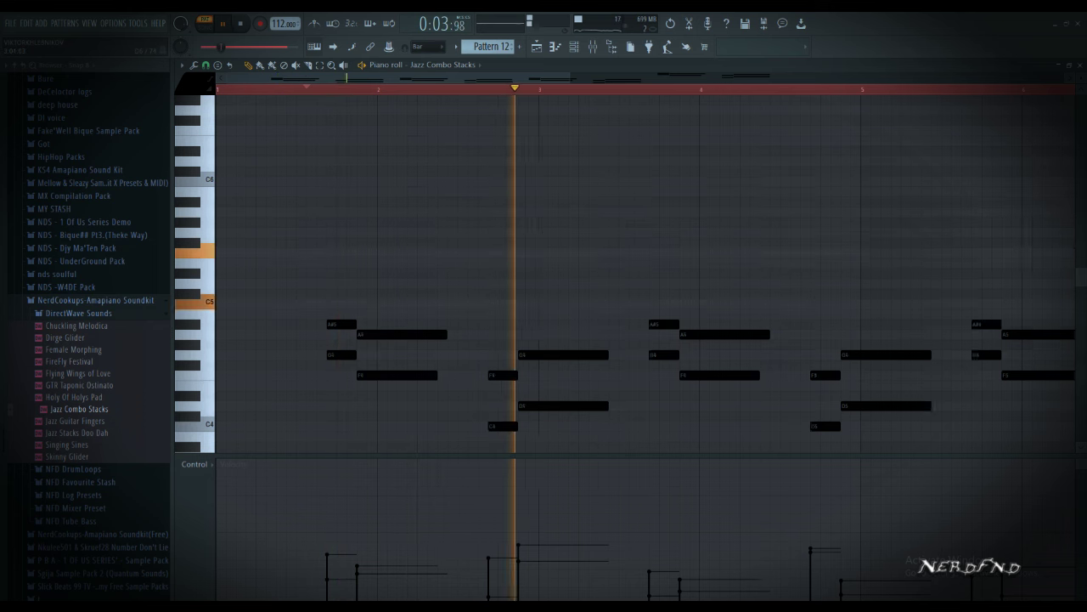
pyautogui.hotkey('ctrl', 'Up')
pyautogui.hotkey('ctrl', 'Up')
pyautogui.scroll(2, 627, 274)
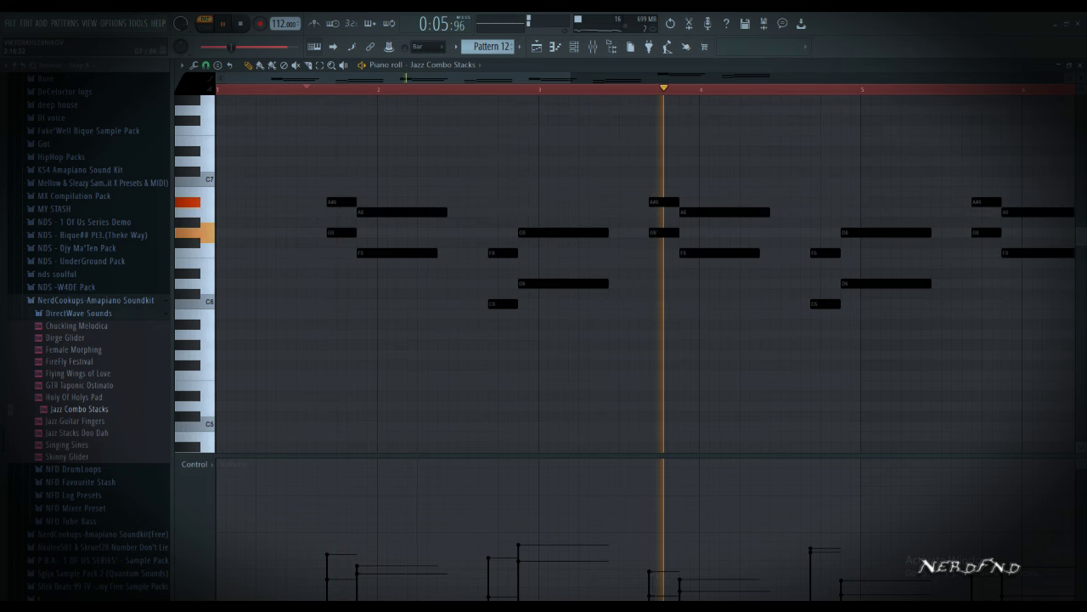
# Replace the Jazz Combo Stacks channel with Omnisphere and transpose its notes down one octave
pyautogui.press('F6')
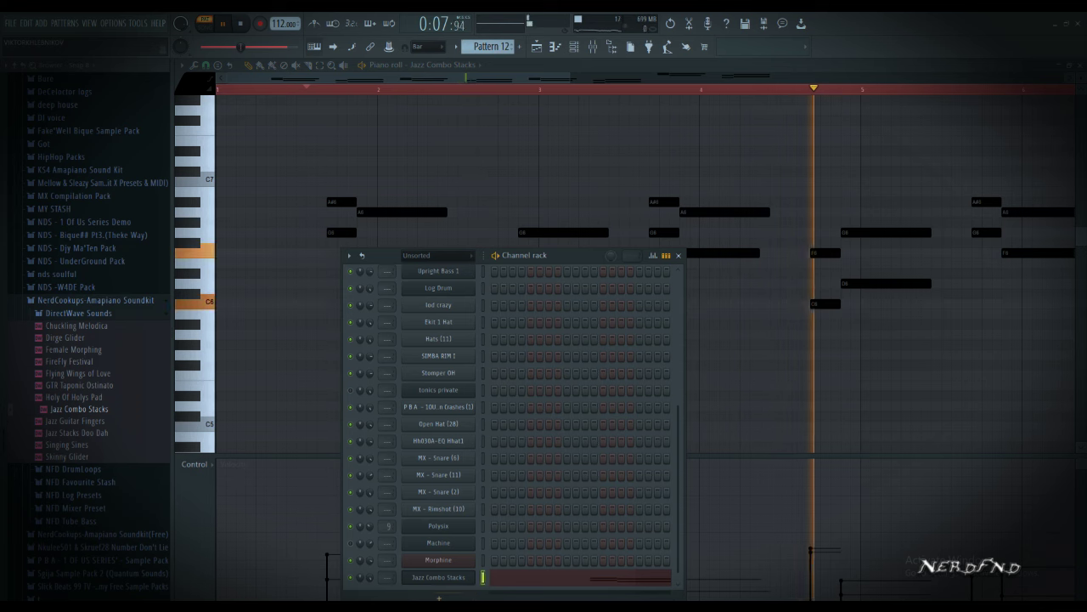
pyautogui.rightClick(438, 577)
pyautogui.moveTo(510, 532)
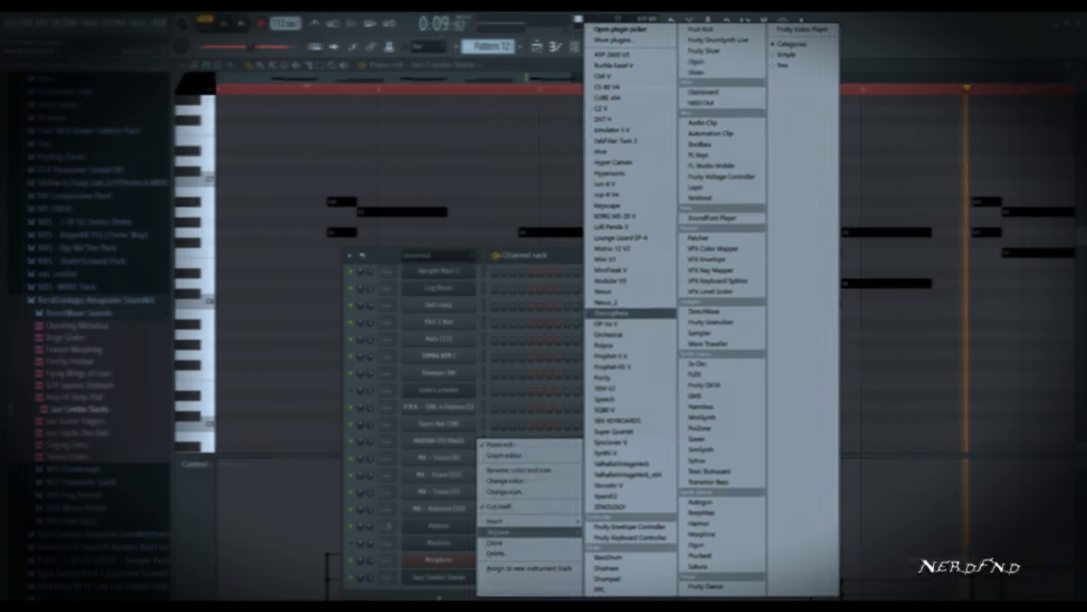
pyautogui.click(610, 313)
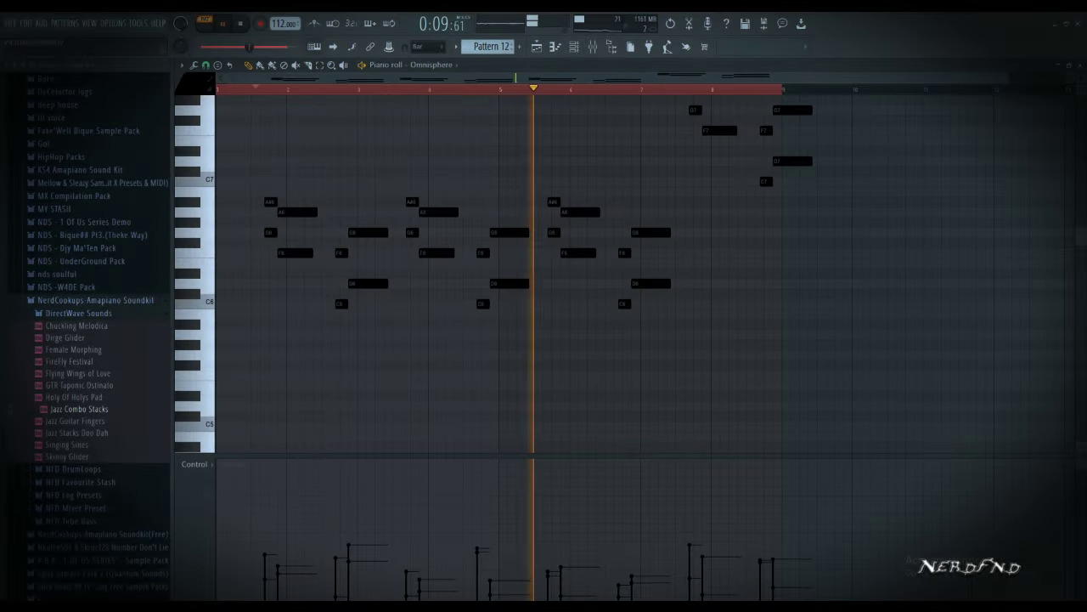
pyautogui.hotkey('ctrl', 'Down')
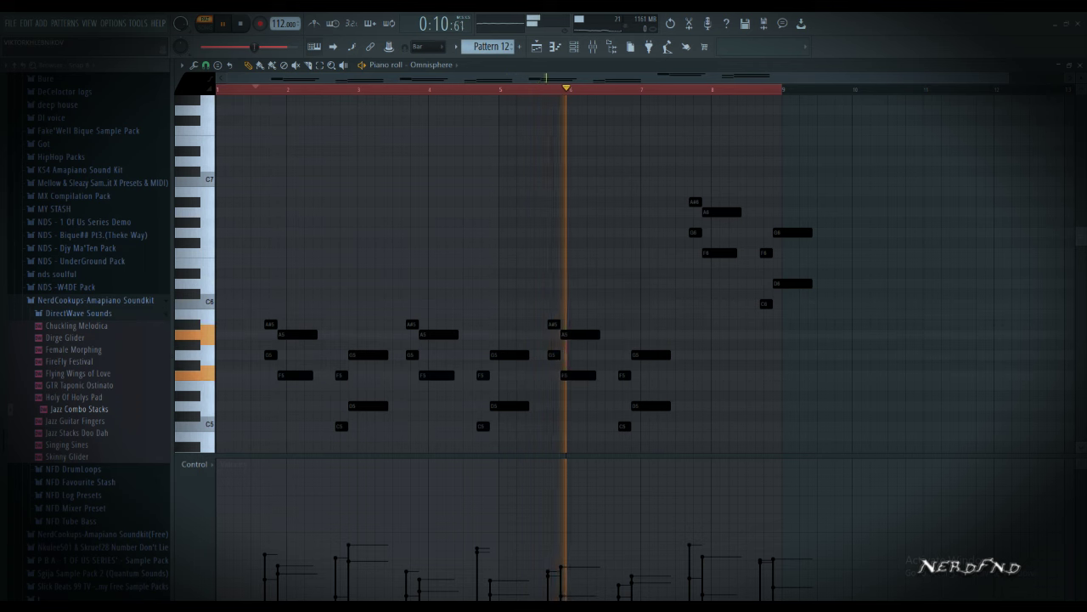
# Trim about half a bar off the end of the Pattern 11 clip that starts at bar 25 on Track 13
pyautogui.press('F5')
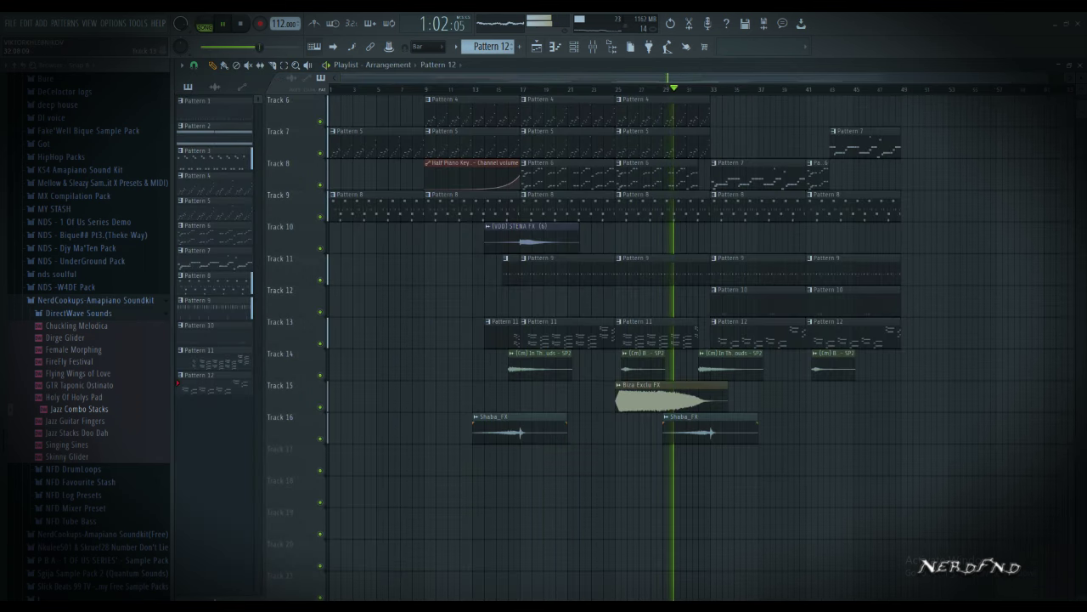
pyautogui.scroll(5, 705, 319)
pyautogui.moveTo(686, 338); pyautogui.dragTo(669, 339)
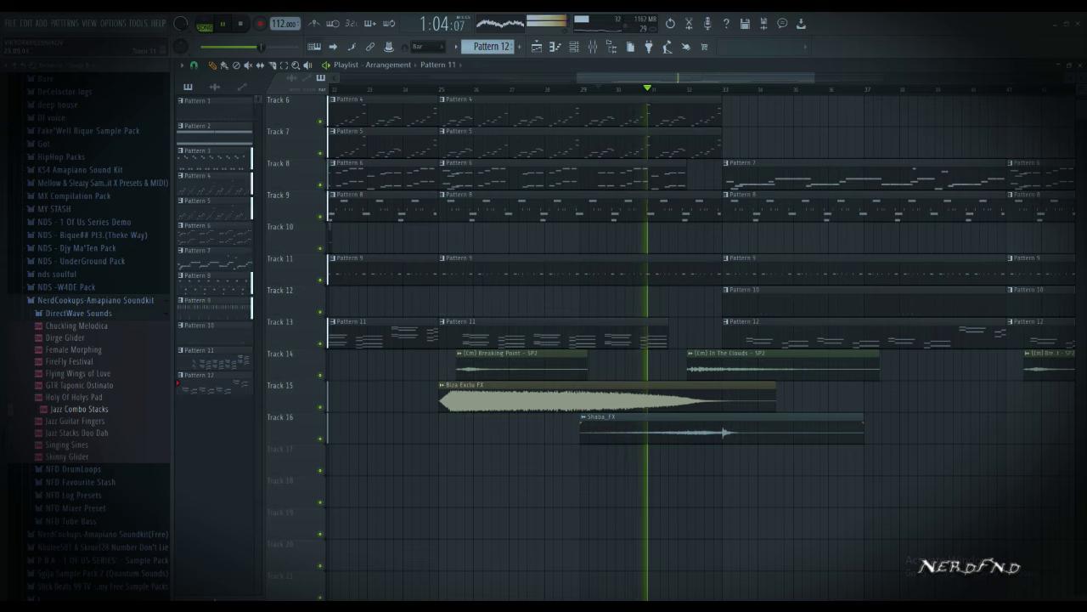
pyautogui.scroll(-5, 672, 337)
pyautogui.click(834, 462)
pyautogui.rightClick(836, 461)
pyautogui.scroll(4, 836, 458)
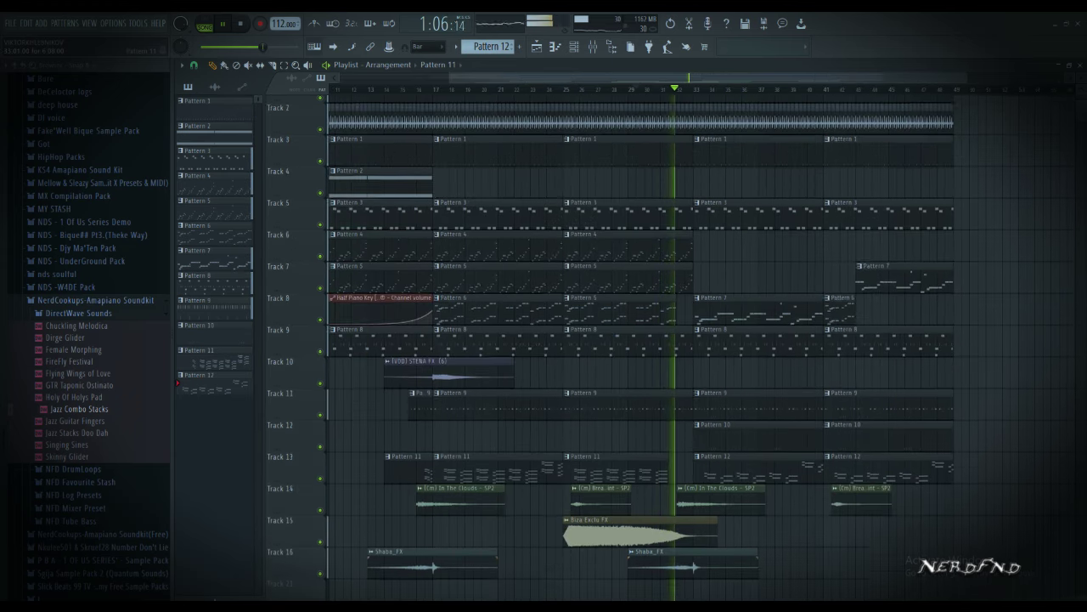
# Move the final group of Omnisphere chord notes, from late bar 7 onward, down one octave to match the earlier ones
pyautogui.press('F7')
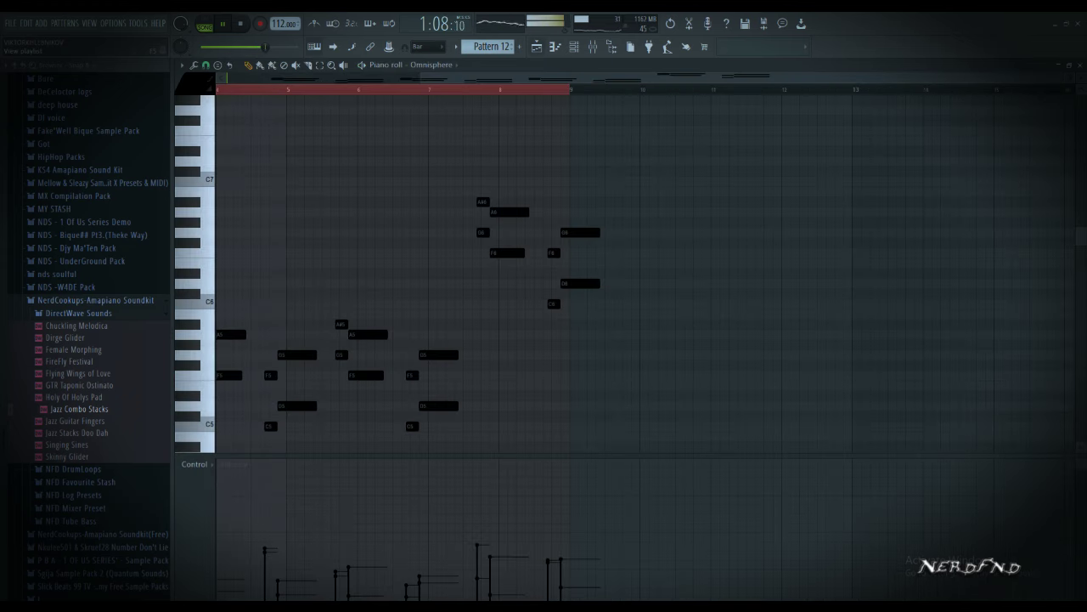
pyautogui.moveTo(473, 136); pyautogui.dragTo(693, 309)
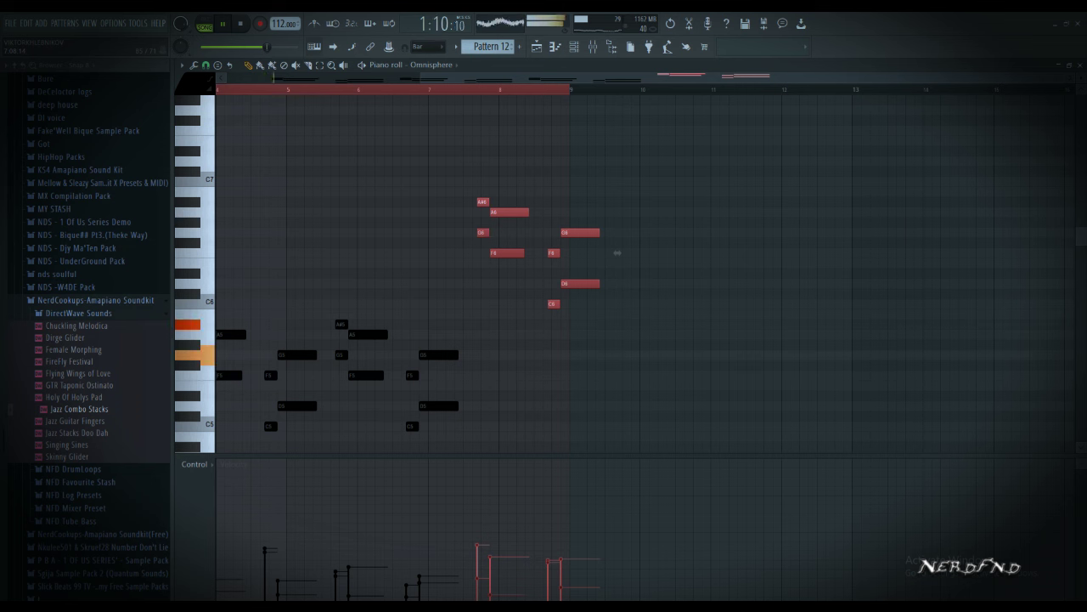
pyautogui.moveTo(617, 253); pyautogui.dragTo(617, 375)
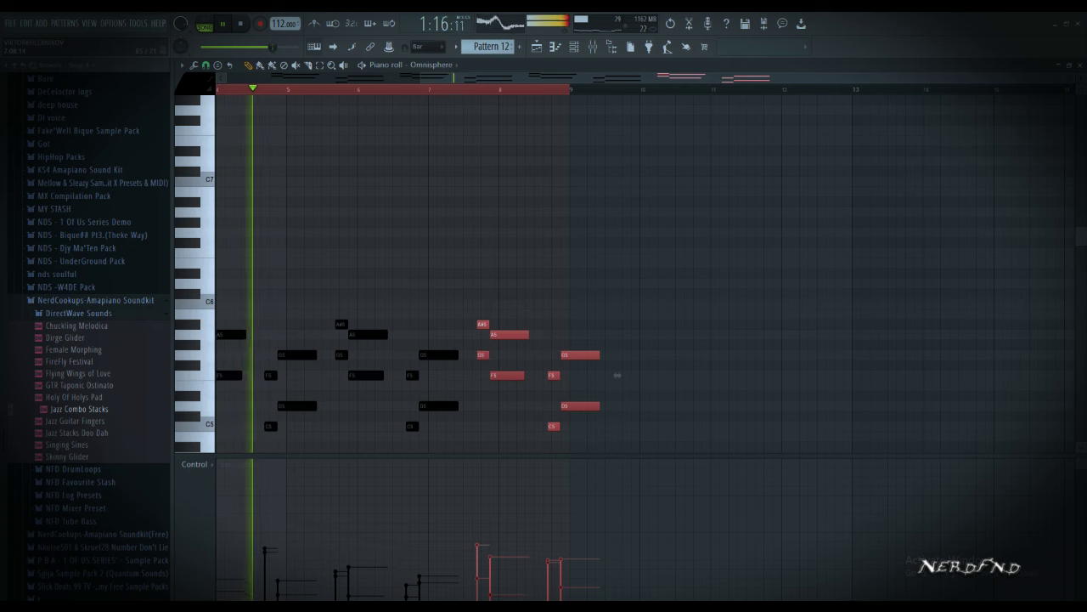
# Duplicate the Biza Exclu FX and Shaba_FX clips on Tracks 15 and 16, placing the Biza Exclu FX copy at bar 41
pyautogui.press('F5')
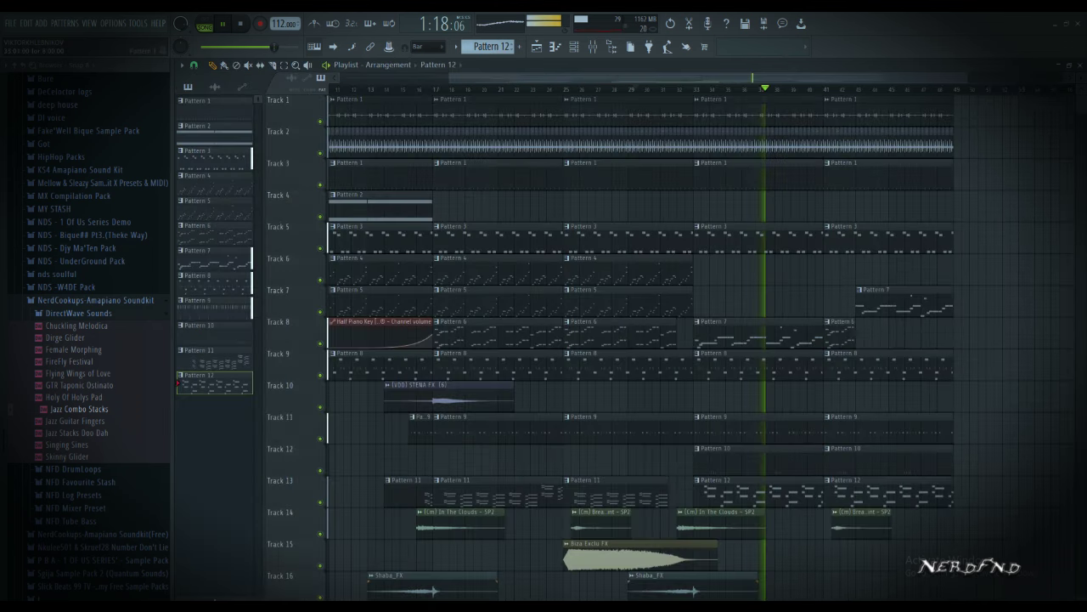
pyautogui.moveTo(722, 493); pyautogui.dragTo(924, 524)
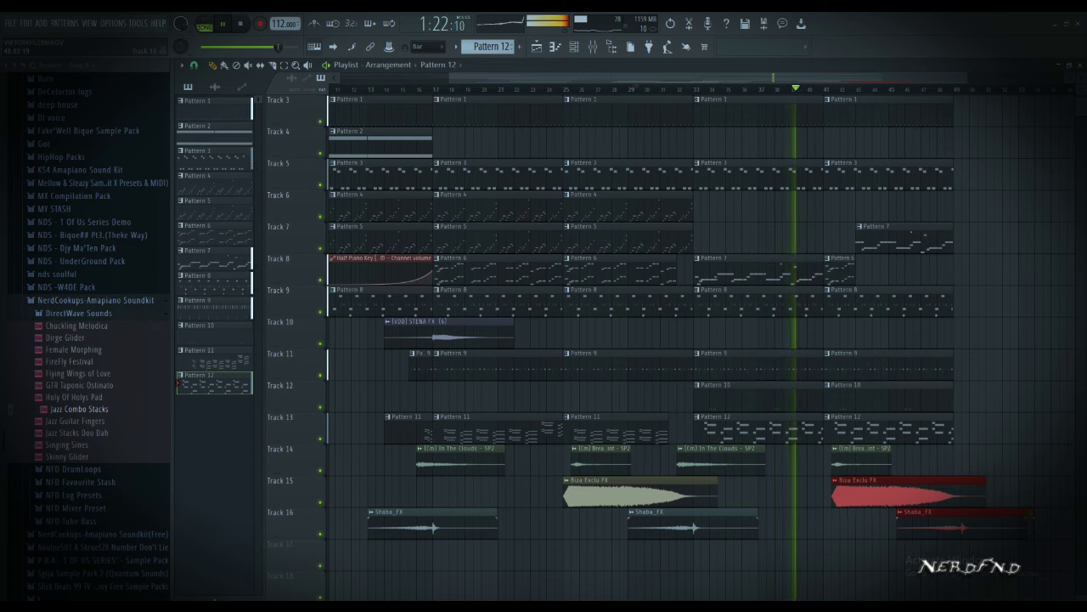
pyautogui.scroll(2, 637, 340)
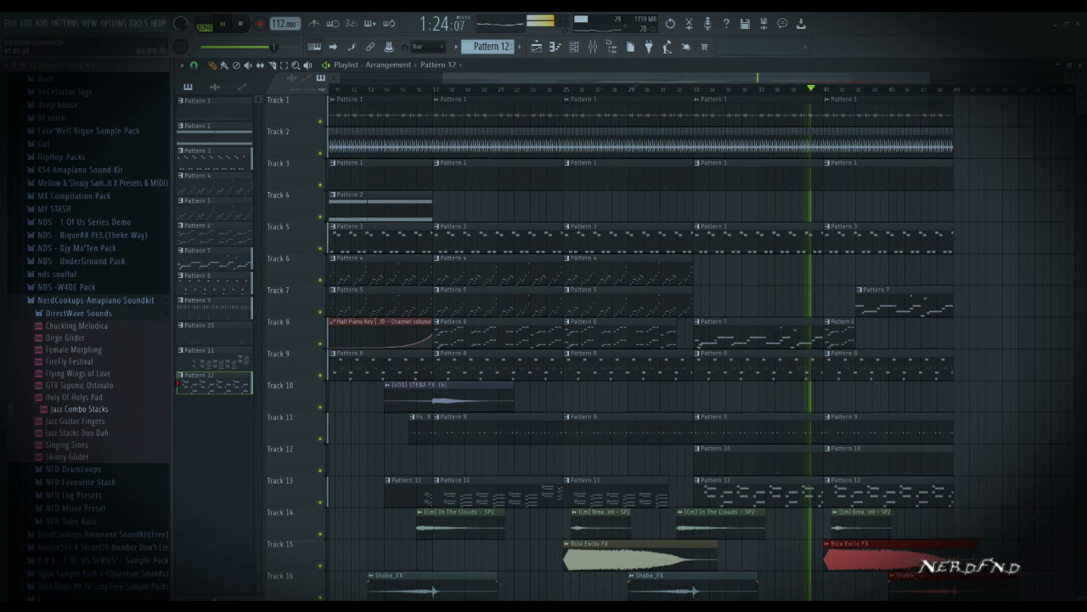
pyautogui.scroll(3, 945, 524)
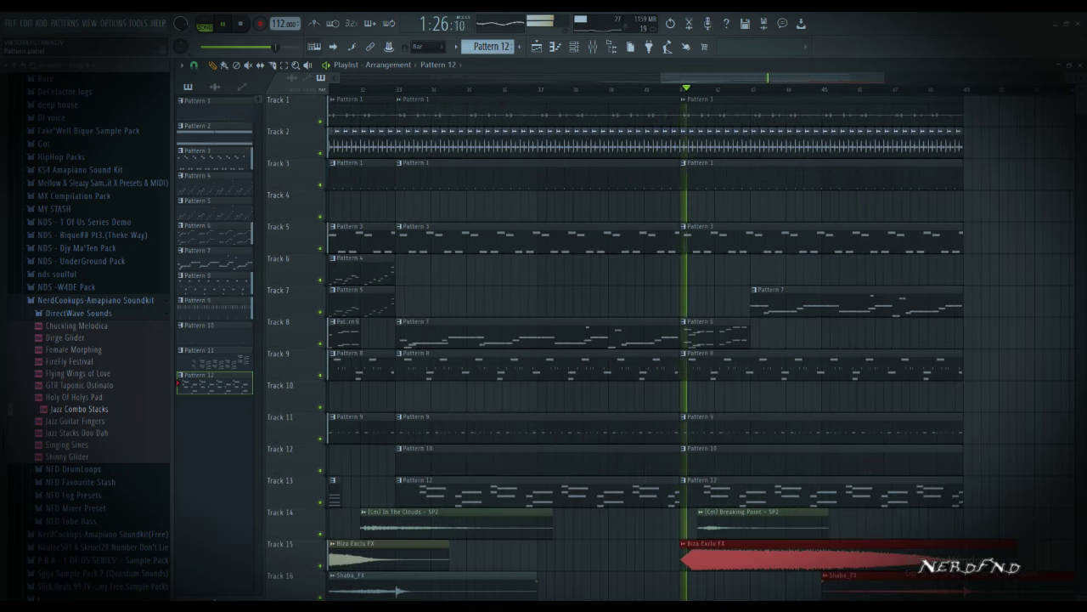
# Create a new empty pattern and place its clip on Track 17 from bar 41 to bar 49
pyautogui.press('F4')
pyautogui.scroll(-7, 645, 340)
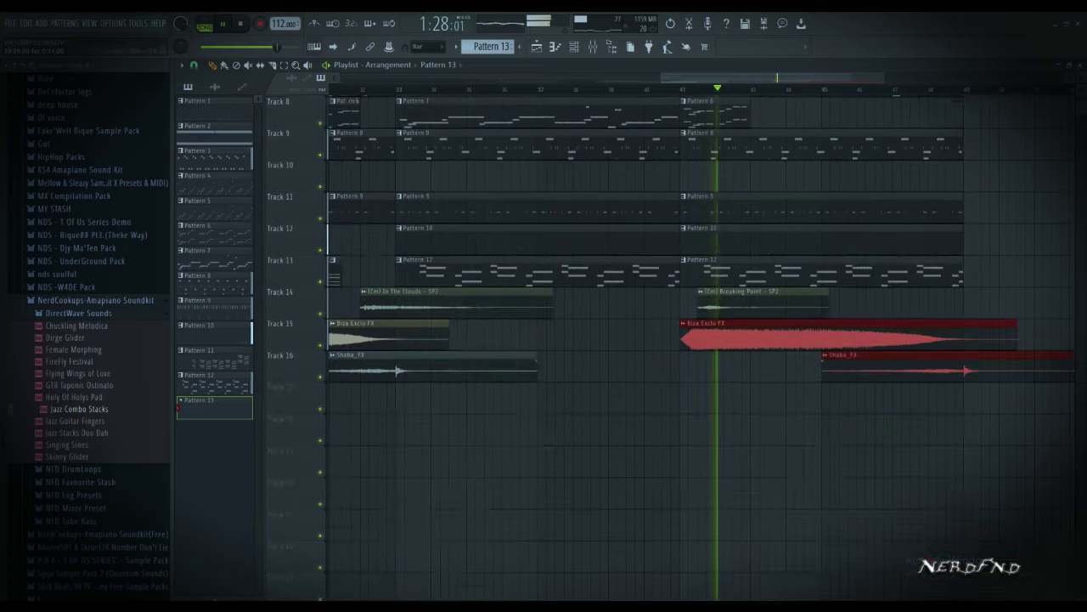
pyautogui.click(701, 398)
pyautogui.moveTo(714, 399); pyautogui.dragTo(946, 399)
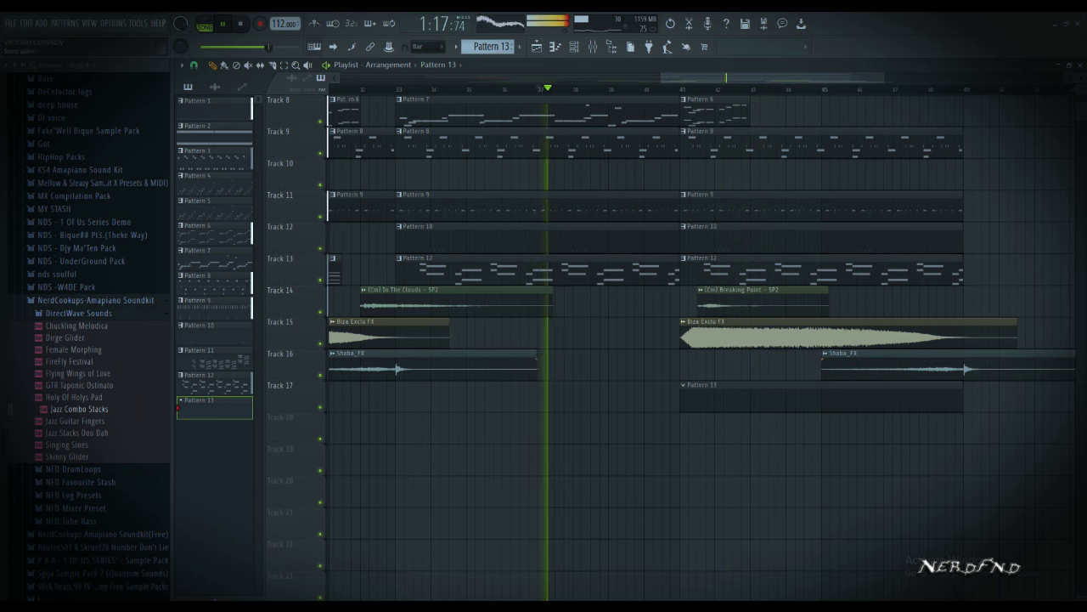
# Collapse the NerdCookups-Amapiano Soundkit folder and open the Slick Beats 99 TV - Stena Academy Free Sample Packs folder
pyautogui.click(95, 299)
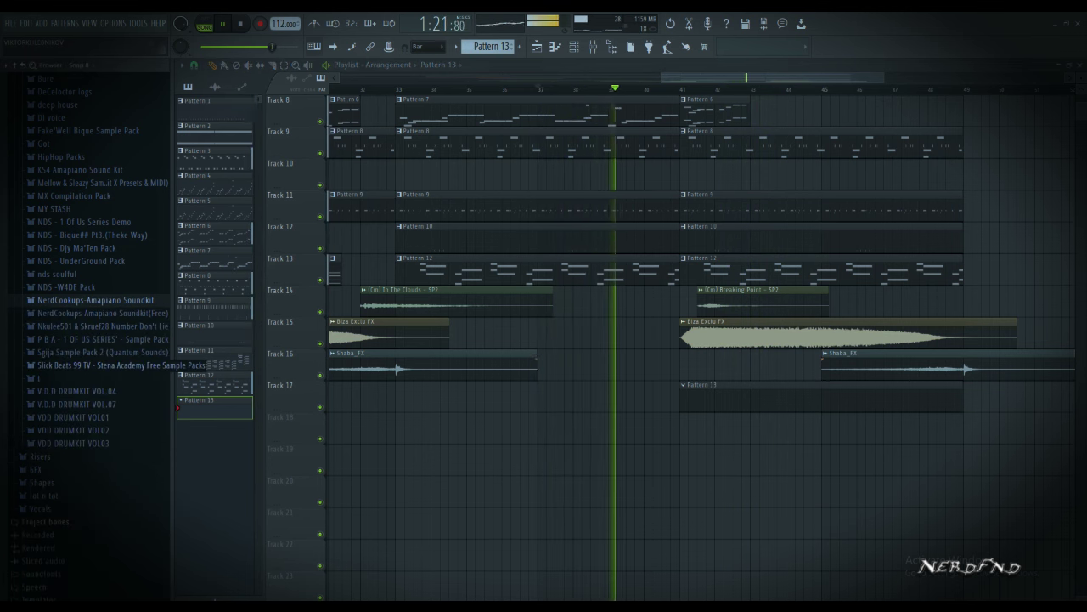
pyautogui.click(121, 365)
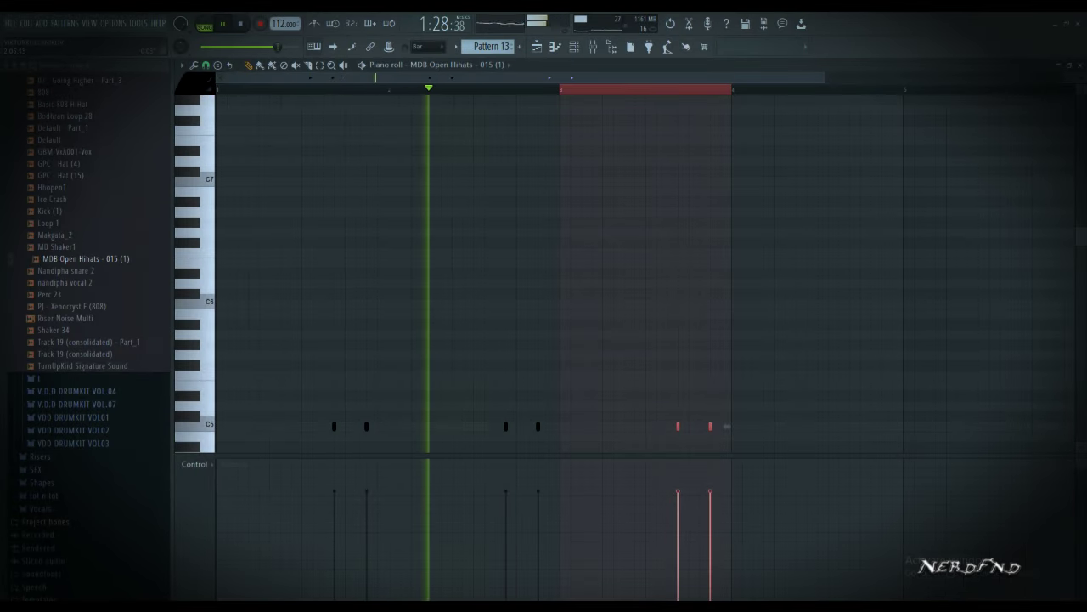
# Duplicate the two-hit MDB Open Hihats figure bar by bar until it fills eight bars, and return to the playlist
pyautogui.scroll(-1, 561, 272)
pyautogui.hotkey('ctrl', 'b')
pyautogui.hotkey('ctrl', 'b')
pyautogui.hotkey('ctrl', 'b')
pyautogui.scroll(-1, 560, 272)
pyautogui.hotkey('ctrl', 'b')
pyautogui.hotkey('ctrl', 'b')
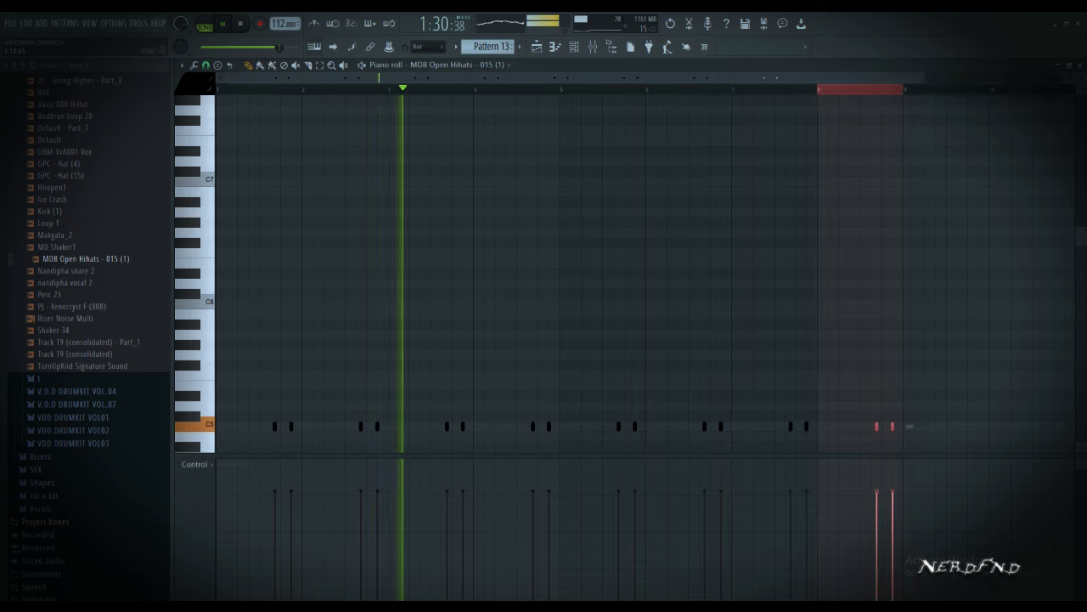
pyautogui.press('F5')
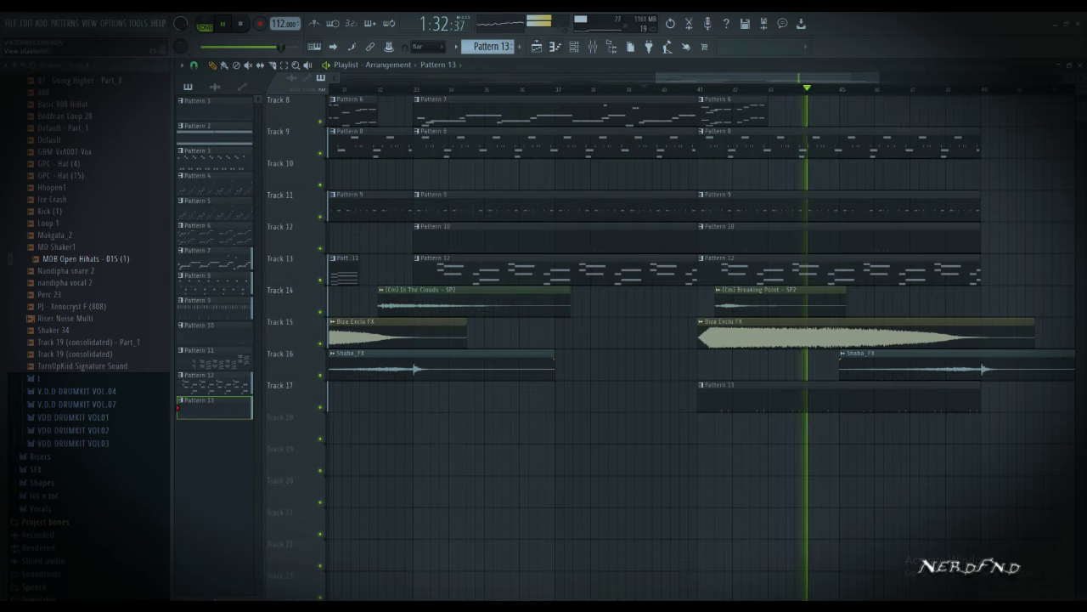
# Adjust the Out fade of the MDB Open Hihats - 015 (1) sample in its sampler settings and close them
pyautogui.click(574, 47)
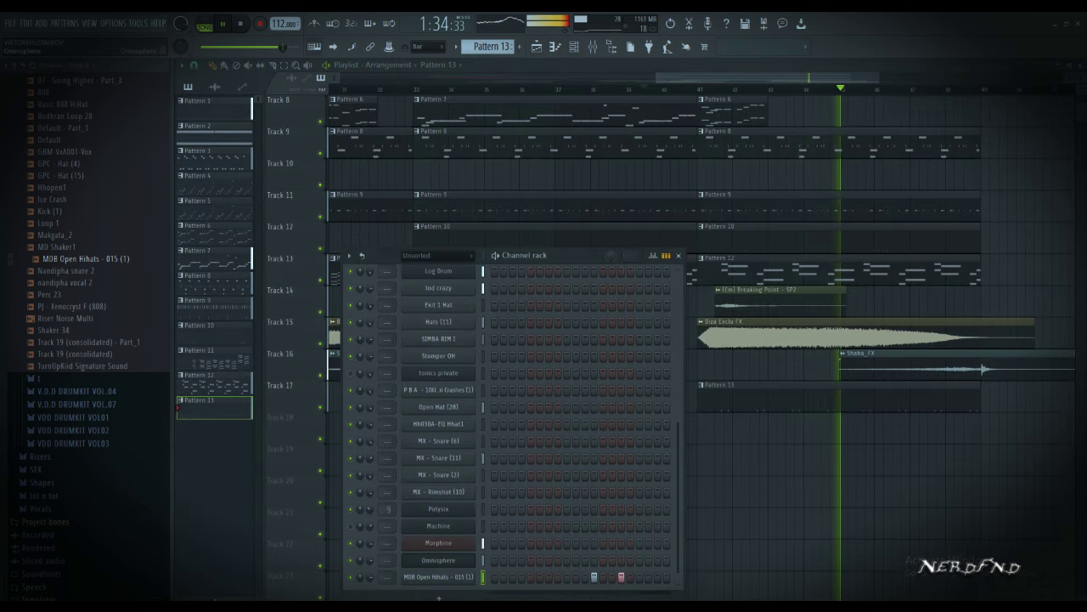
pyautogui.click(438, 577)
pyautogui.moveTo(505, 344)
pyautogui.mouseDown()
pyautogui.moveTo(506, 331)
pyautogui.moveTo(506, 348)
pyautogui.mouseUp()
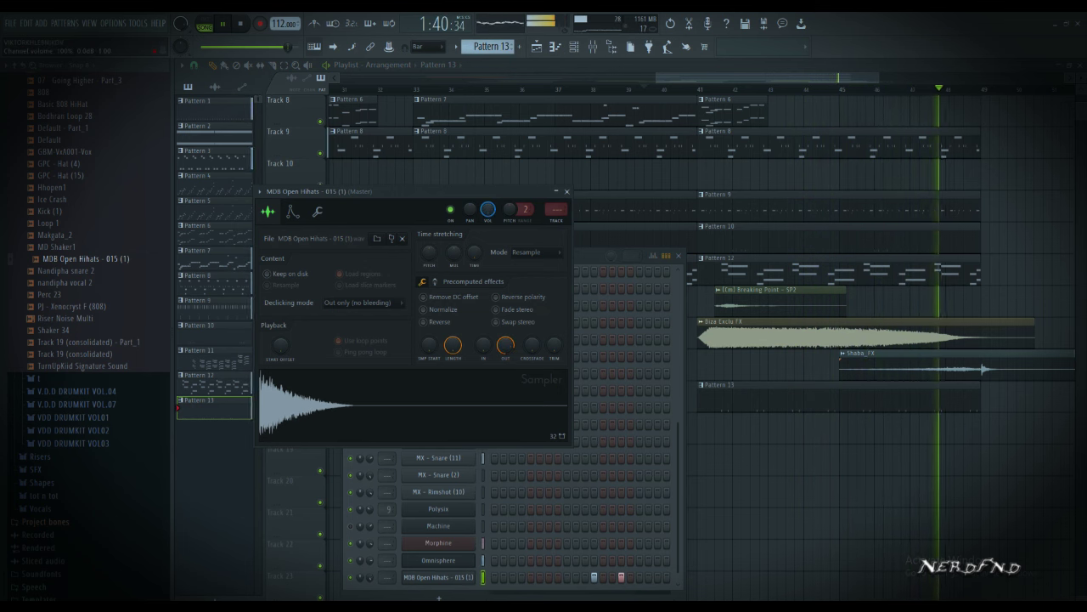
pyautogui.click(567, 191)
pyautogui.scroll(7, 567, 191)
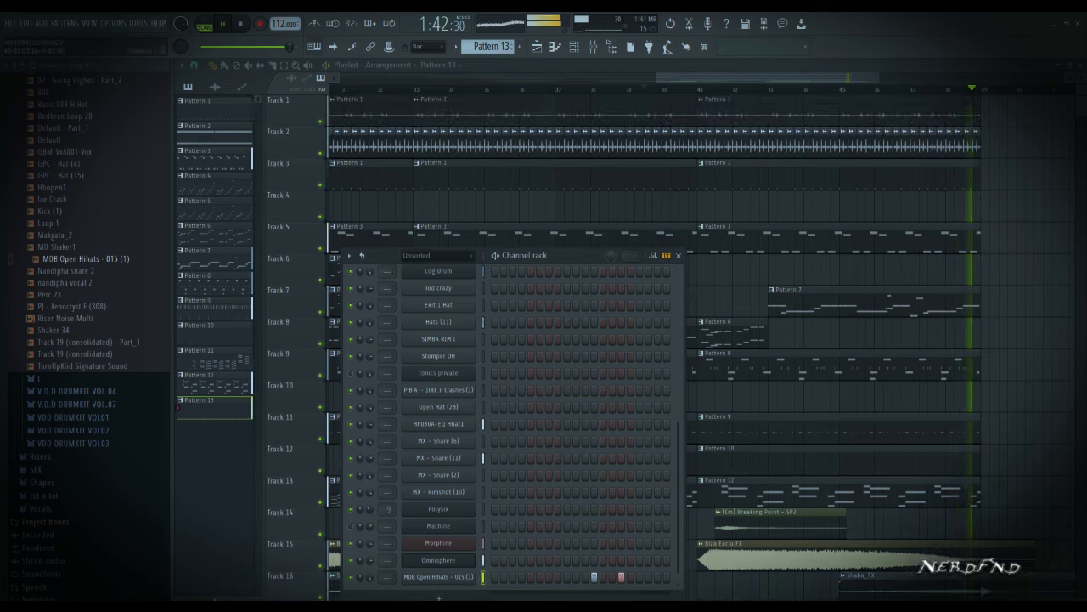
# Duplicate the drum clips on Tracks 1 to 3 from bars 41–49 into bars 49–57
pyautogui.moveTo(996, 109); pyautogui.dragTo(700, 177)
pyautogui.hotkey('ctrl', 'b')
pyautogui.press('space')
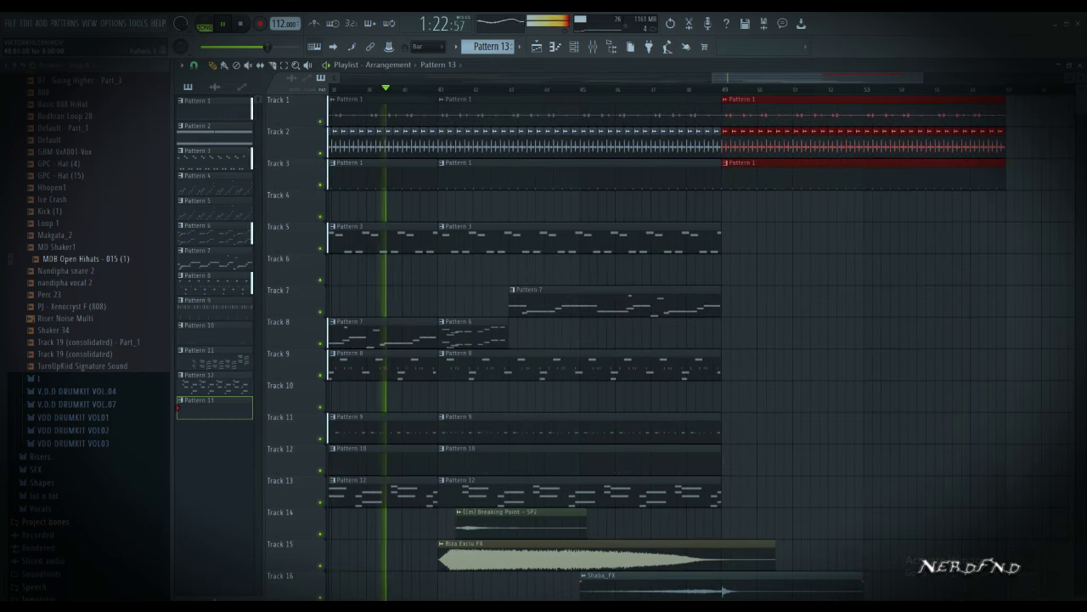
pyautogui.scroll(-6, 735, 273)
pyautogui.scroll(6, 544, 340)
pyautogui.moveTo(400, 158); pyautogui.dragTo(709, 218)
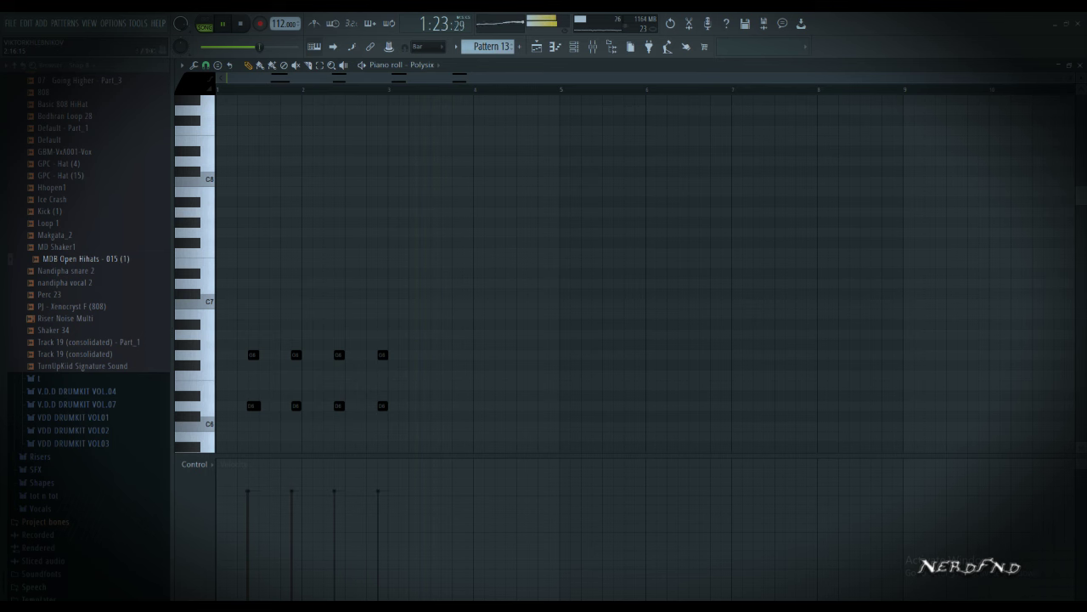
# Duplicate the two-bar Polysix figure in Pattern 13 to fill four bars and quantize its notes
pyautogui.hotkey('ctrl', 'b')
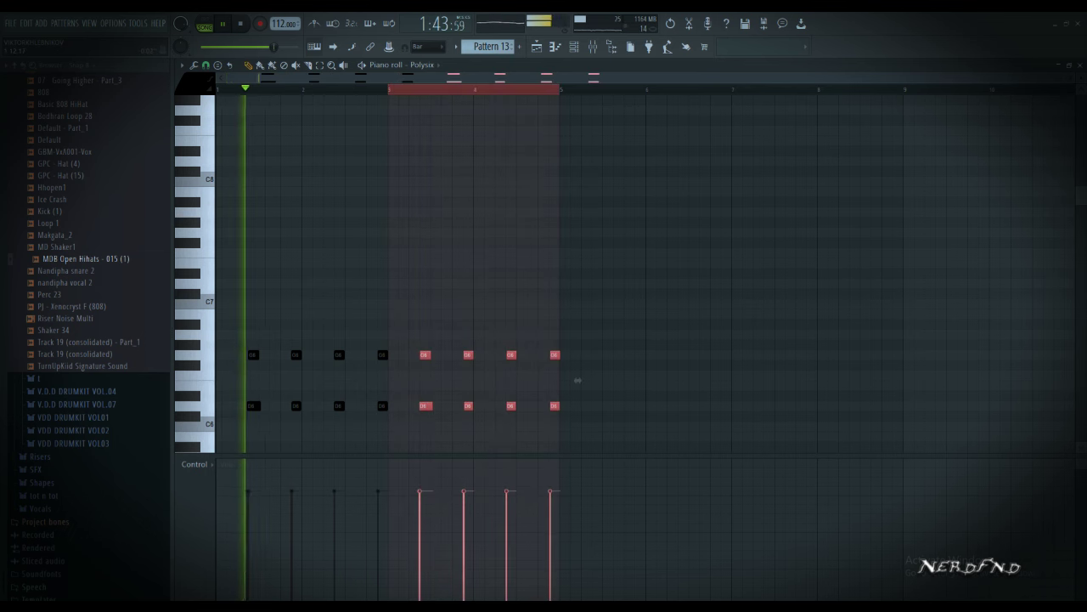
pyautogui.hotkey('ctrl', 'd')
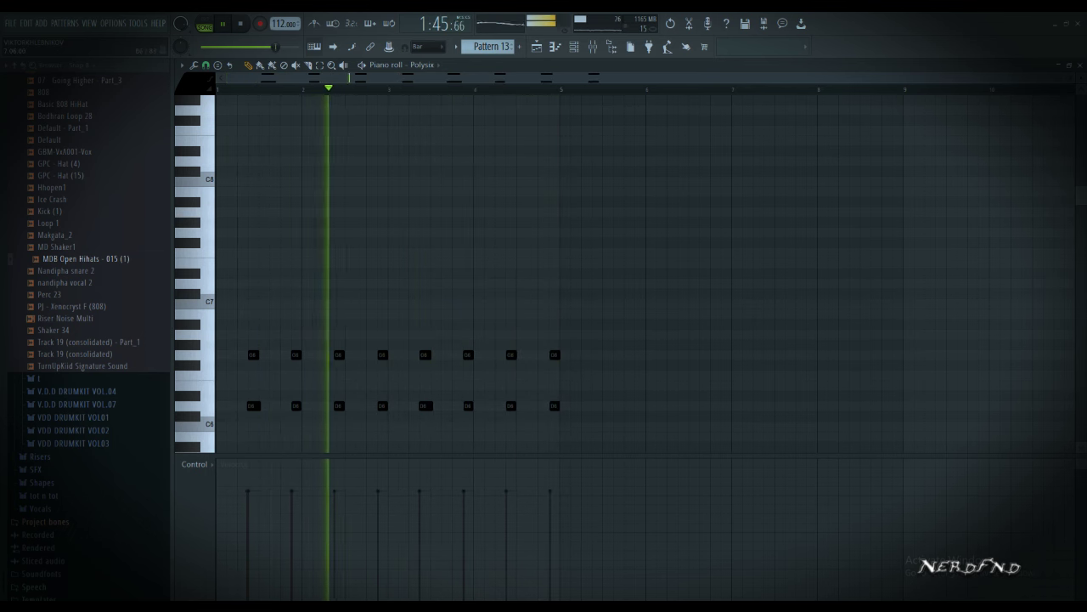
pyautogui.hotkey('alt', 'q')
pyautogui.press('Return')
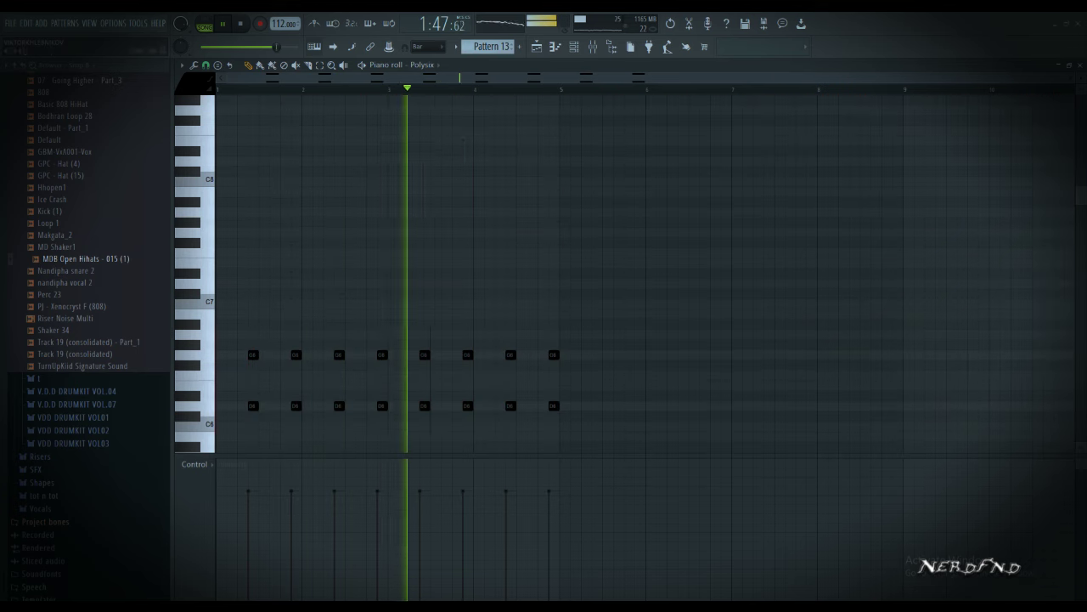
# Duplicate the four-bar Polysix part to fill eight bars and return to the playlist
pyautogui.hotkey('ctrl', 'a')
pyautogui.hotkey('ctrl', 'b')
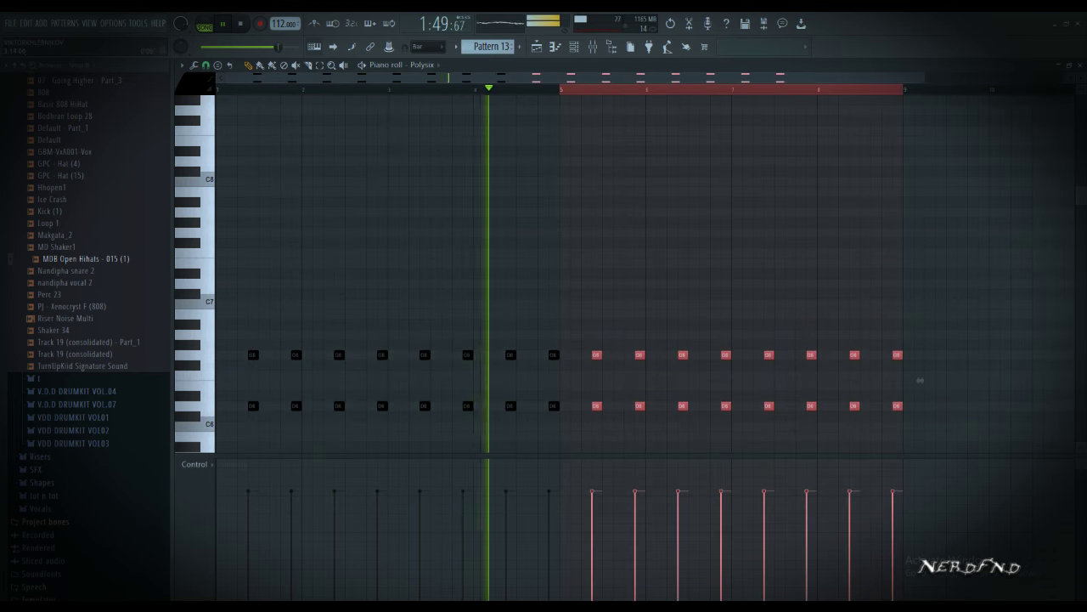
pyautogui.hotkey('ctrl', 'd')
pyautogui.scroll(8, 558, 355)
pyautogui.press('F5')
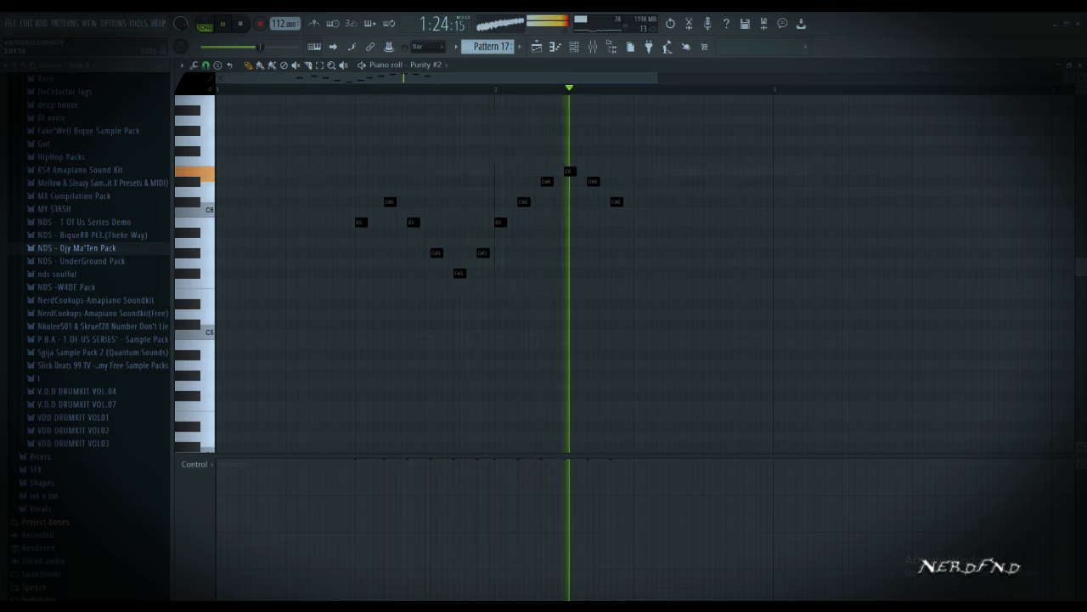
# Copy the six-note rising and falling run from bar 2 of the Purity #2 part to the start of bar 1 and play it back
pyautogui.moveTo(651, 136); pyautogui.dragTo(220, 222)
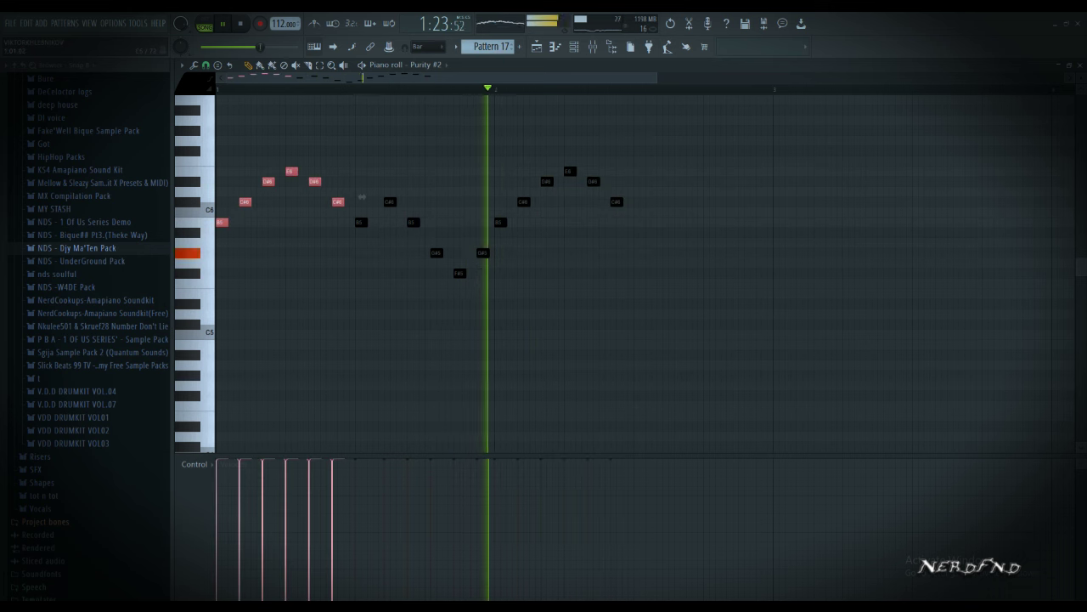
pyautogui.press('space')
pyautogui.click(220, 101)
pyautogui.press('space')
pyautogui.hotkey('ctrl', 'z')
pyautogui.press('space')
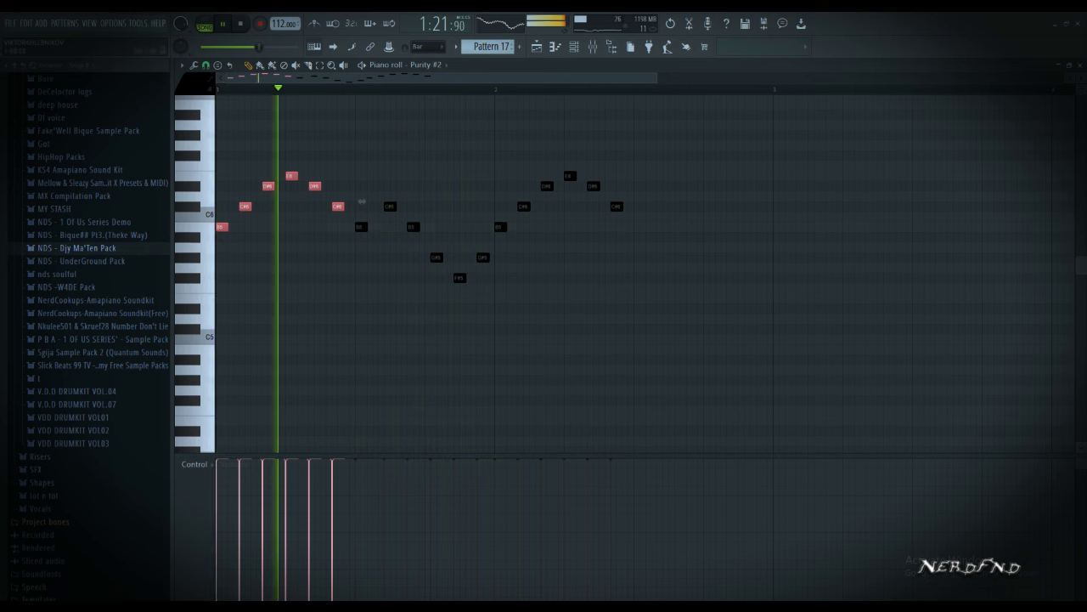
pyautogui.keyDown('ctrl'); pyautogui.click(416, 328); pyautogui.keyUp('ctrl')
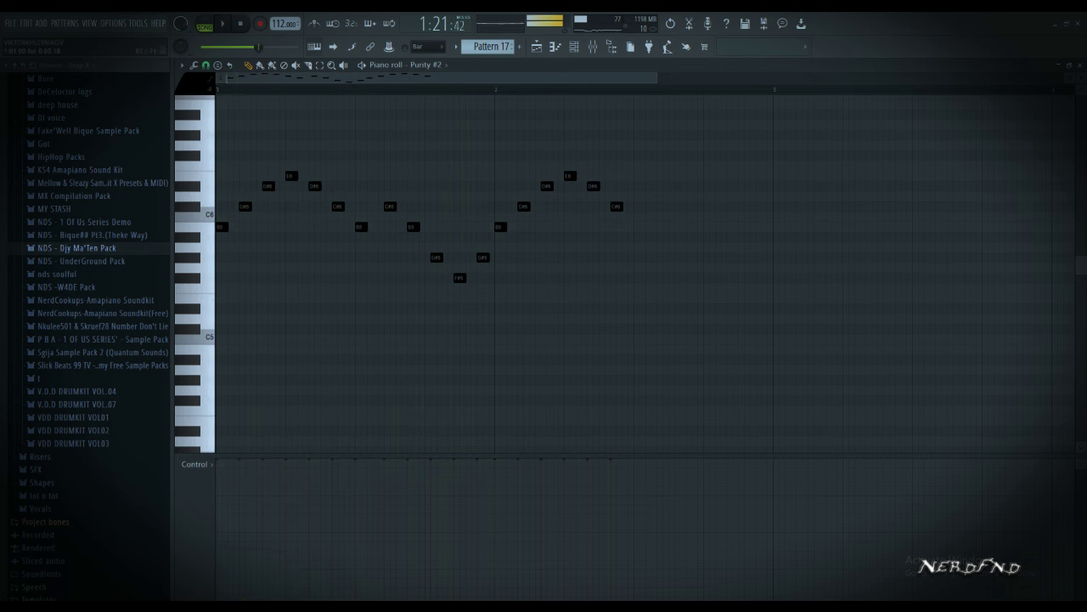
# Transpose the whole Purity #2 melody down one octave and listen to it
pyautogui.hotkey('ctrl', 'Down')
pyautogui.press('space')
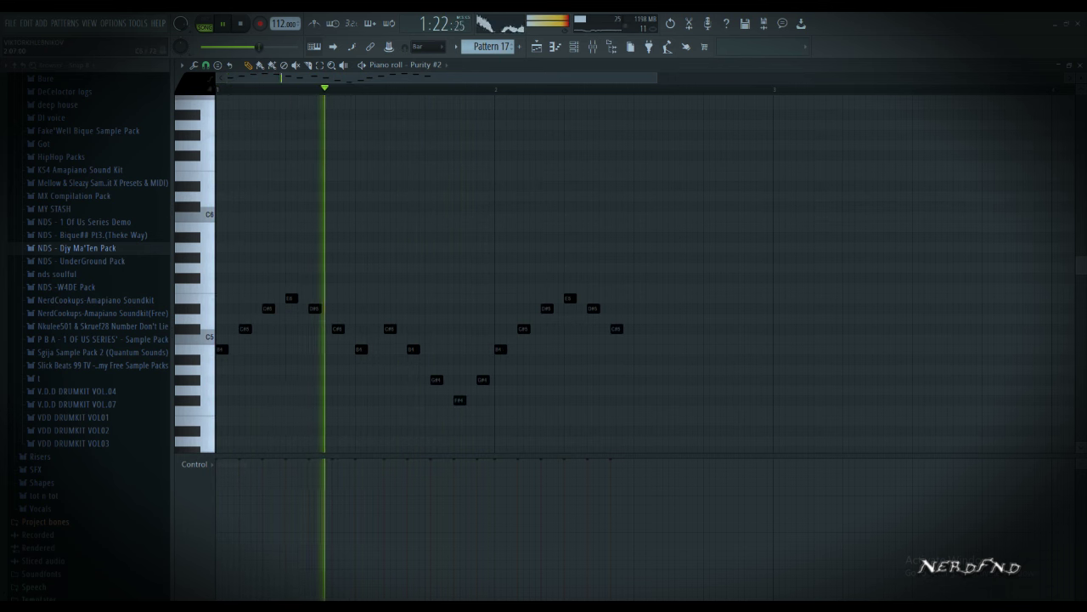
pyautogui.press('space')
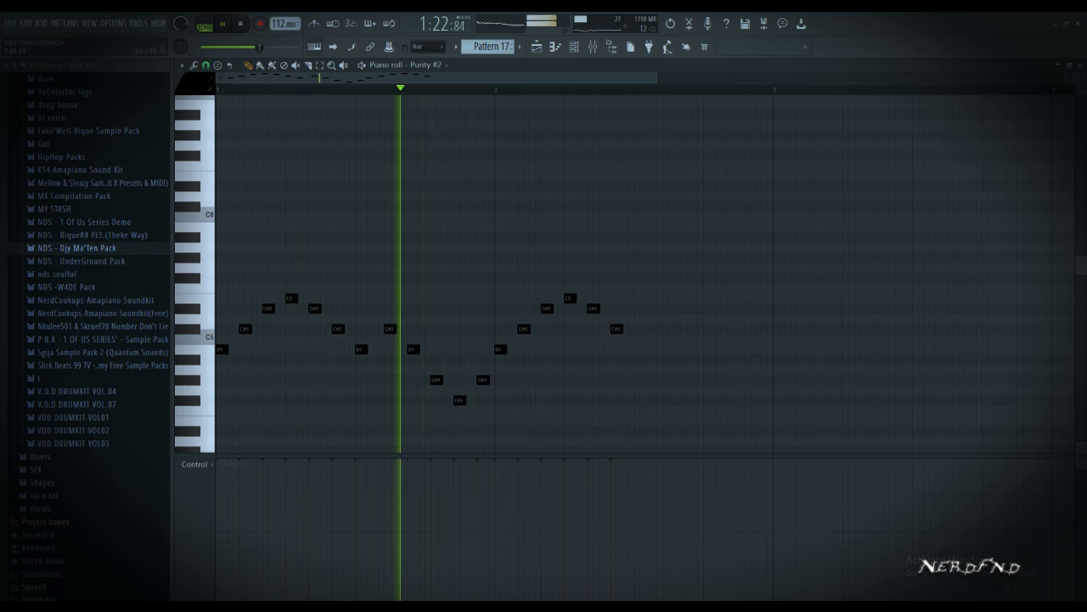
# Replace the opening run of bar 1 with two copies of the three-note B4–C#5–B4 figure, aligned to the beat
pyautogui.moveTo(337, 201); pyautogui.dragTo(215, 377)
pyautogui.press('Delete')
pyautogui.moveTo(342, 284); pyautogui.dragTo(417, 382)
pyautogui.hotkey('ctrl', 'b')
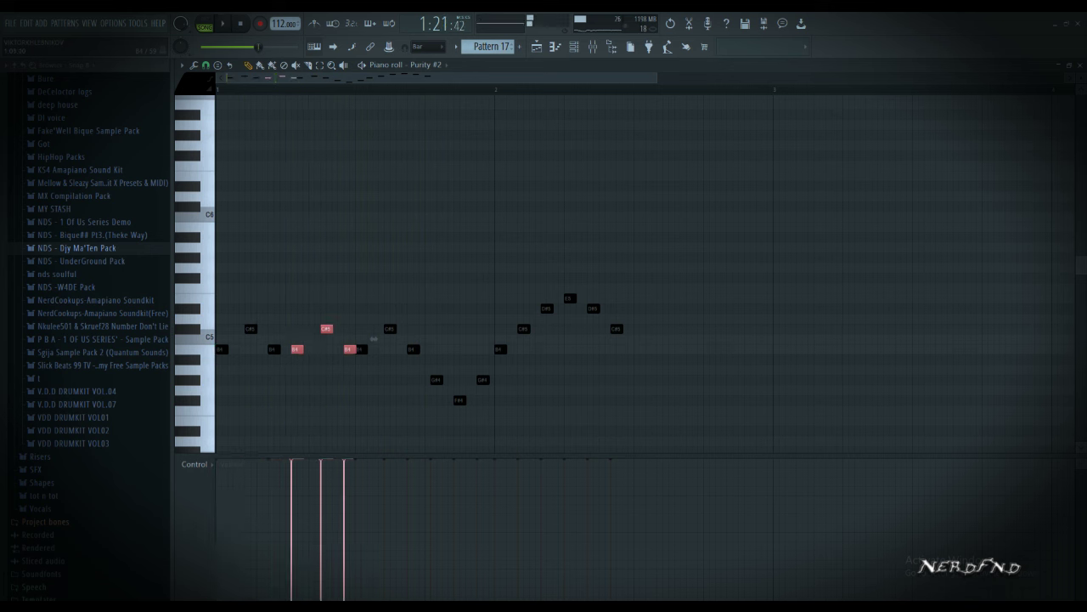
pyautogui.moveTo(373, 338); pyautogui.dragTo(368, 339)
pyautogui.press('space')
pyautogui.click(407, 246)
pyautogui.rightClick(407, 247)
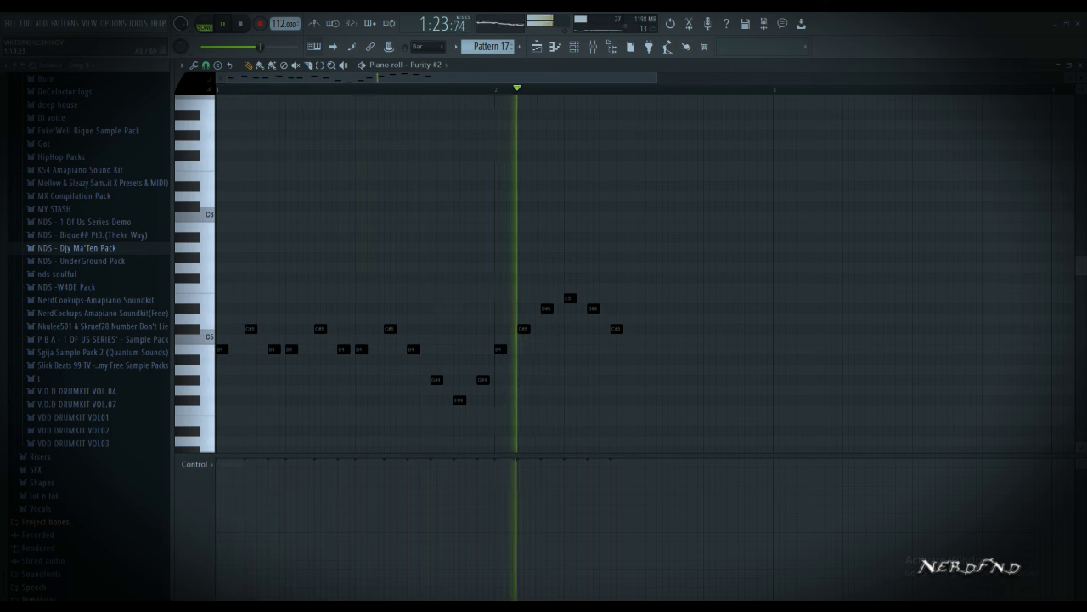
# Delete the six notes in bar 2 and duplicate the bar 1 melody three times to fill four bars
pyautogui.moveTo(686, 264); pyautogui.dragTo(528, 363)
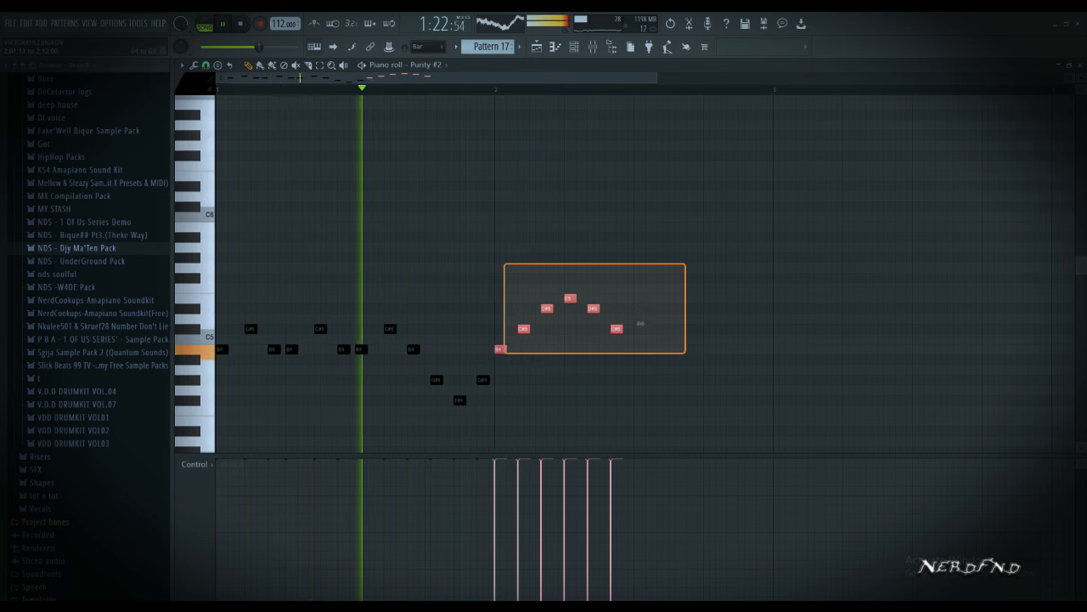
pyautogui.press('Delete')
pyautogui.hotkey('ctrl', 'b')
pyautogui.hotkey('ctrl', 'b')
pyautogui.hotkey('ctrl', 'b')
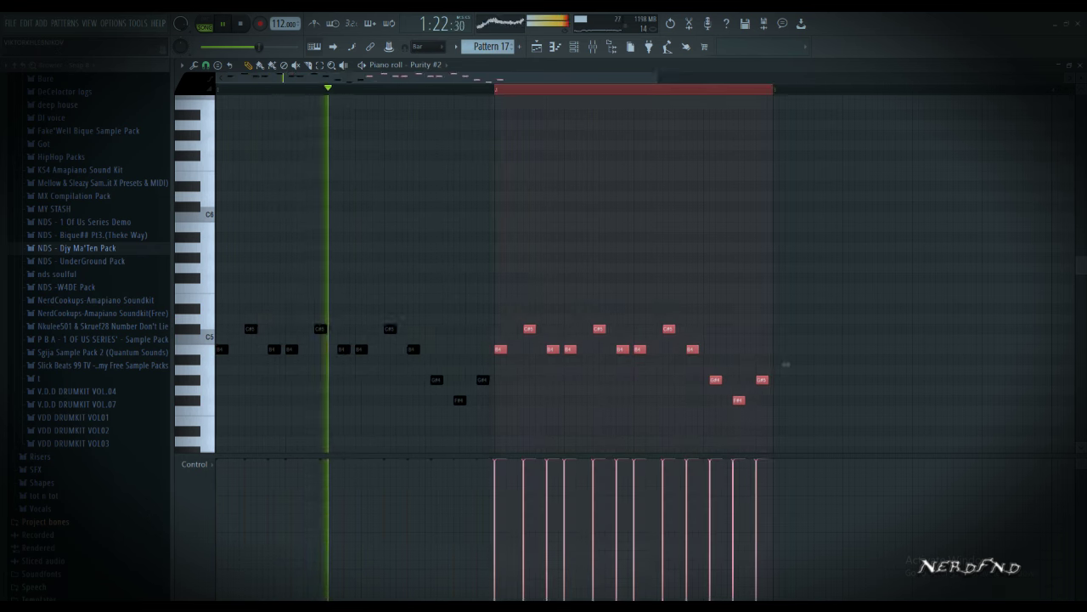
pyautogui.scroll(-3, 543, 356)
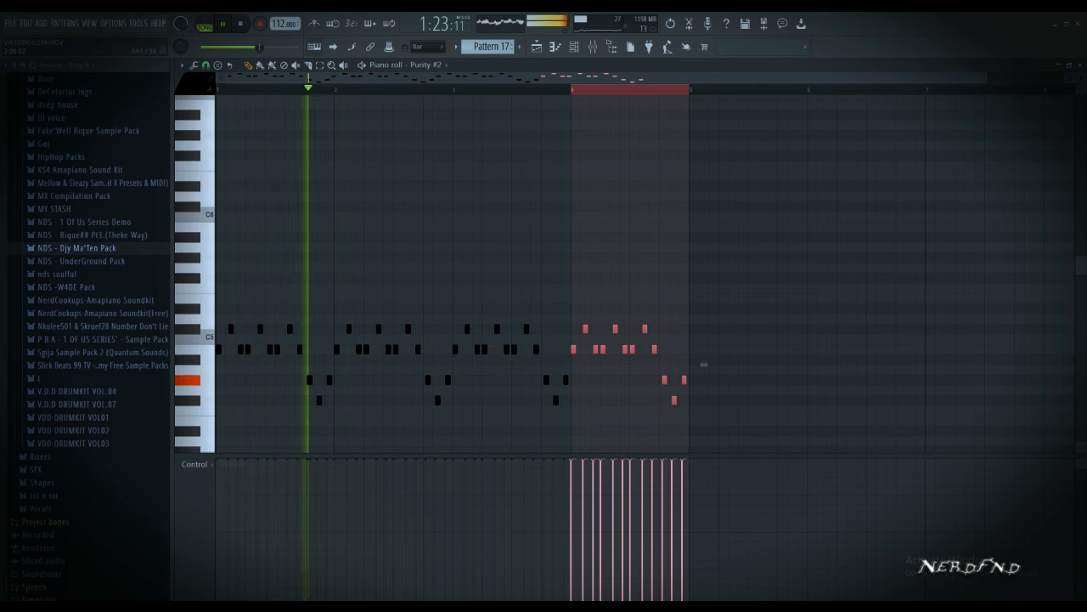
pyautogui.press('space')
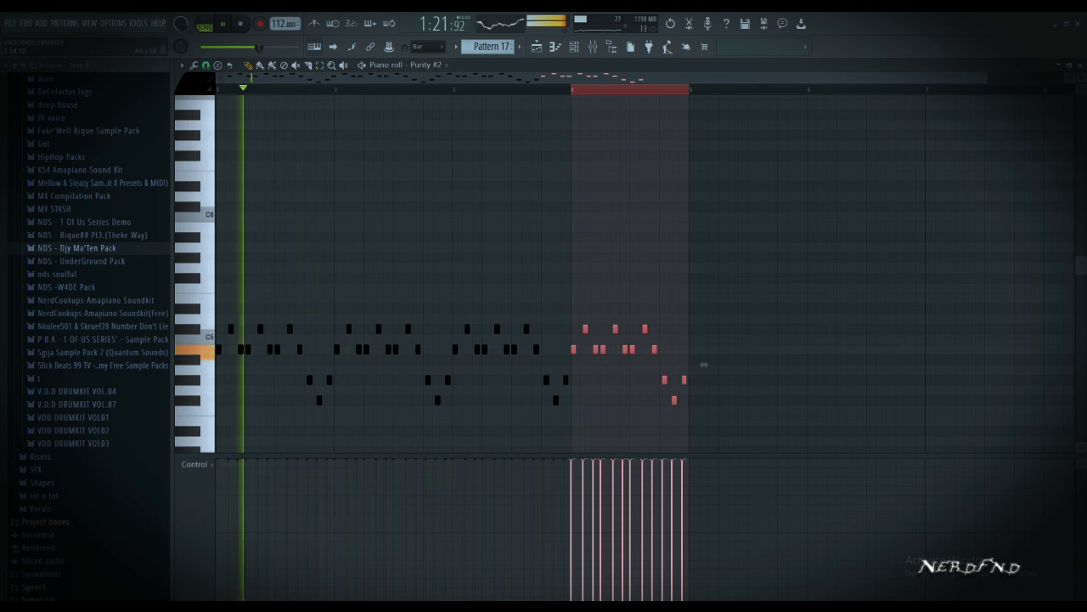
# Replace the second figure of bar 1 with a copy of the closing G#4–F#4–G#4 notes and delete all notes in bars 2 to 4
pyautogui.keyDown('ctrl'); pyautogui.moveTo(219, 308); pyautogui.dragTo(272, 402); pyautogui.keyUp('ctrl')
pyautogui.press('Delete')
pyautogui.moveTo(269, 321); pyautogui.dragTo(328, 449)
pyautogui.moveTo(882, 292); pyautogui.dragTo(335, 447)
pyautogui.press('Delete')
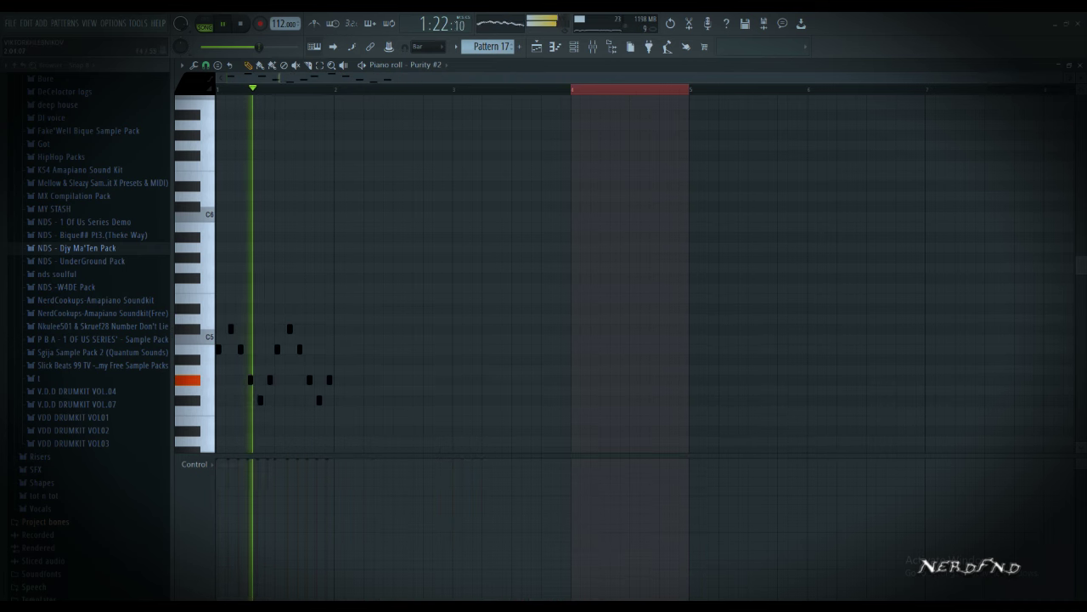
# Randomize the velocities of the one-bar Purity #2 melody and play it back
pyautogui.hotkey('alt', 'r')
pyautogui.press('Return')
pyautogui.press('space')
pyautogui.press('space')
# Duplicate the one-bar Purity #2 melody until it fills eight bars, and clear the selection
pyautogui.hotkey('ctrl', 'b')
pyautogui.hotkey('ctrl', 'b')
pyautogui.hotkey('ctrl', 'b')
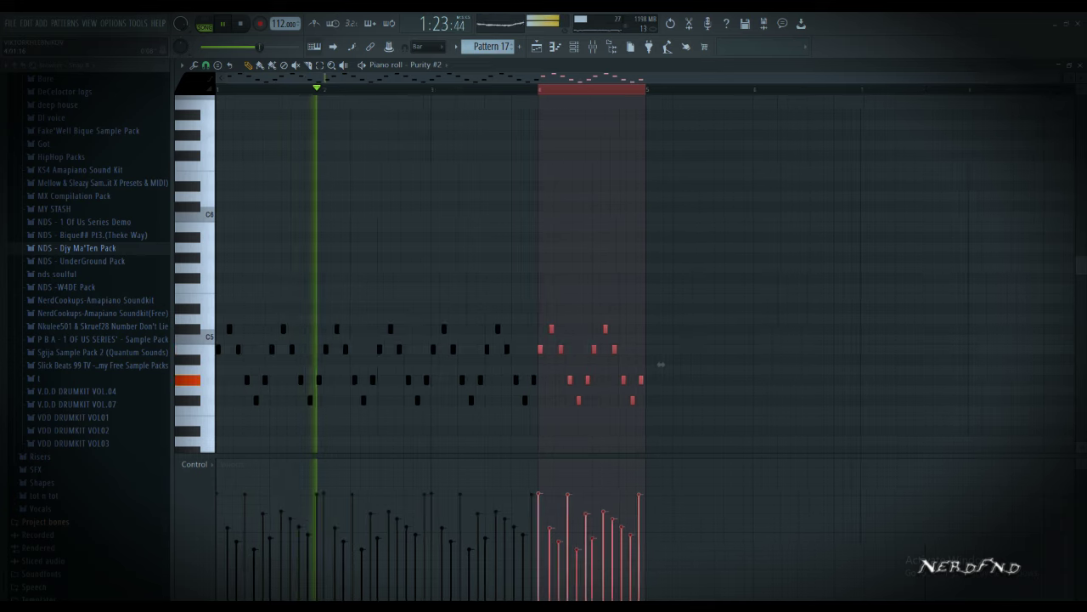
pyautogui.hotkey('ctrl', 'b')
pyautogui.hotkey('ctrl', 'b')
pyautogui.hotkey('ctrl', 'b')
pyautogui.hotkey('ctrl', 'b')
pyautogui.hotkey('ctrl', 'd')
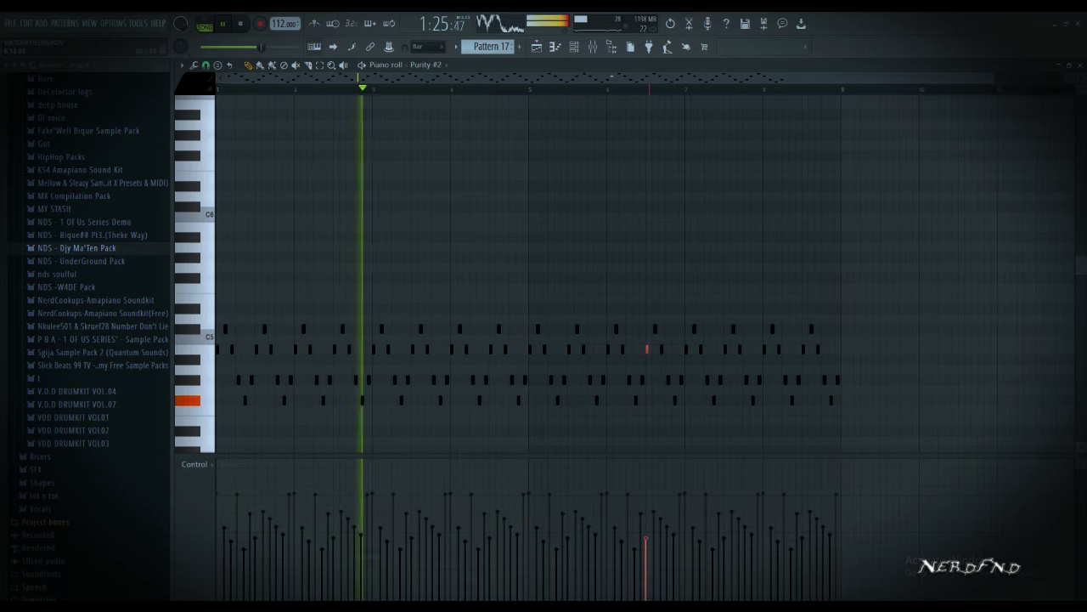
# Transpose the eight-bar Purity #2 melody down another octave and return to the playlist
pyautogui.scroll(-3, 544, 272)
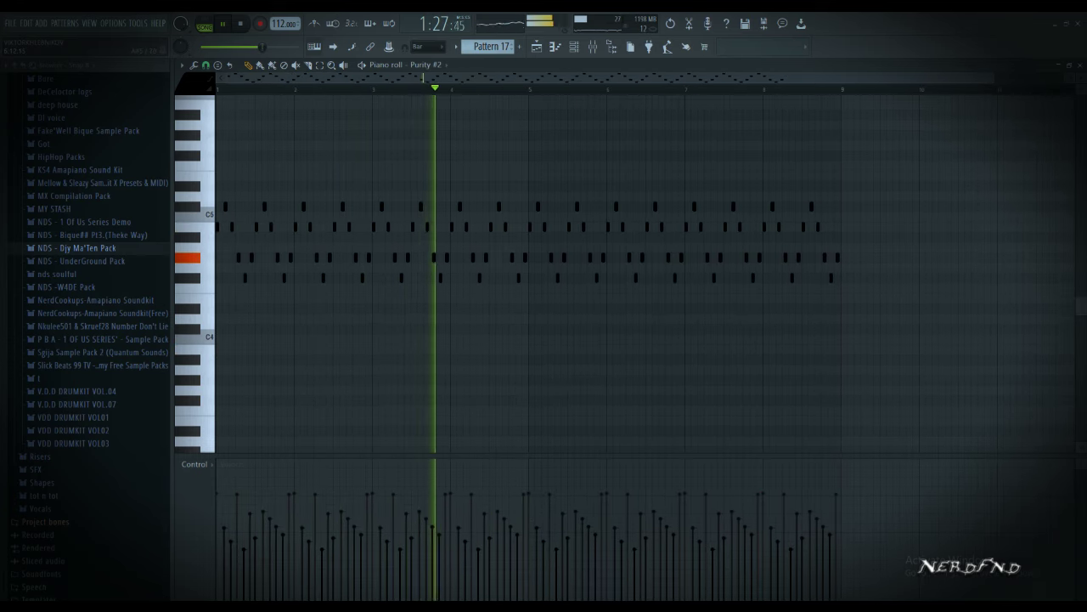
pyautogui.hotkey('ctrl', 'Down')
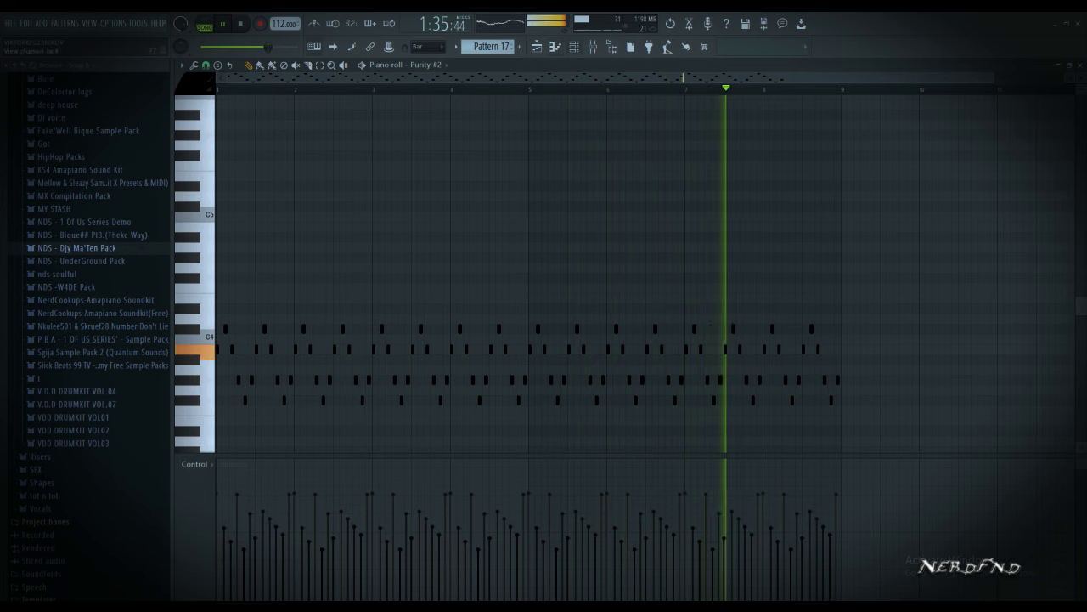
pyautogui.press('F6')
pyautogui.press('F5')
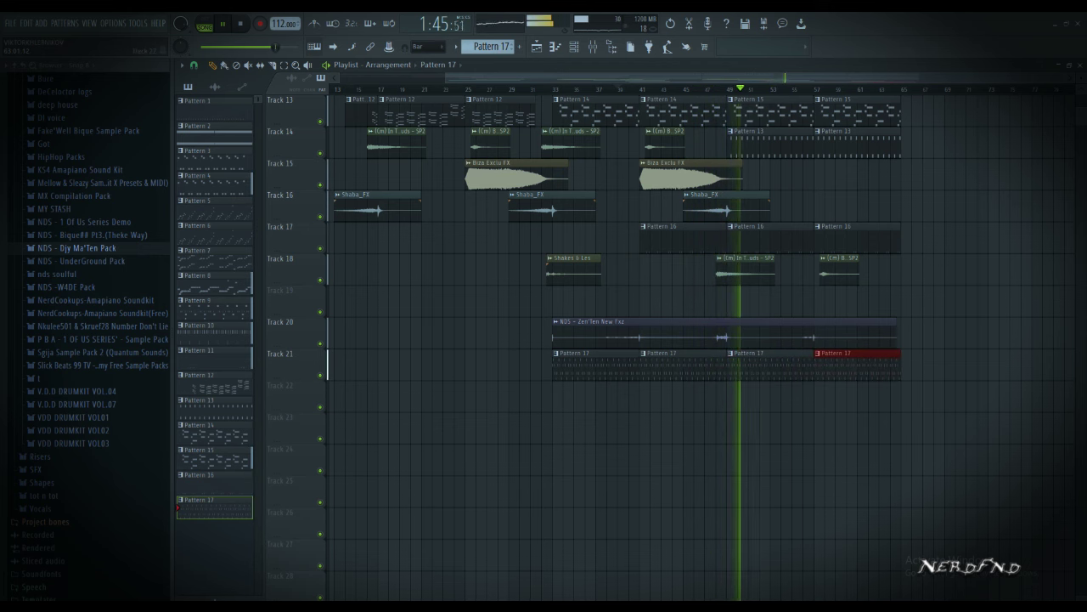
# Inspect the Polysix notes of the Pattern 13 clip on Track 14 and return to the playlist
pyautogui.scroll(5, 612, 340)
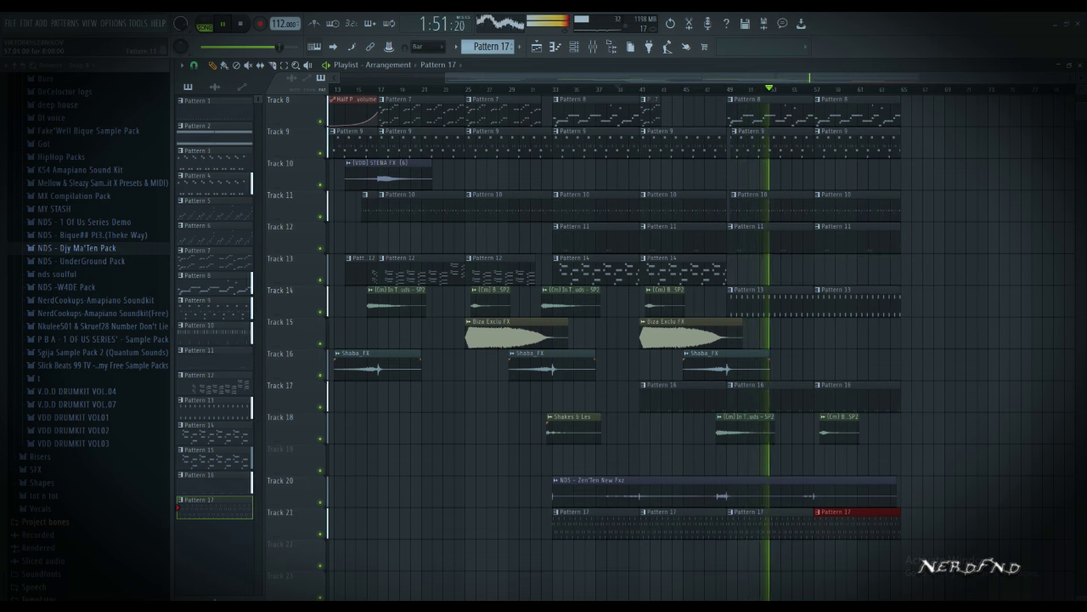
pyautogui.doubleClick(765, 303)
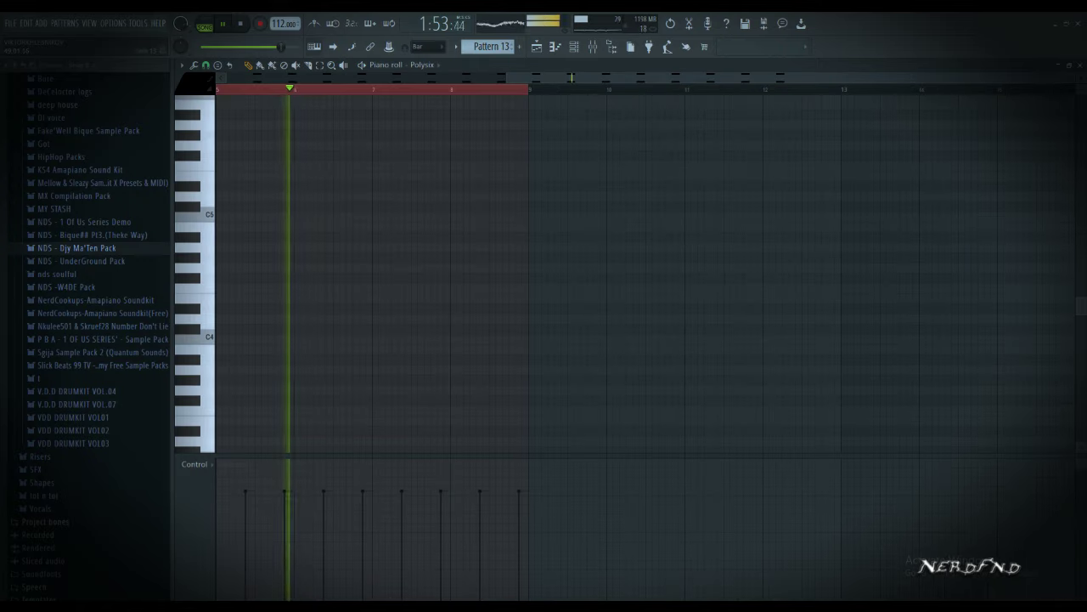
pyautogui.click(537, 47)
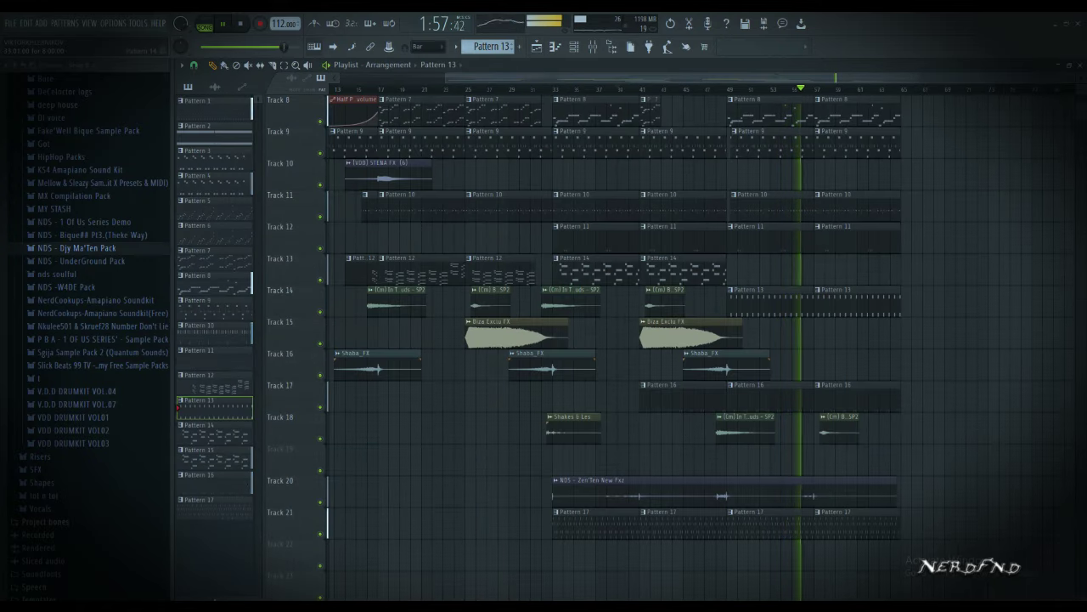
# Select bars 33 to 41 of the arrangement for looped playback and show the channel rack
pyautogui.moveTo(640, 89); pyautogui.dragTo(554, 89)
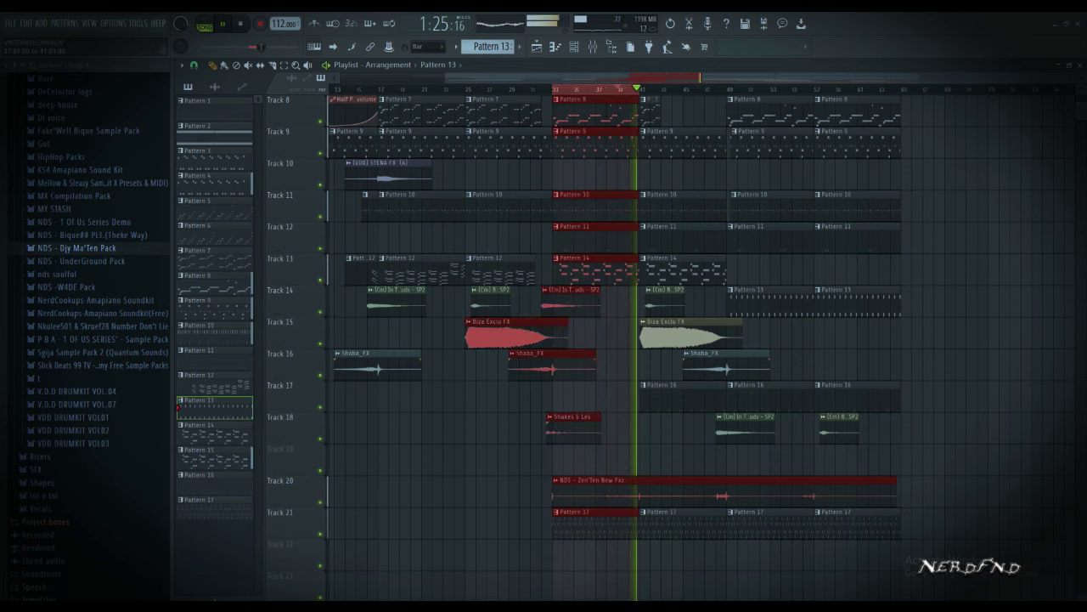
pyautogui.press('F6')
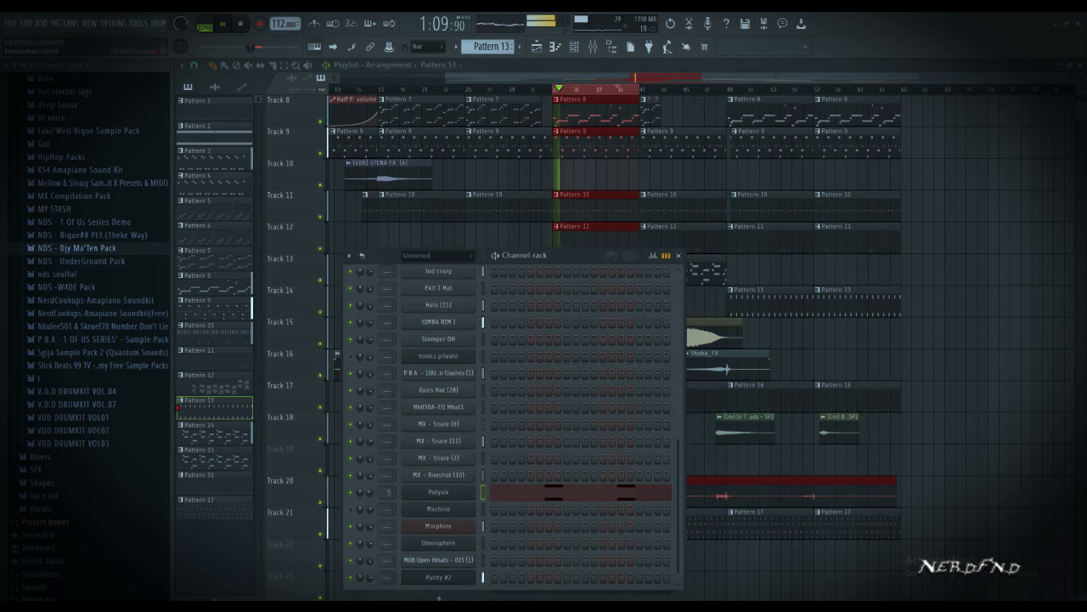
pyautogui.rightClick(369, 423)
pyautogui.click(415, 507)
pyautogui.hotkey('ctrl', 'z')
pyautogui.hotkey('ctrl', 'z')
pyautogui.hotkey('ctrl', 'z')
pyautogui.hotkey('ctrl', 'z')
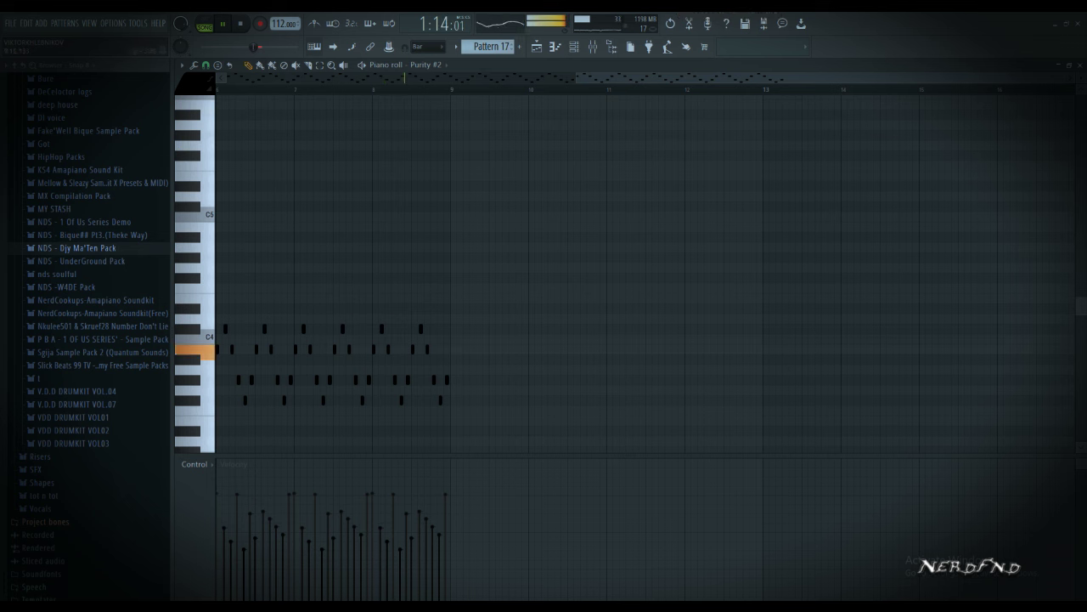
# Open the Purity #2 instrument from the channel rack and choose an option for its channel's volume control
pyautogui.press('F6')
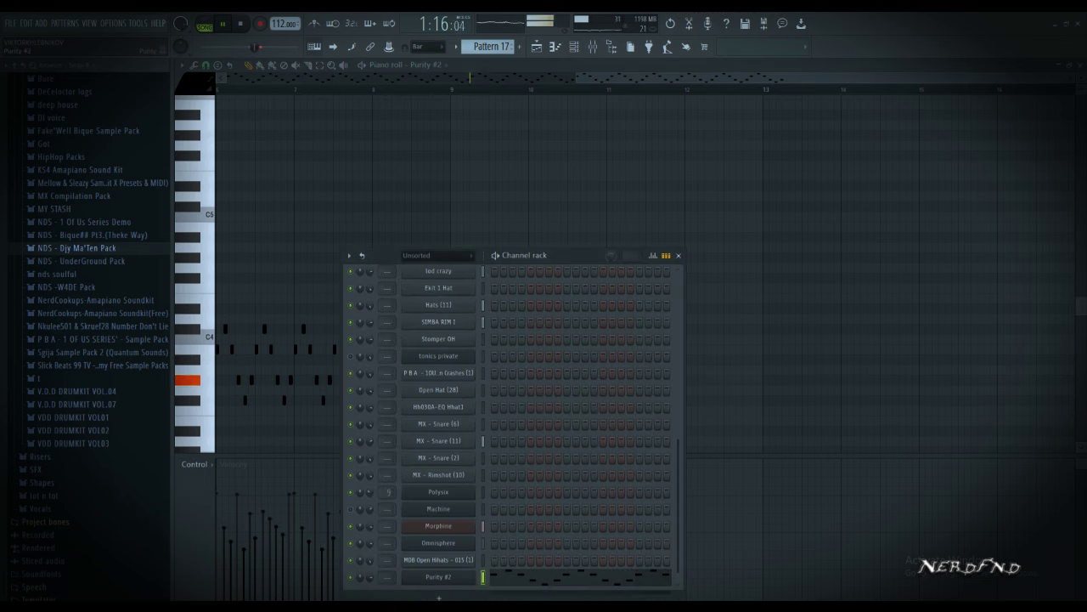
pyautogui.click(439, 577)
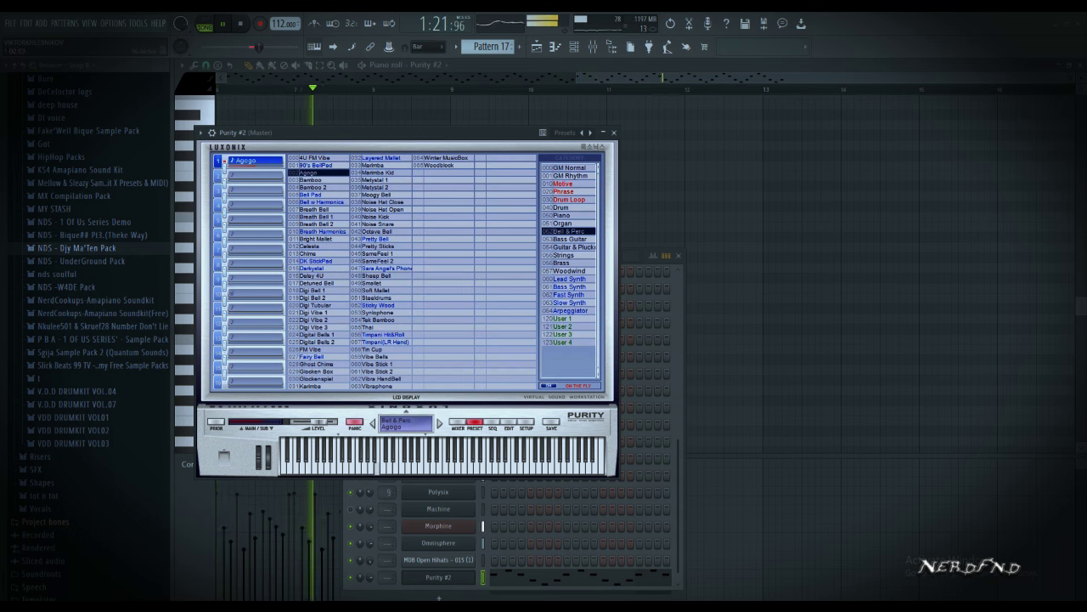
pyautogui.rightClick(371, 578)
pyautogui.click(413, 506)
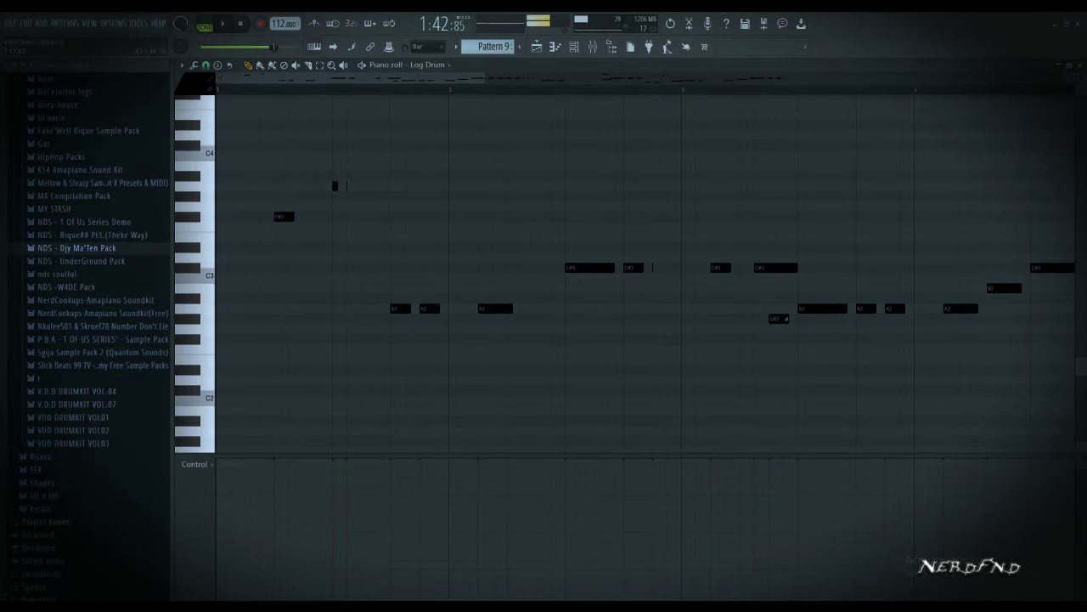
# Add an A3 note about two and a half steps long to the log drum's first bar and make the A2 note at 1:13 a slide
pyautogui.click(364, 185)
pyautogui.moveTo(367, 185); pyautogui.dragTo(409, 185)
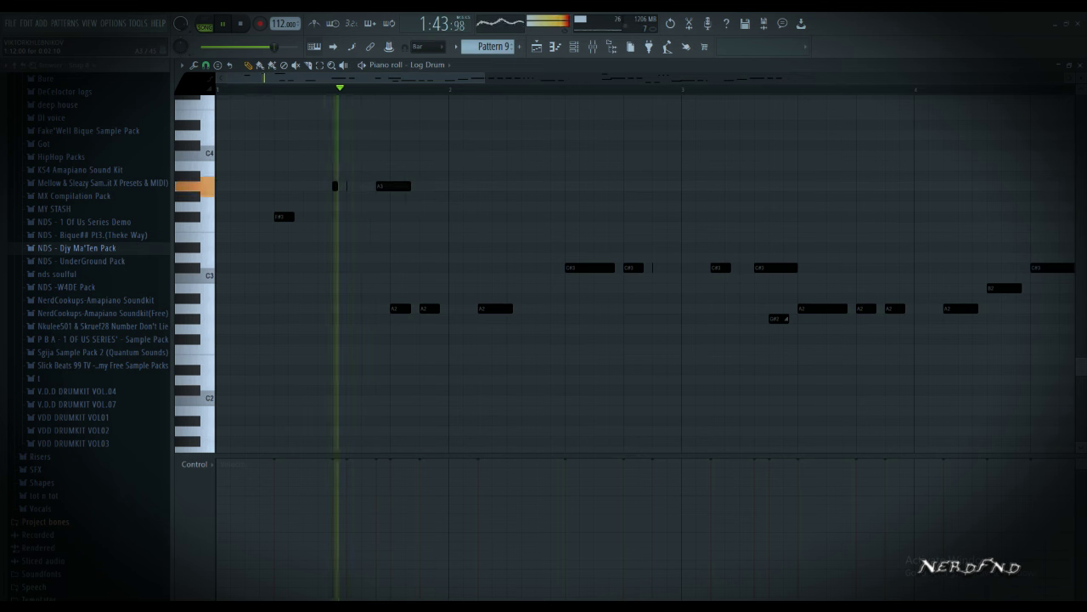
pyautogui.doubleClick(399, 309)
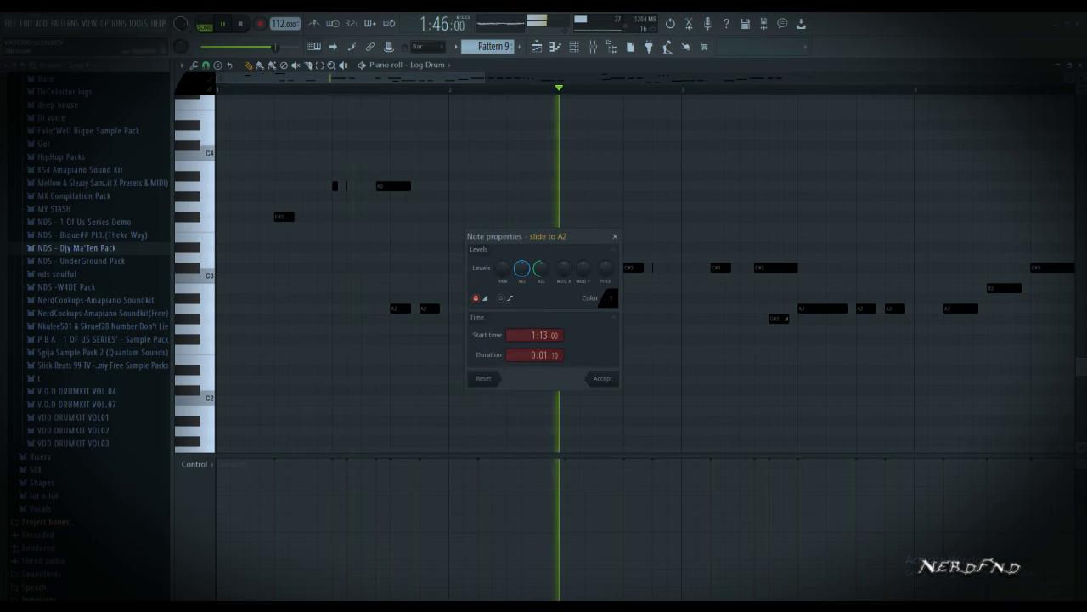
pyautogui.press('Return')
pyautogui.press('space')
pyautogui.press('space')
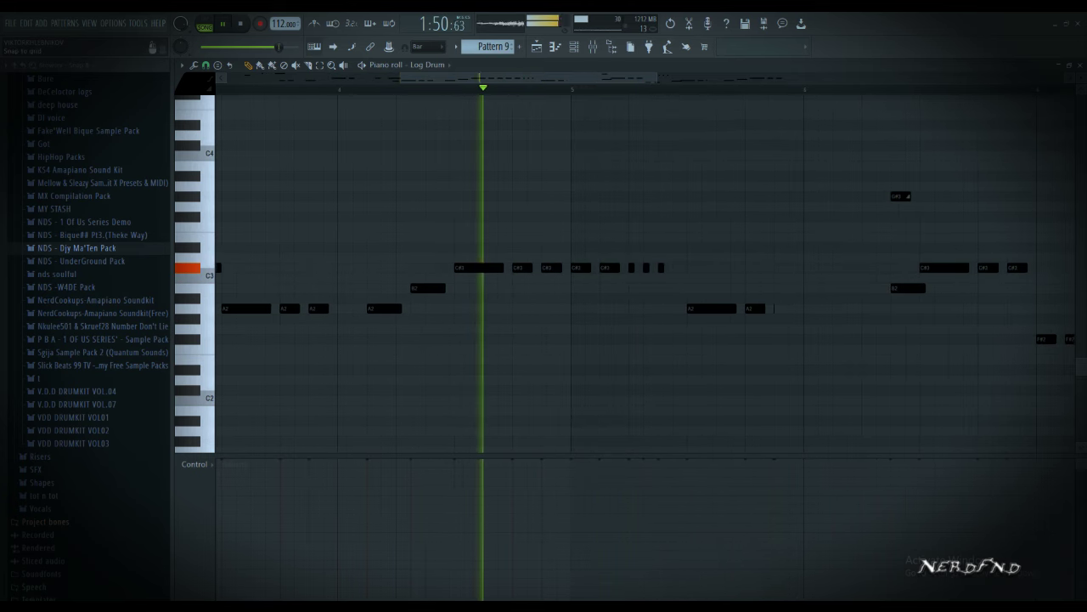
# Change the piano roll snap setting and rework the short C#3 notes in bar 5 into an evenly spaced run of four
pyautogui.click(206, 66)
pyautogui.click(223, 152)
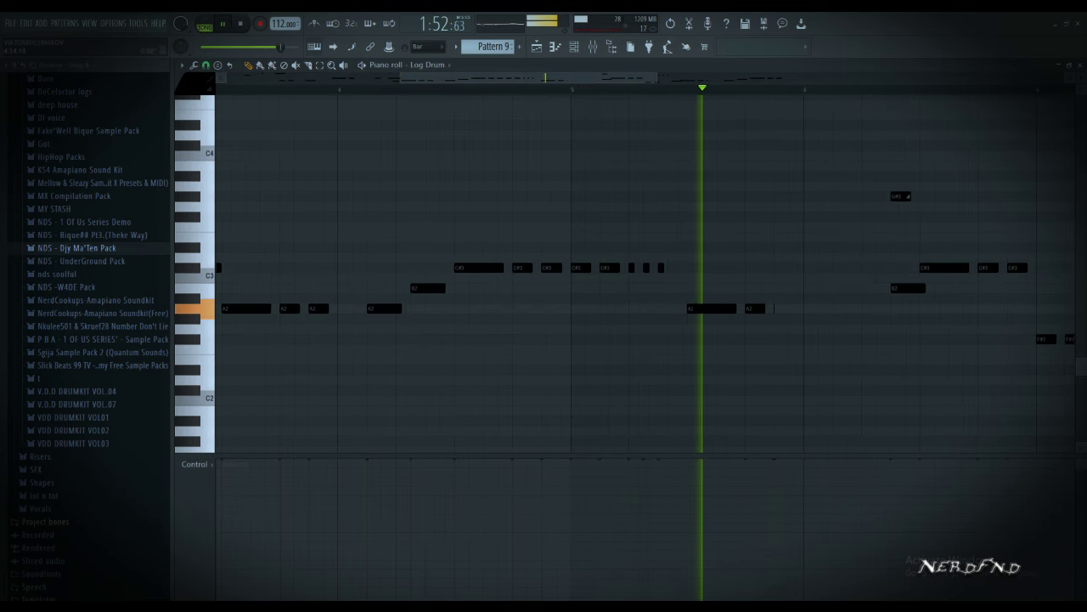
pyautogui.keyDown('ctrl'); pyautogui.click(714, 309); pyautogui.keyUp('ctrl')
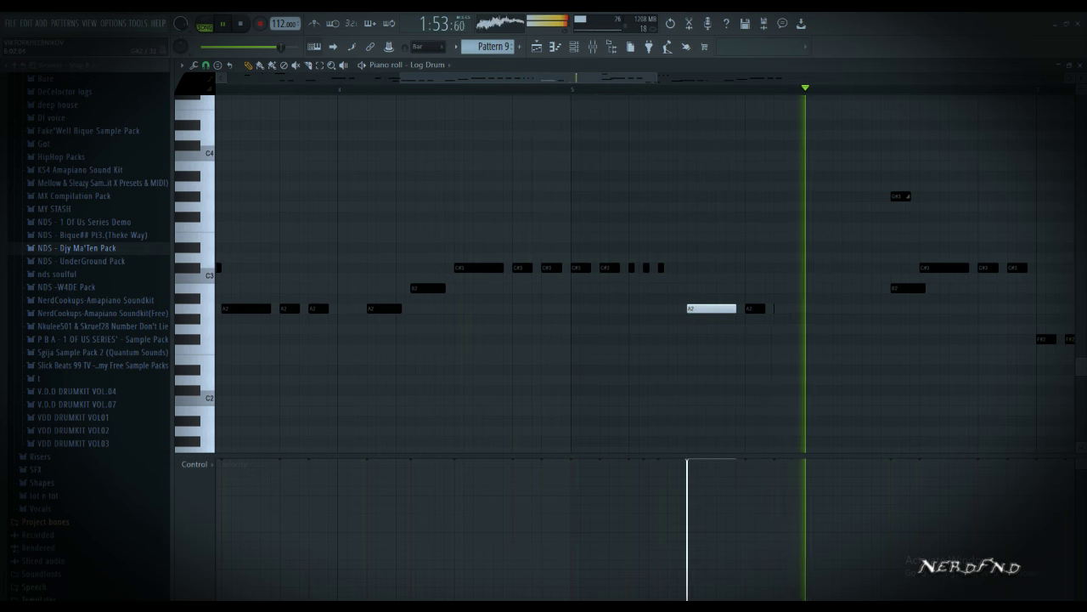
pyautogui.press('space')
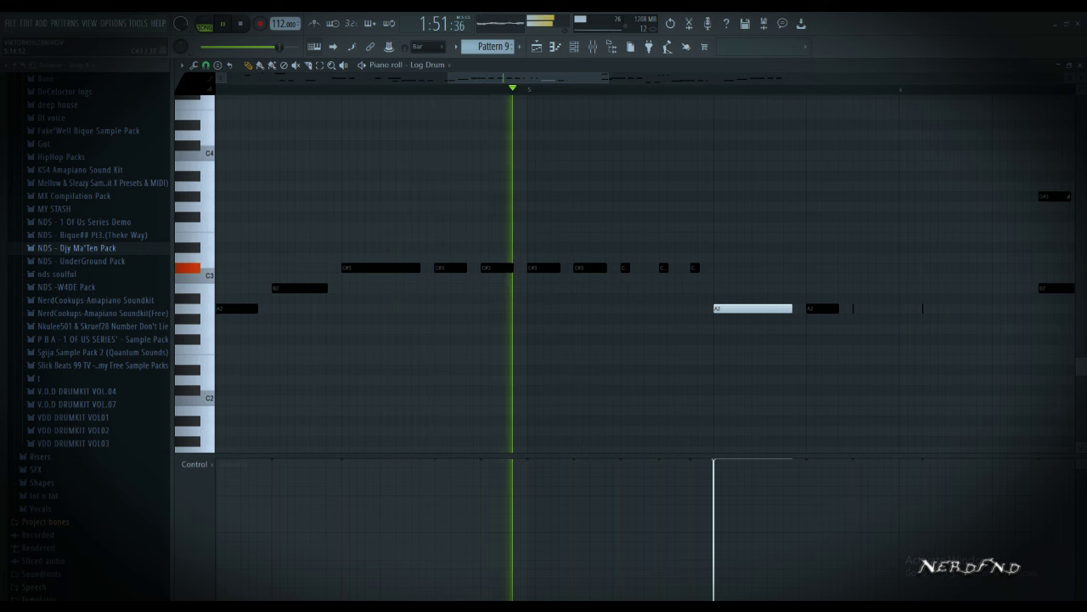
pyautogui.click(765, 268)
pyautogui.click(788, 268)
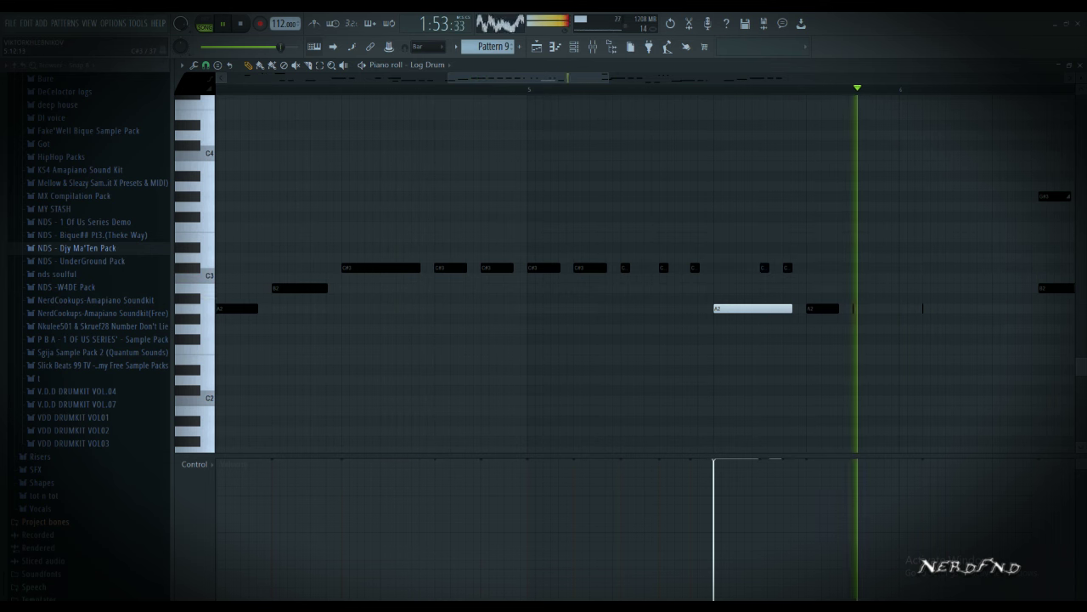
pyautogui.click(648, 268)
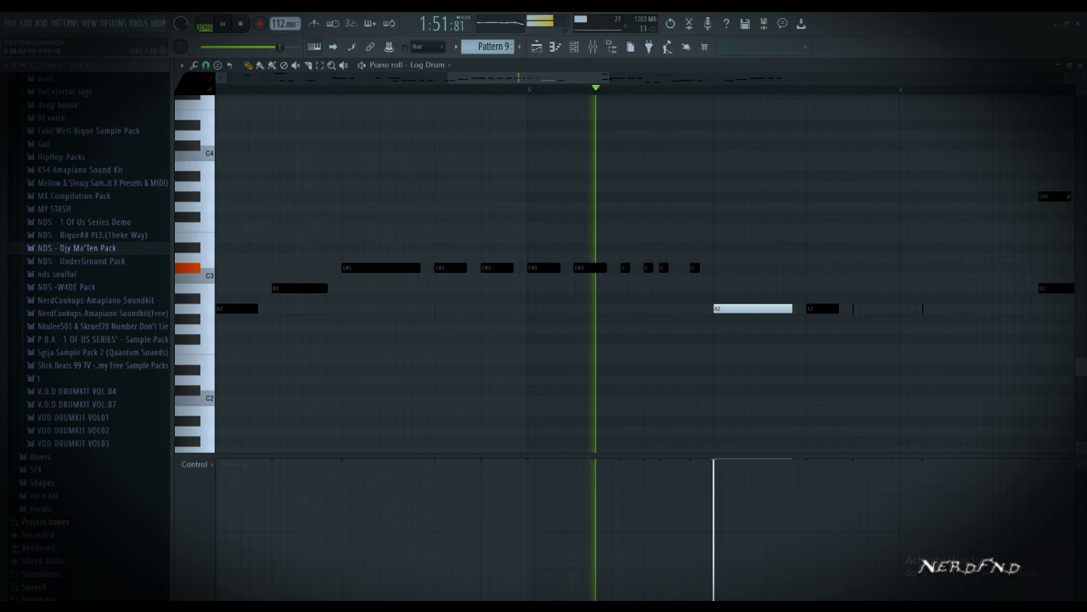
pyautogui.rightClick(649, 268)
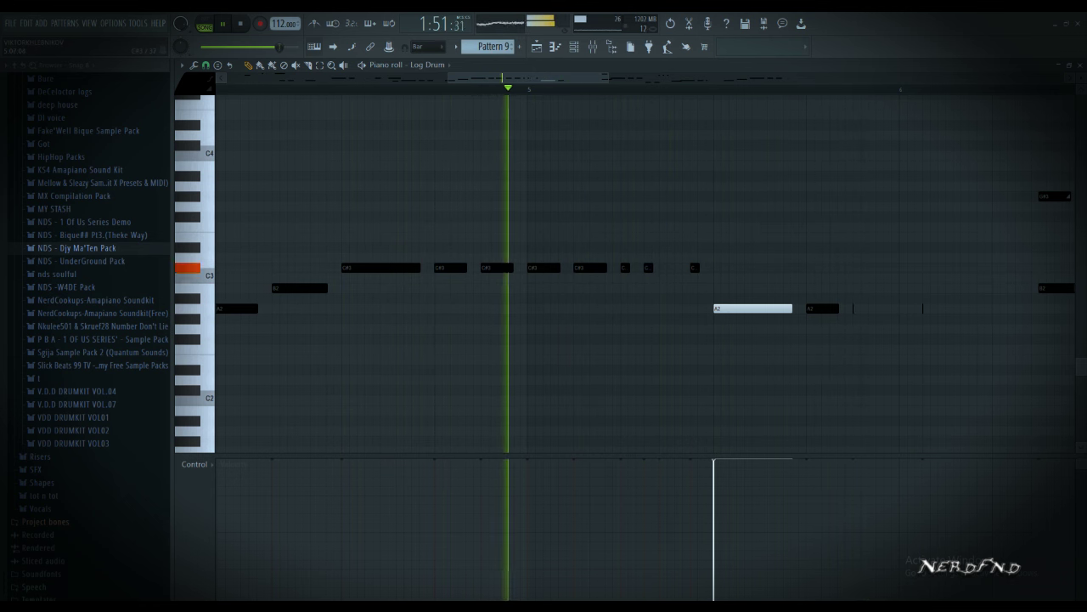
pyautogui.click(671, 268)
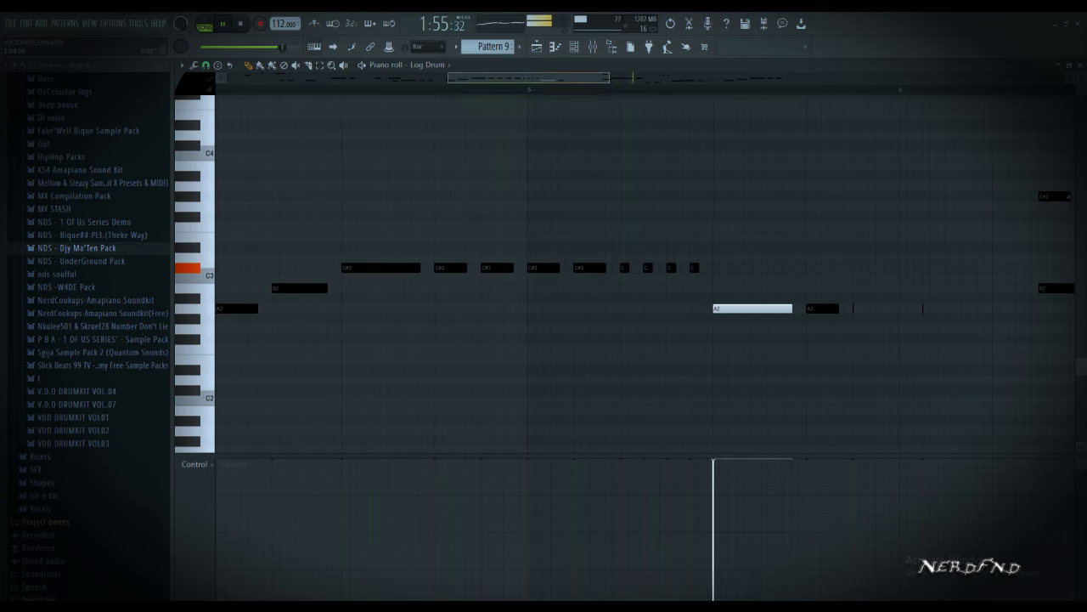
# Play the remaining log drum notes of Pattern 9 from just before bar 6
pyautogui.moveTo(609, 77); pyautogui.dragTo(1060, 78)
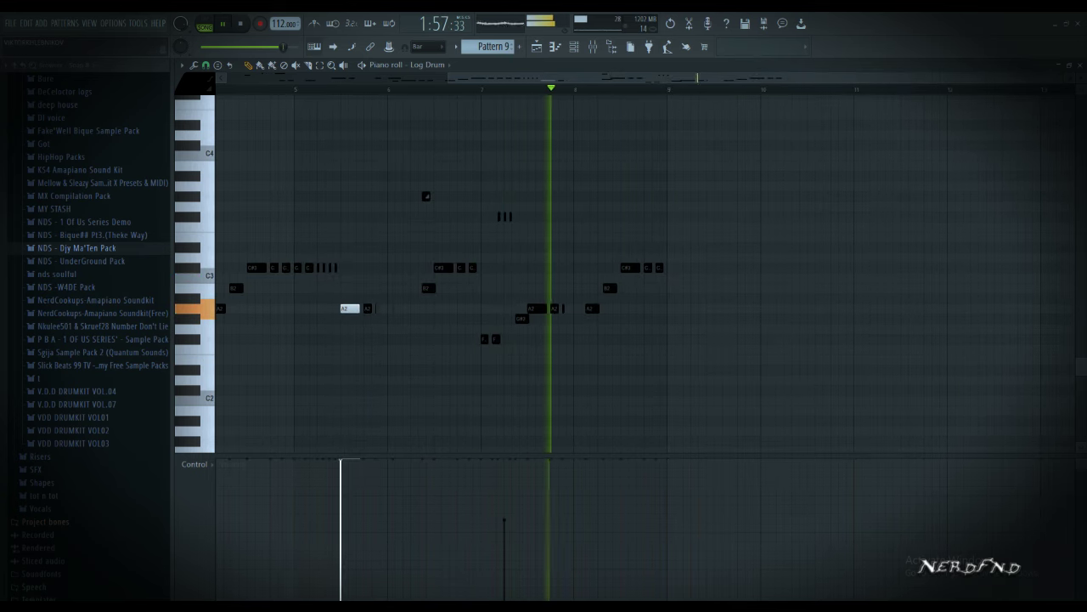
pyautogui.click(375, 89)
pyautogui.scroll(4, 431, 255)
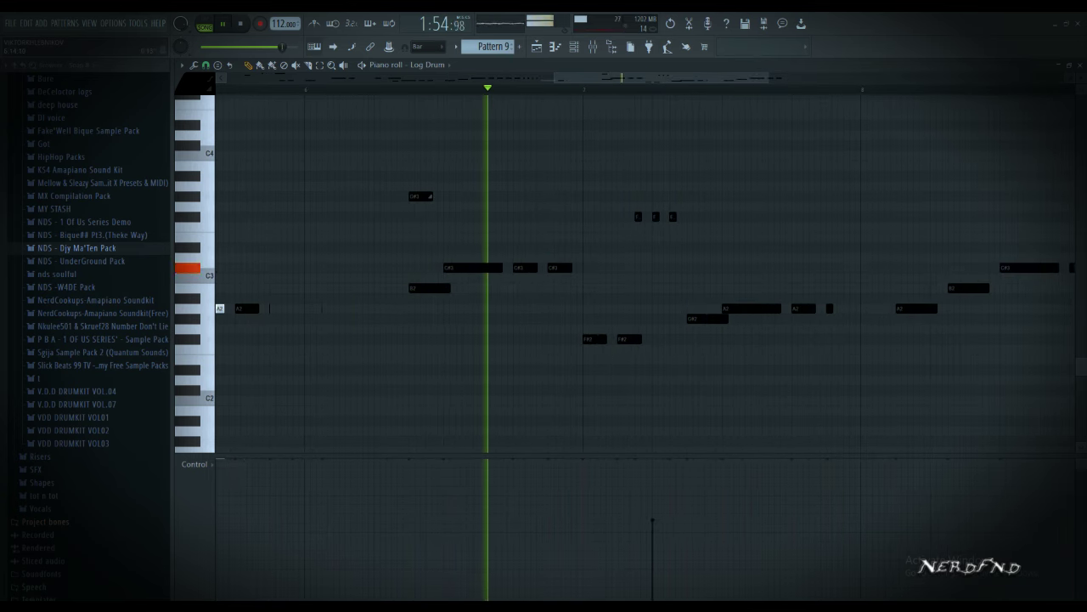
pyautogui.scroll(2, 609, 255)
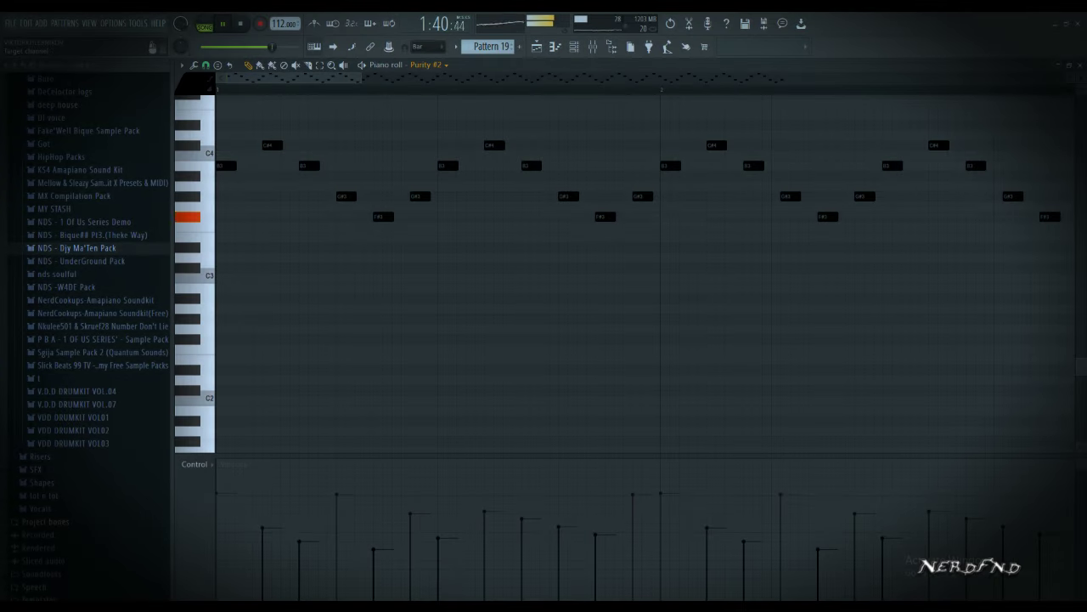
# Transpose the Purity #2 melody in Pattern 19 up one octave and return to the playlist
pyautogui.hotkey('ctrl', 'Up')
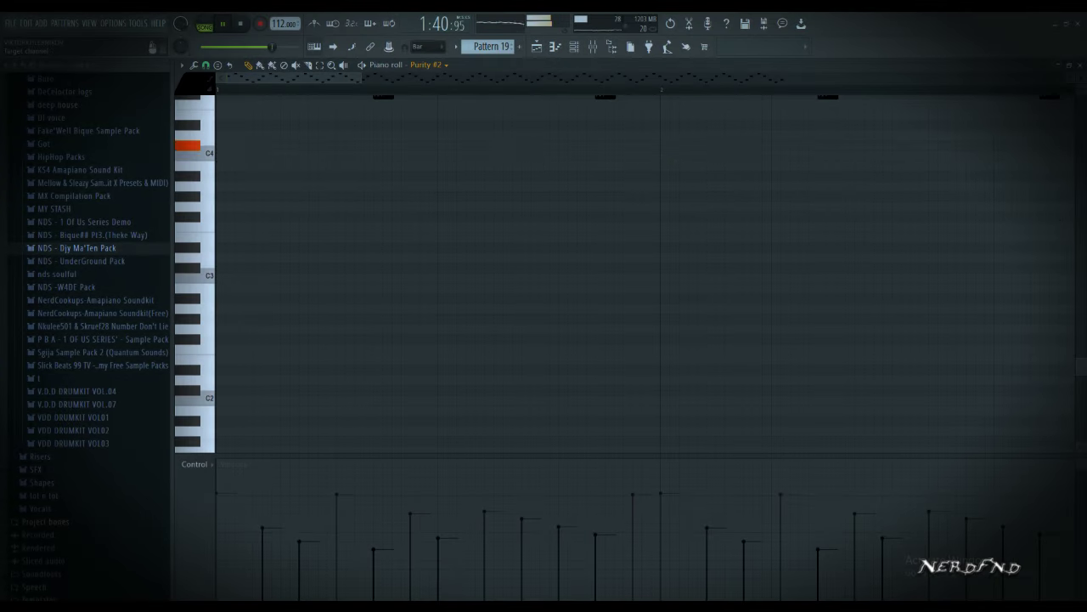
pyautogui.scroll(7, 507, 237)
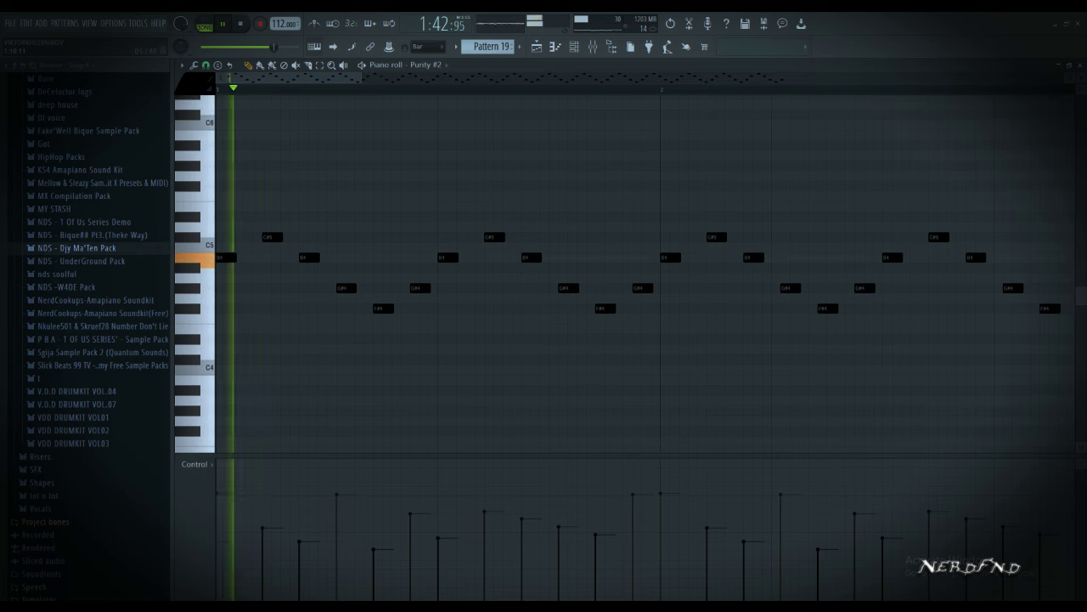
pyautogui.click(537, 47)
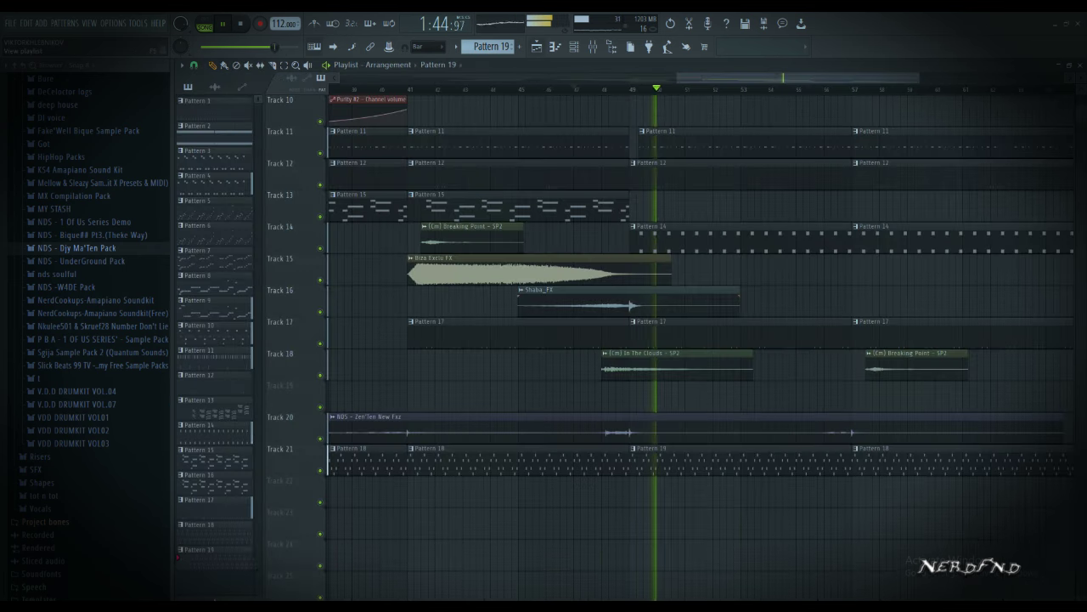
# Replace the Pattern 18 clip at bar 57 on Track 21 with a Pattern 19 clip
pyautogui.rightClick(977, 461)
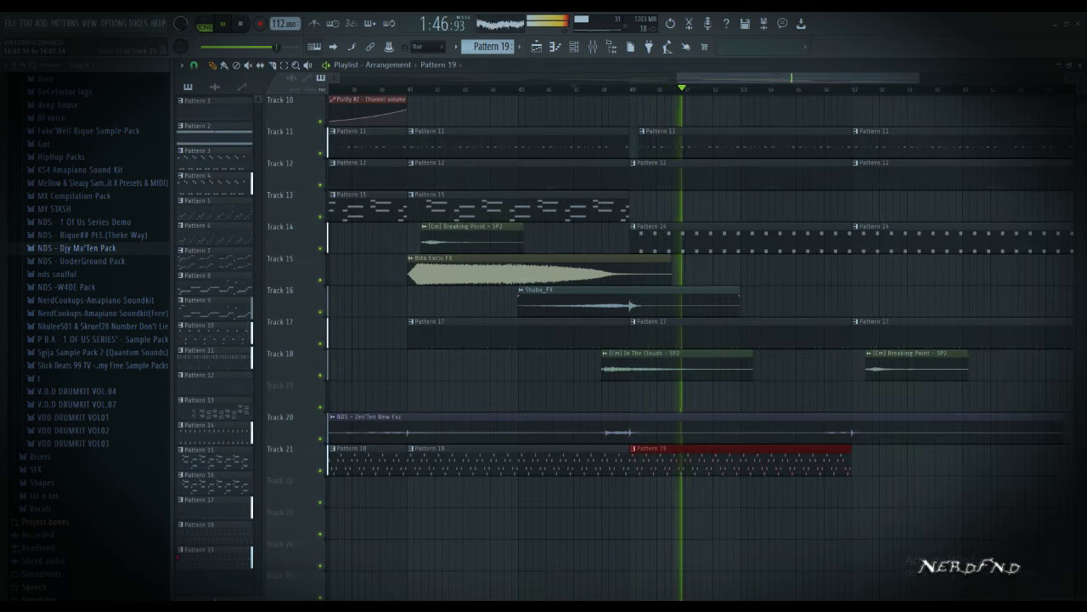
pyautogui.scroll(-3, 824, 432)
pyautogui.click(851, 460)
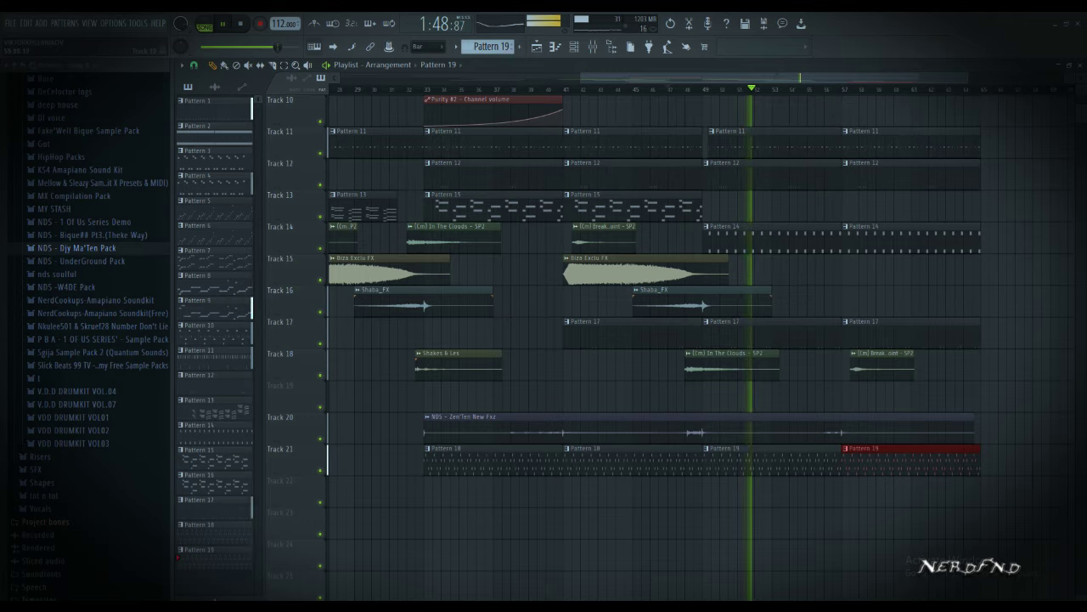
# Shorten all Polysix stabs in Pattern 14 to one step and shift them later so the first pair starts on step 12 of bar 1
pyautogui.scroll(1, 654, 340)
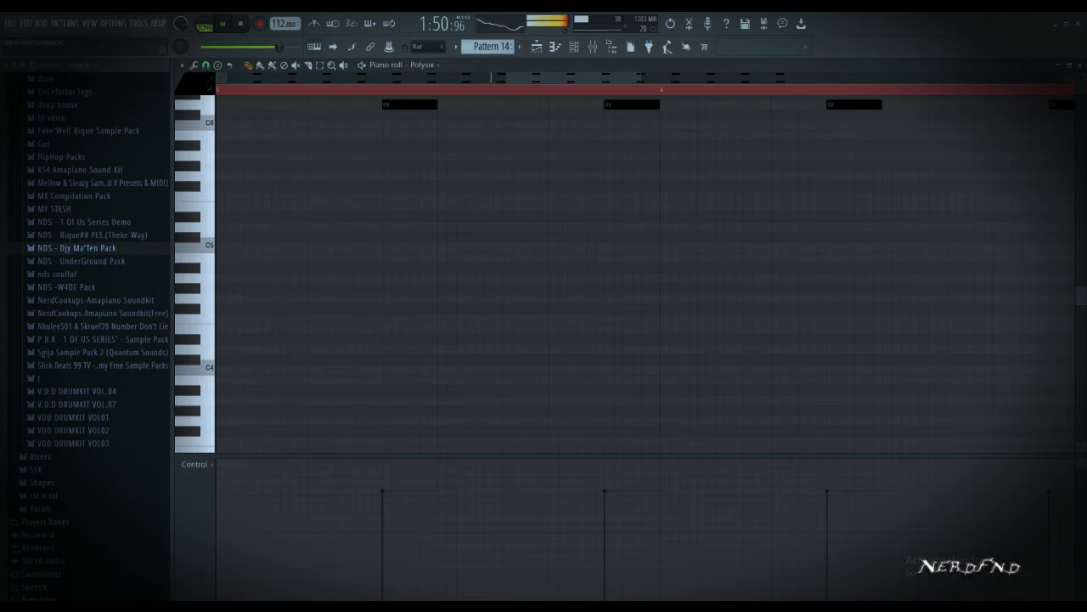
pyautogui.scroll(3, 645, 272)
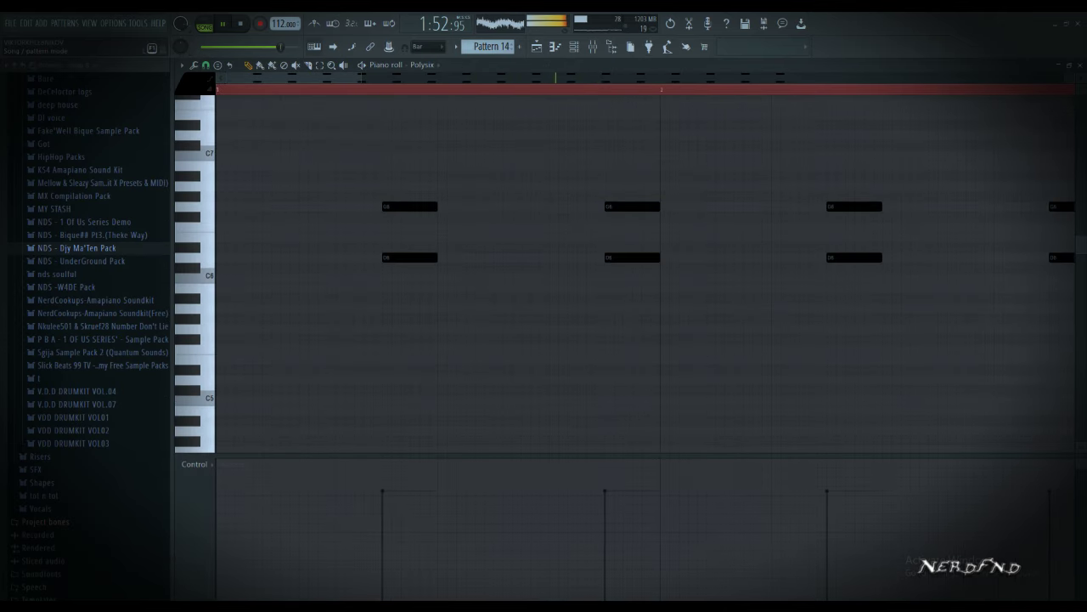
pyautogui.click(206, 66)
pyautogui.click(223, 94)
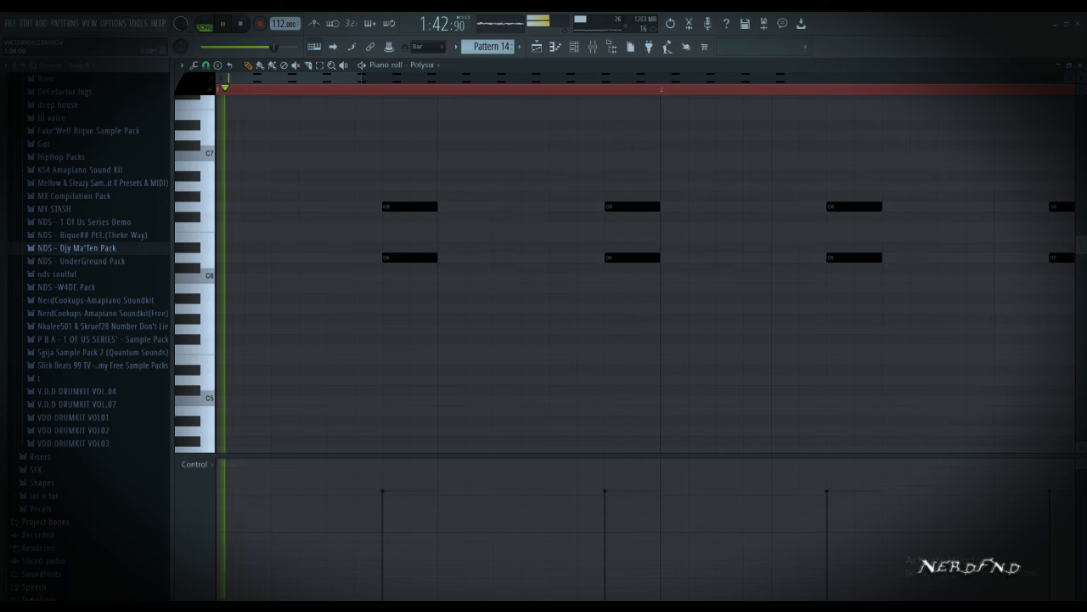
pyautogui.press('space')
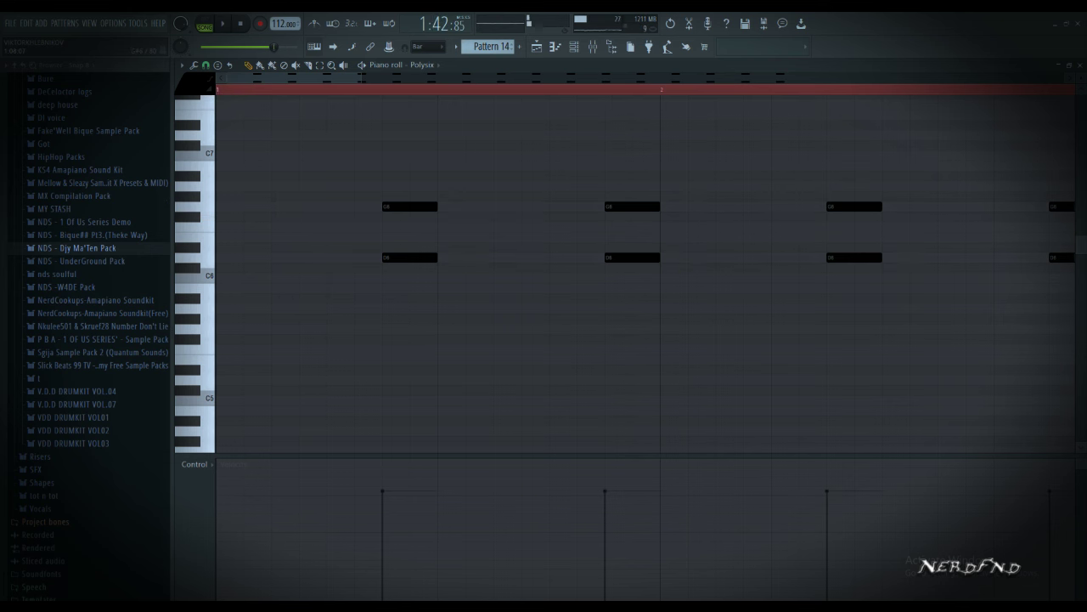
pyautogui.hotkey('ctrl', 'a')
pyautogui.press('space')
pyautogui.hotkey('shift', 'Right')
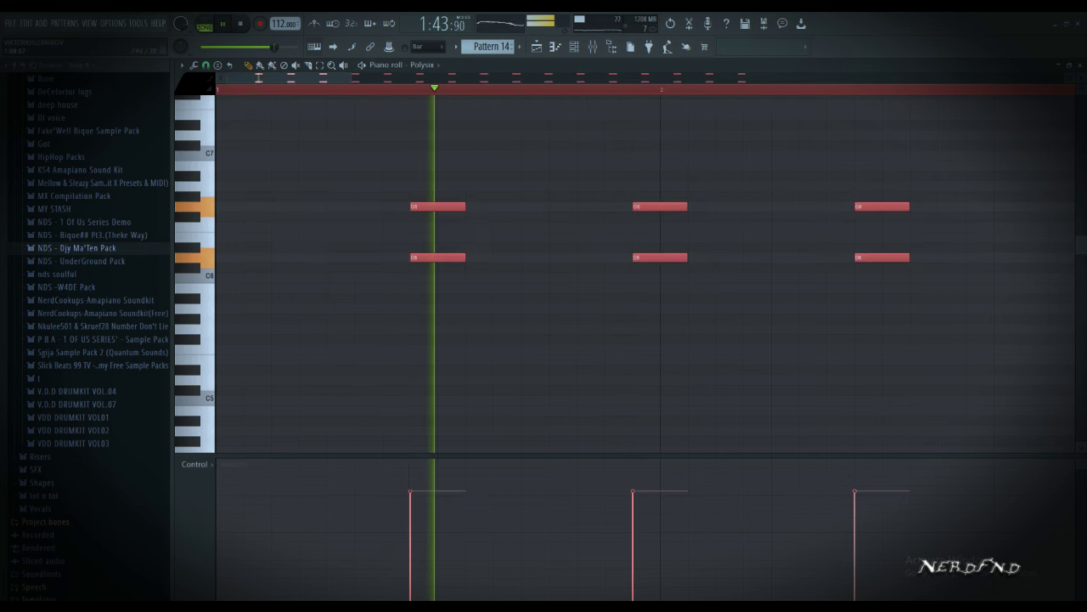
pyautogui.press('space')
pyautogui.press('space')
pyautogui.moveTo(928, 232); pyautogui.dragTo(1011, 232)
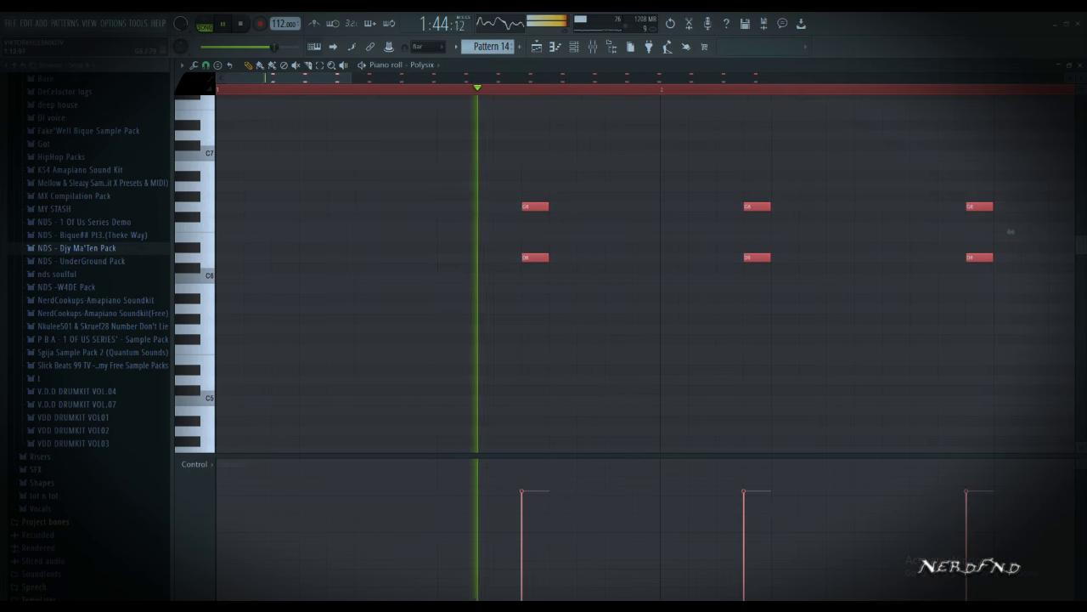
# Duplicate a pair of Polysix stabs to step 4 of the first bar, ahead of the existing pairs
pyautogui.moveTo(533, 180); pyautogui.dragTo(558, 294)
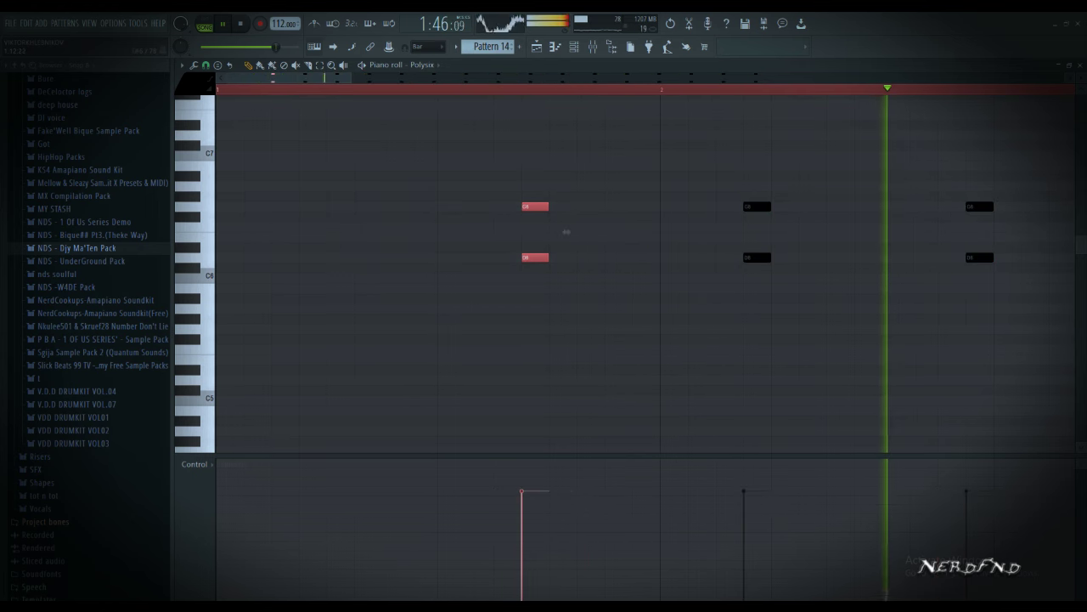
pyautogui.scroll(-4, 316, 231)
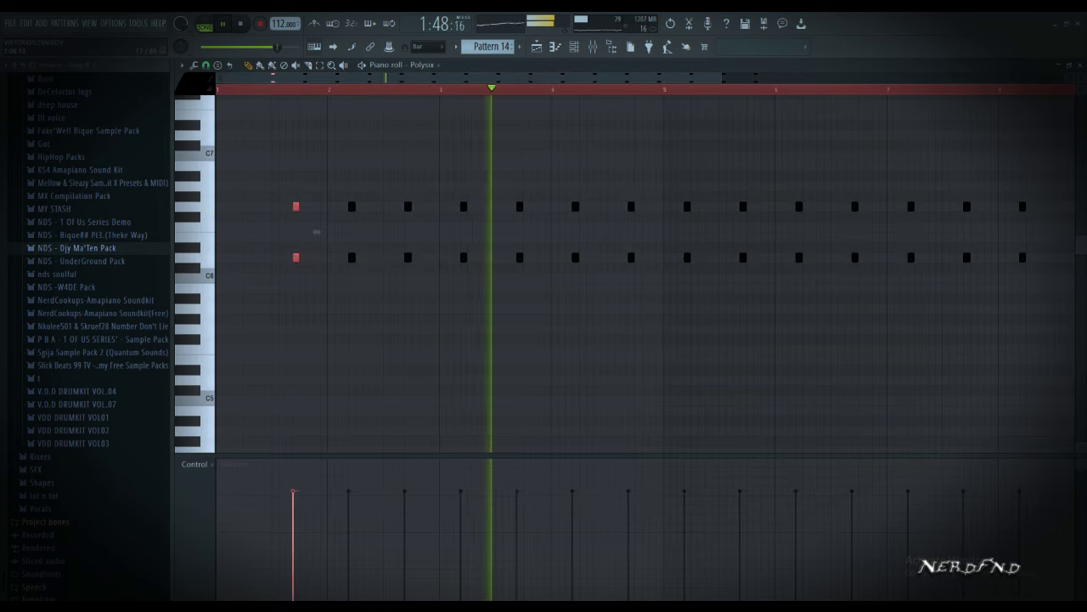
pyautogui.moveTo(350, 182); pyautogui.dragTo(370, 283)
pyautogui.moveTo(373, 231); pyautogui.dragTo(260, 231)
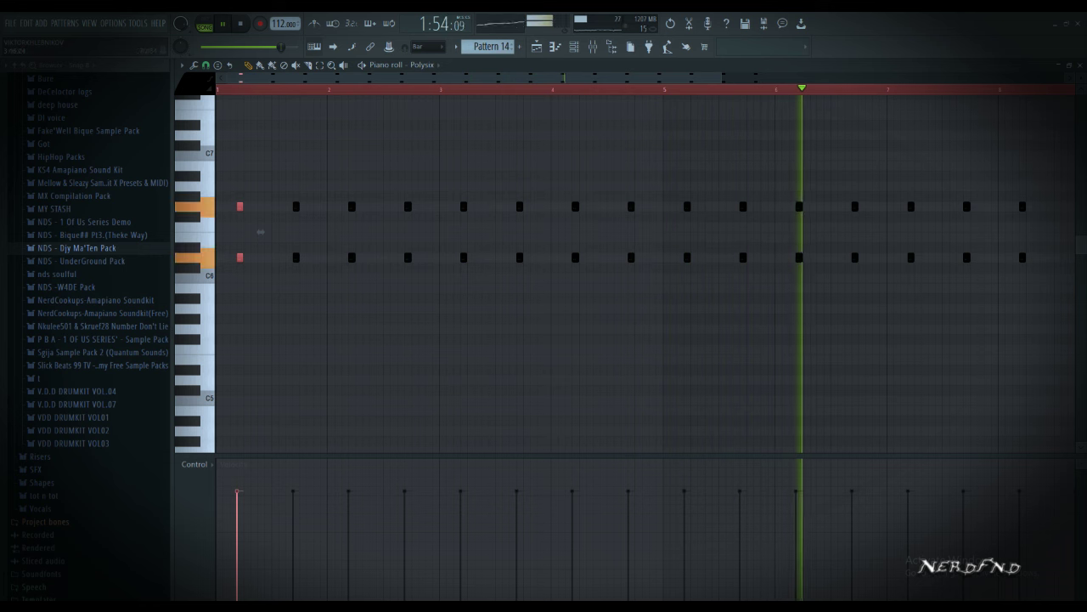
# Add another Purity instrument channel to the channel rack
pyautogui.press('F6')
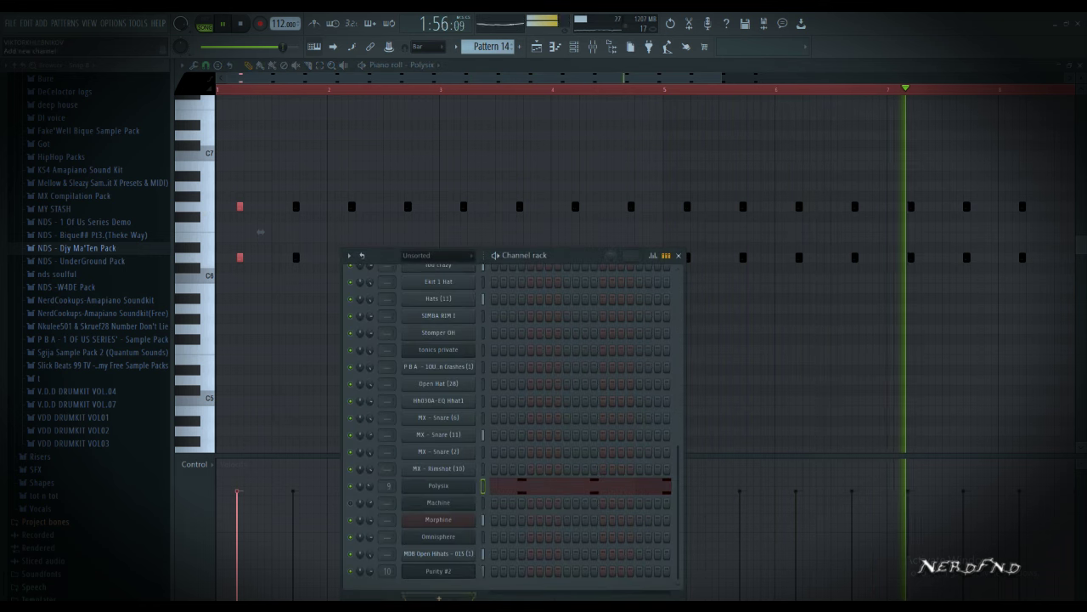
pyautogui.click(439, 597)
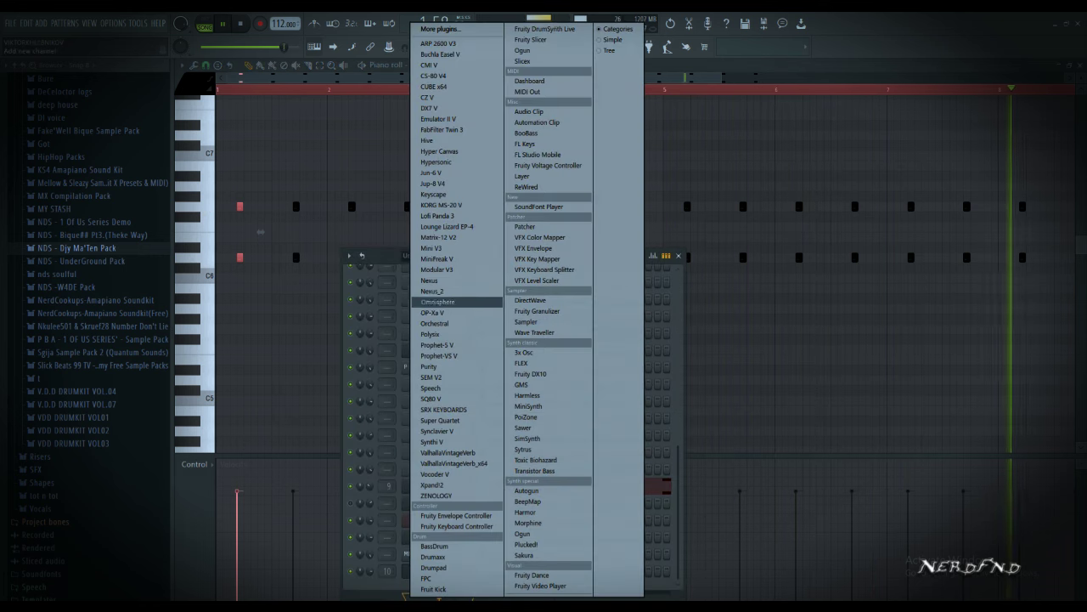
pyautogui.click(429, 366)
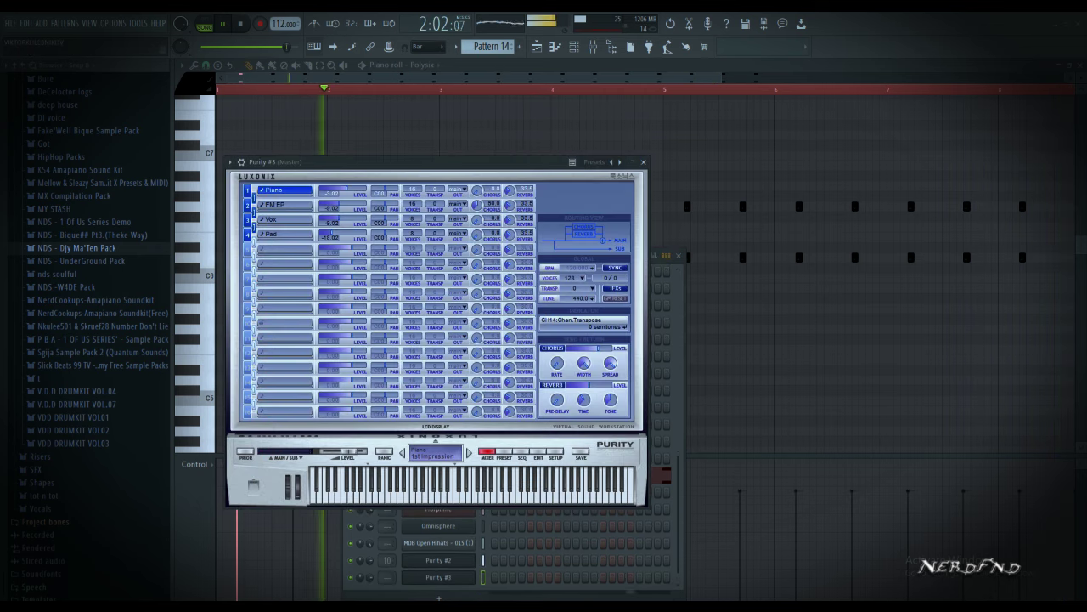
# Audition Purity #3's Flute Non Vib preset in the Woodwind category and load English Horn instead
pyautogui.click(505, 452)
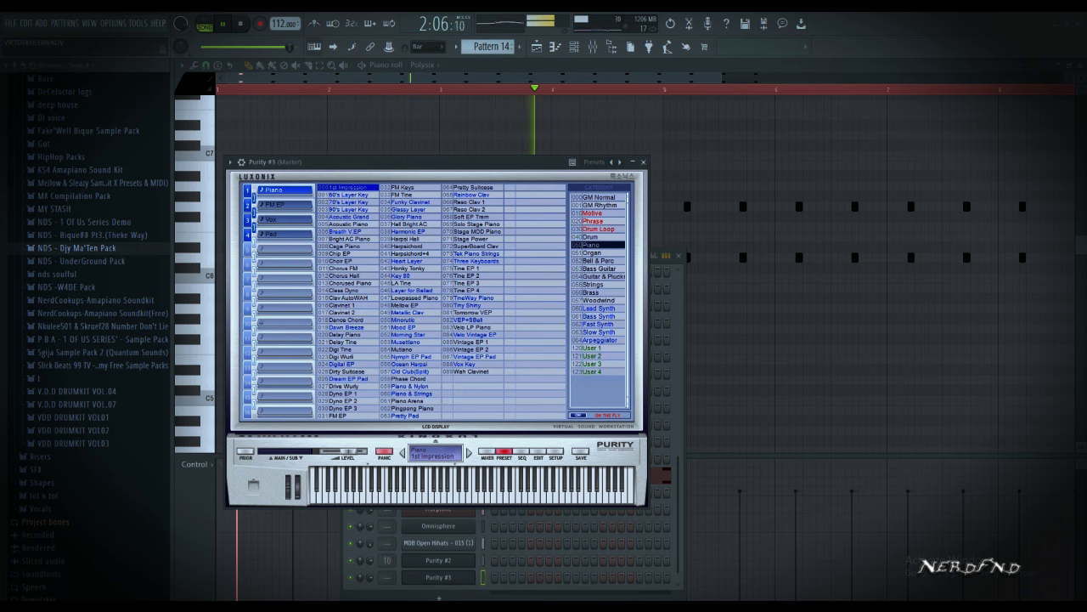
pyautogui.click(600, 301)
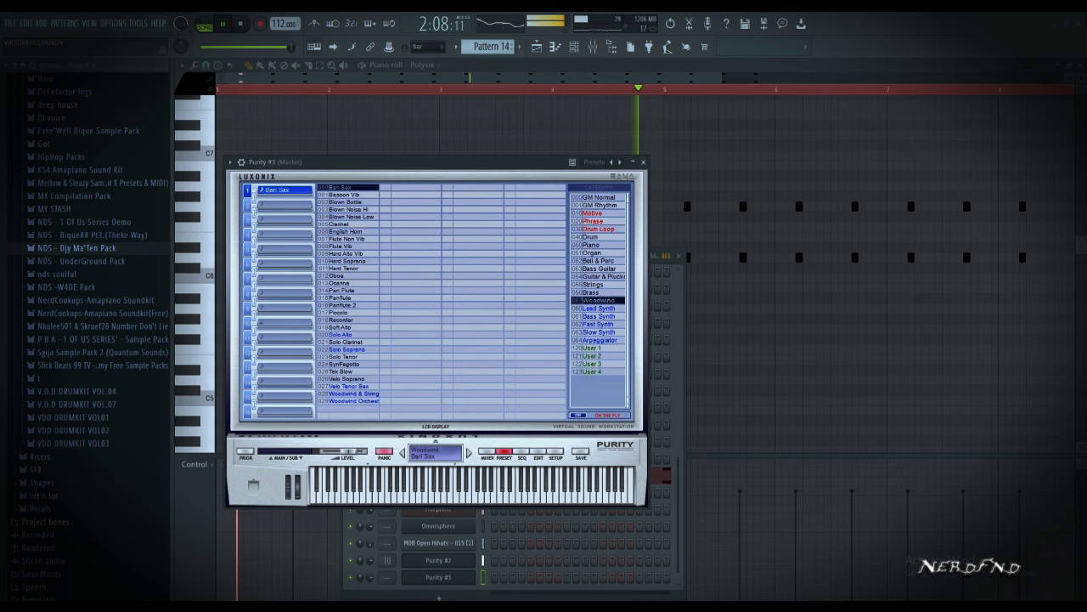
pyautogui.click(347, 239)
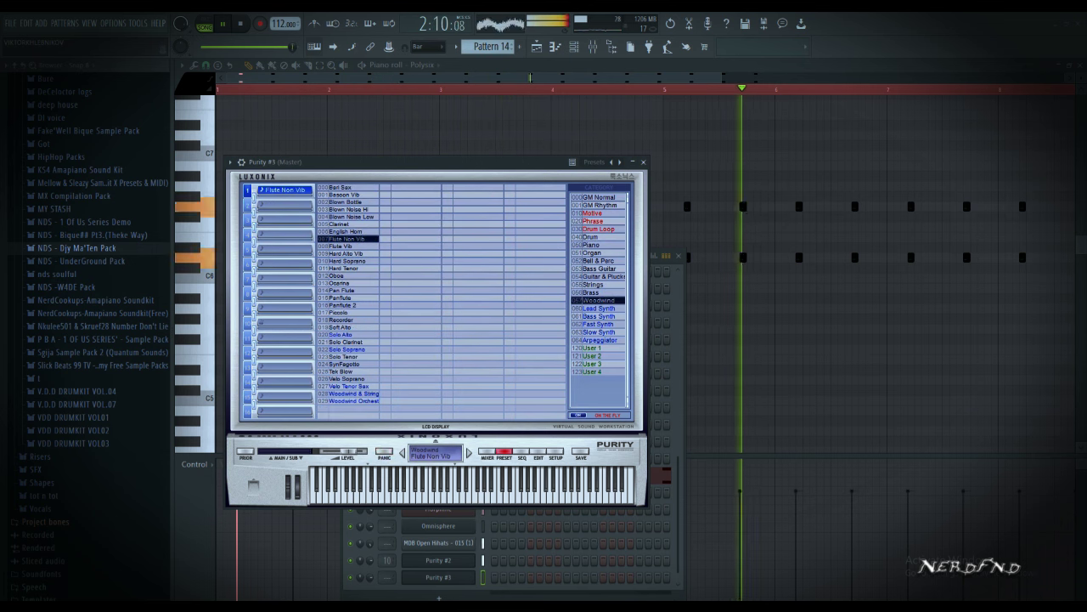
pyautogui.click(346, 231)
# Cut the Polysix channel's stab notes out of Pattern 14 from the channel rack
pyautogui.press('F6')
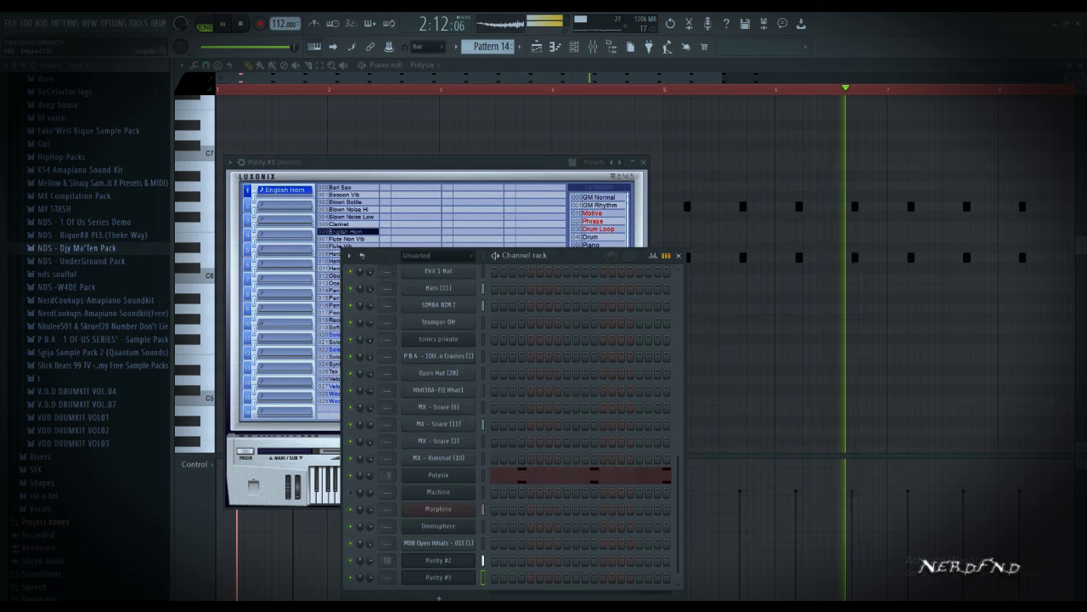
pyautogui.rightClick(442, 476)
pyautogui.click(600, 445)
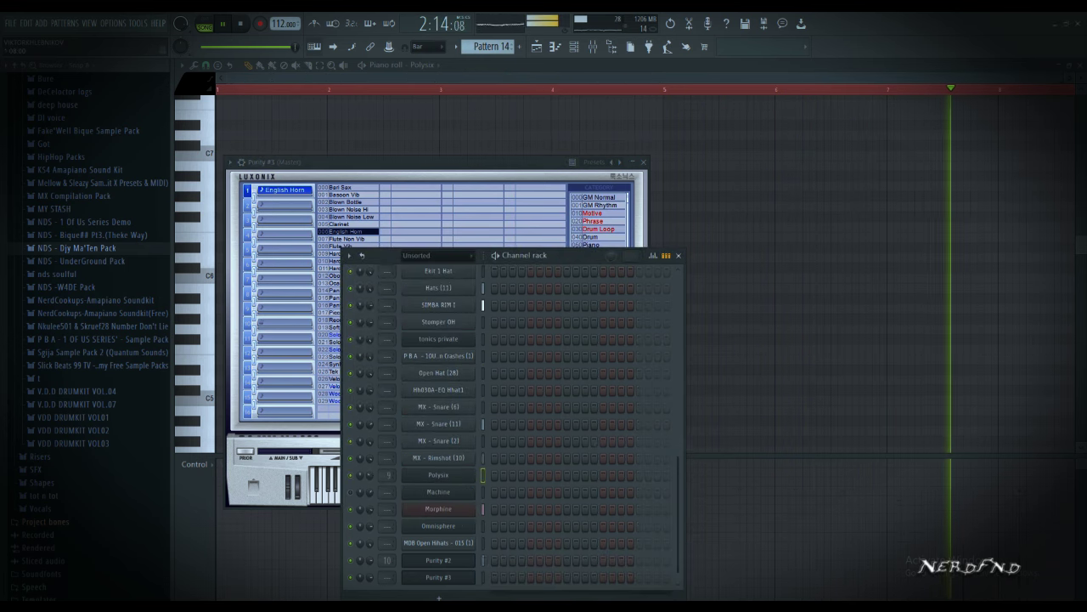
# Paste the cut stab notes into the Purity #3 channel and transpose them down to G#4 and C#5
pyautogui.rightClick(441, 577)
pyautogui.click(601, 466)
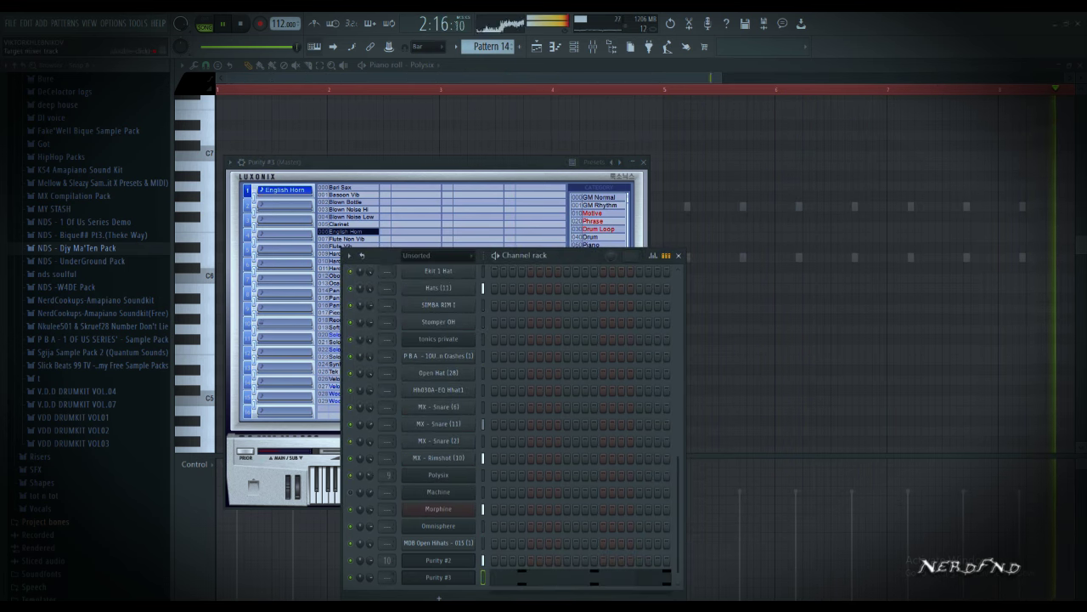
pyautogui.moveTo(518, 545); pyautogui.dragTo(517, 583)
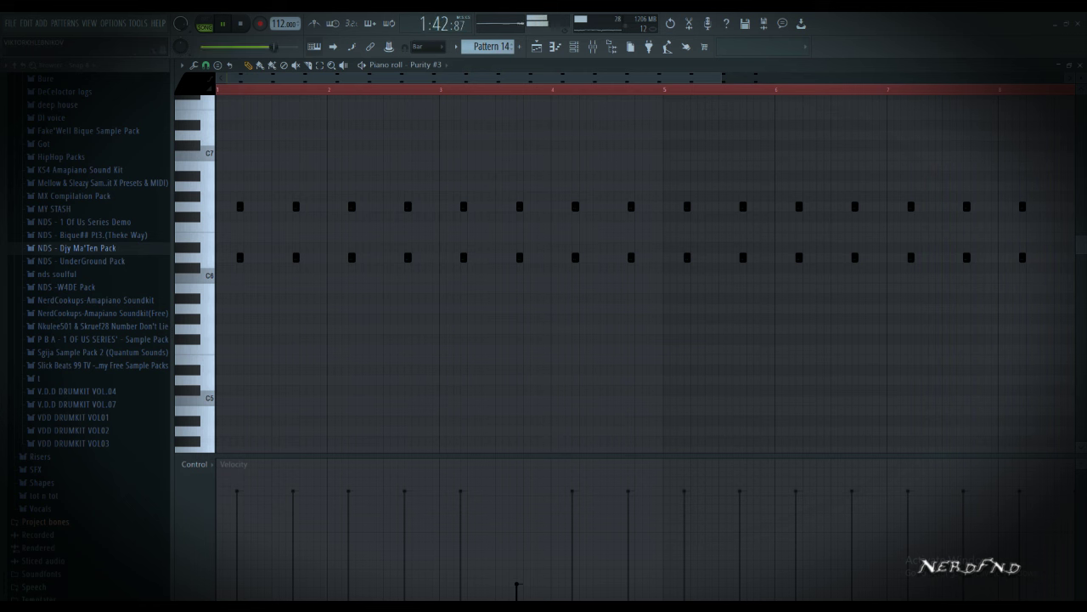
pyautogui.hotkey('shift', 'Down')
pyautogui.hotkey('shift', 'Down')
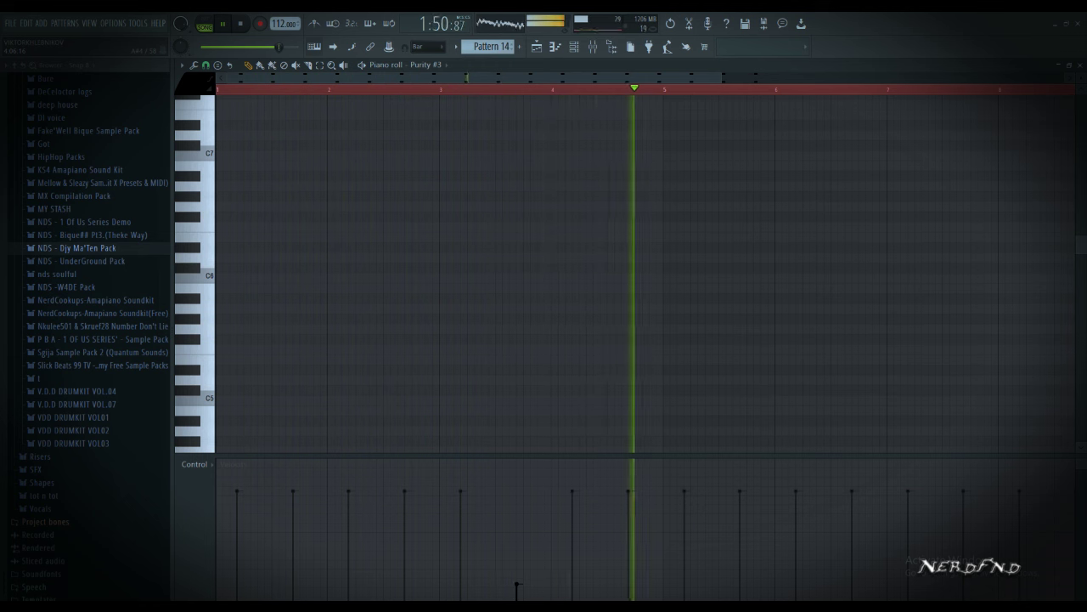
pyautogui.hotkey('ctrl', 'Up')
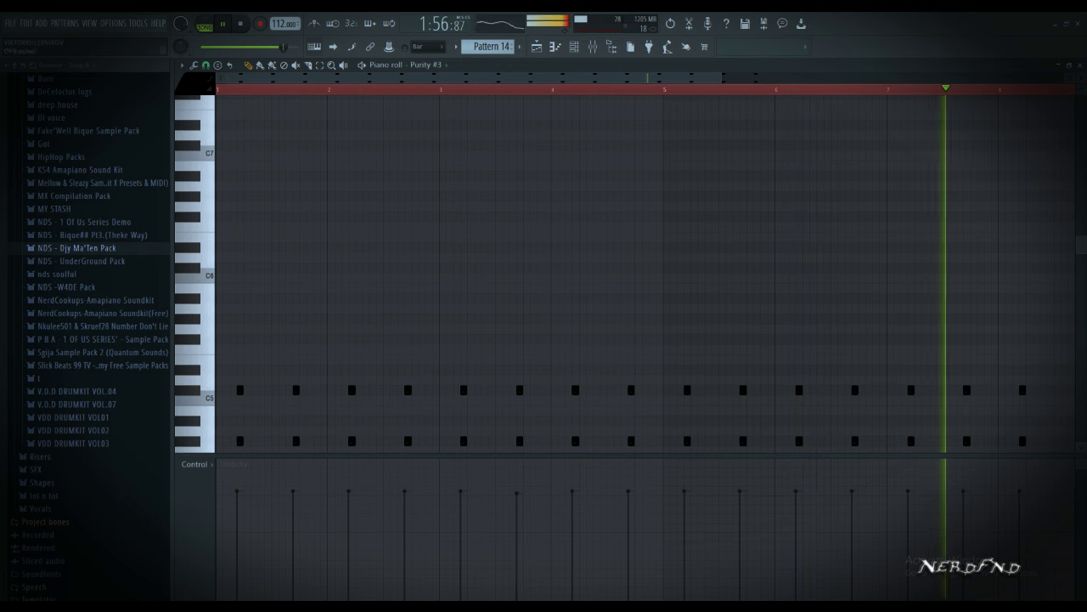
# Load the Solo Tenor woodwind preset in Purity #3 and lower the channel's volume
pyautogui.press('F6')
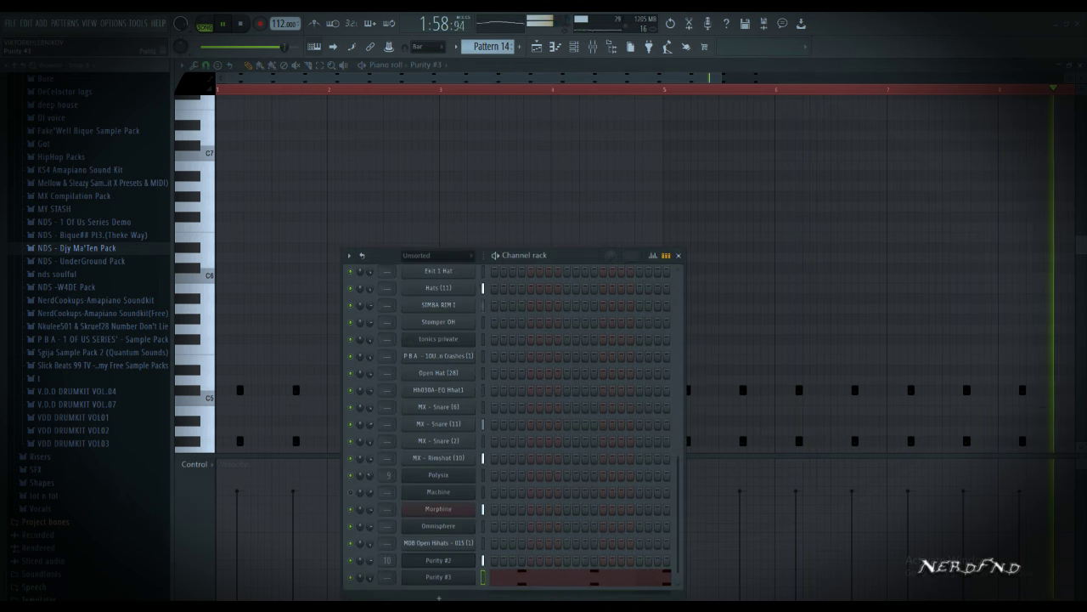
pyautogui.click(438, 576)
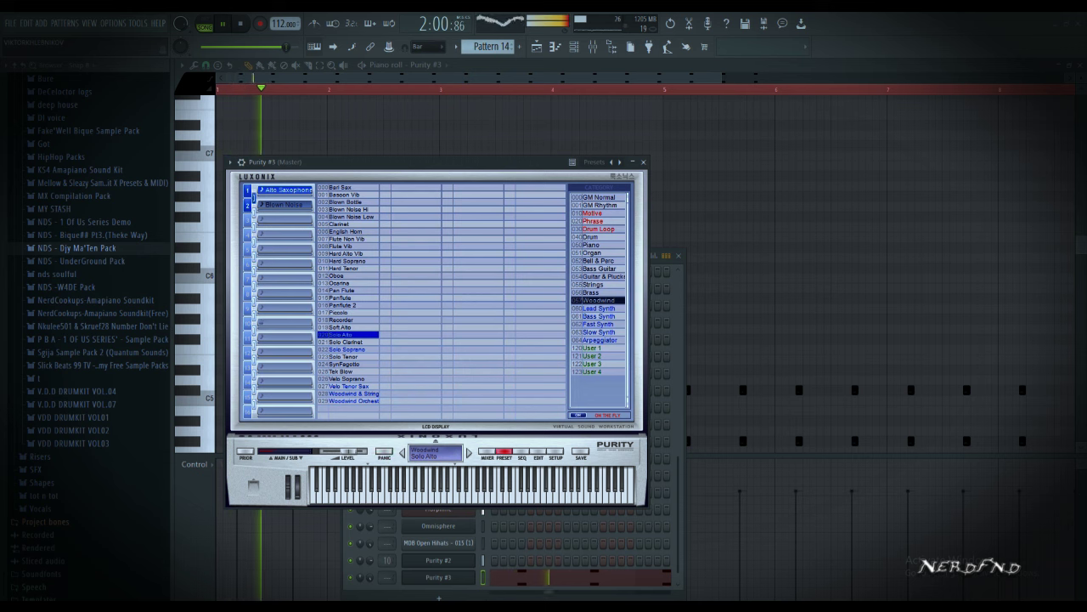
pyautogui.click(344, 357)
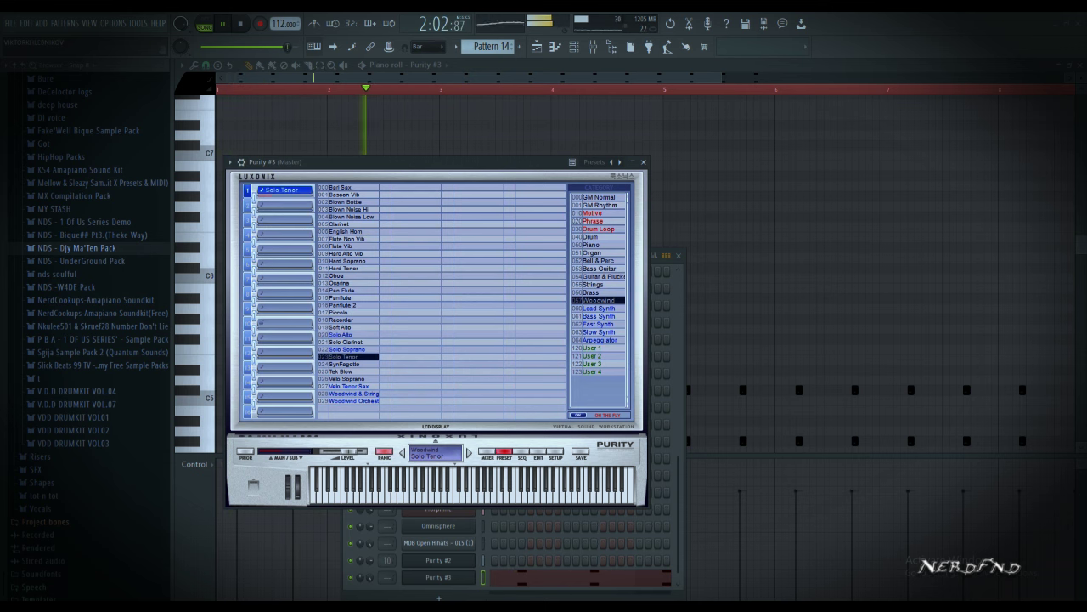
pyautogui.moveTo(370, 578); pyautogui.dragTo(370, 588)
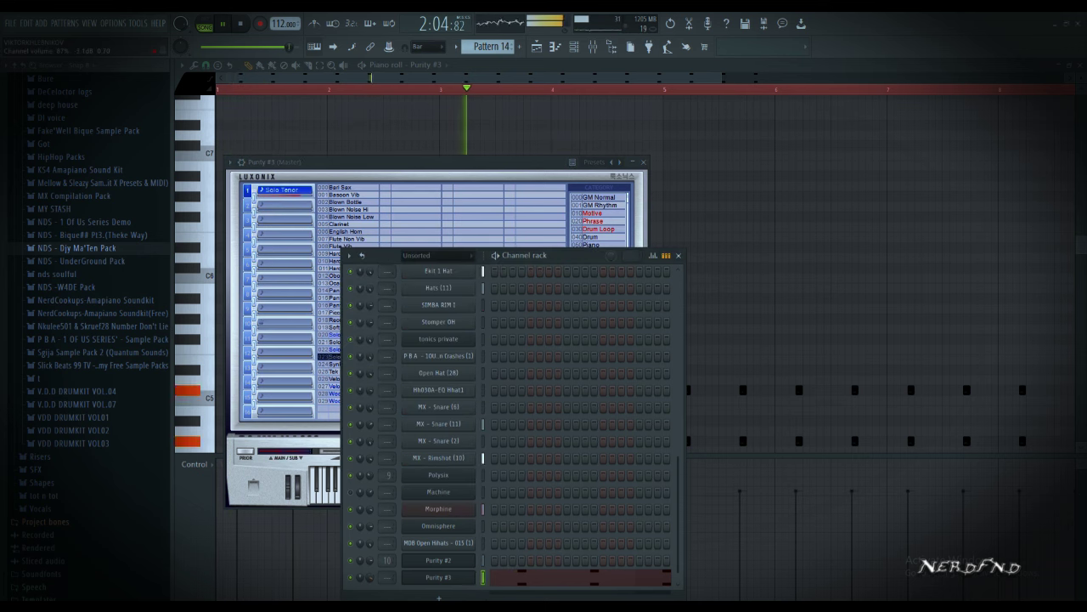
# Delete the pair of Purity #3 notes that extends past the end of bar 8
pyautogui.click(441, 122)
pyautogui.scroll(6, 440, 122)
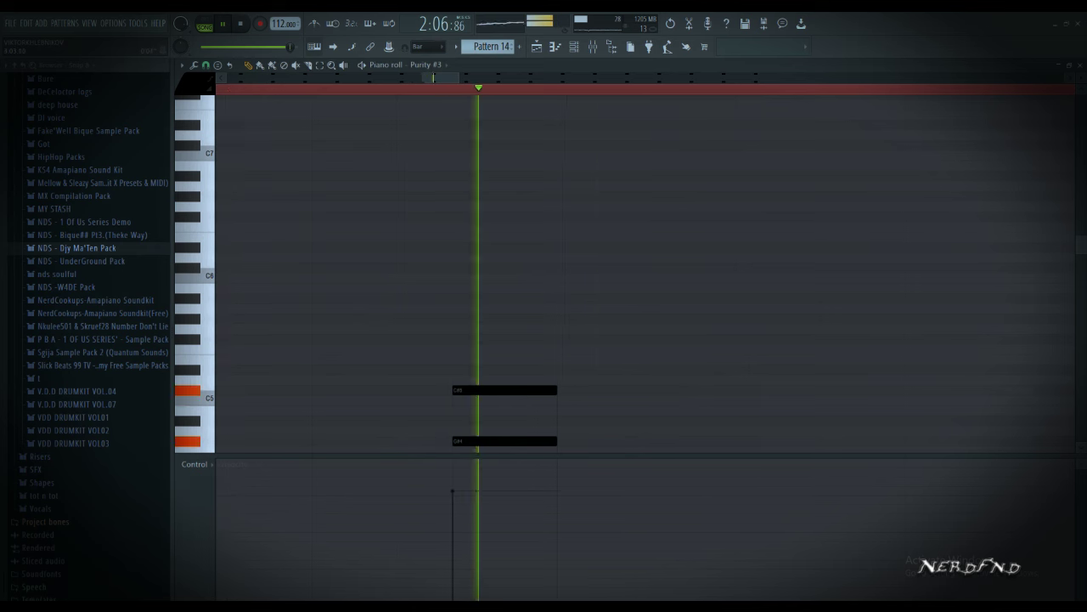
pyautogui.scroll(-5, 439, 122)
pyautogui.scroll(-4, 442, 123)
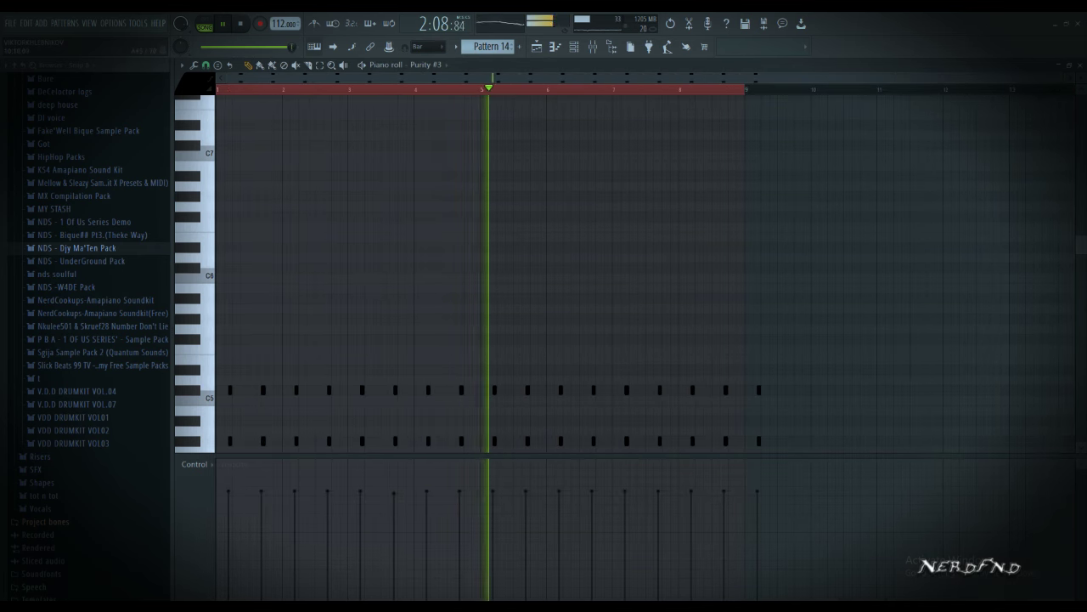
pyautogui.moveTo(849, 294); pyautogui.dragTo(754, 454)
pyautogui.press('Delete')
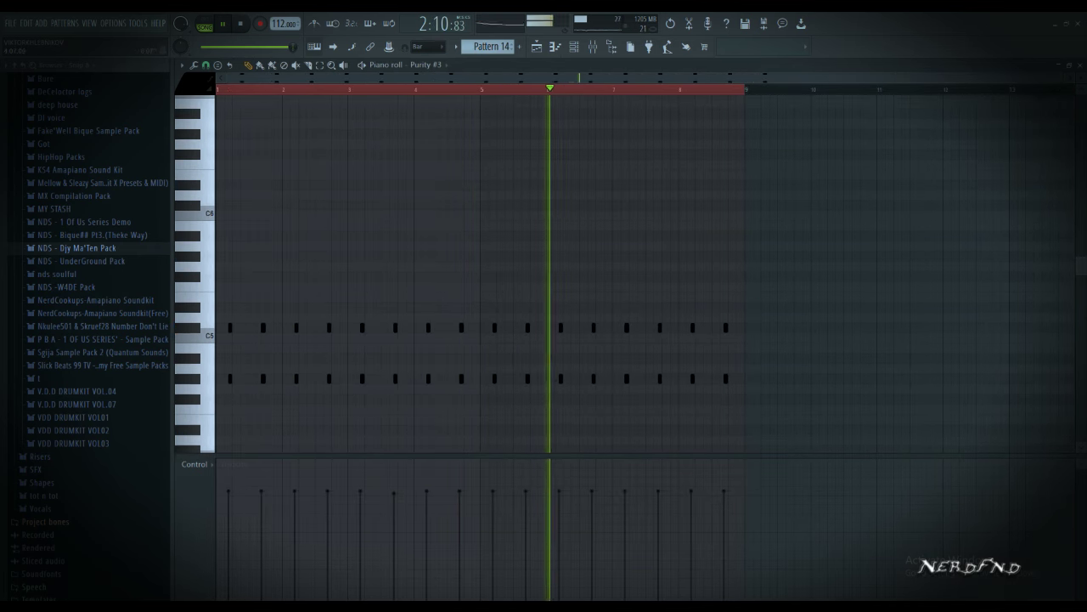
# Select all remaining Purity #3 notes and lengthen them to two steps each
pyautogui.hotkey('ctrl', 'a')
pyautogui.scroll(2, 331, 340)
pyautogui.scroll(3, 977, 352)
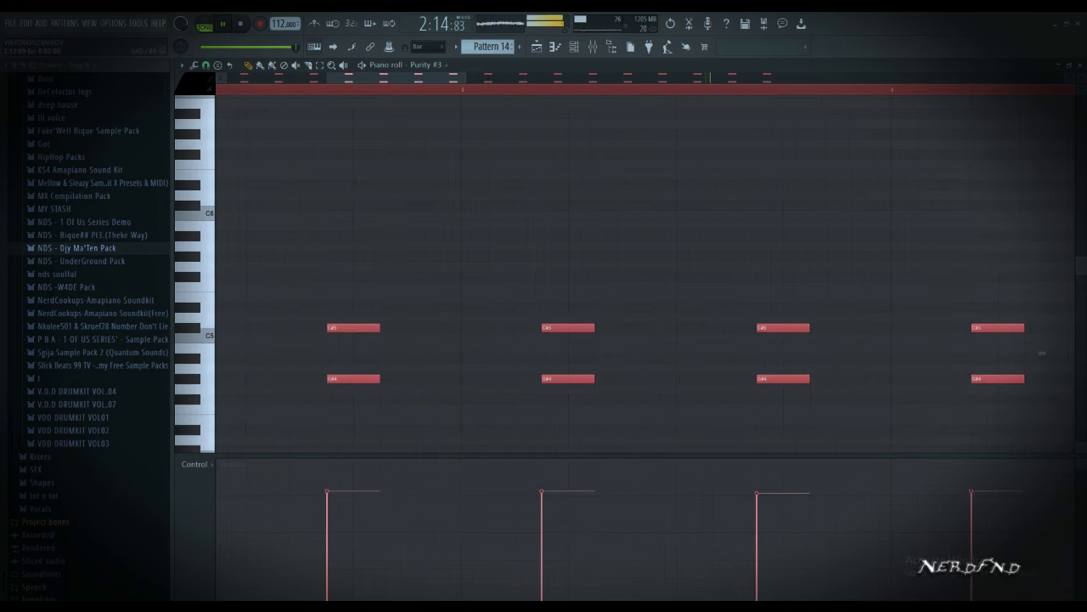
pyautogui.press('F6')
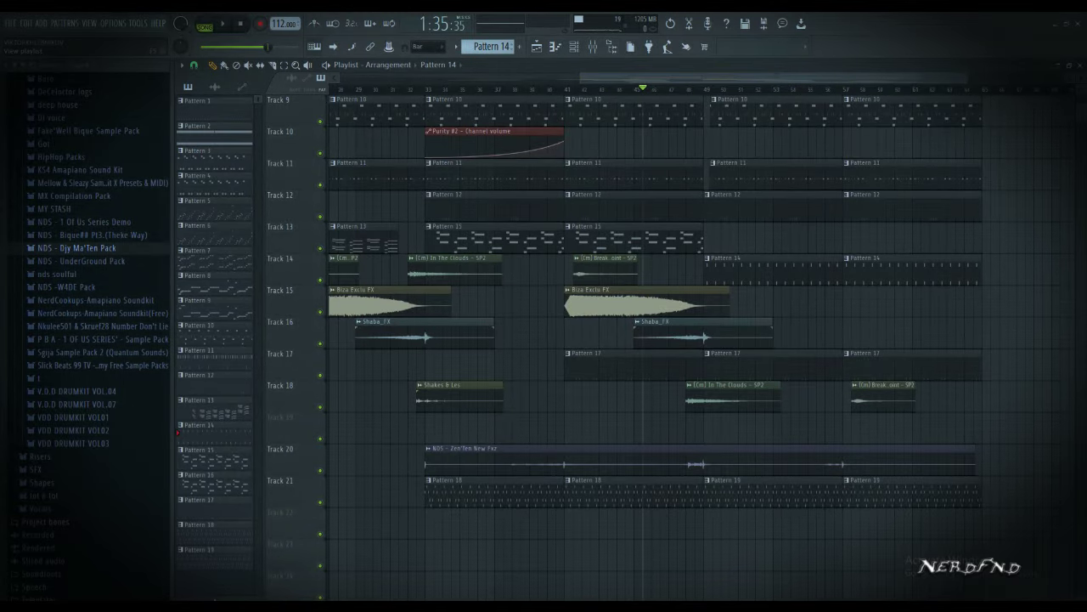
# Create Pattern 20 and place clips of it on Track 22 at bars 49 and 57
pyautogui.press('F4')
pyautogui.press('Return')
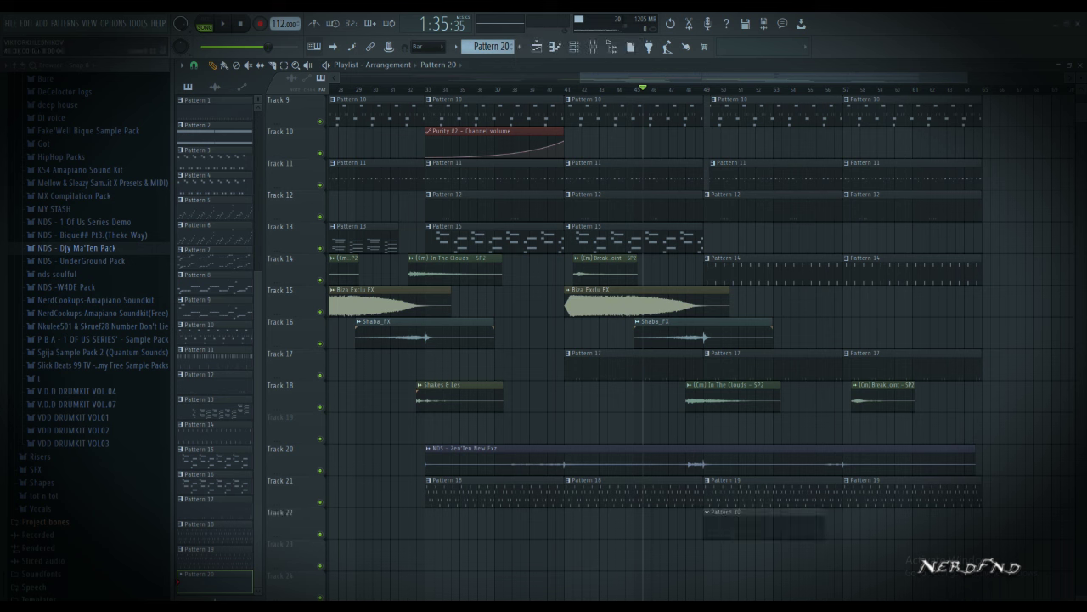
# Add the Stac_Snare_4 sample from the trp folder in MY STASH as a new channel and open its sampler settings
pyautogui.press('F6')
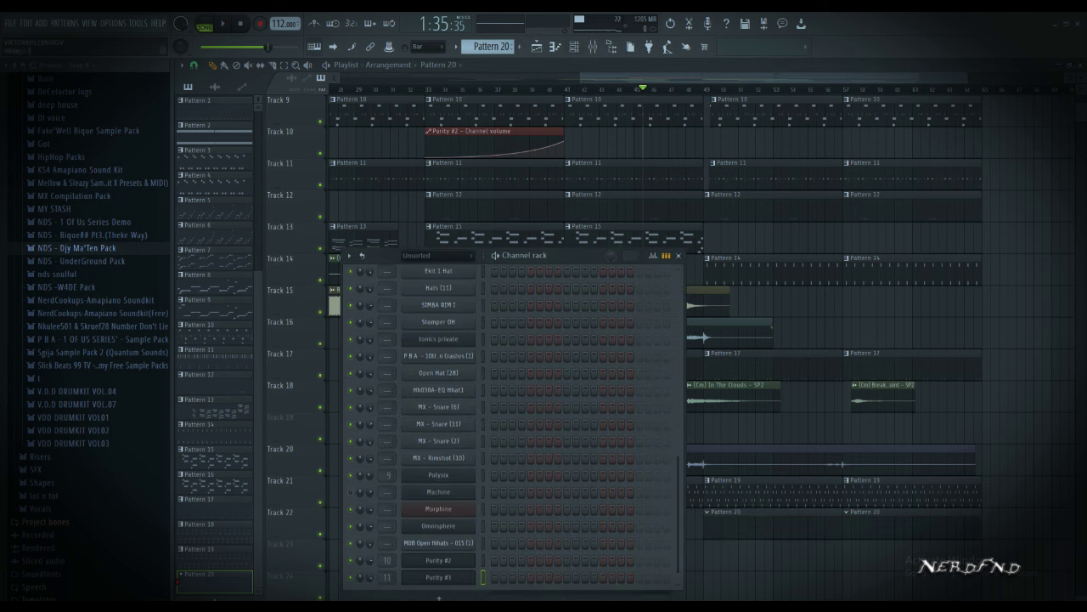
pyautogui.scroll(3, 85, 297)
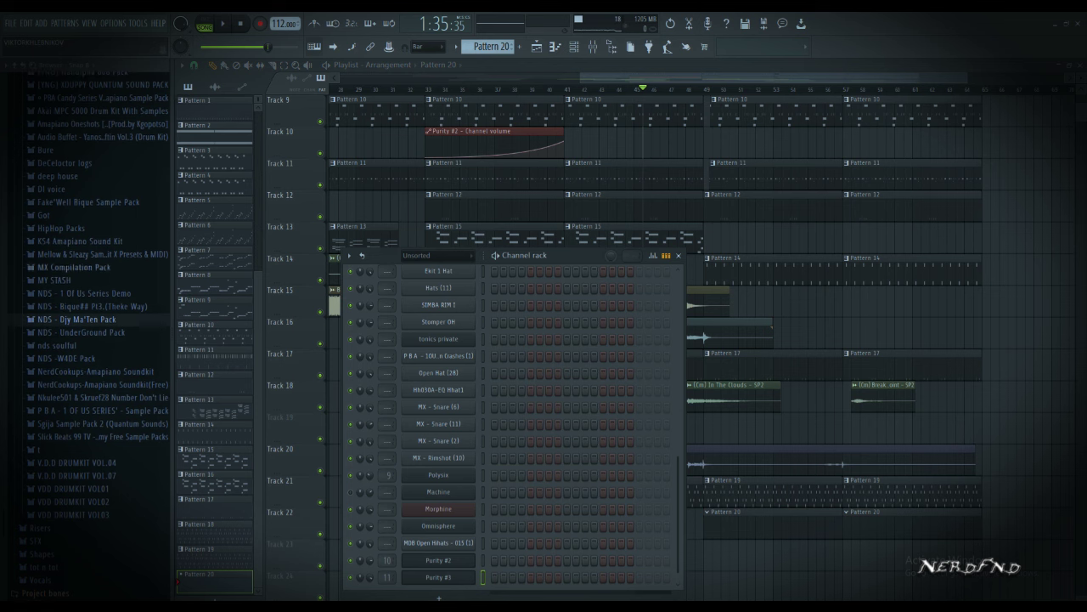
pyautogui.click(56, 280)
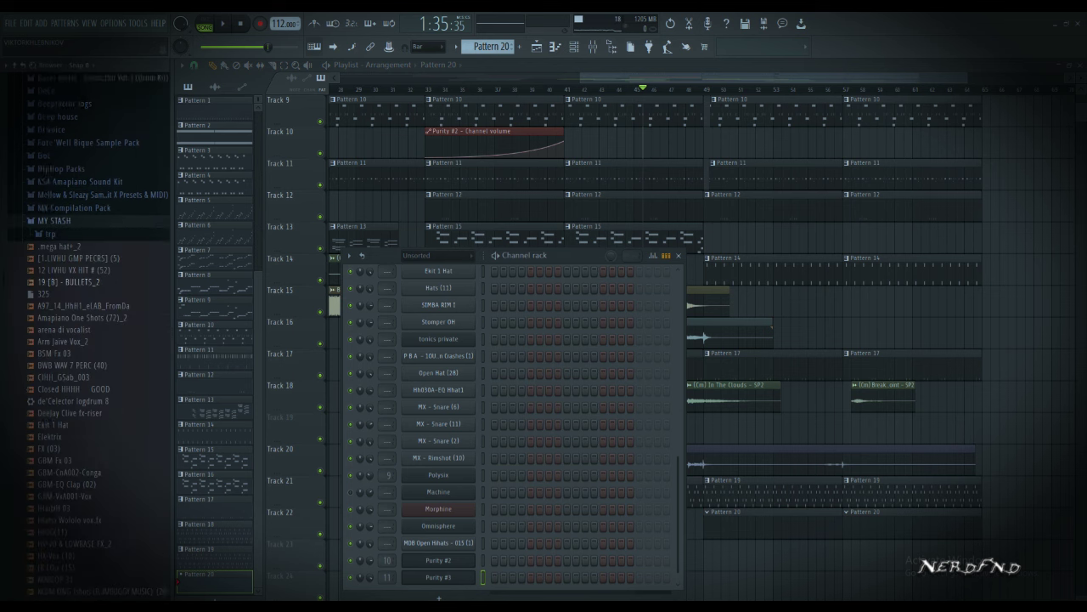
pyautogui.click(51, 222)
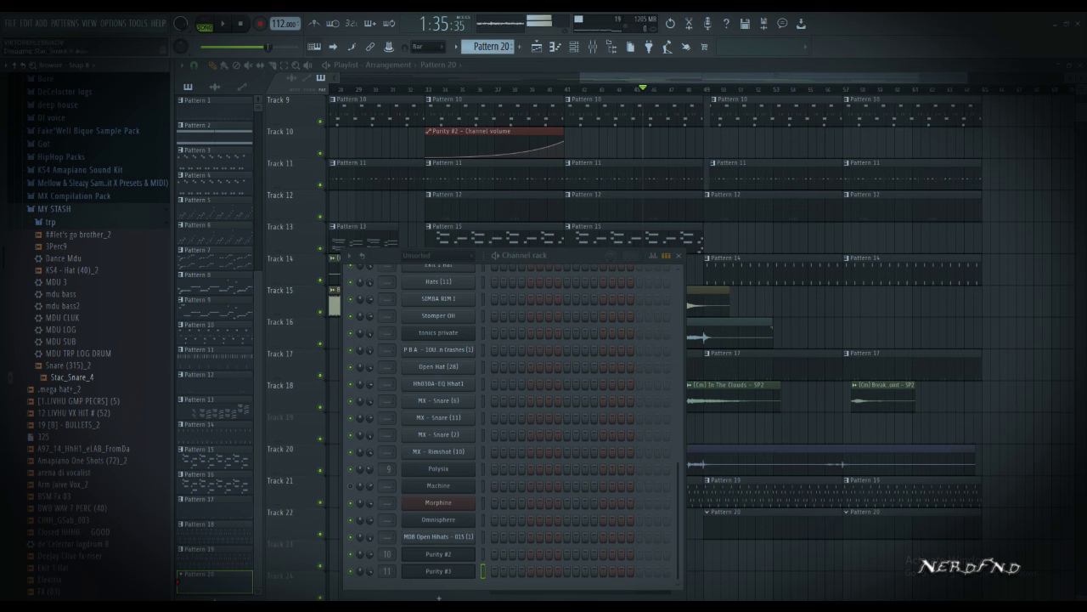
pyautogui.moveTo(72, 377); pyautogui.dragTo(371, 582)
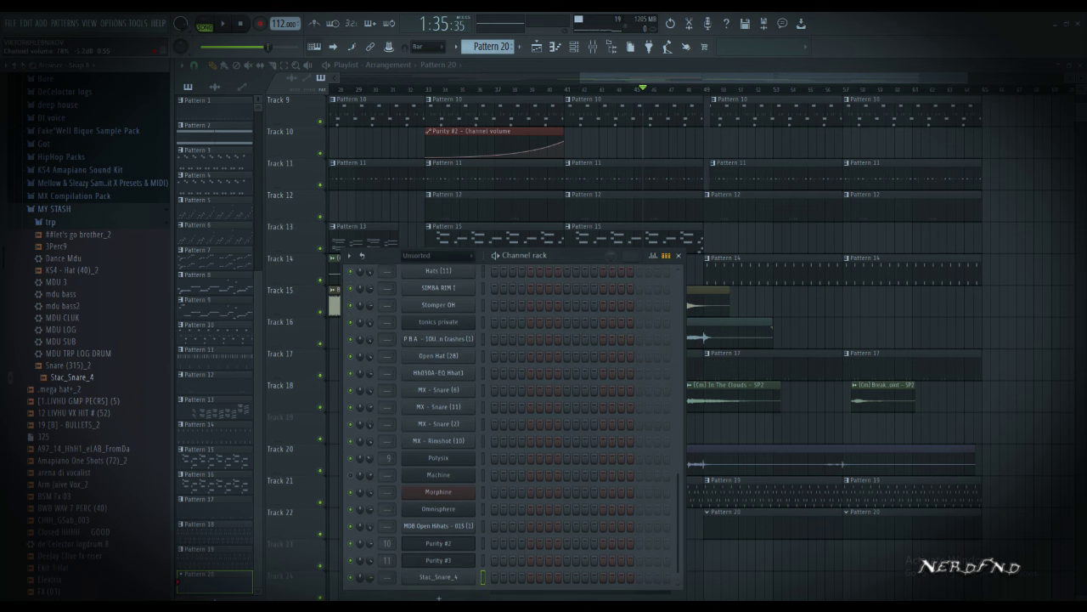
pyautogui.click(438, 577)
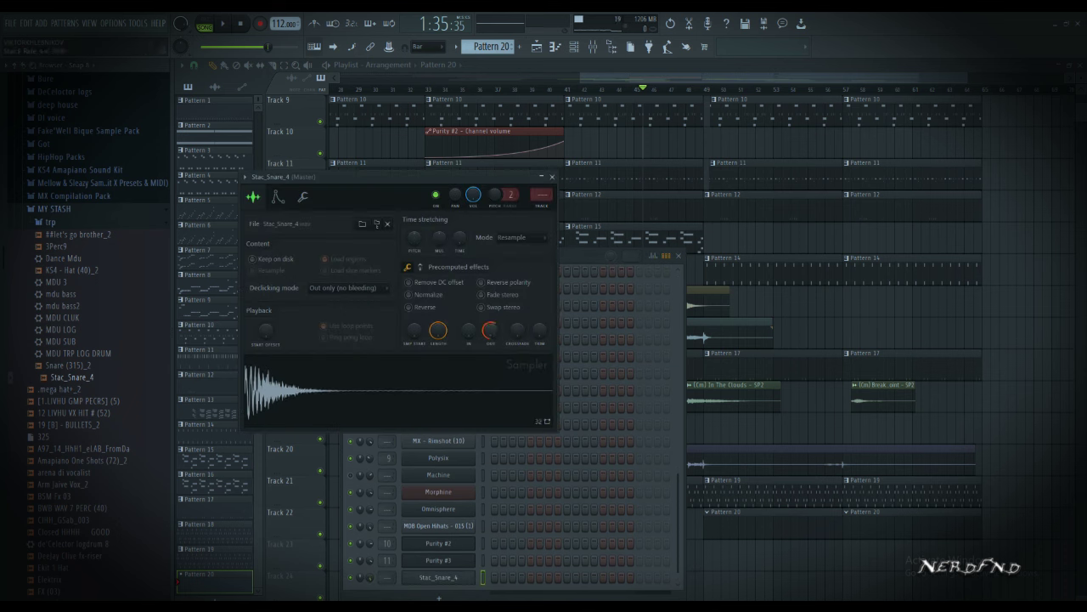
# In Stac_Snare_4's piano roll, place a G#4 note on step 7 and an F#5 note on step 3 of bar 1
pyautogui.rightClick(438, 577)
pyautogui.click(508, 445)
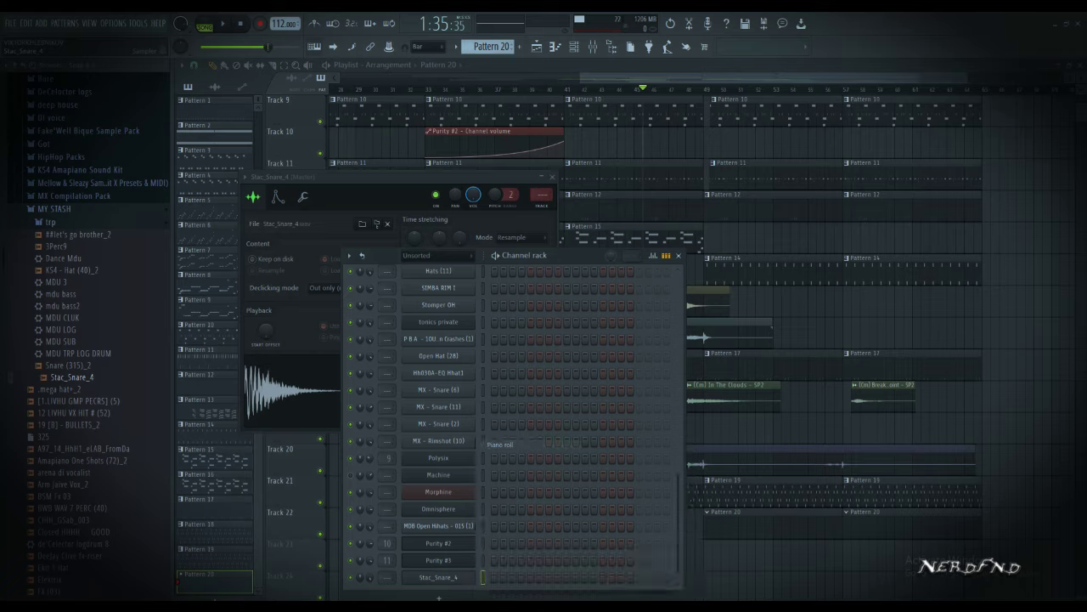
pyautogui.press('space')
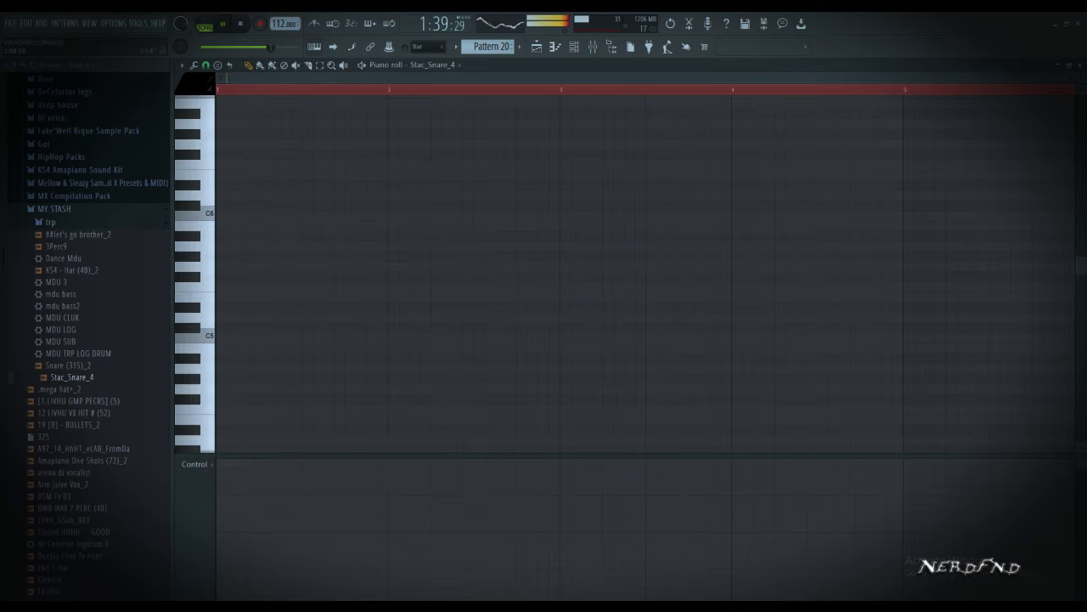
pyautogui.scroll(-4, 620, 272)
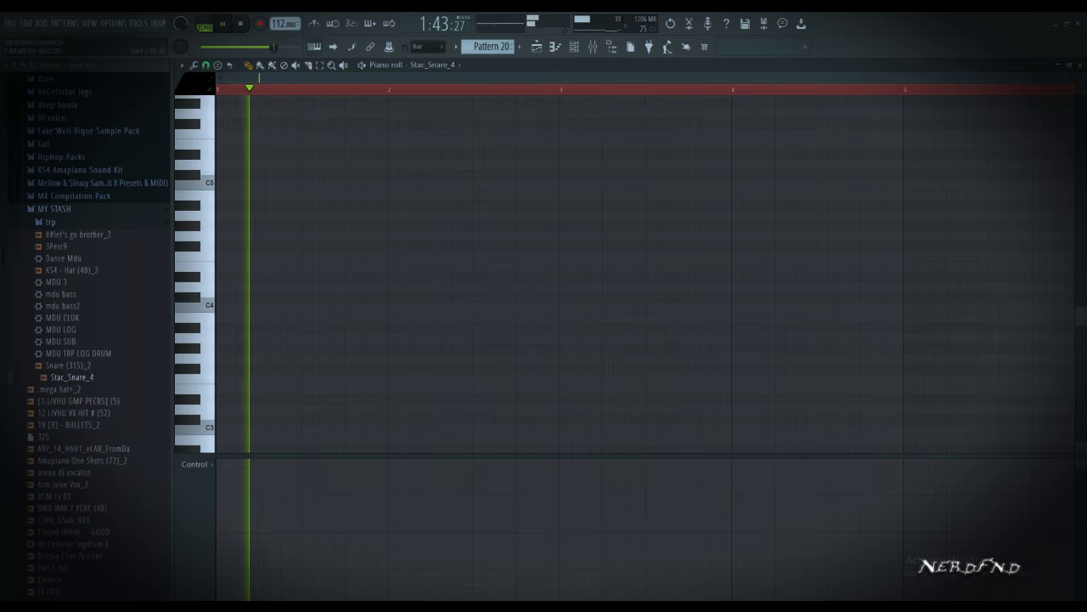
pyautogui.click(285, 226)
pyautogui.click(318, 226)
pyautogui.rightClick(318, 226)
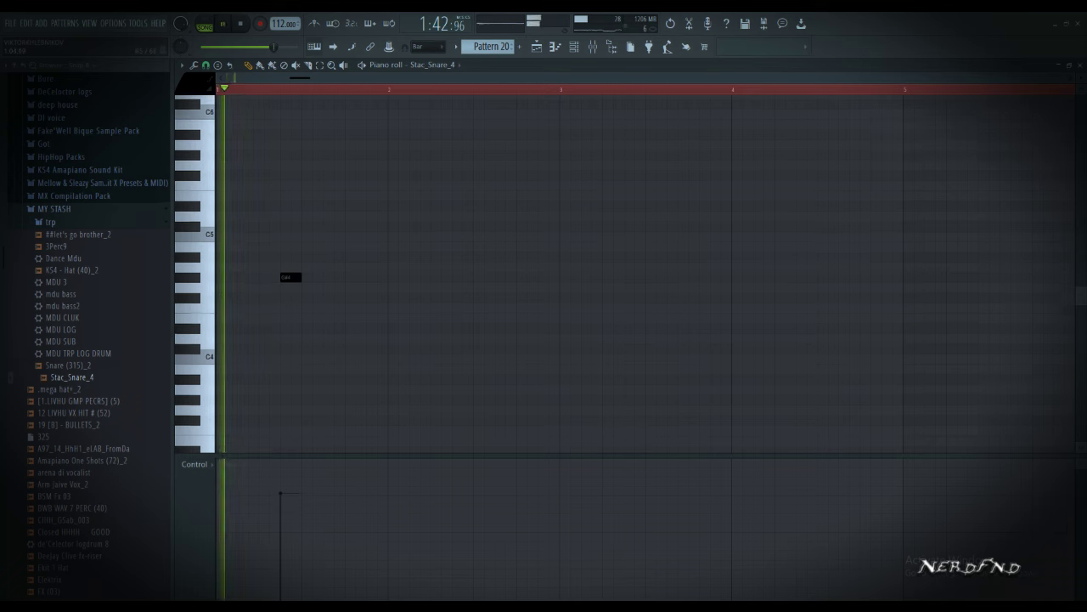
pyautogui.scroll(2, 620, 272)
pyautogui.click(243, 176)
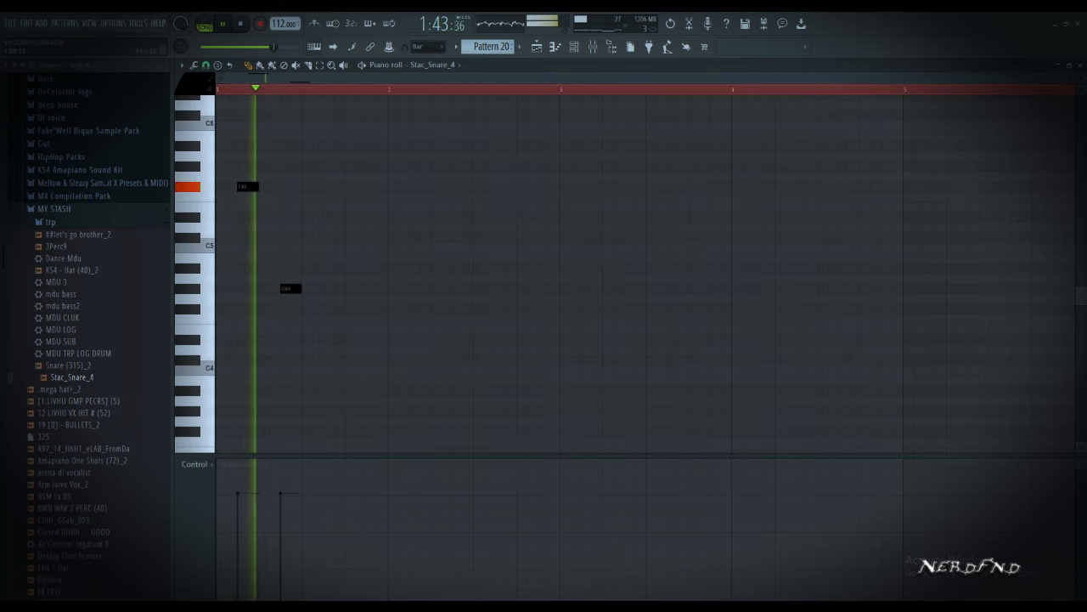
# Try further snare note positions in the second half of bar 1 and place an A4 on step 12
pyautogui.click(328, 340)
pyautogui.rightClick(328, 340)
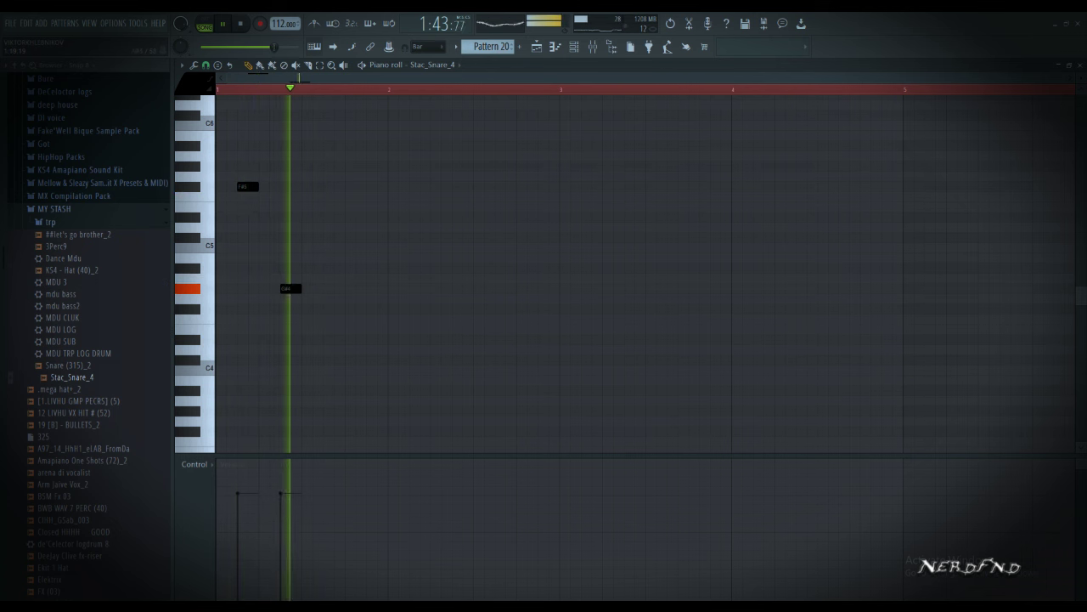
pyautogui.click(330, 228)
pyautogui.rightClick(330, 228)
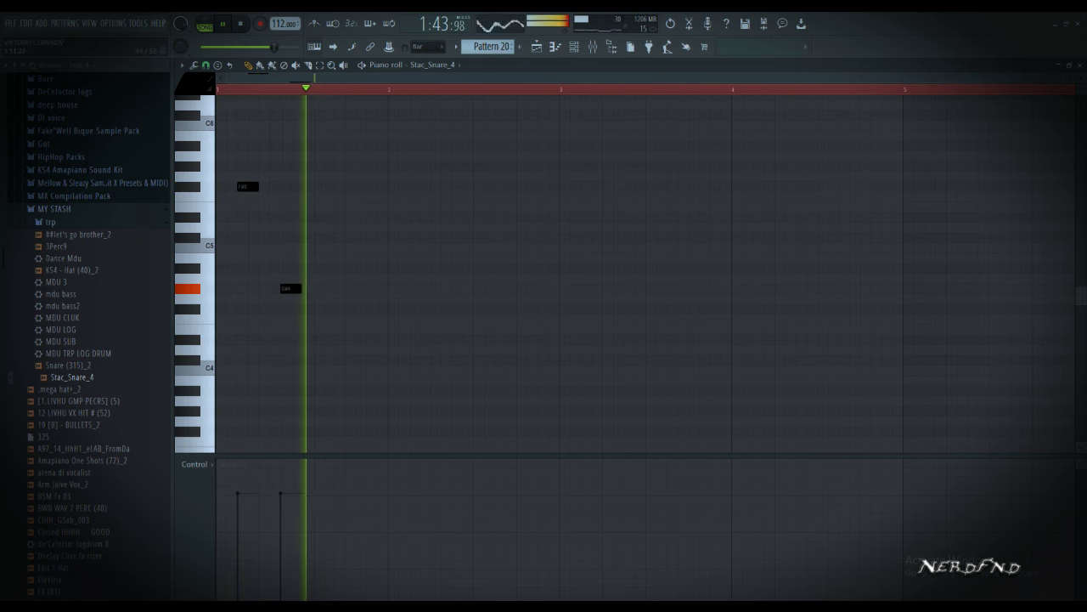
pyautogui.click(338, 278)
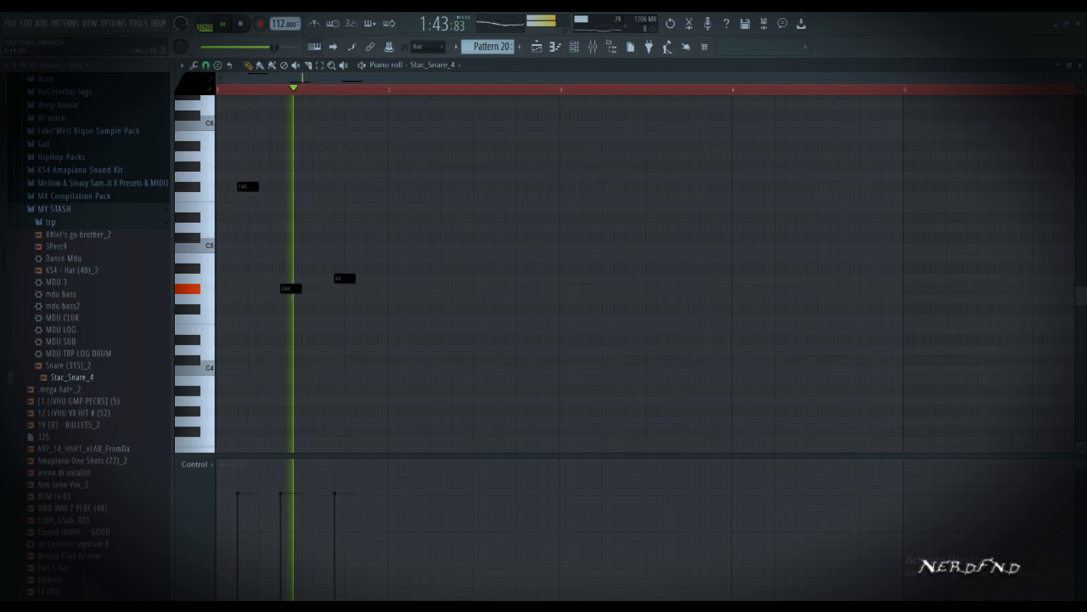
# Scale the three snare notes' velocities up to maximum by raising the level scaling multiplier
pyautogui.hotkey('alt', 'x')
pyautogui.moveTo(544, 287); pyautogui.dragTo(544, 269)
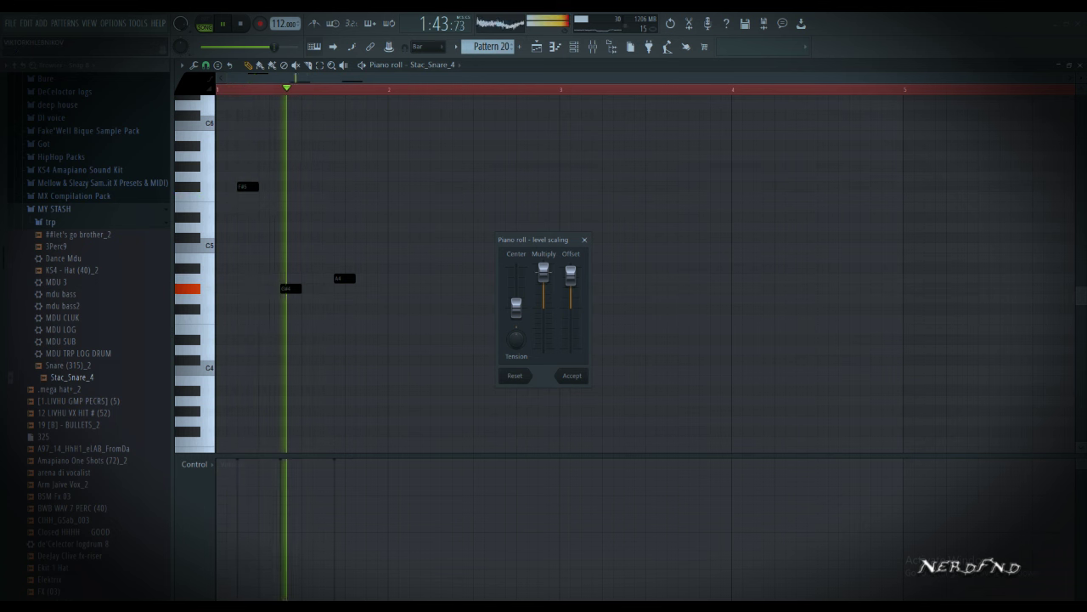
pyautogui.click(572, 376)
# Add a second A4 snare note on step 15 of bar 1
pyautogui.click(567, 360)
pyautogui.rightClick(565, 360)
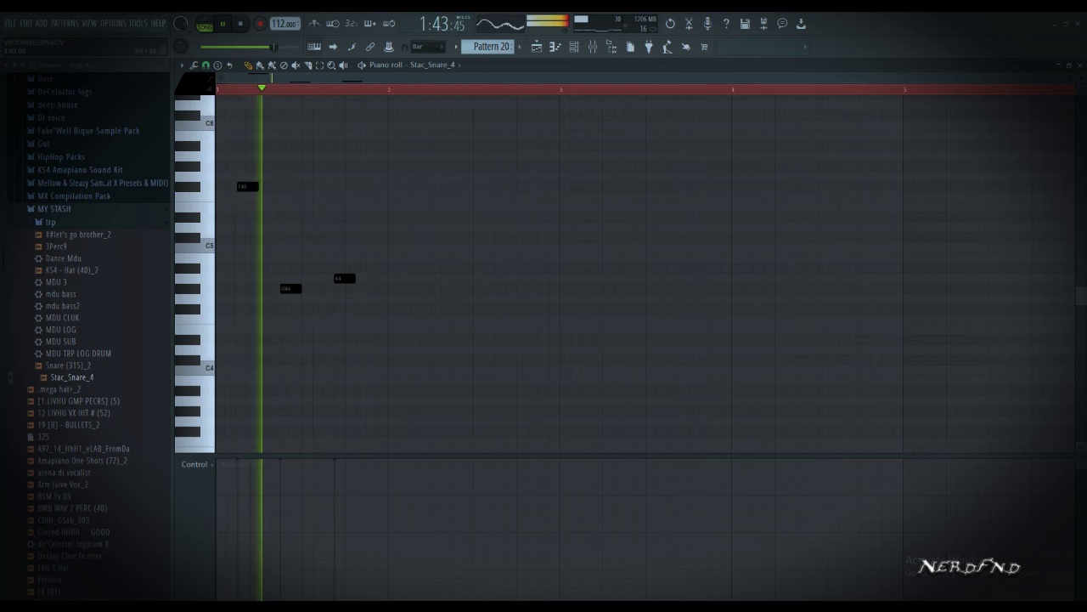
pyautogui.click(372, 289)
pyautogui.rightClick(374, 289)
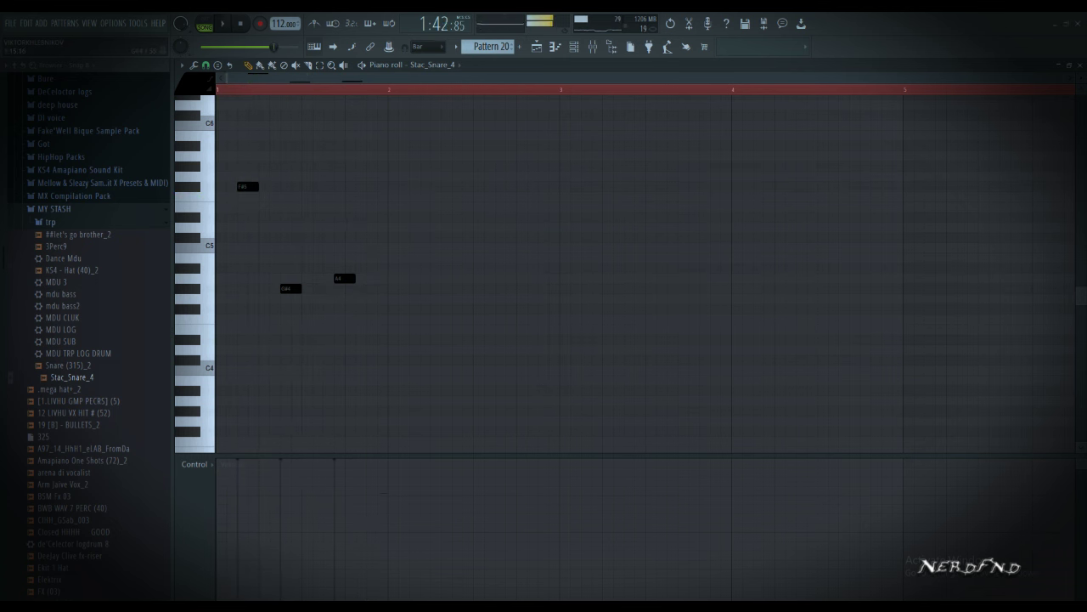
pyautogui.click(373, 279)
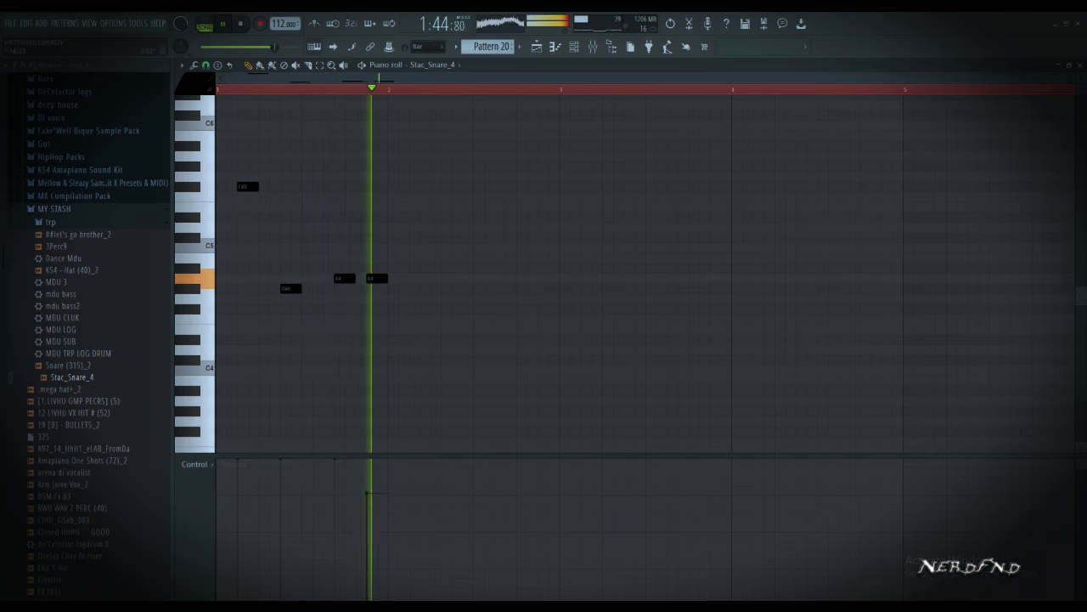
# Duplicate the snare bar into bar 2 and delete the F#5 note from the copy
pyautogui.hotkey('ctrl', 'a')
pyautogui.hotkey('ctrl', 'b')
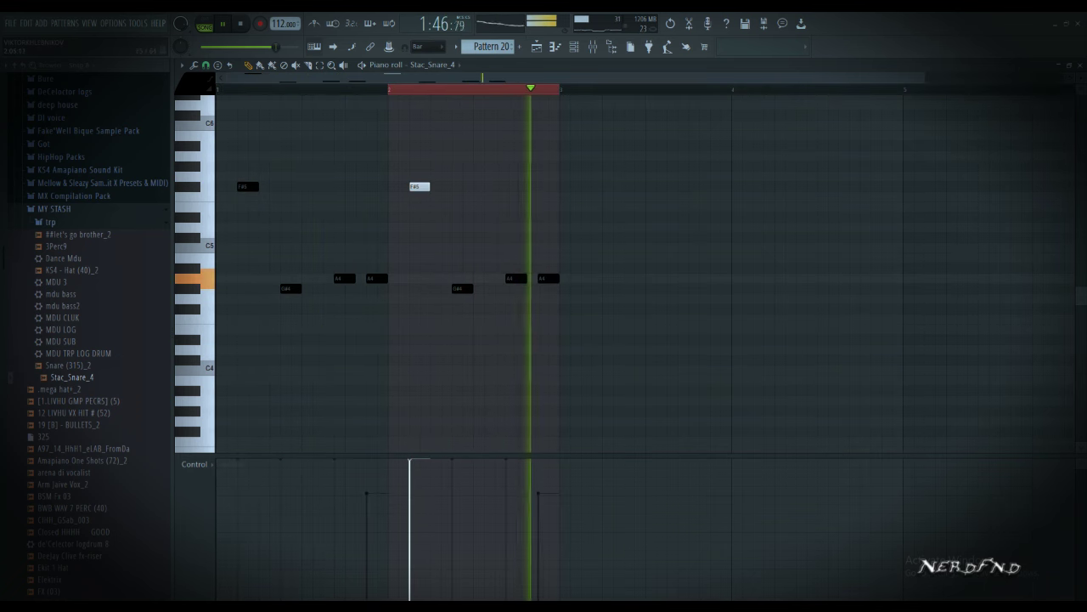
pyautogui.rightClick(420, 186)
# Repeat the two-bar snare pattern until it fills eight bars and clear the selection
pyautogui.hotkey('ctrl', 'a')
pyautogui.hotkey('ctrl', 'b')
pyautogui.hotkey('ctrl', 'b')
pyautogui.hotkey('ctrl', 'b')
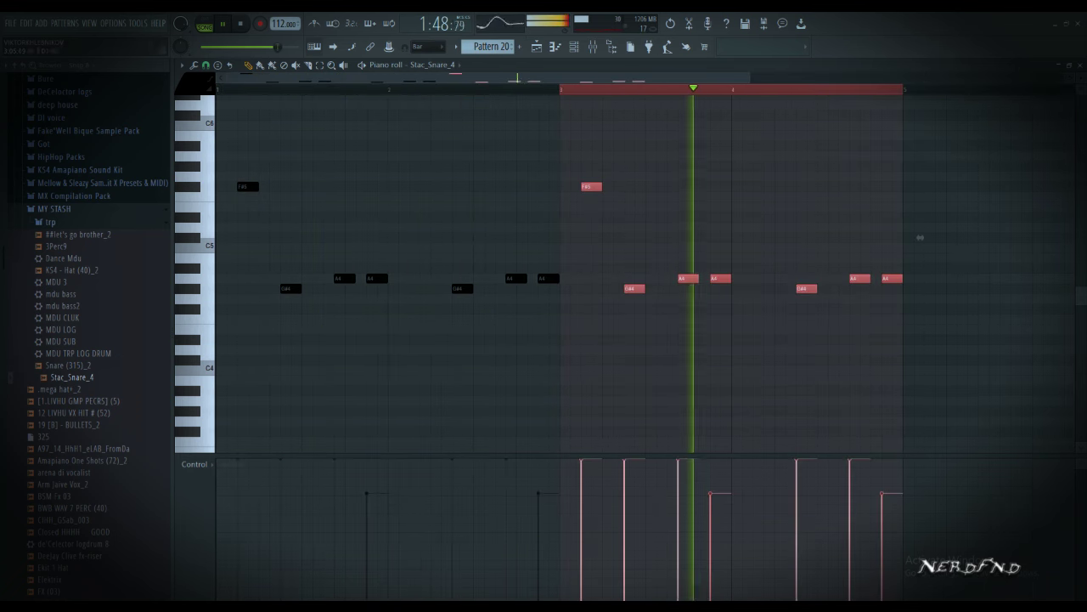
pyautogui.hotkey('ctrl', 'd')
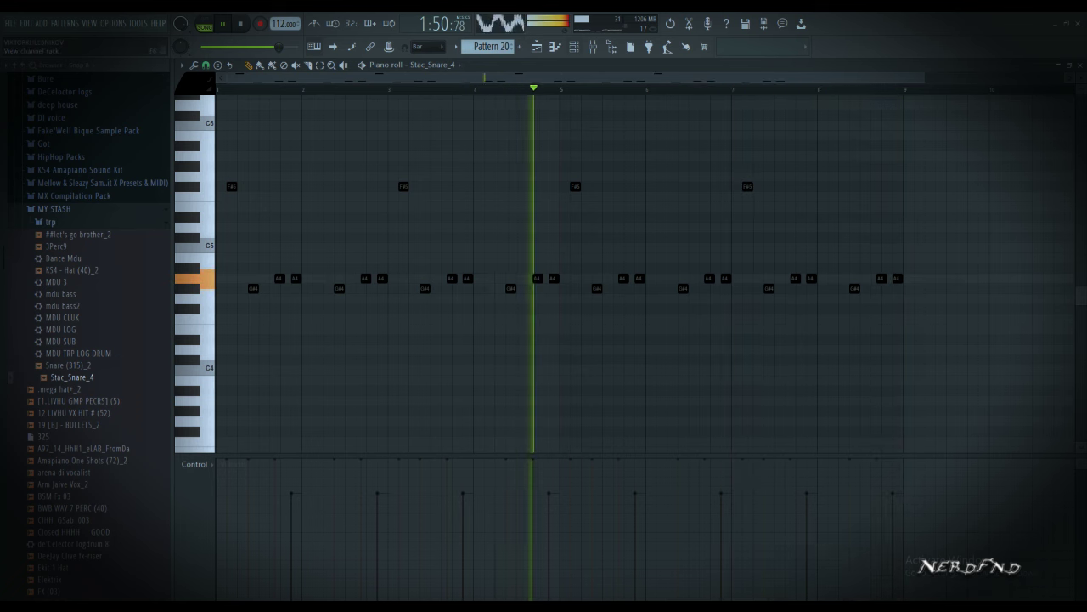
# Place a KS4 - Hat (40)_2 hit on step 7 and repeat it every two bars until it fills eight bars
pyautogui.click(574, 48)
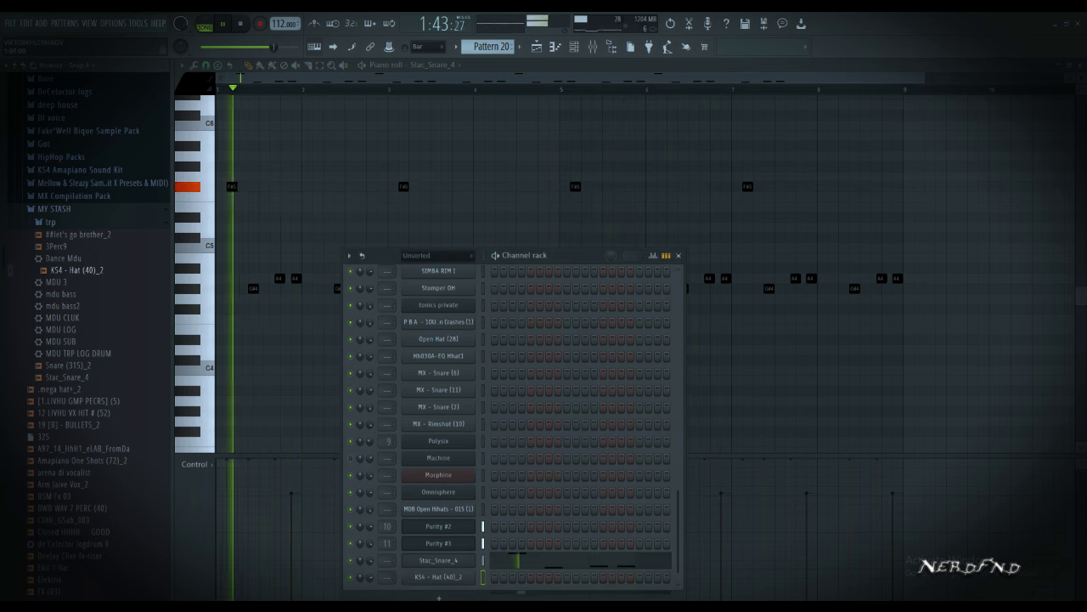
pyautogui.click(549, 577)
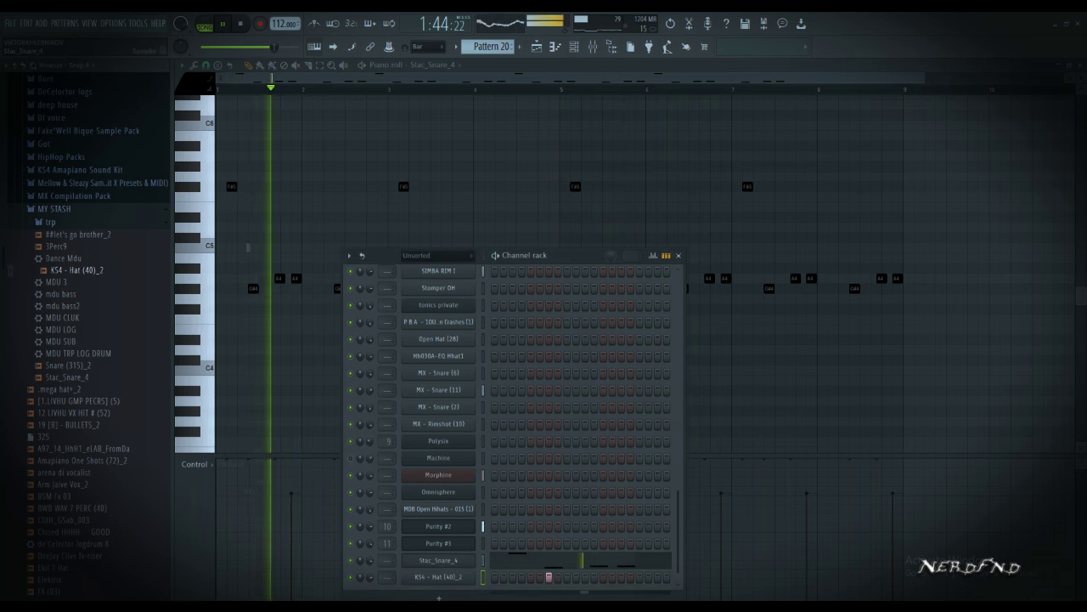
pyautogui.rightClick(472, 577)
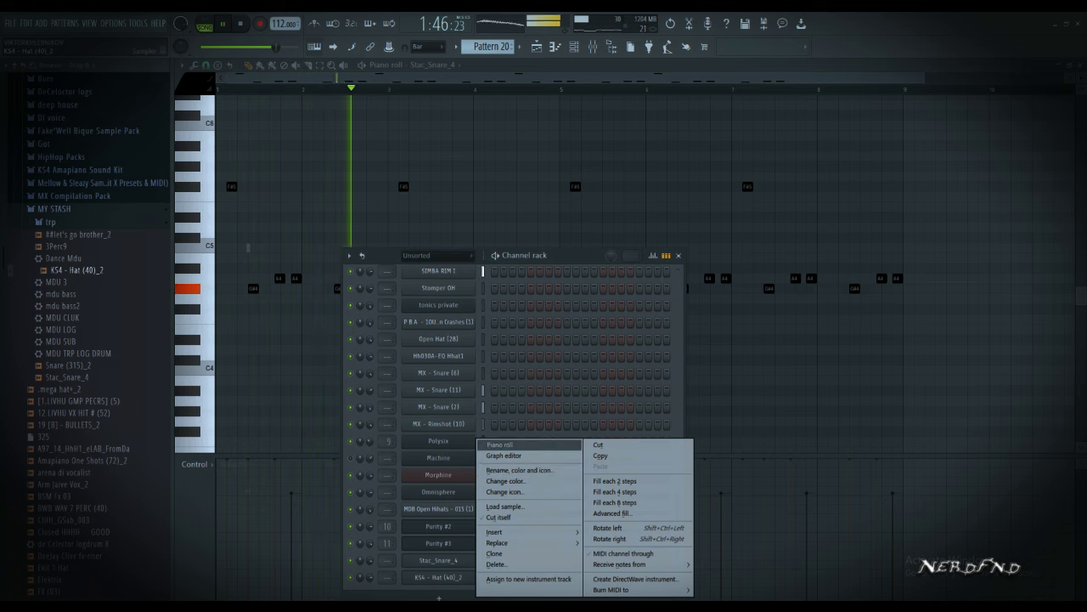
pyautogui.click(501, 444)
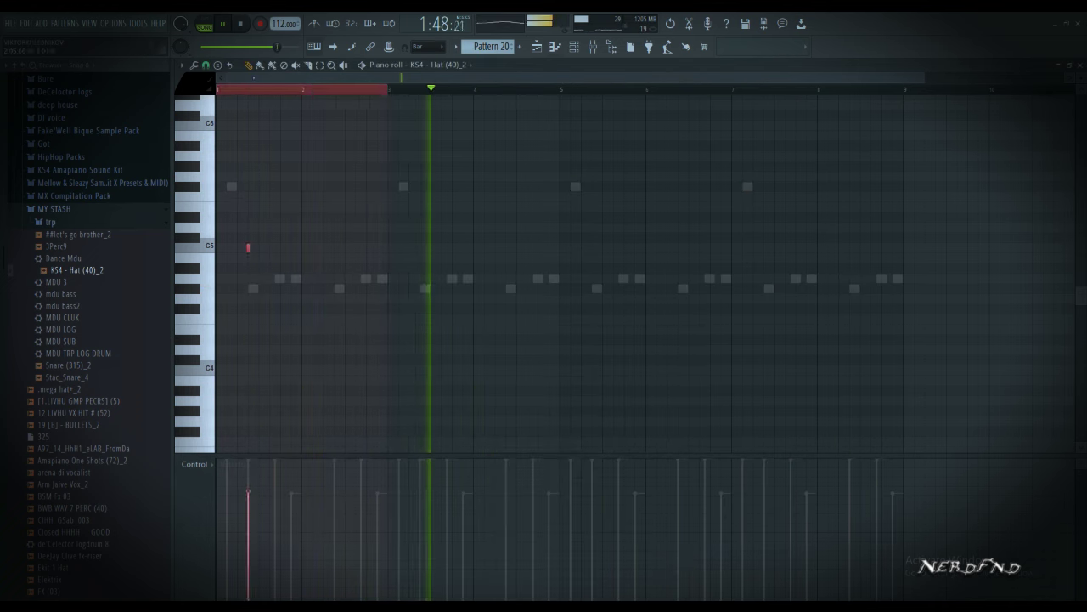
pyautogui.hotkey('ctrl', 'b')
pyautogui.hotkey('ctrl', 'b')
pyautogui.hotkey('ctrl', 'b')
pyautogui.hotkey('ctrl', 'd')
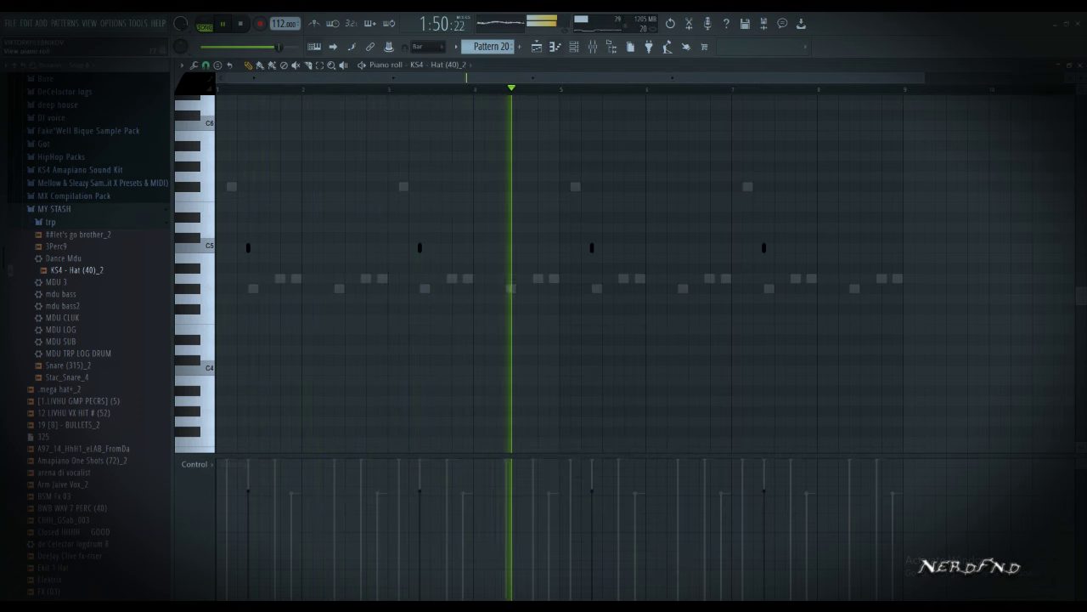
# Collapse the MY STASH folder and trim the start of the Pattern 8 clip on Track 8 in the playlist by about 1.3 bars
pyautogui.press('F5')
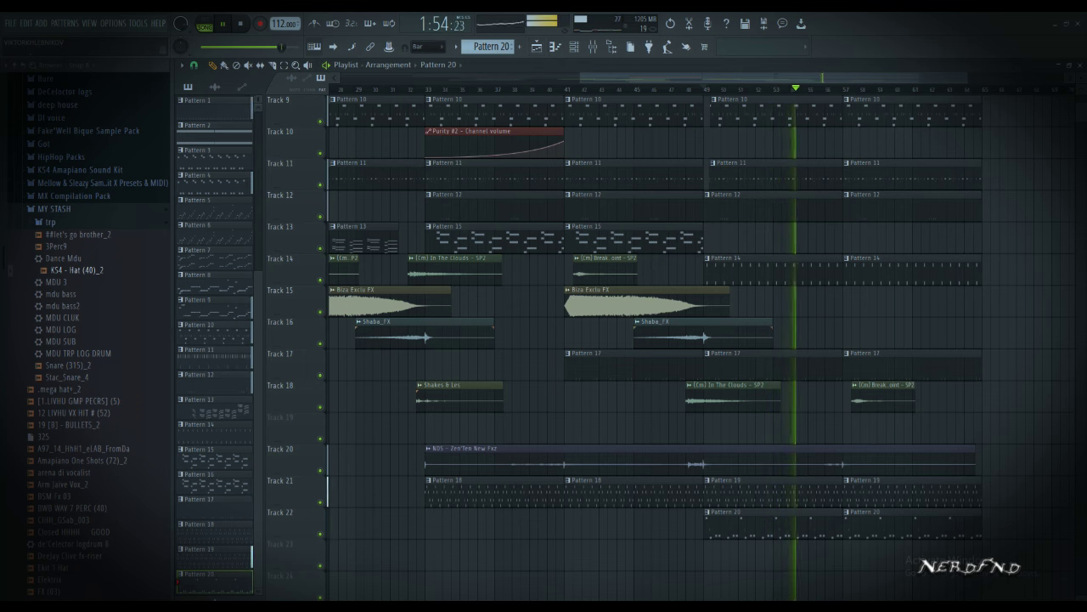
pyautogui.click(54, 209)
pyautogui.scroll(4, 977, 277)
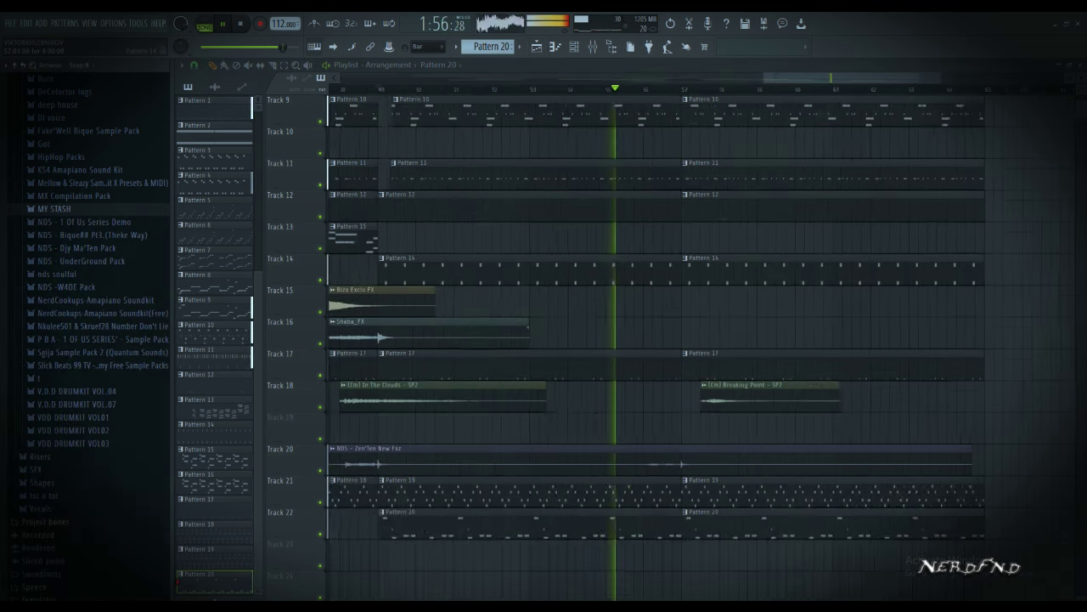
pyautogui.scroll(8, 977, 306)
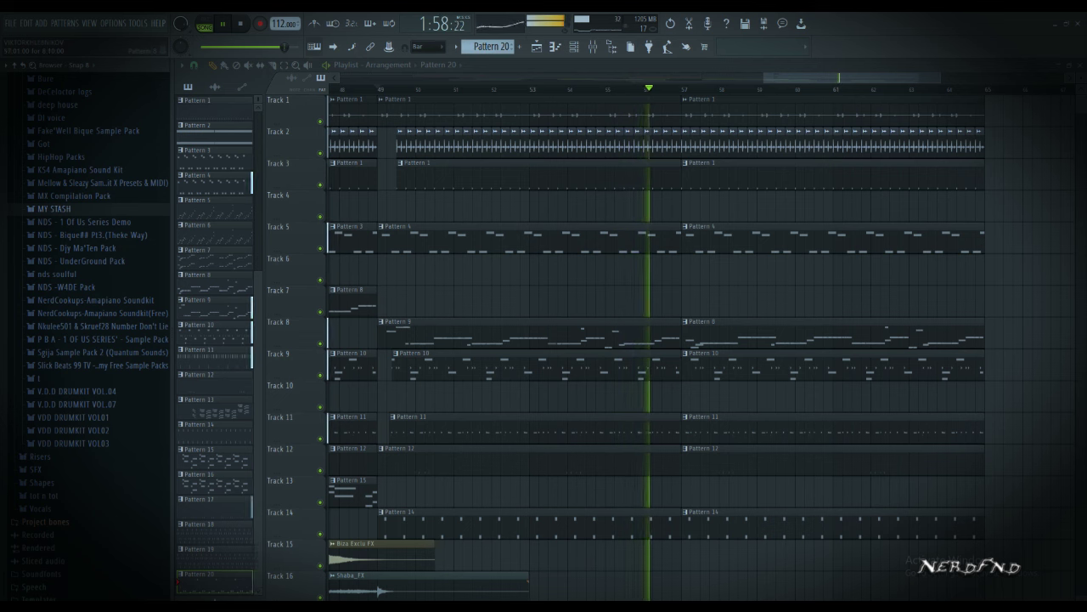
pyautogui.moveTo(684, 337); pyautogui.dragTo(735, 337)
pyautogui.scroll(-3, 743, 337)
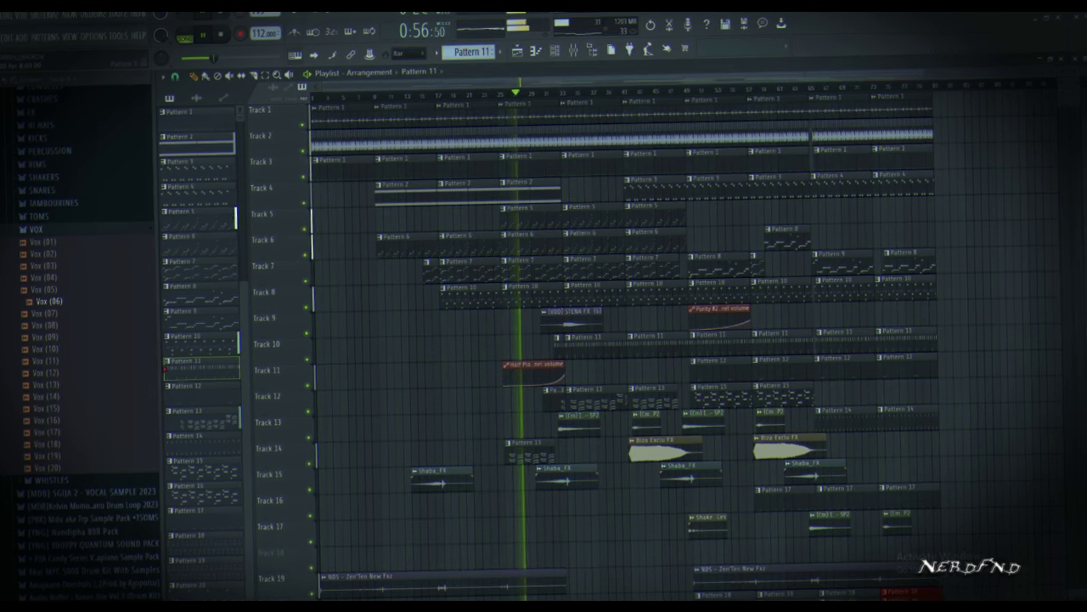
# Inspect the mixer and channel rack for the Pattern 13 clip on Track 14, and return to the playlist
pyautogui.doubleClick(530, 454)
pyautogui.press('F9')
pyautogui.press('F6')
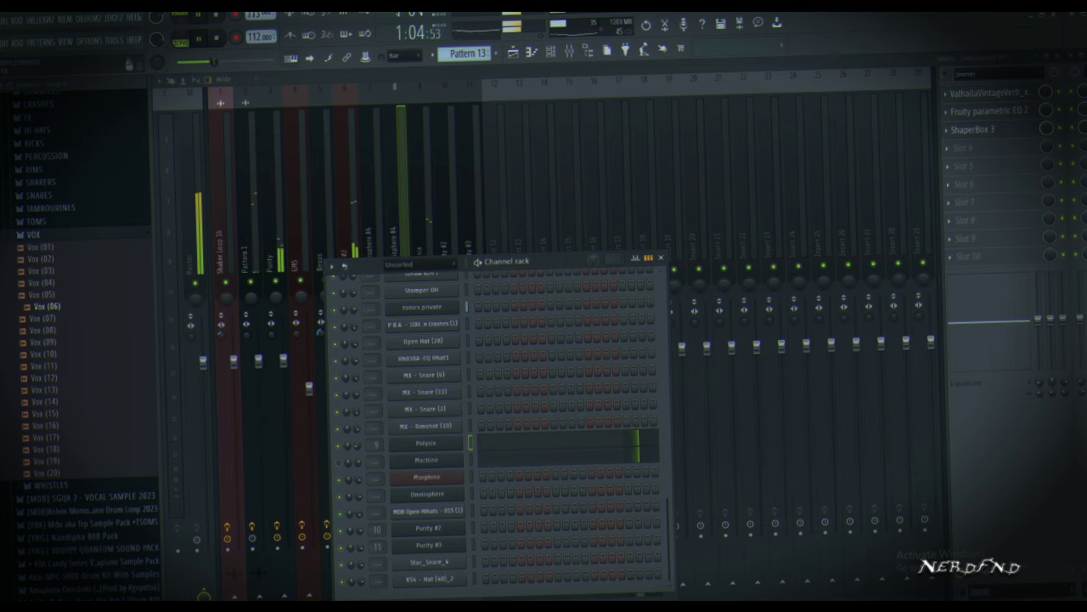
pyautogui.press('F6')
pyautogui.press('F5')
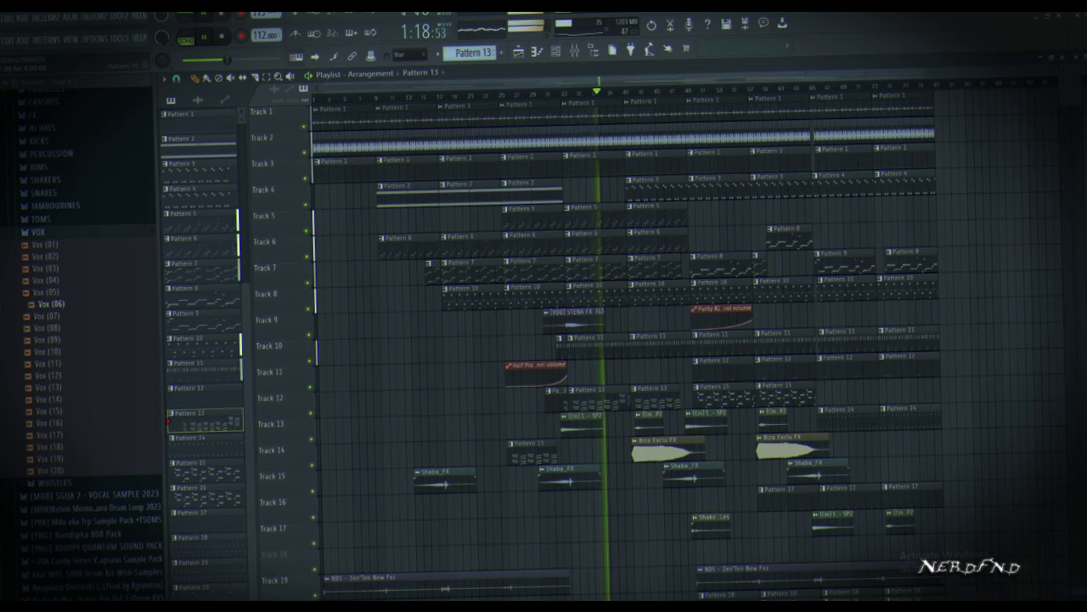
# Run the macro that switches smart disable for all plugins
pyautogui.click(120, 38)
pyautogui.moveTo(136, 75)
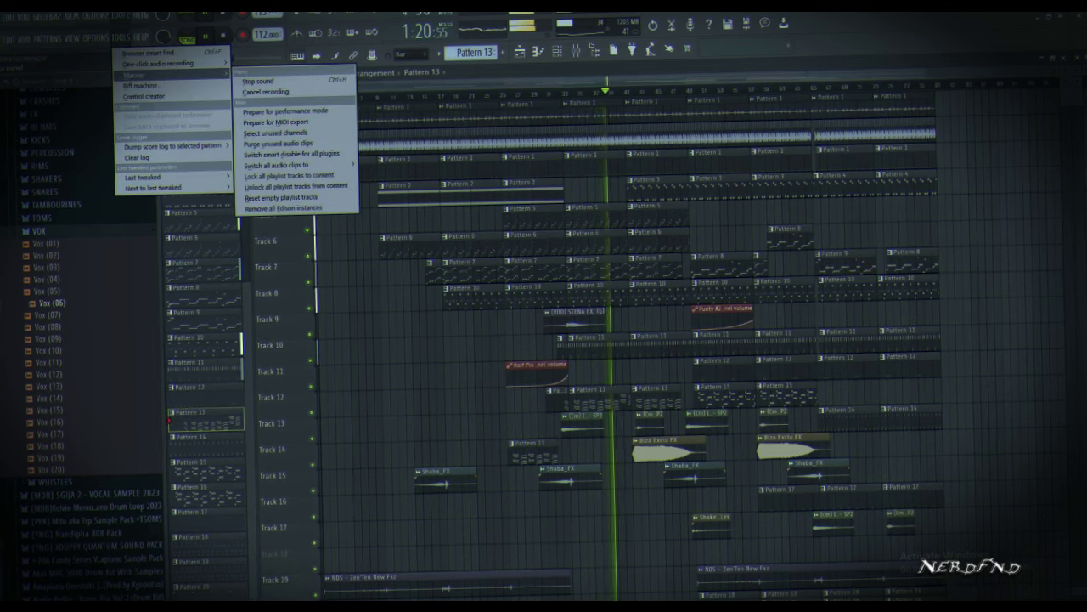
pyautogui.click(293, 154)
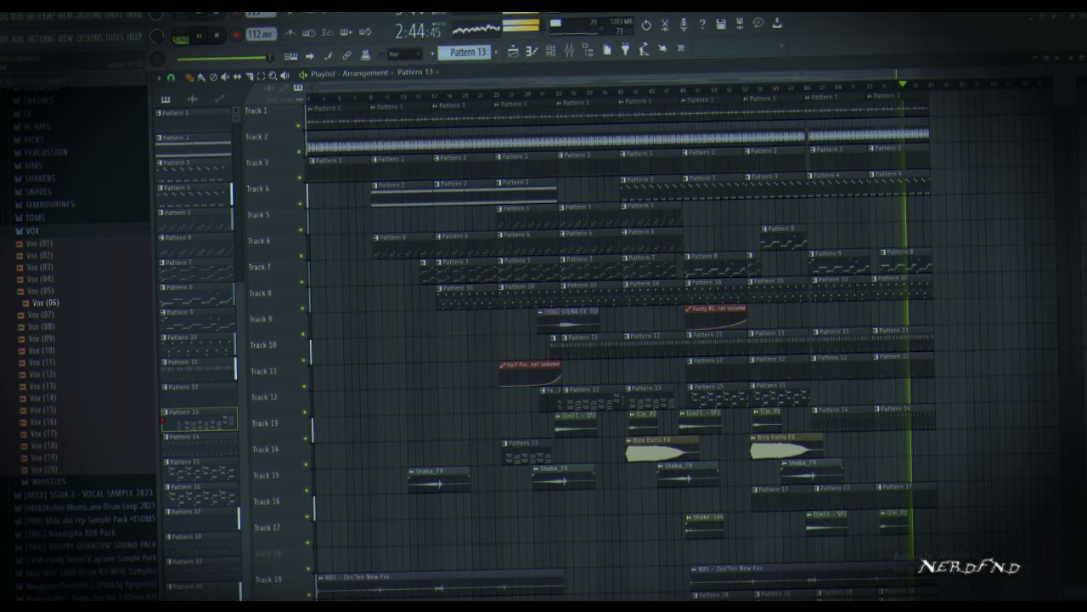
# Place a copy of Track 17's Shakes & Les clip on Track 15 at the end of the arrangement, around bar 81
pyautogui.click(705, 526)
pyautogui.moveTo(937, 523); pyautogui.dragTo(941, 470)
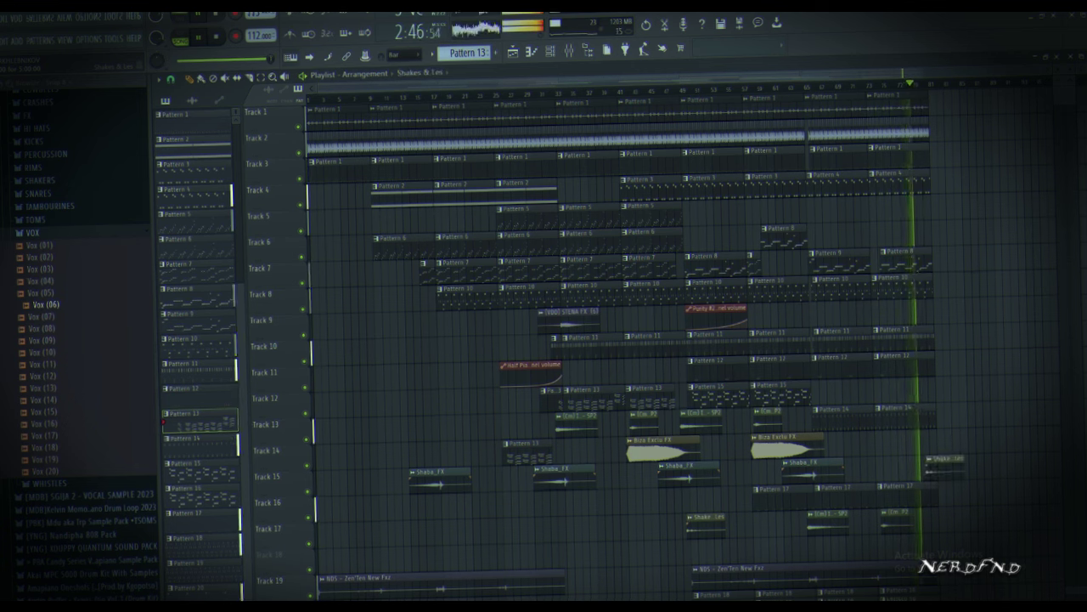